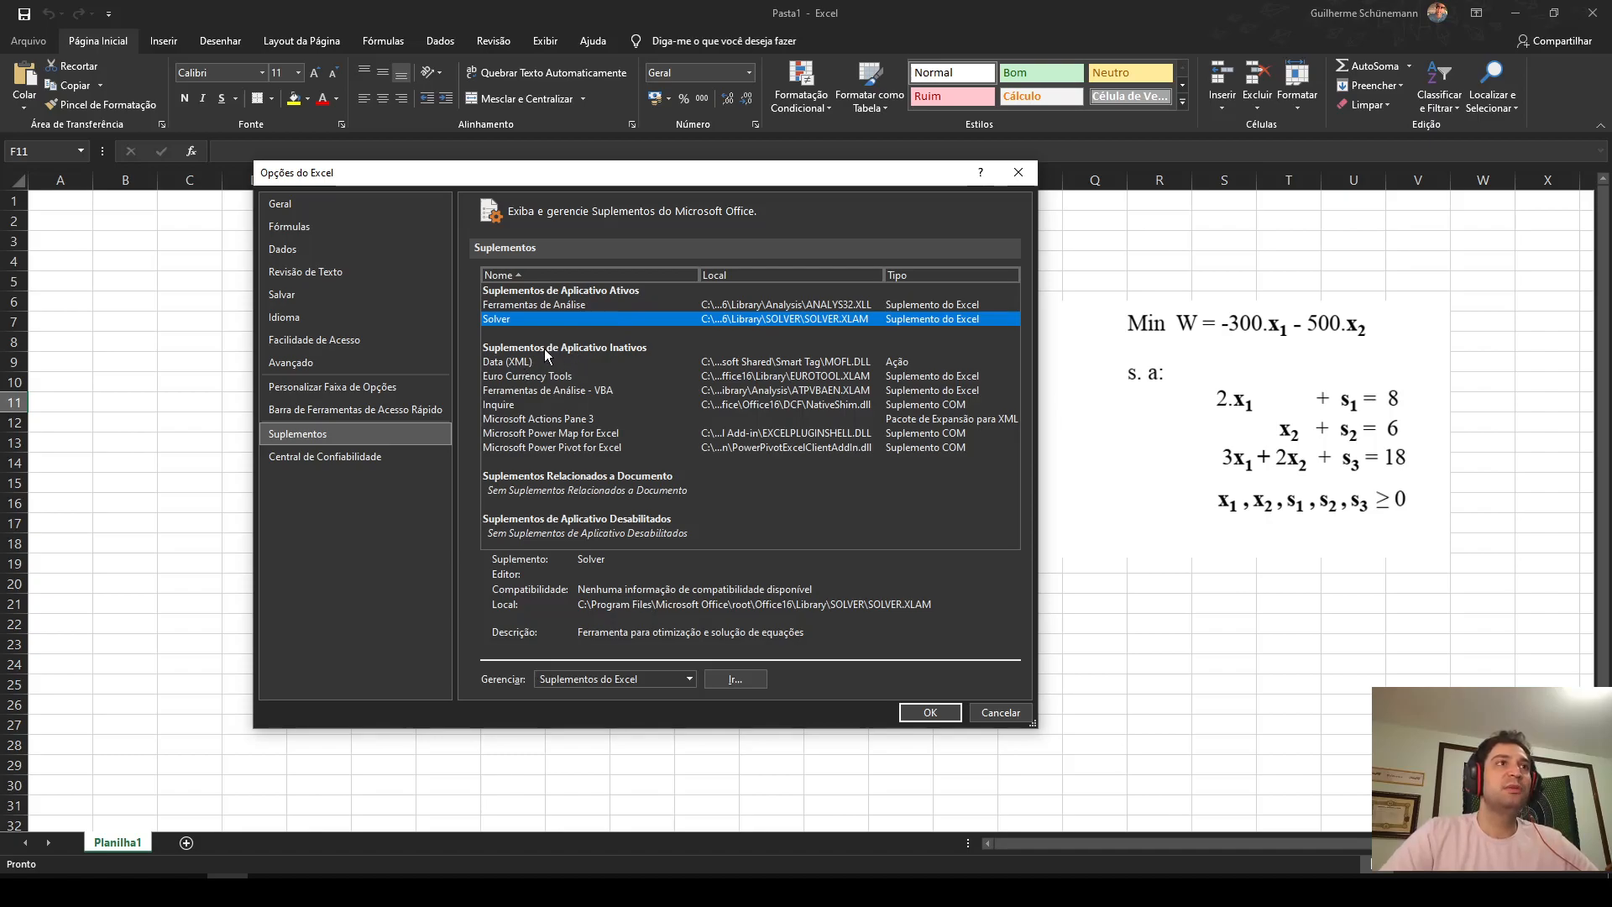
- Examine the details of the inactive add-ins, from Data (XML) to Microsoft Power Pivot for Excel
left_click(523, 363)
left_click(515, 376)
left_click(514, 362)
left_click(514, 377)
left_click(509, 418)
left_click(513, 435)
left_click(514, 448)
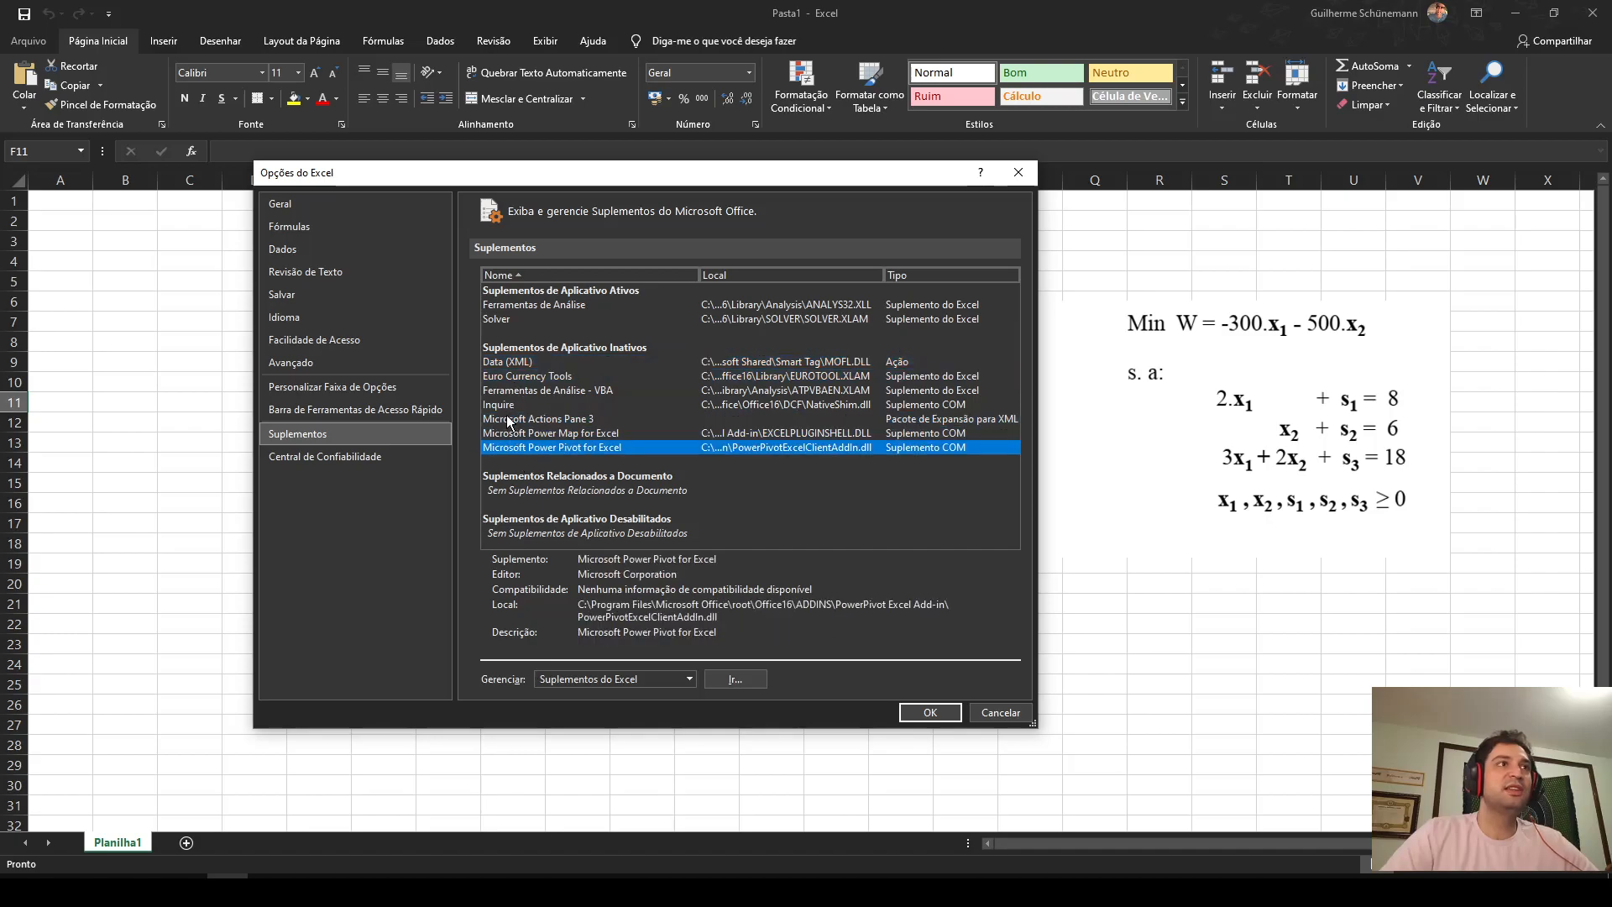
- Manage the Excel add-ins, disabling Ferramentas de Análise and keeping only Solver enabled
left_click(496, 321)
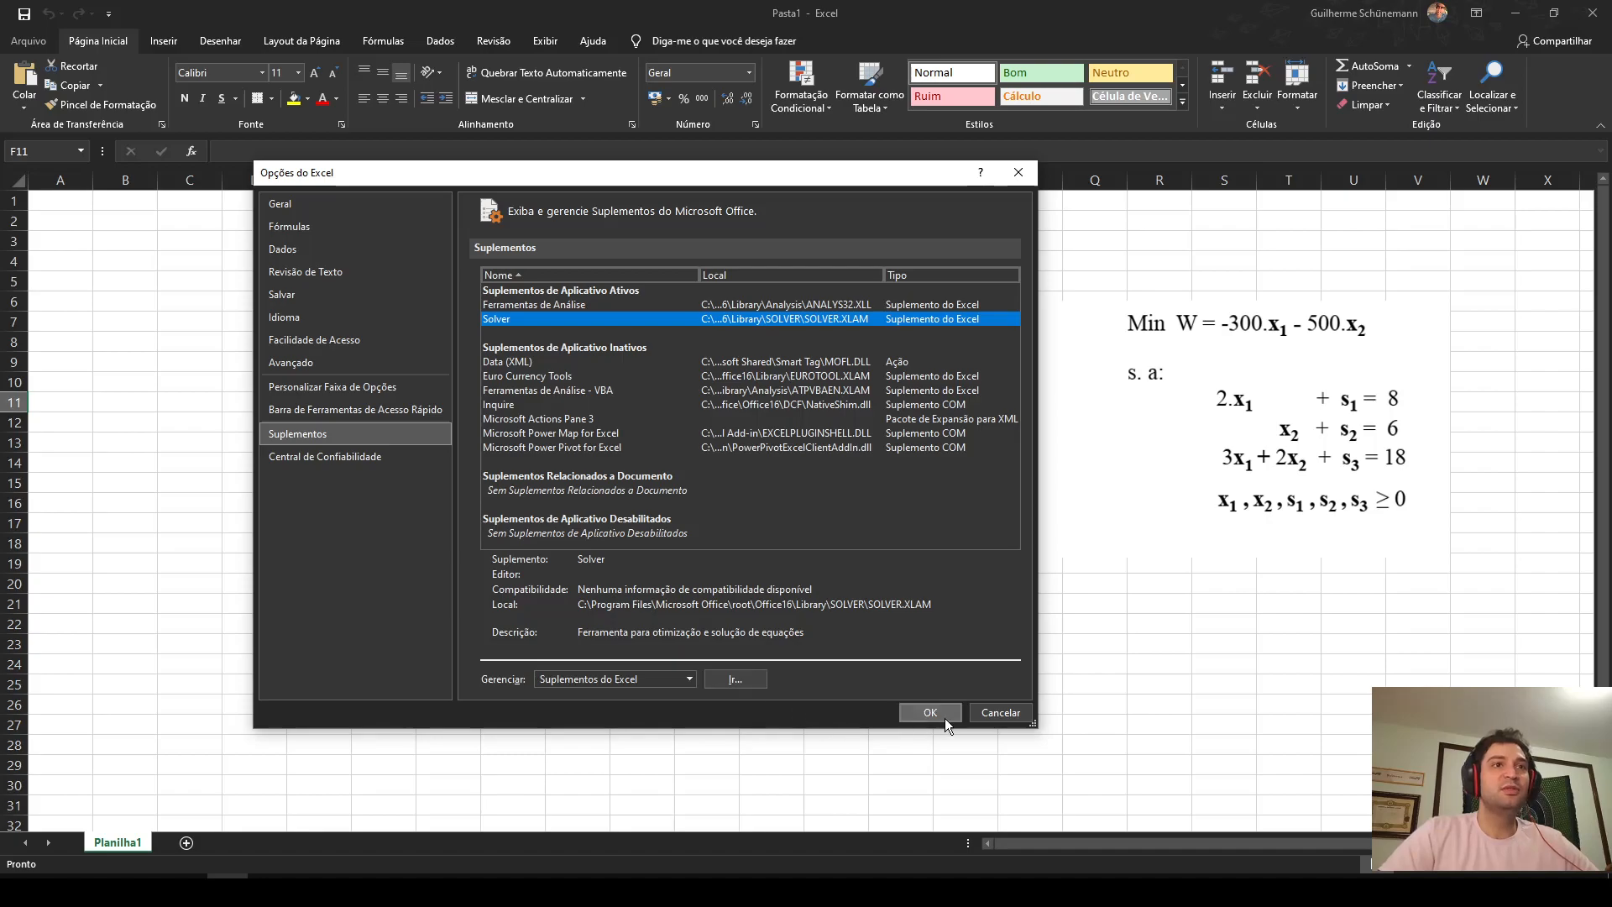
left_click(732, 679)
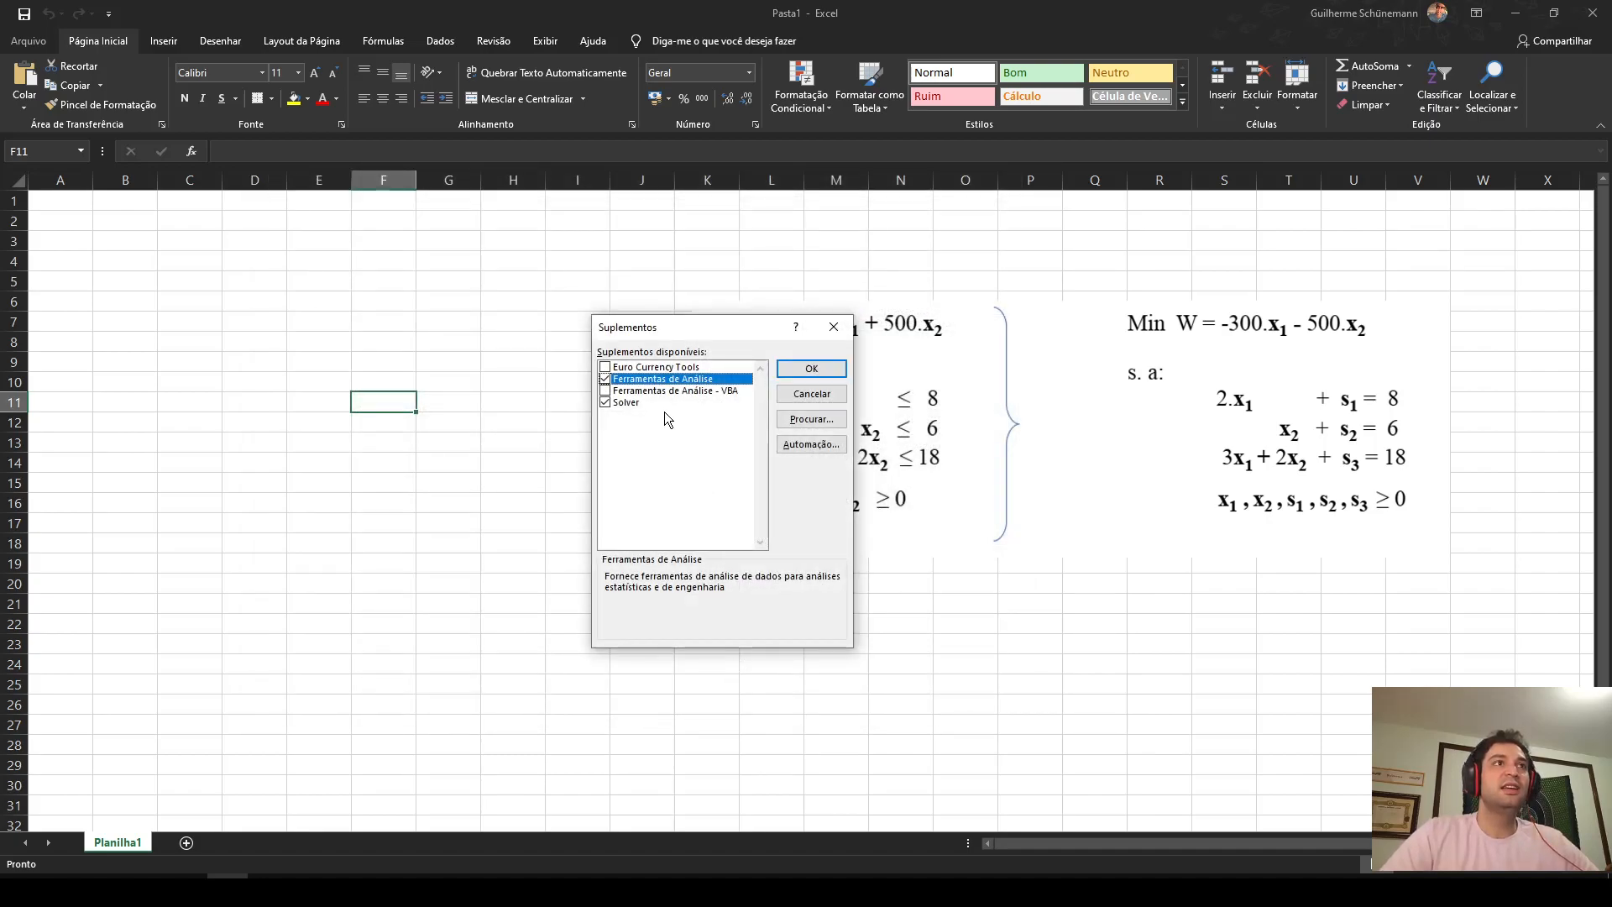
left_click(606, 381)
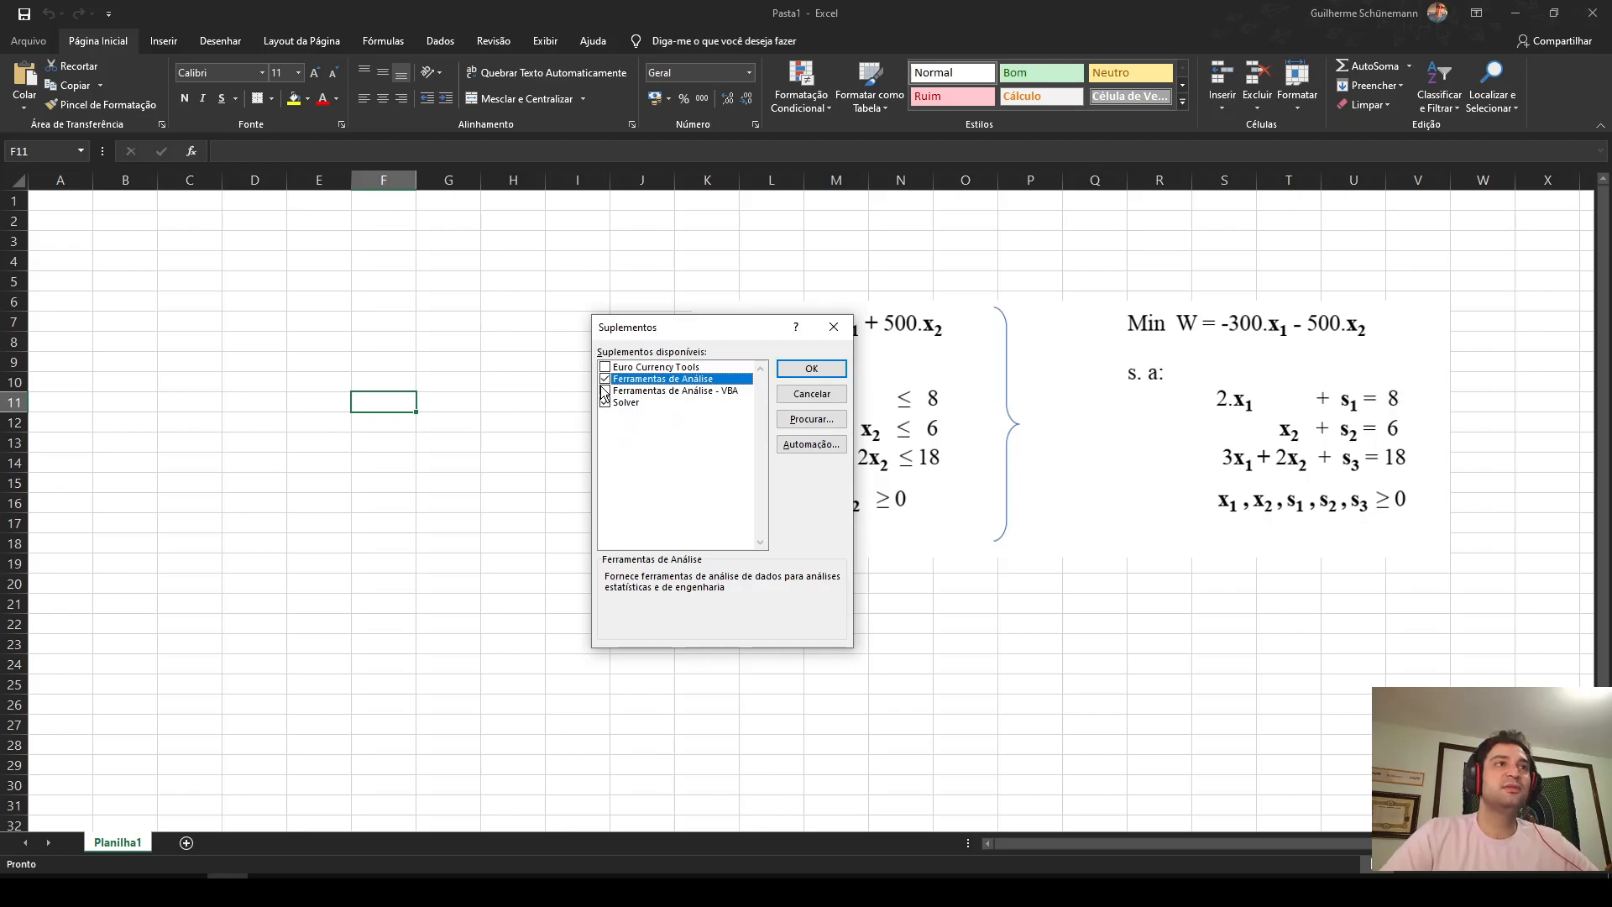
left_click(605, 404)
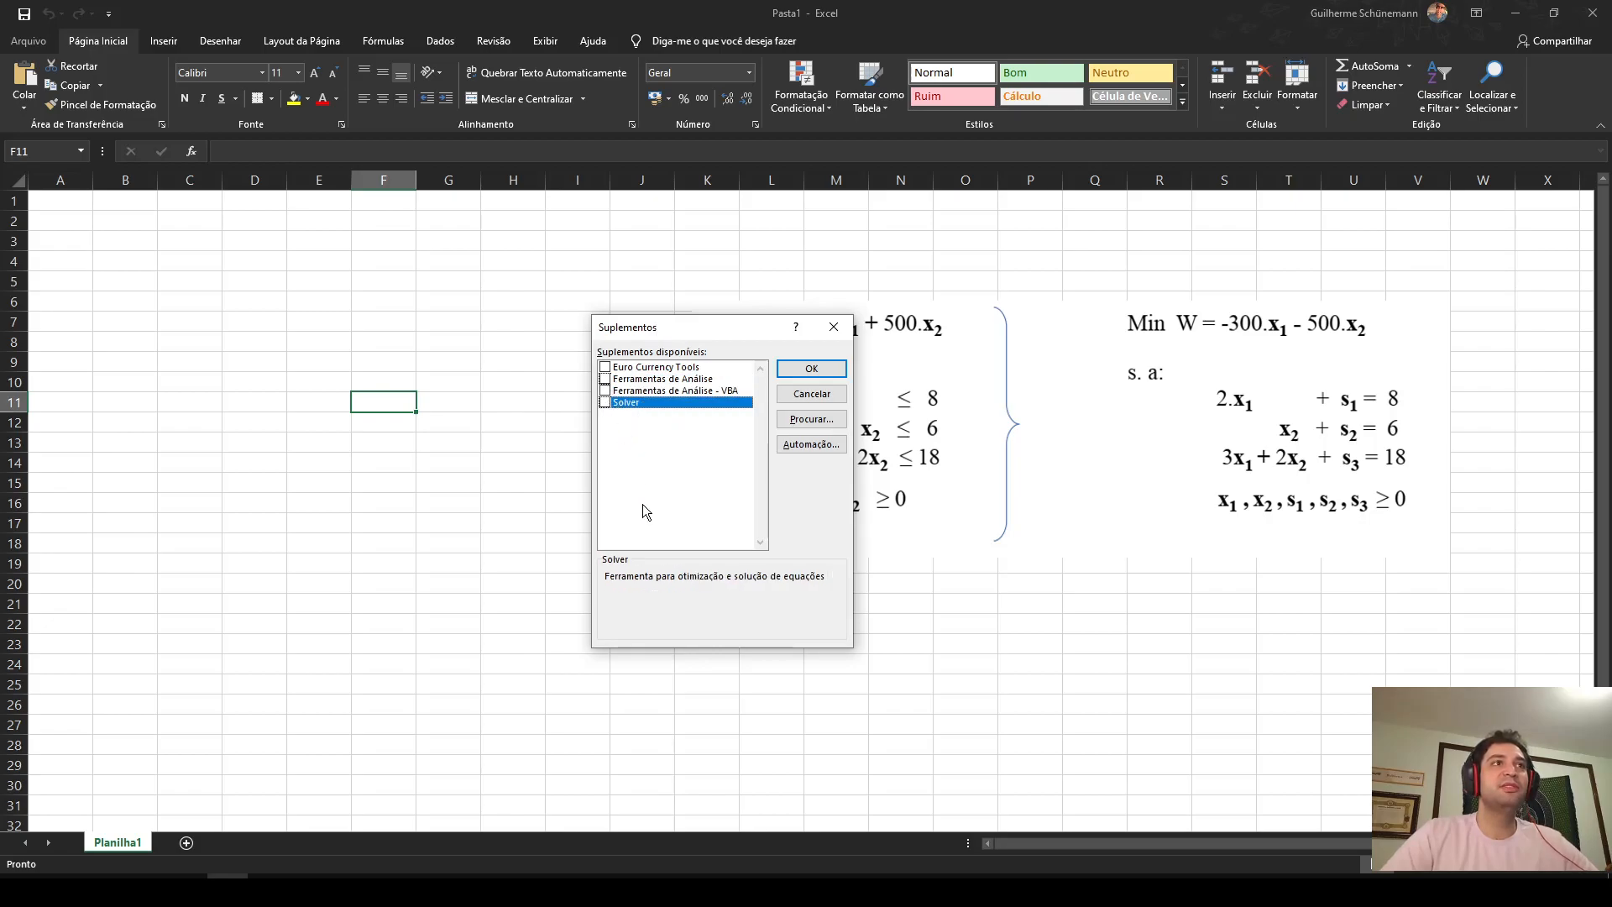
left_click(605, 402)
left_click(811, 368)
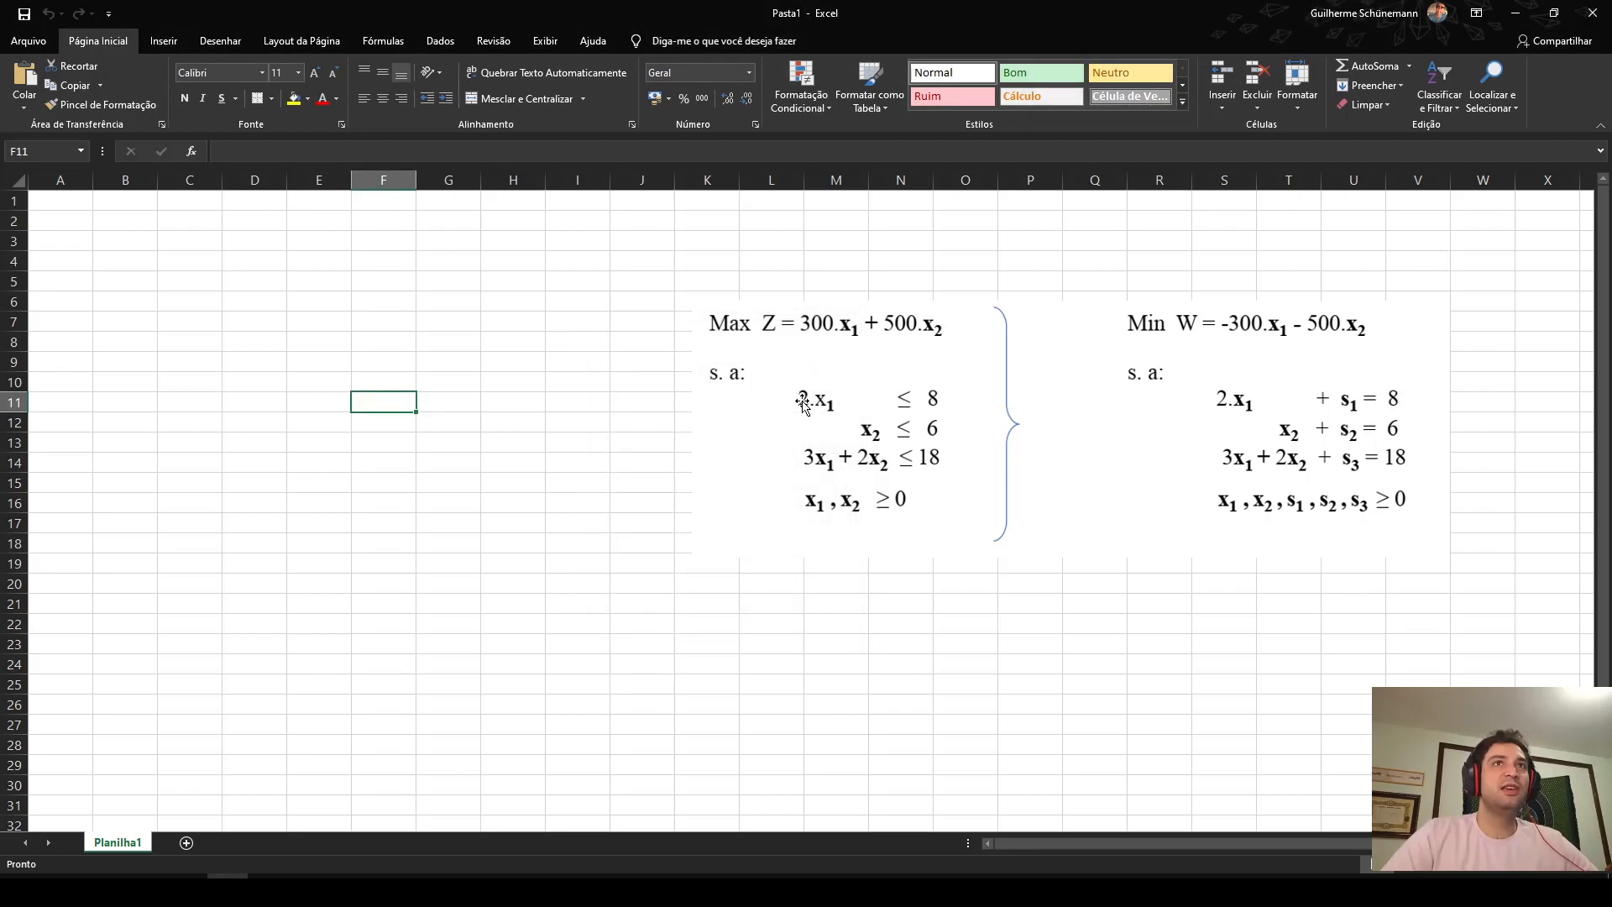
- Open the Solver parameters and examine the objective cell setting
left_click(440, 40)
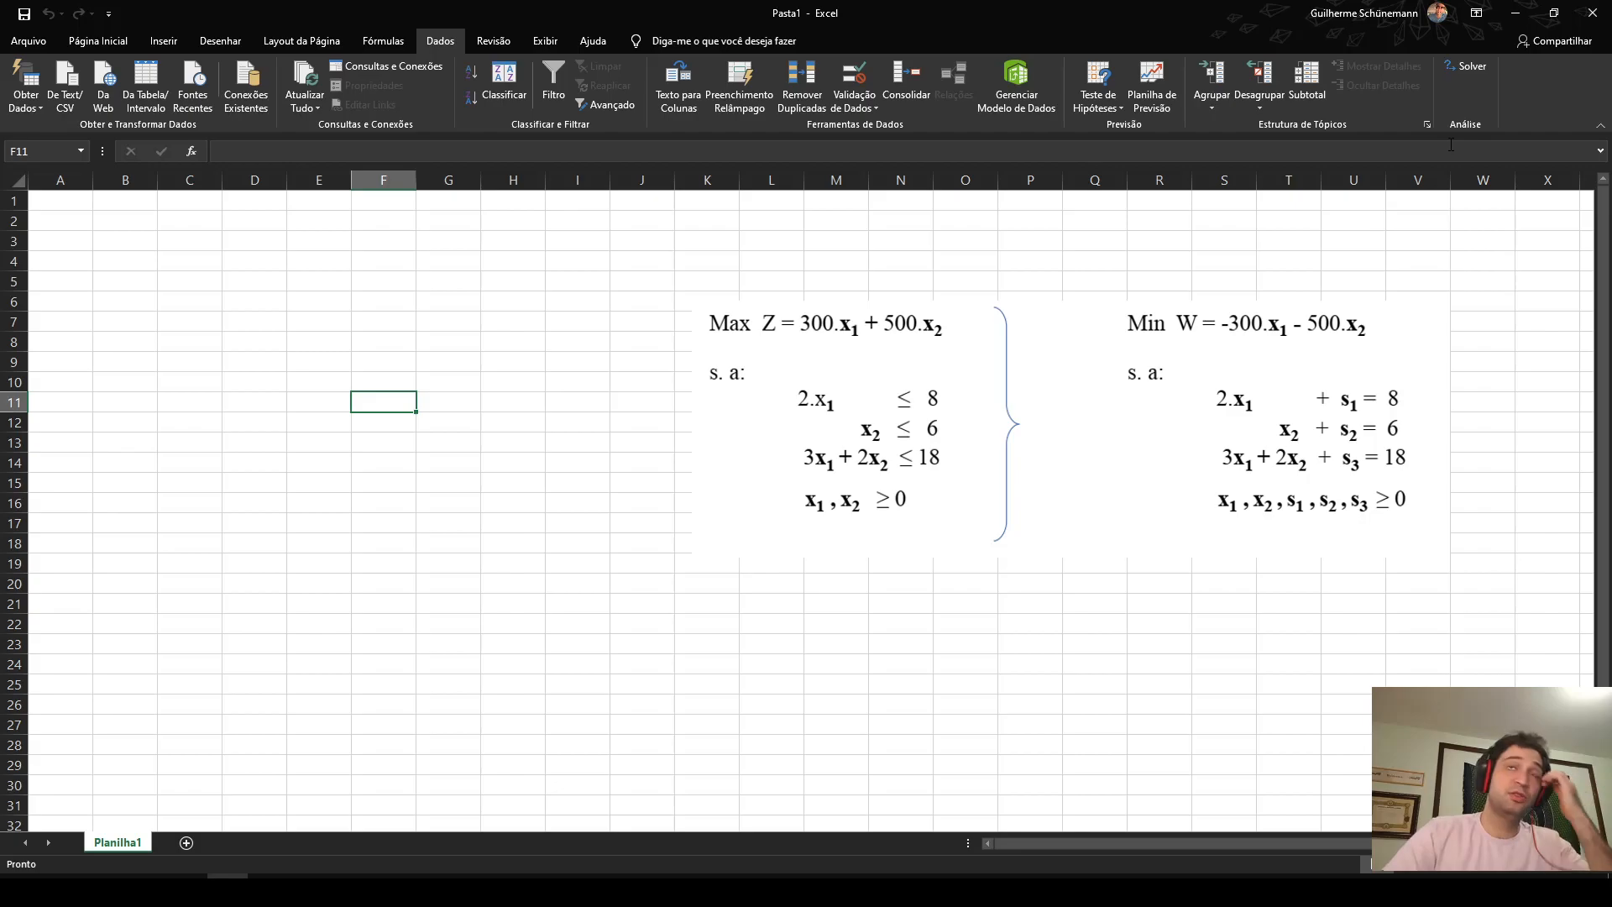
left_click(1470, 71)
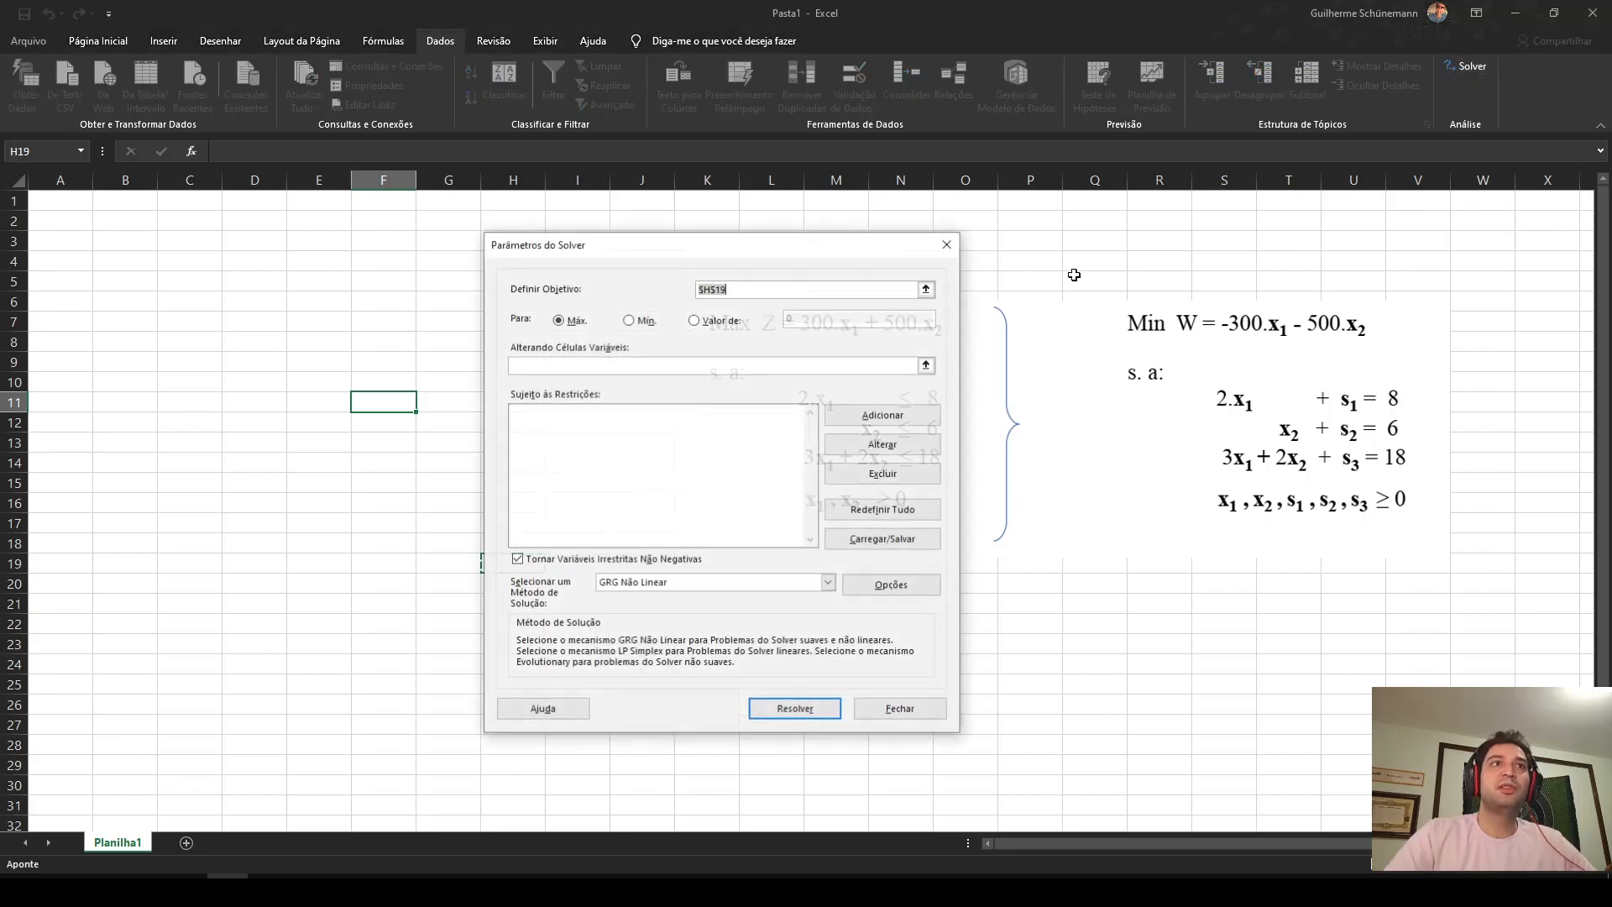
left_click_drag(768, 248, 735, 264)
left_click(855, 401)
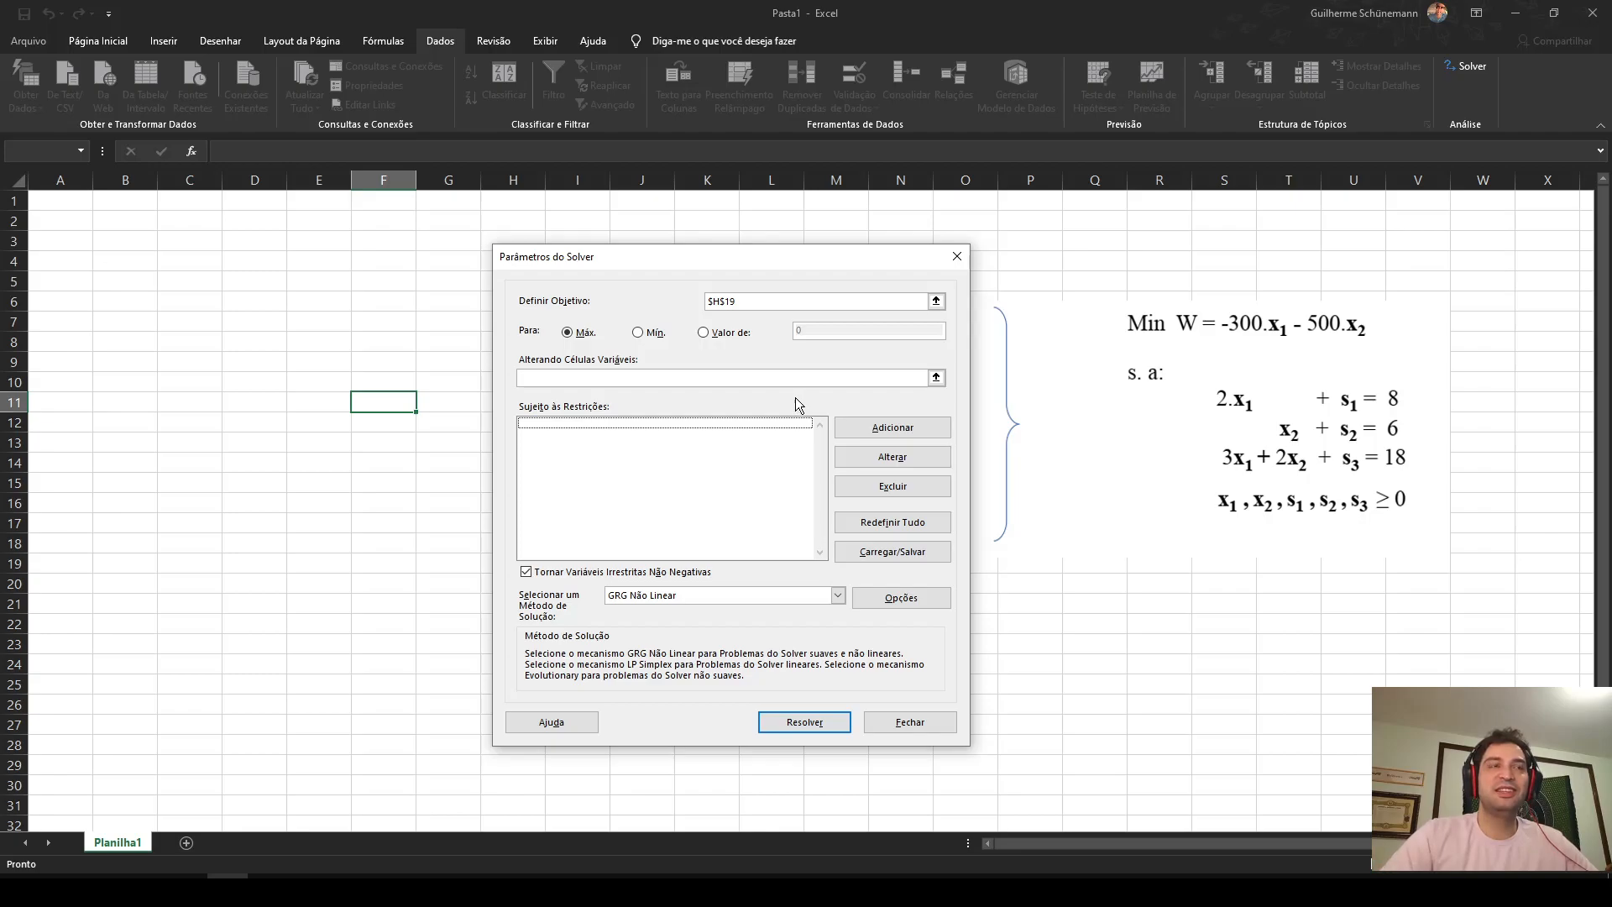
left_click(739, 301)
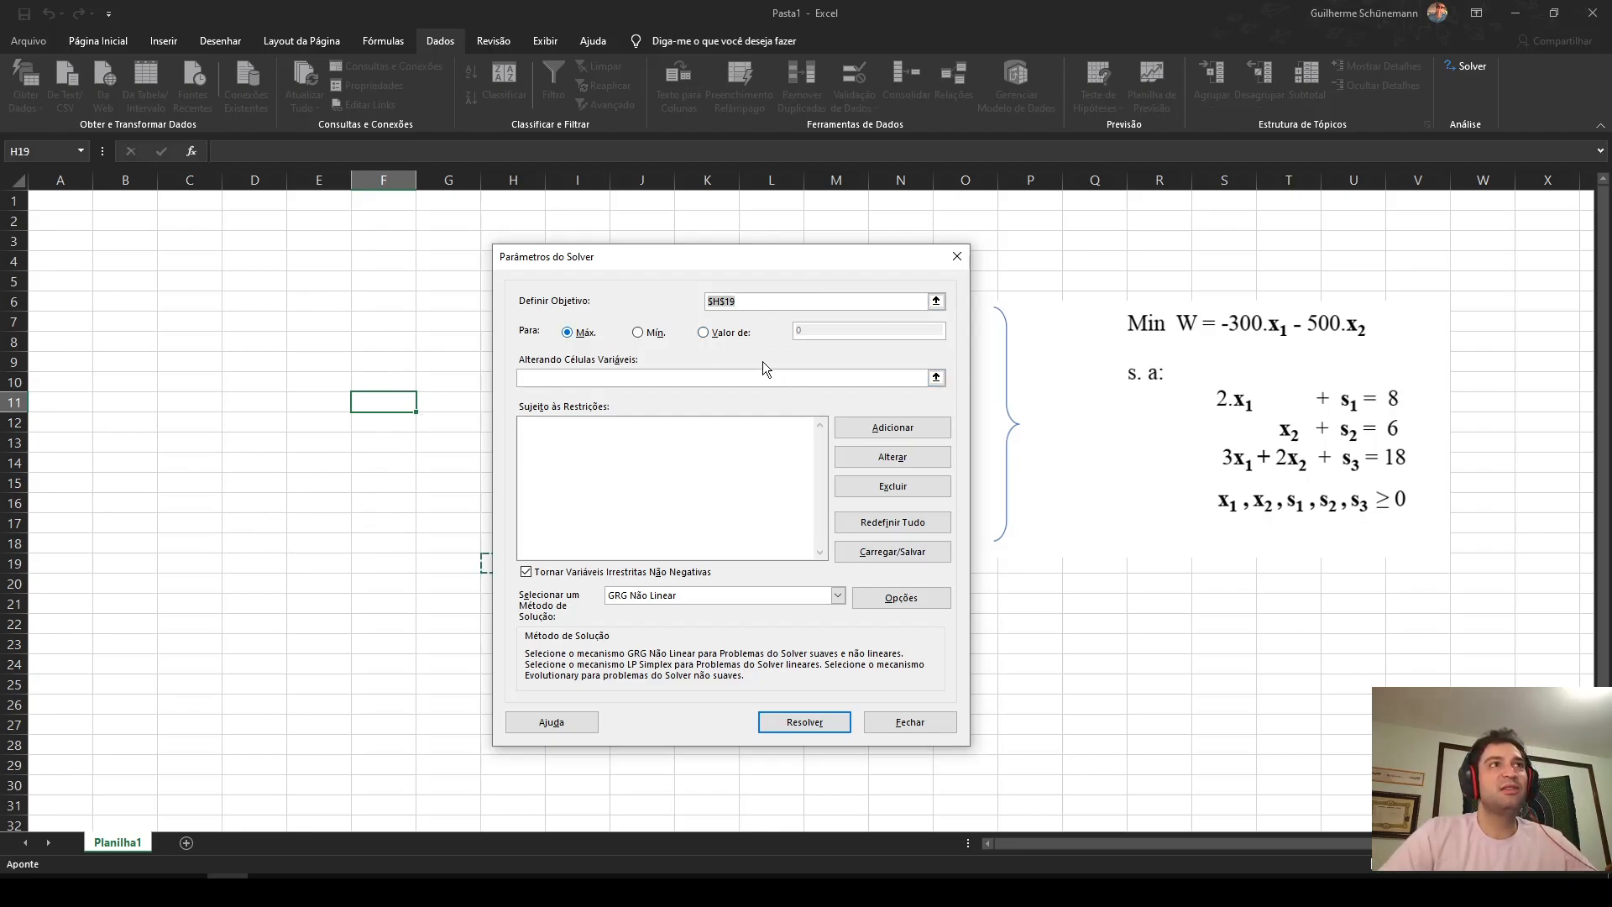
left_click(748, 302)
left_click_drag(748, 302, 690, 307)
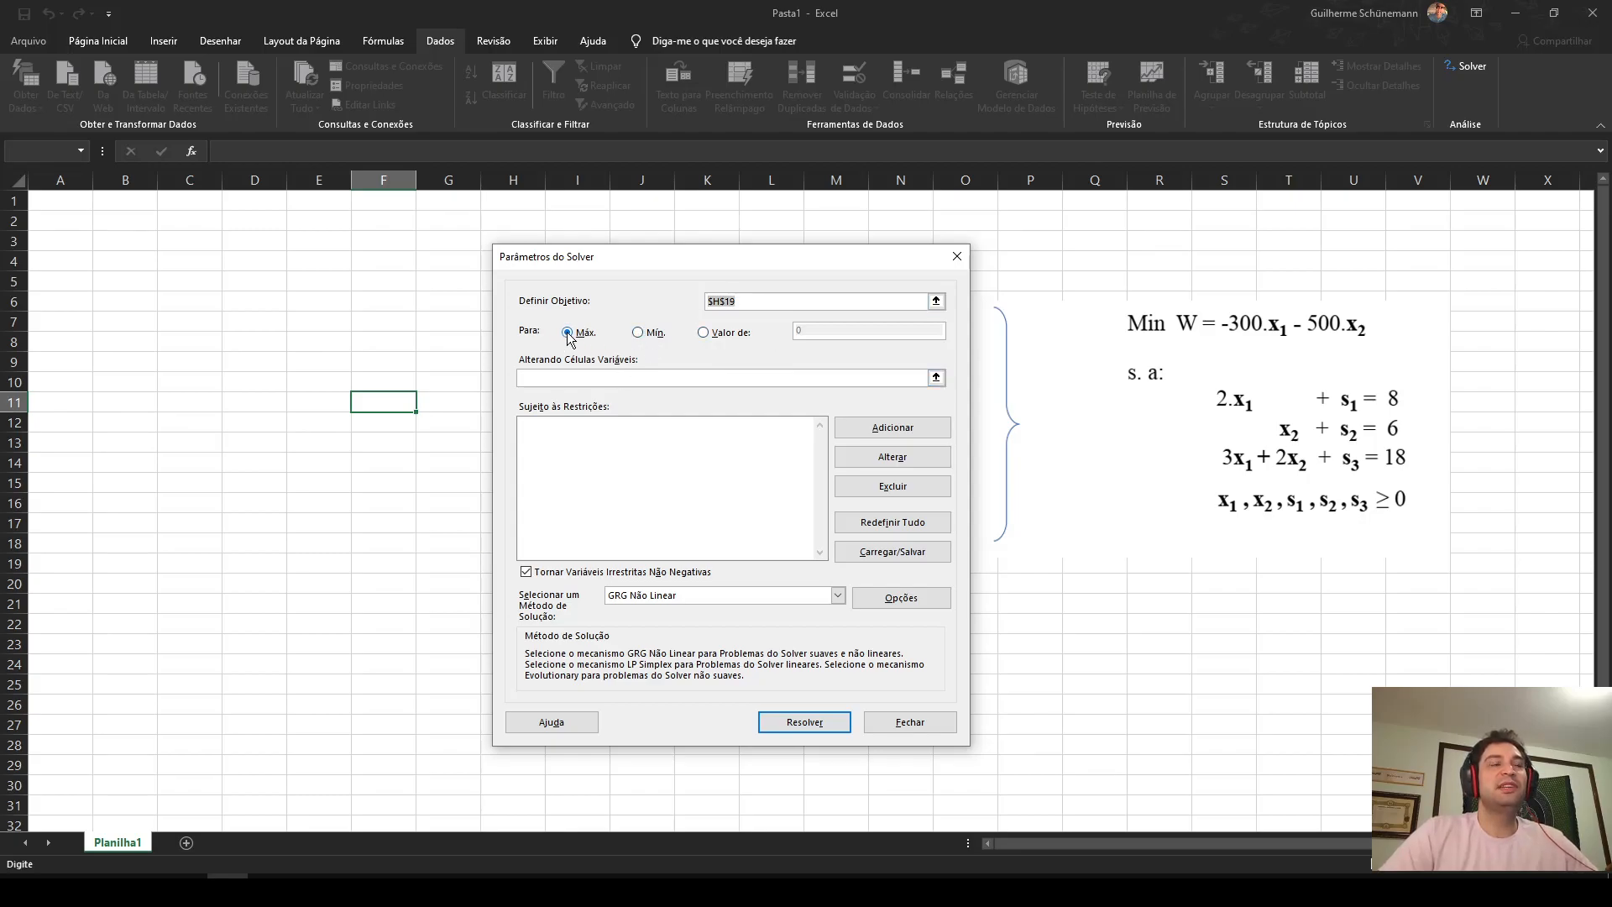
- Try the Min goal before returning to Máx, and set the Solver variable cells to $E$7:$E$15
left_click(639, 333)
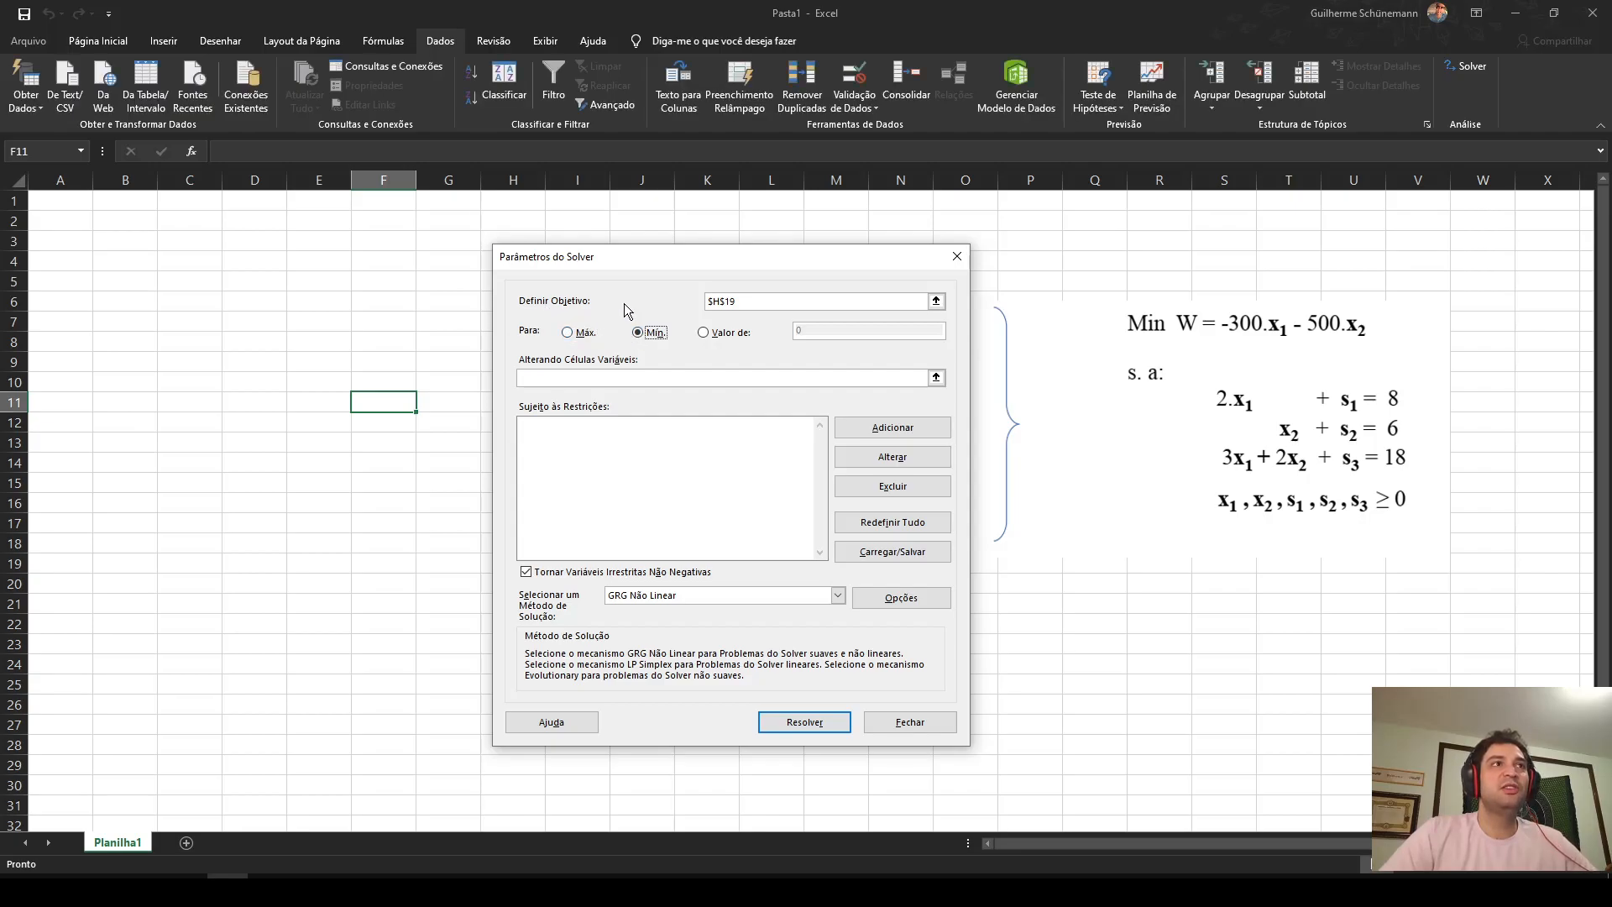
left_click(760, 303)
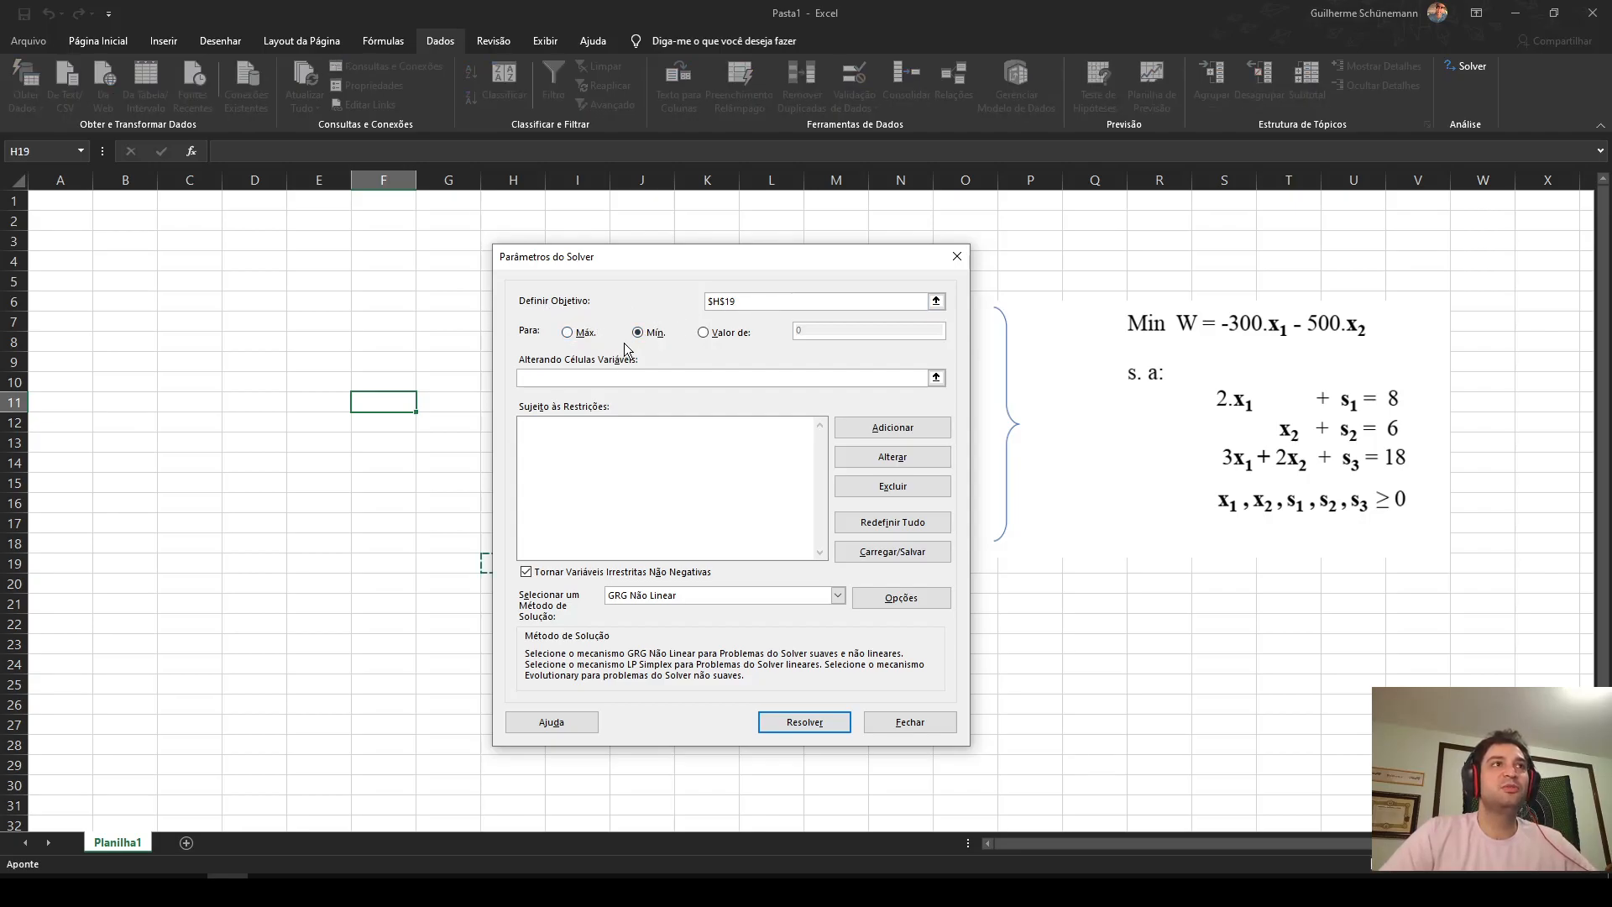
left_click(563, 334)
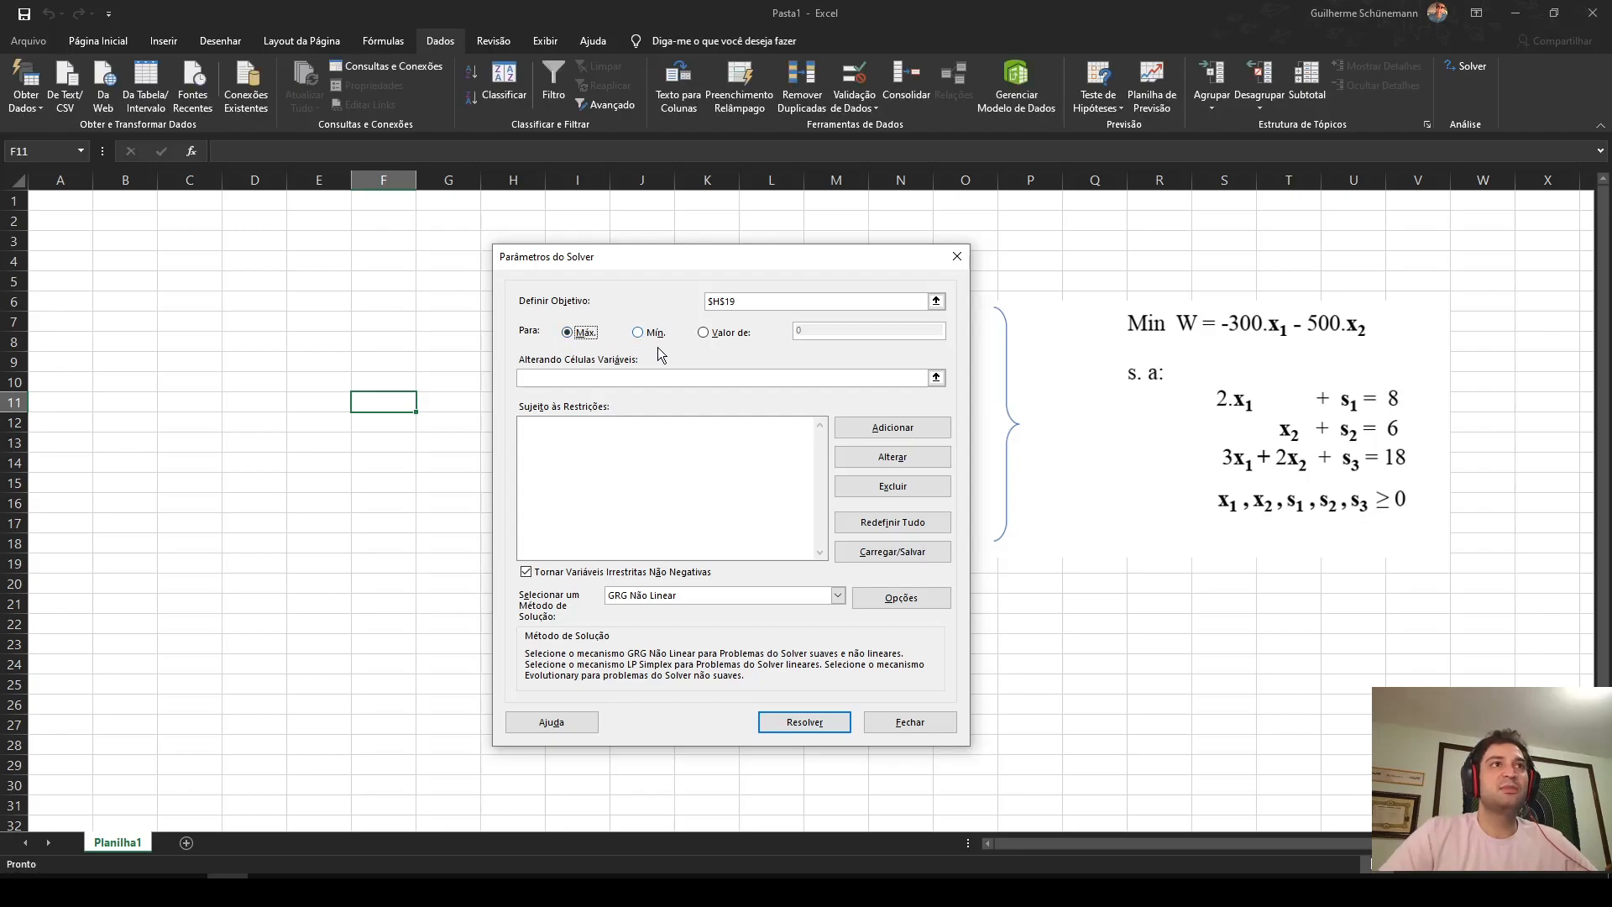
left_click(659, 377)
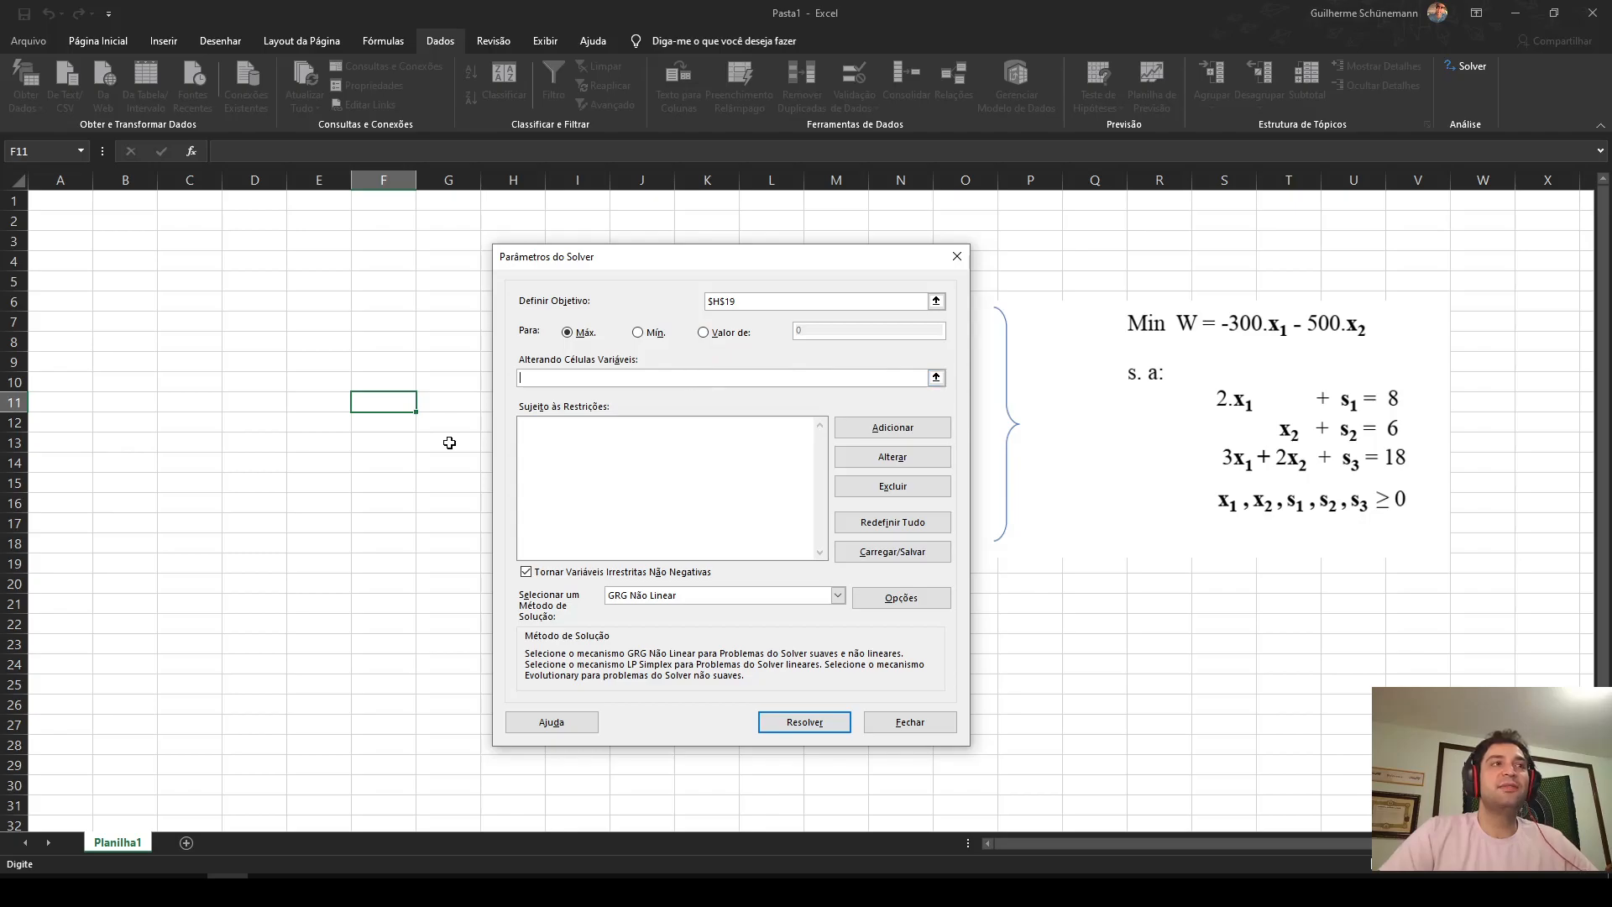
left_click_drag(316, 316, 339, 488)
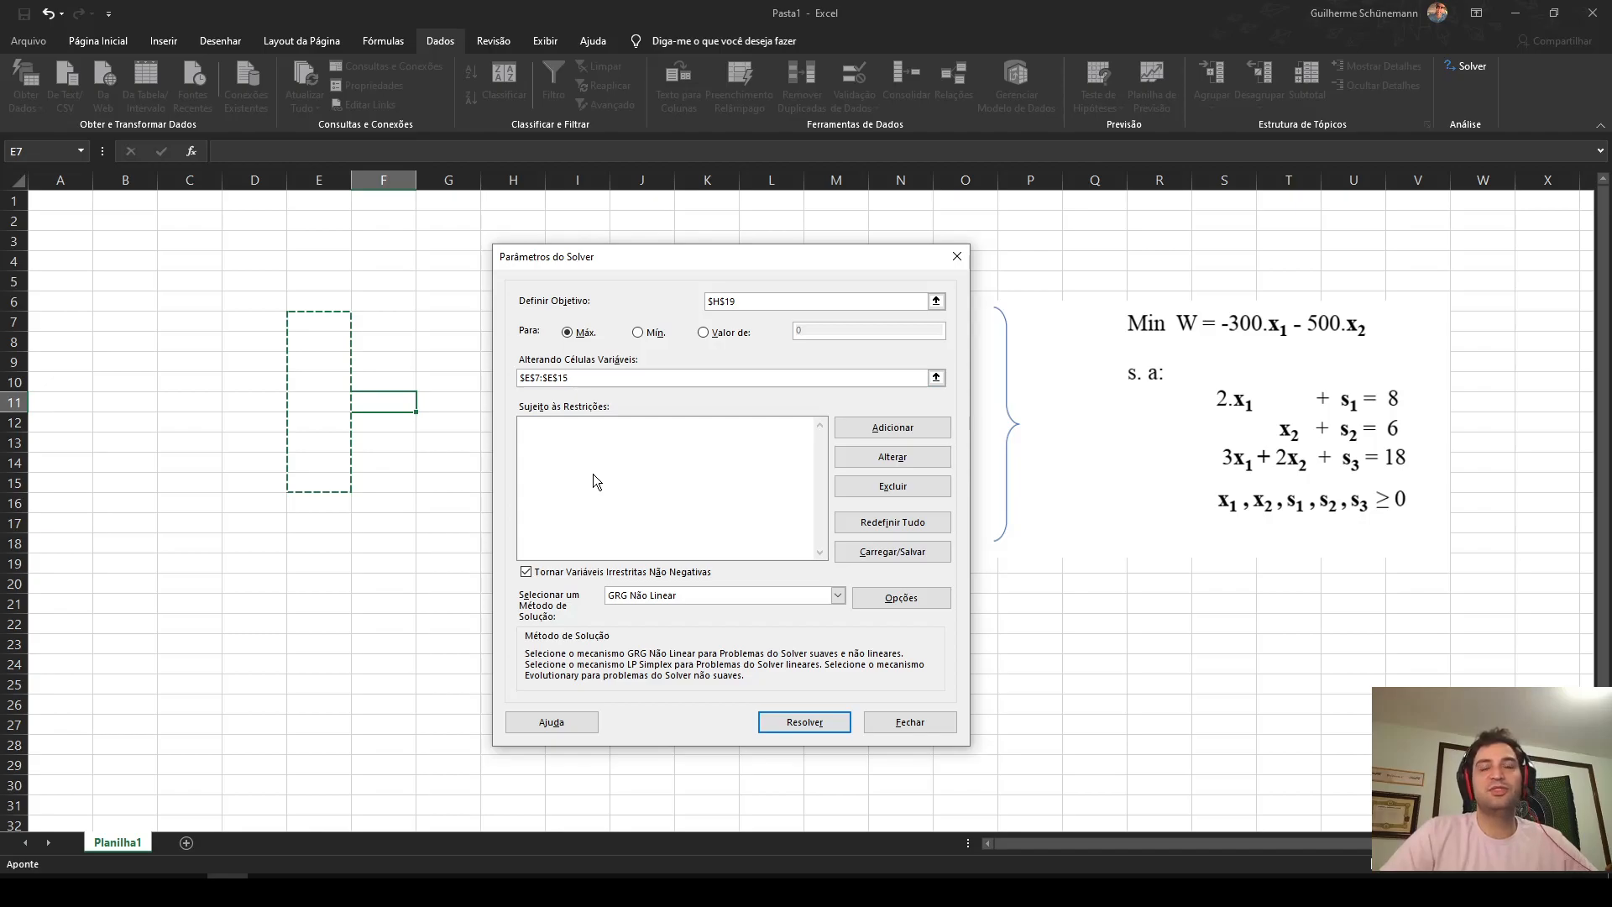
left_click(592, 437)
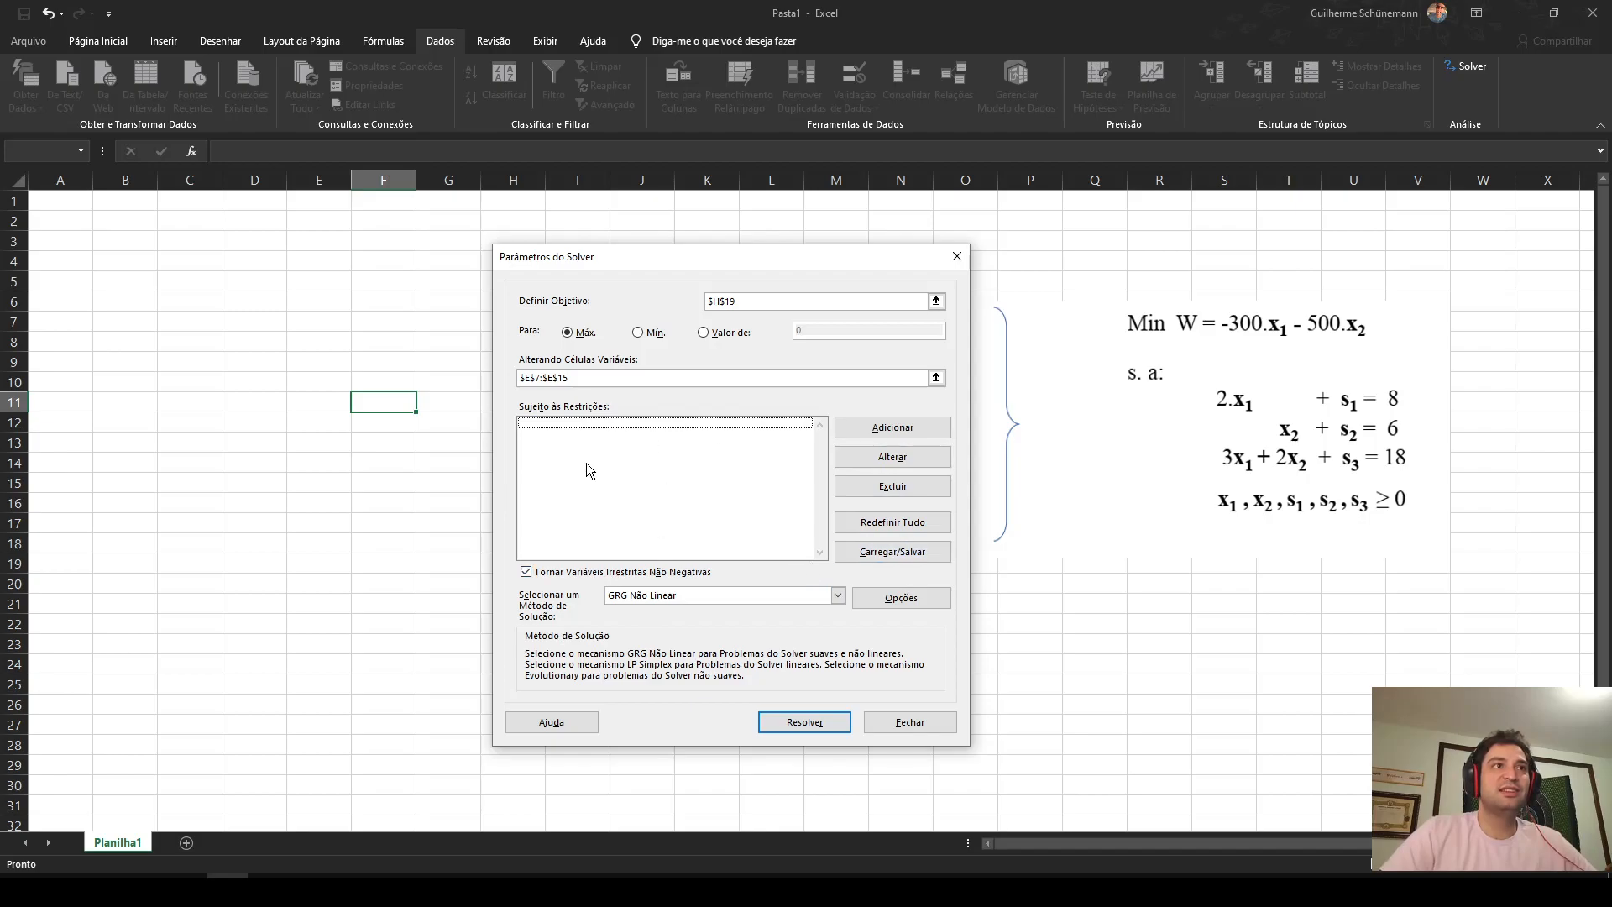
- Draft a Solver constraint $E$16:$E$21 <= $H$11:$H$15, cancel it and close Solver
left_click(886, 429)
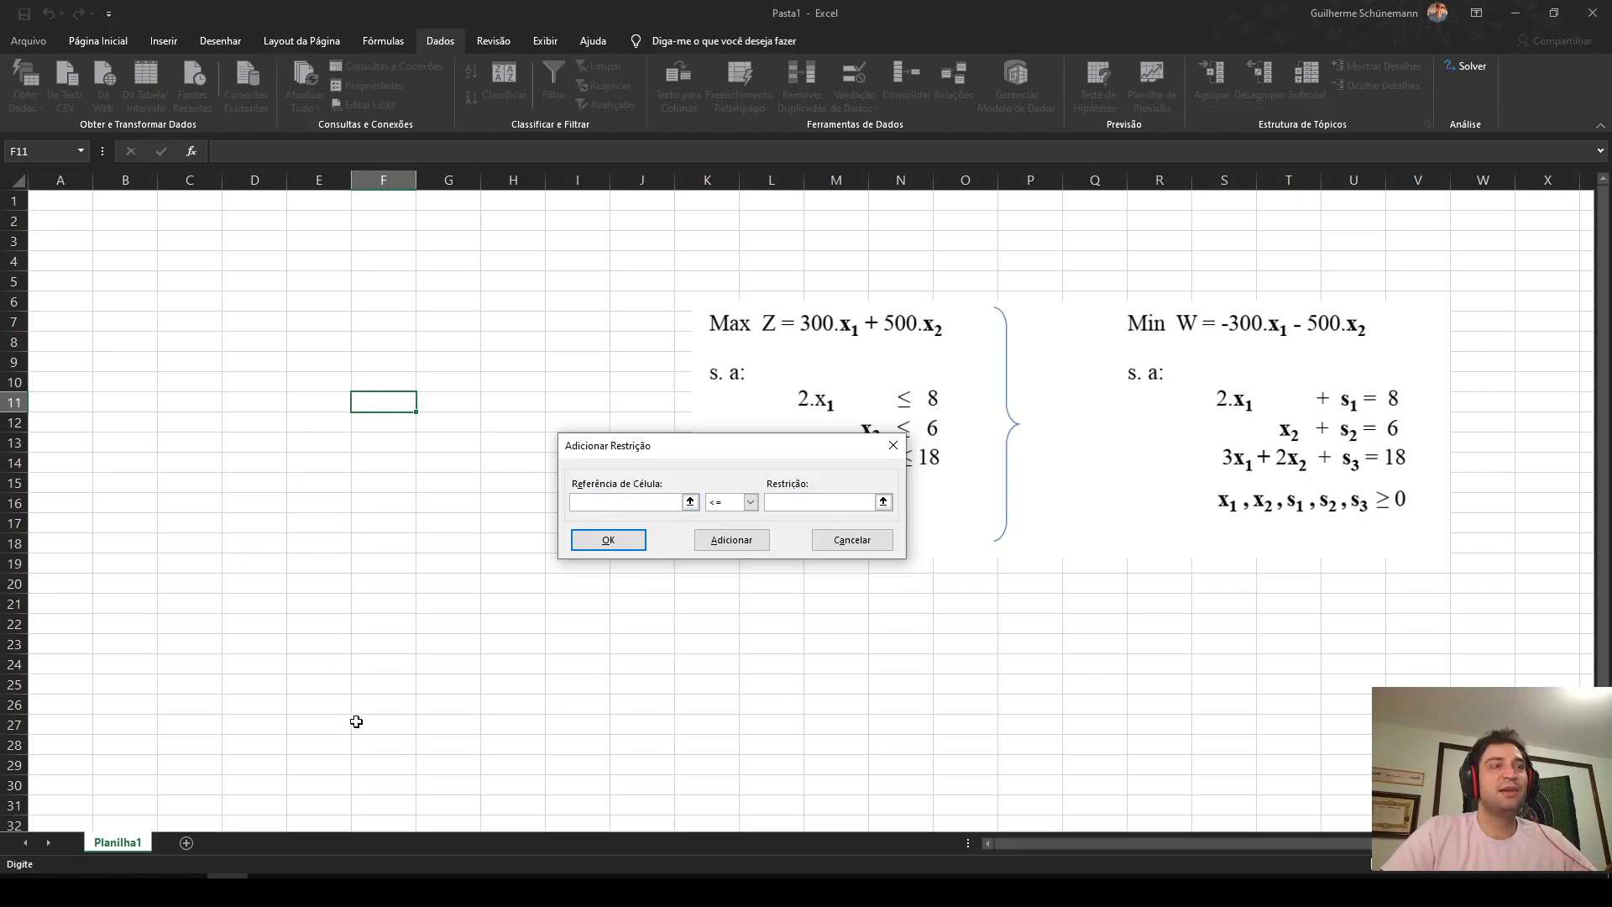
left_click_drag(326, 500, 330, 608)
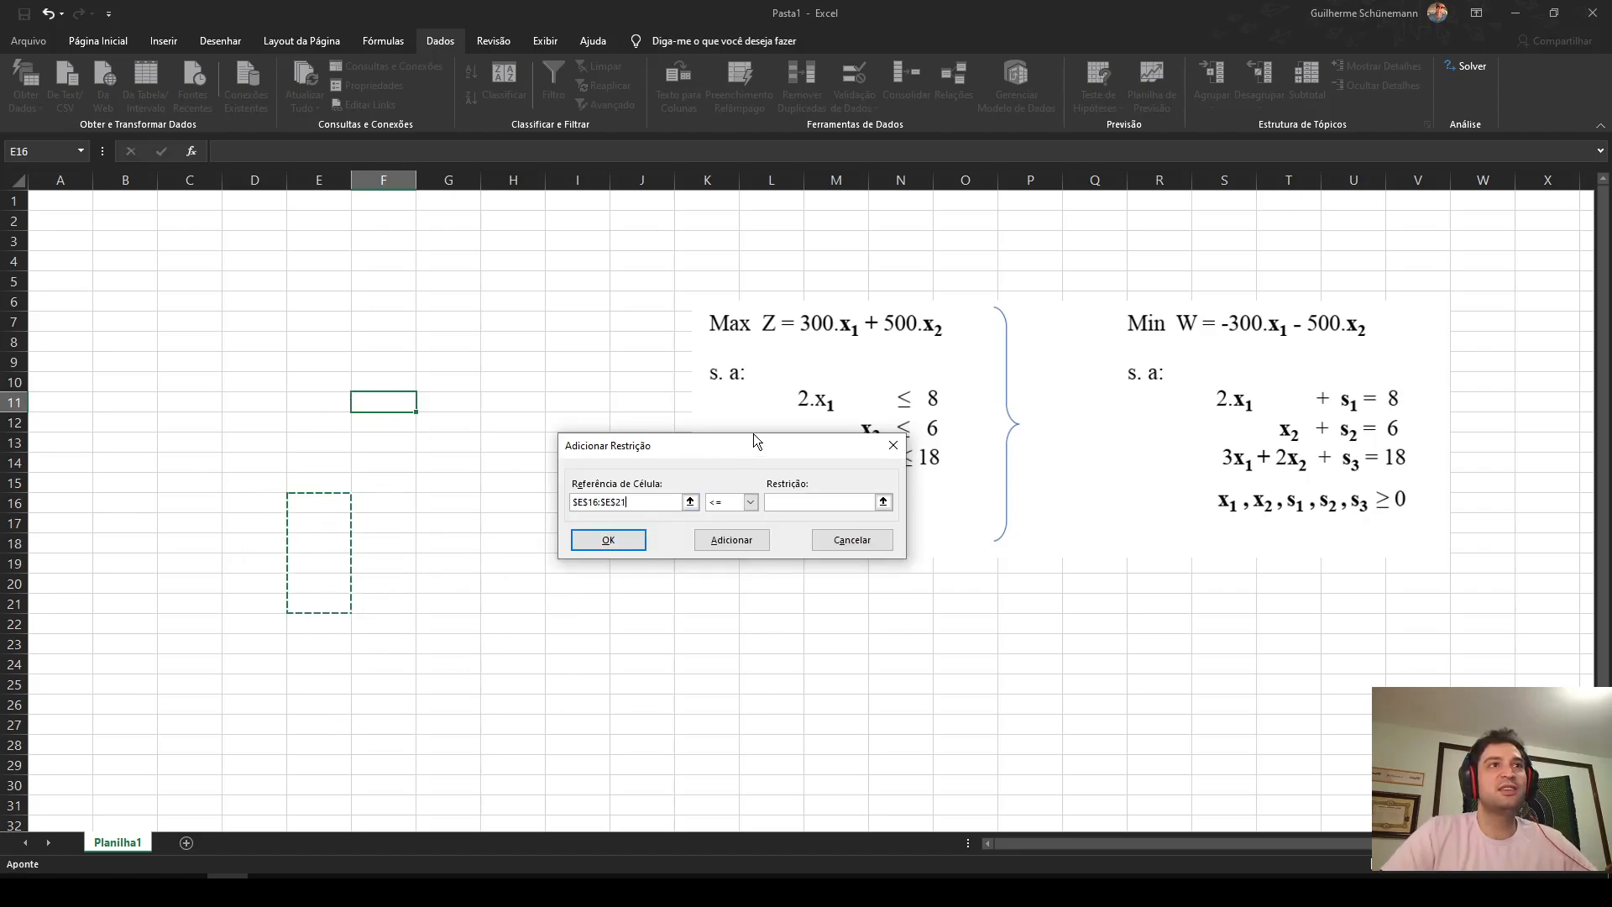
left_click(750, 503)
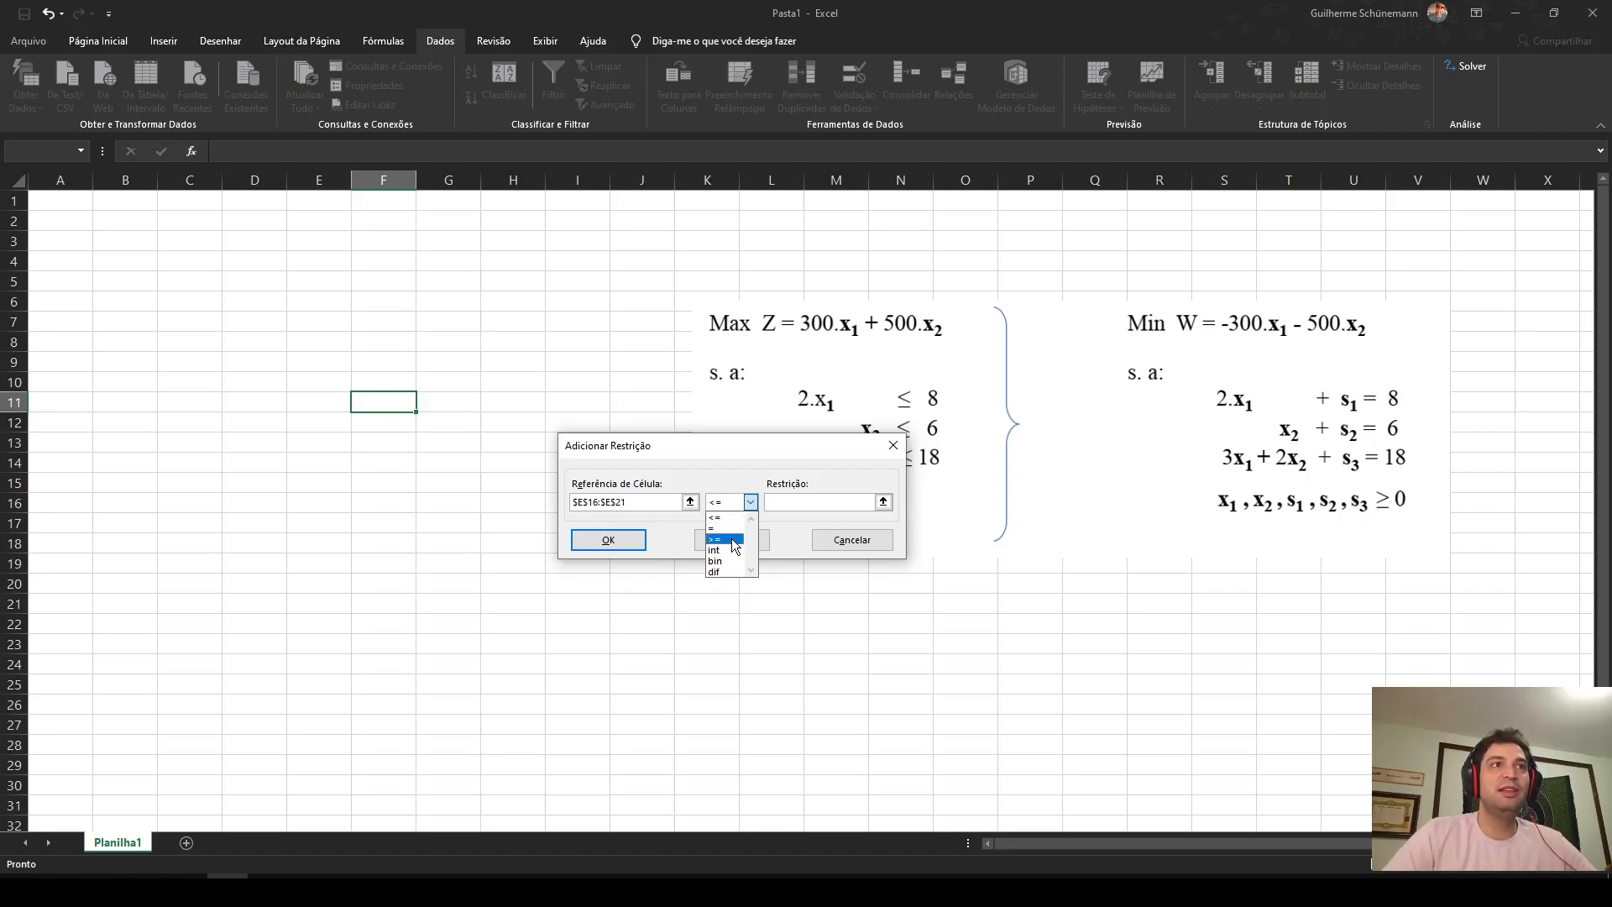
left_click(822, 504)
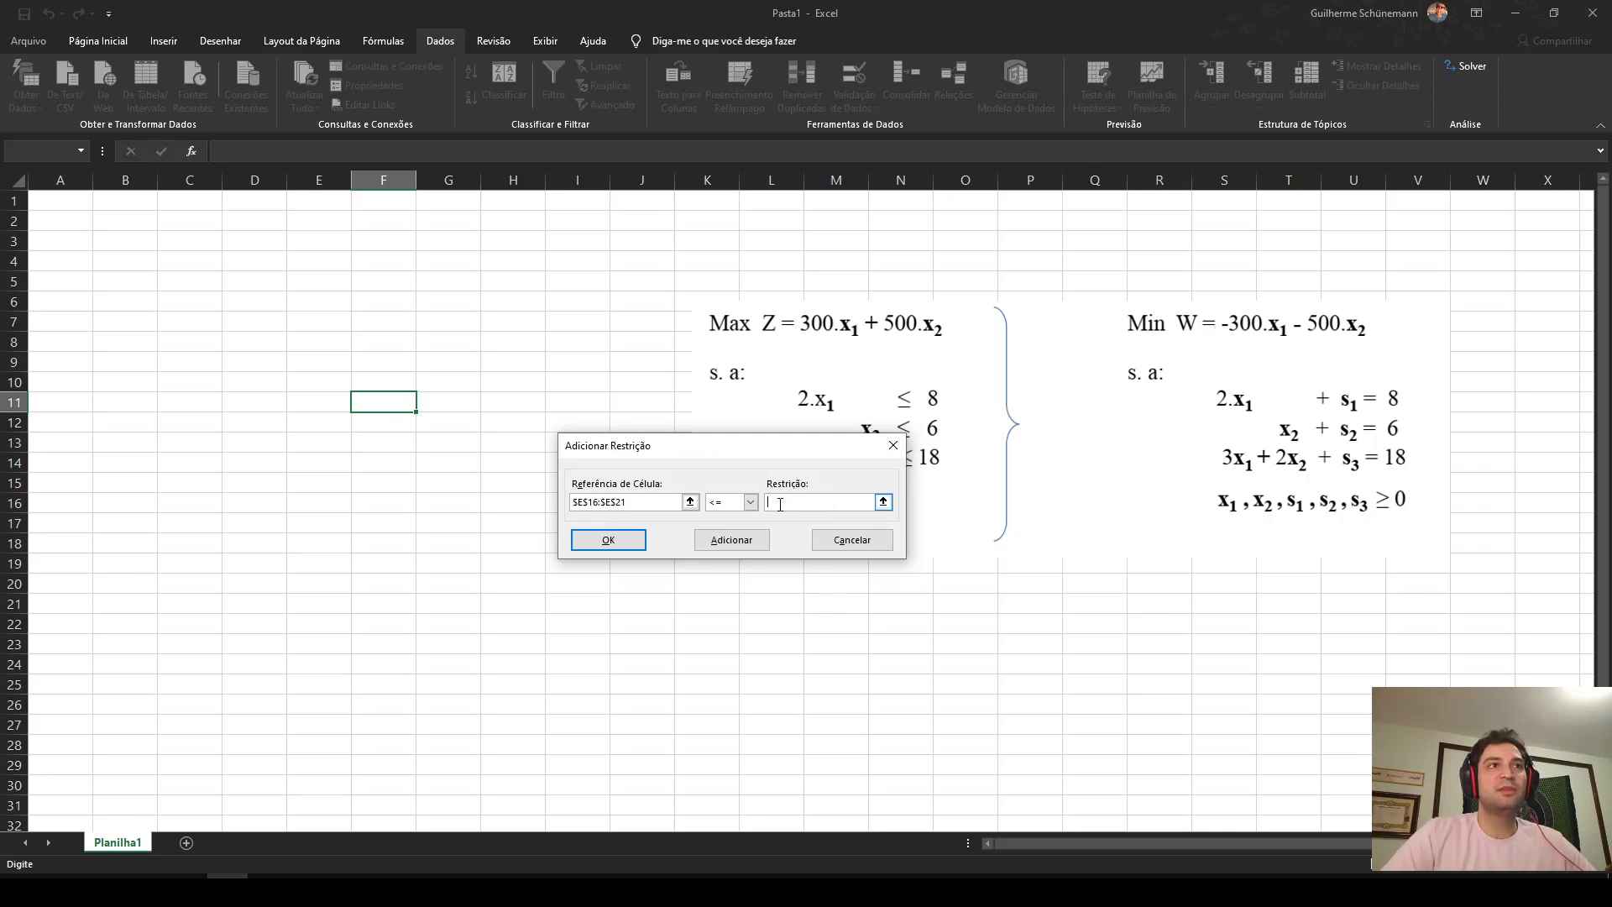
left_click_drag(515, 407, 514, 482)
left_click_drag(811, 446, 865, 550)
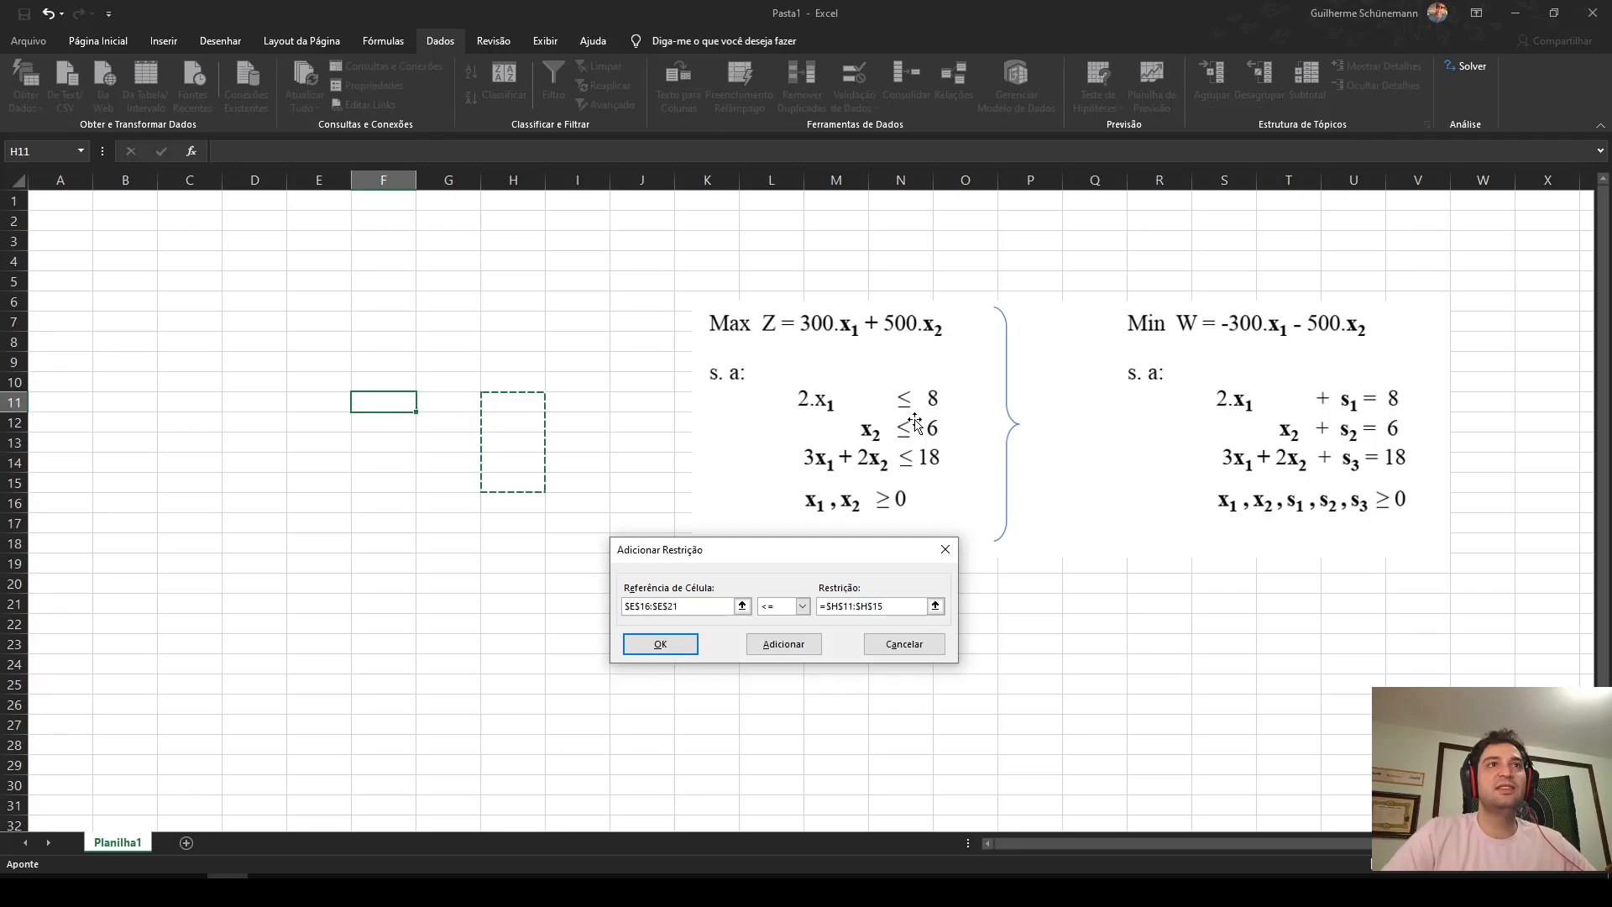
left_click(893, 651)
left_click(1004, 364)
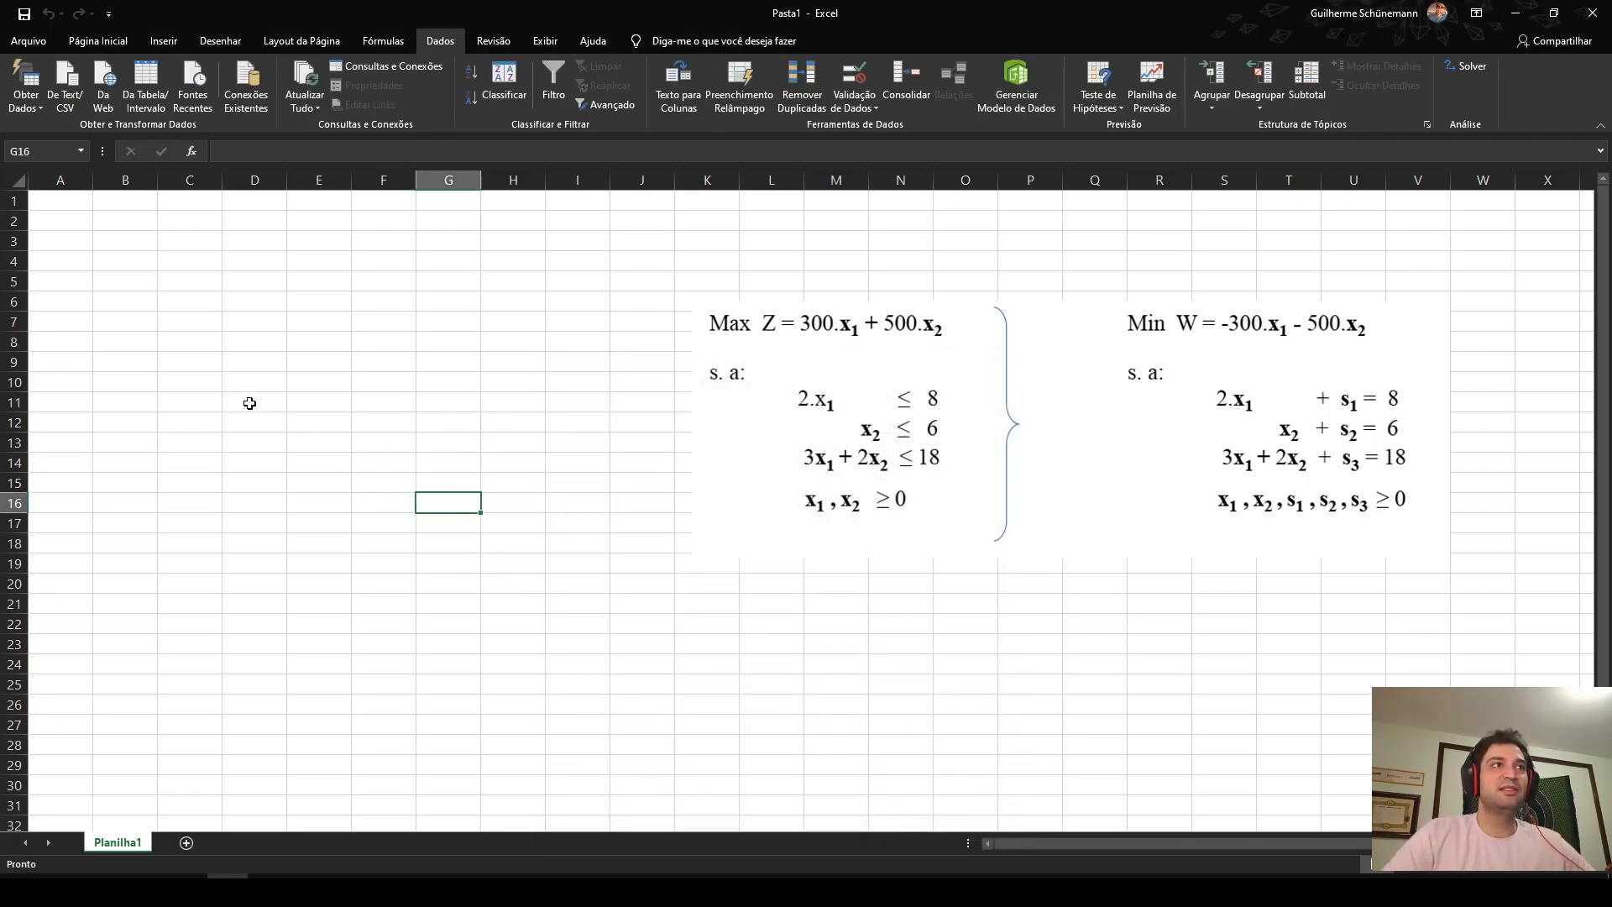
- Enter the heading FUNÇÃO OBJETIVO in cell B5
left_click(151, 378)
left_click(147, 304)
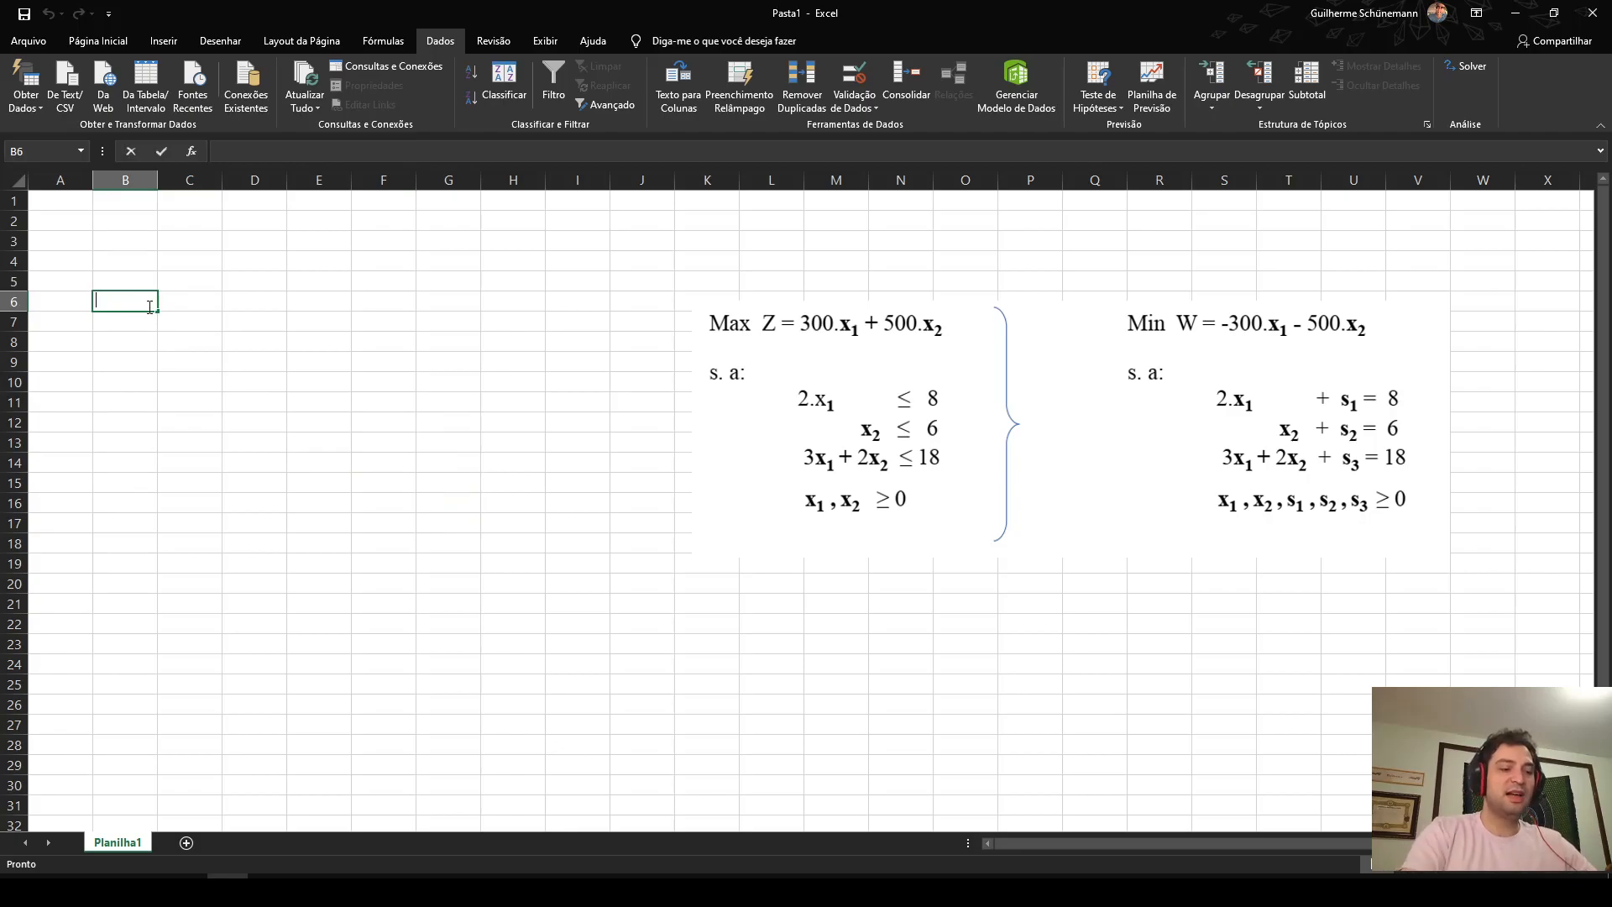
type("fun")
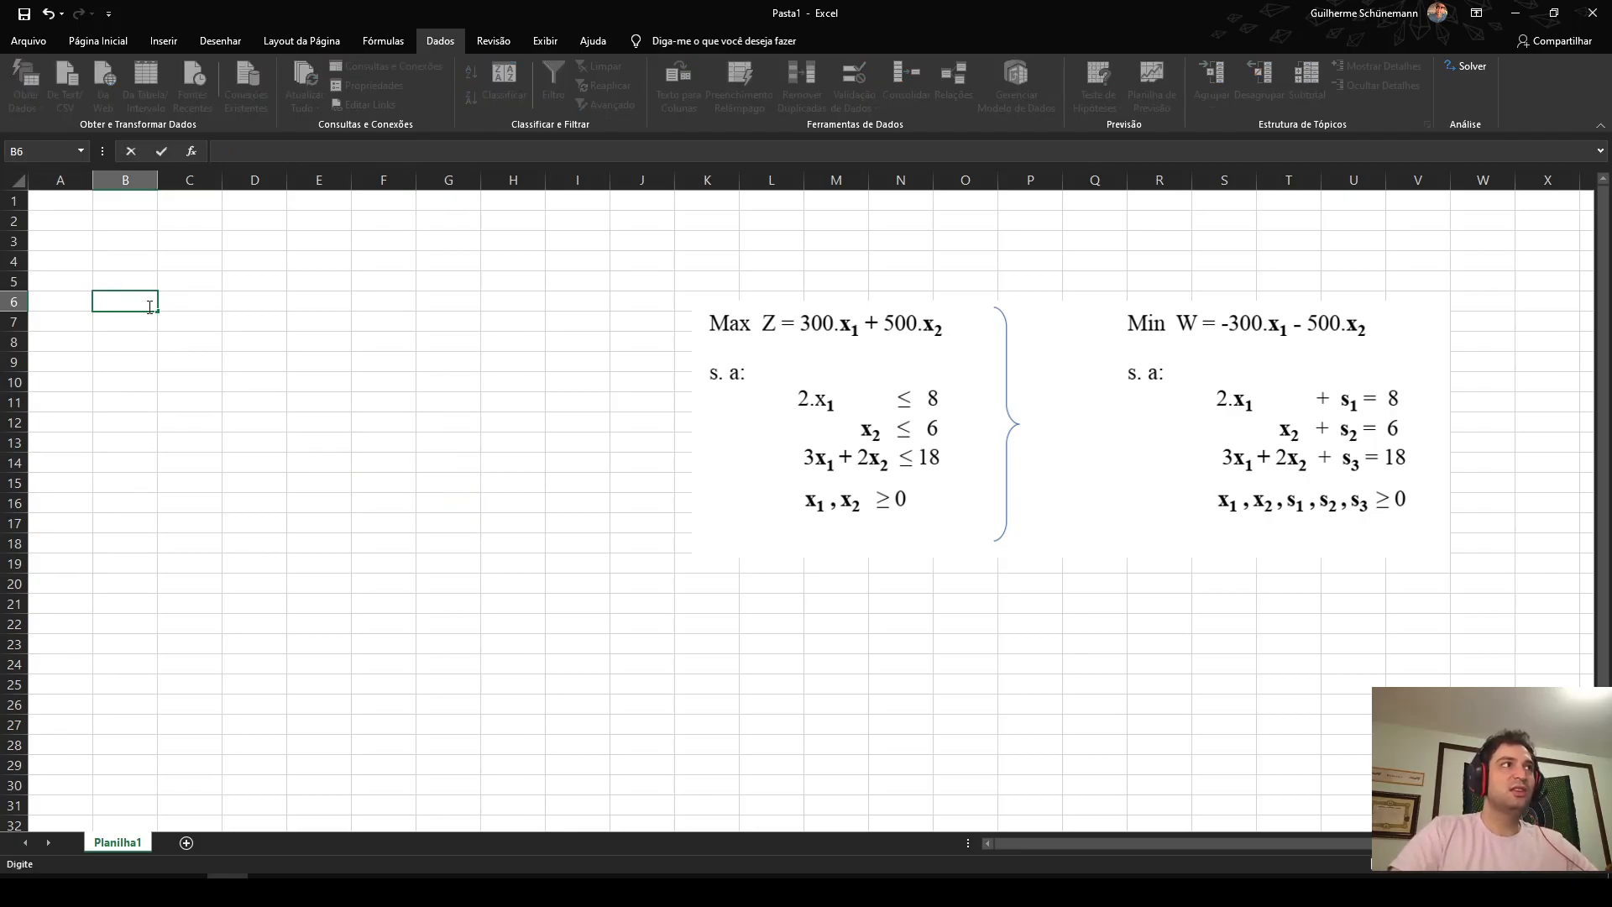
key("Up")
type("FUNÇÃO OBJETIVO")
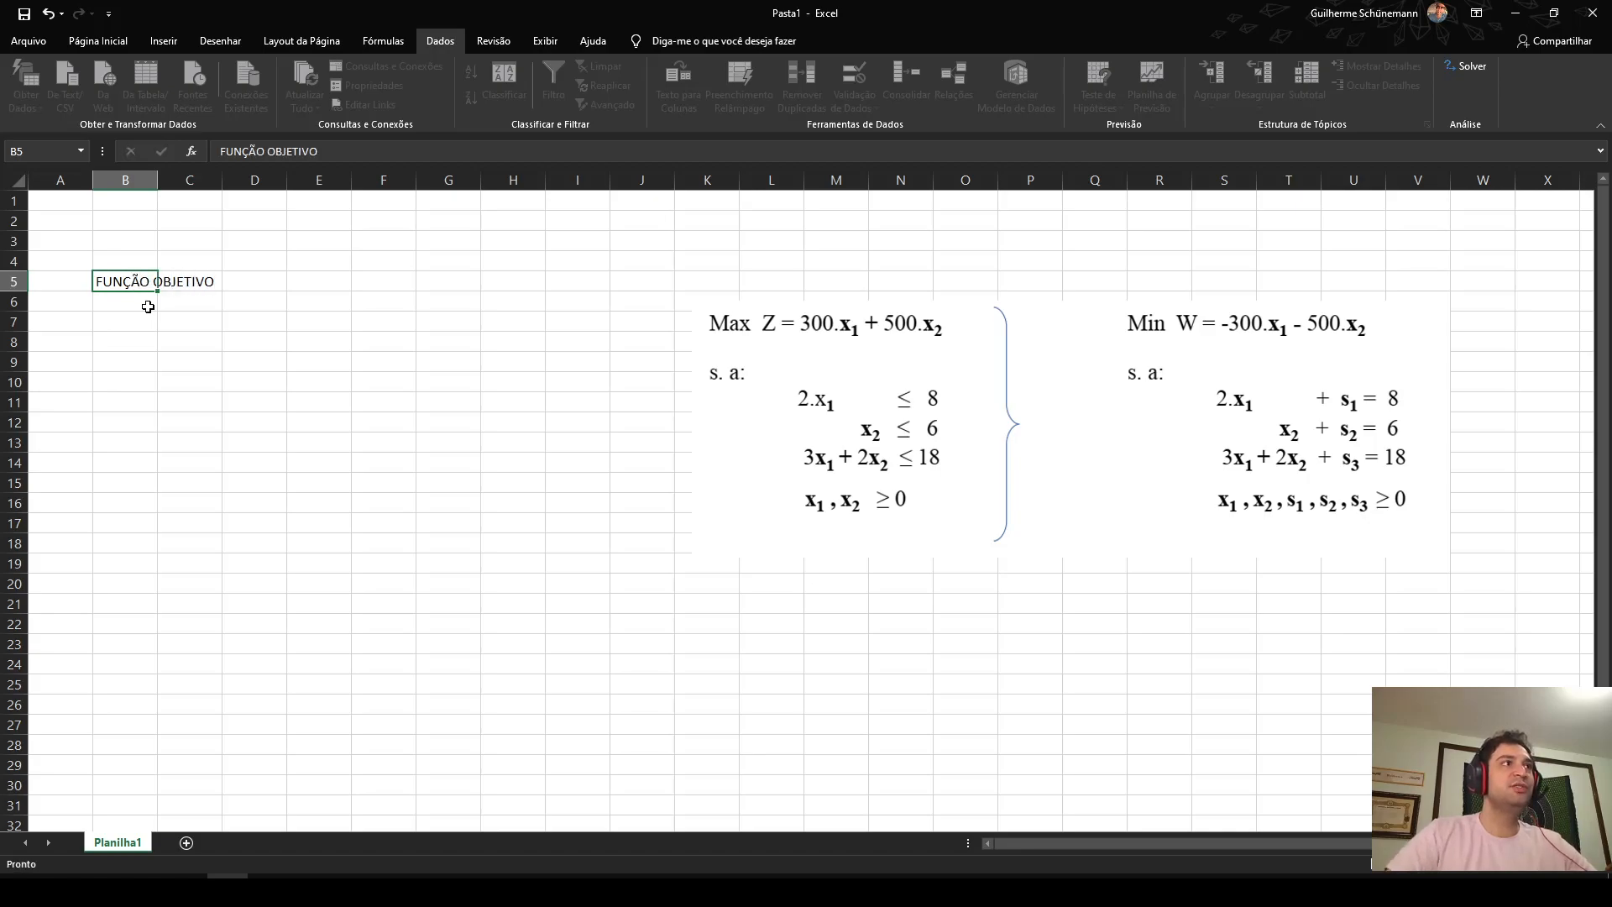
key("Return")
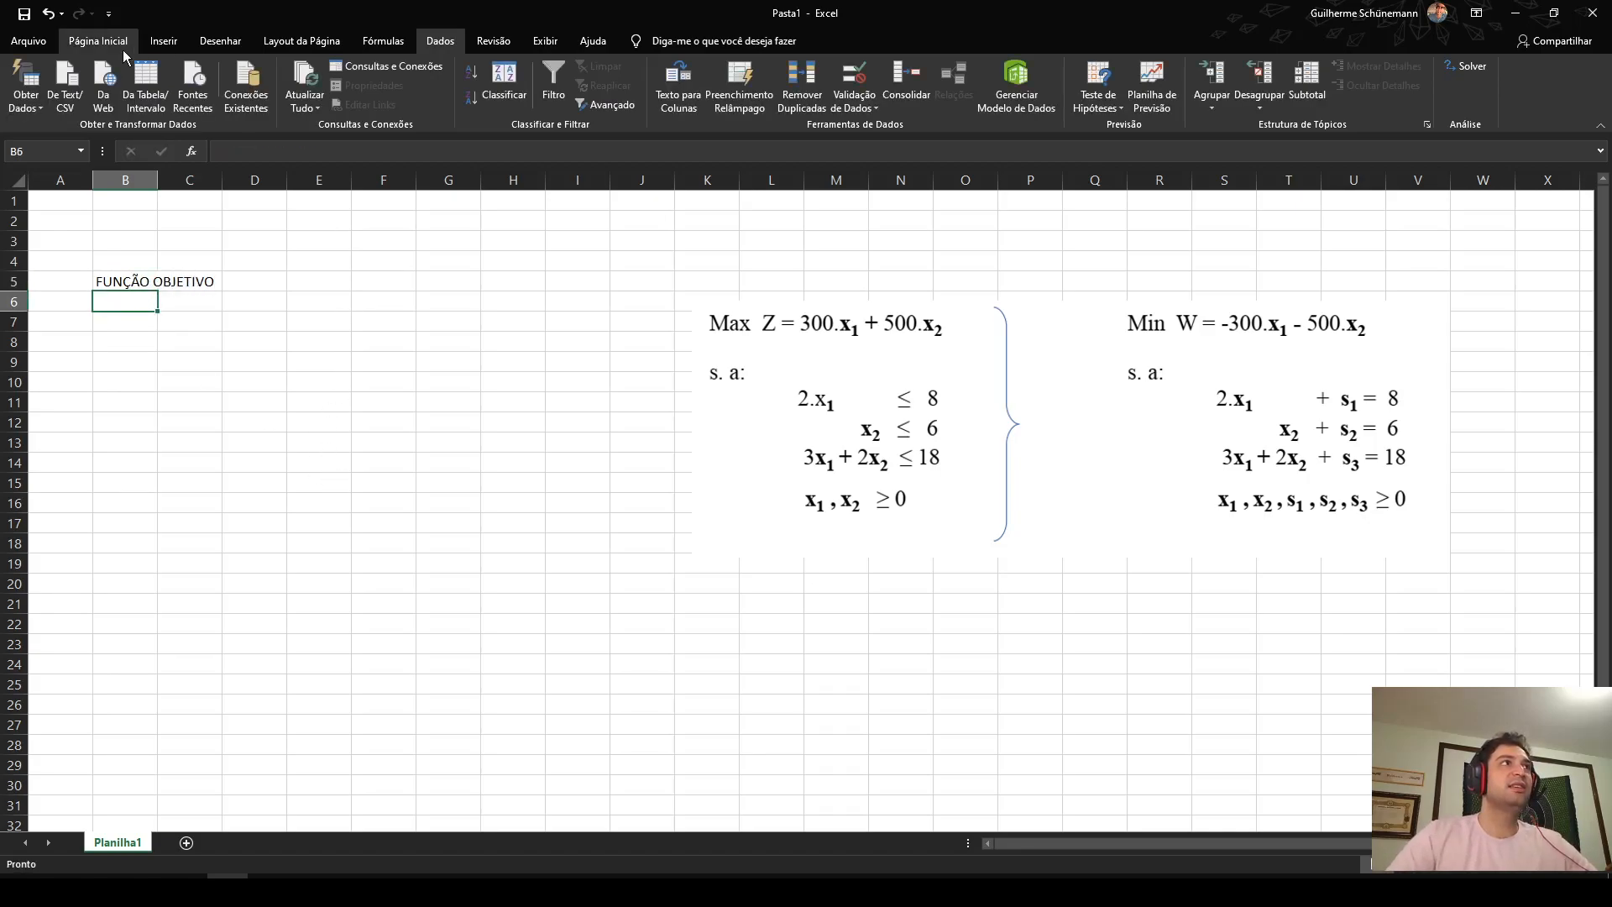
- Try a light orange fill on cells B5:B6 and undo it
left_click(97, 40)
left_click_drag(135, 280, 134, 299)
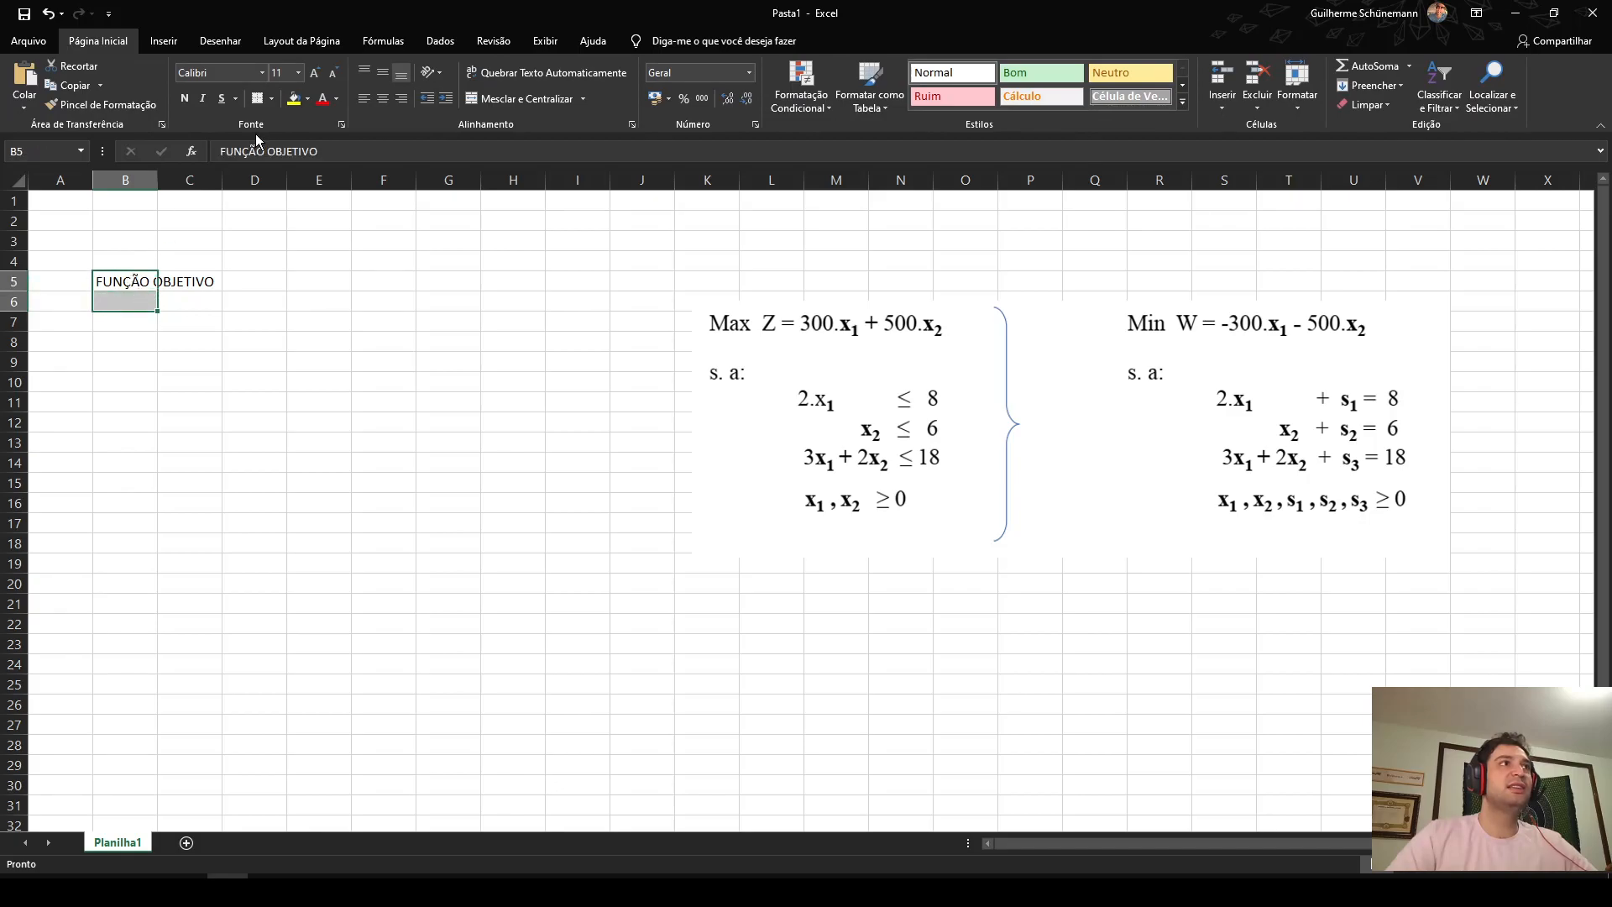
left_click(307, 98)
left_click(365, 151)
left_click(192, 387)
left_click(139, 305)
key("ctrl+z")
- Fill only cell B6, below the FUNÇÃO OBJETIVO heading, with light orange
left_click(133, 296)
left_click(293, 98)
left_click(223, 485)
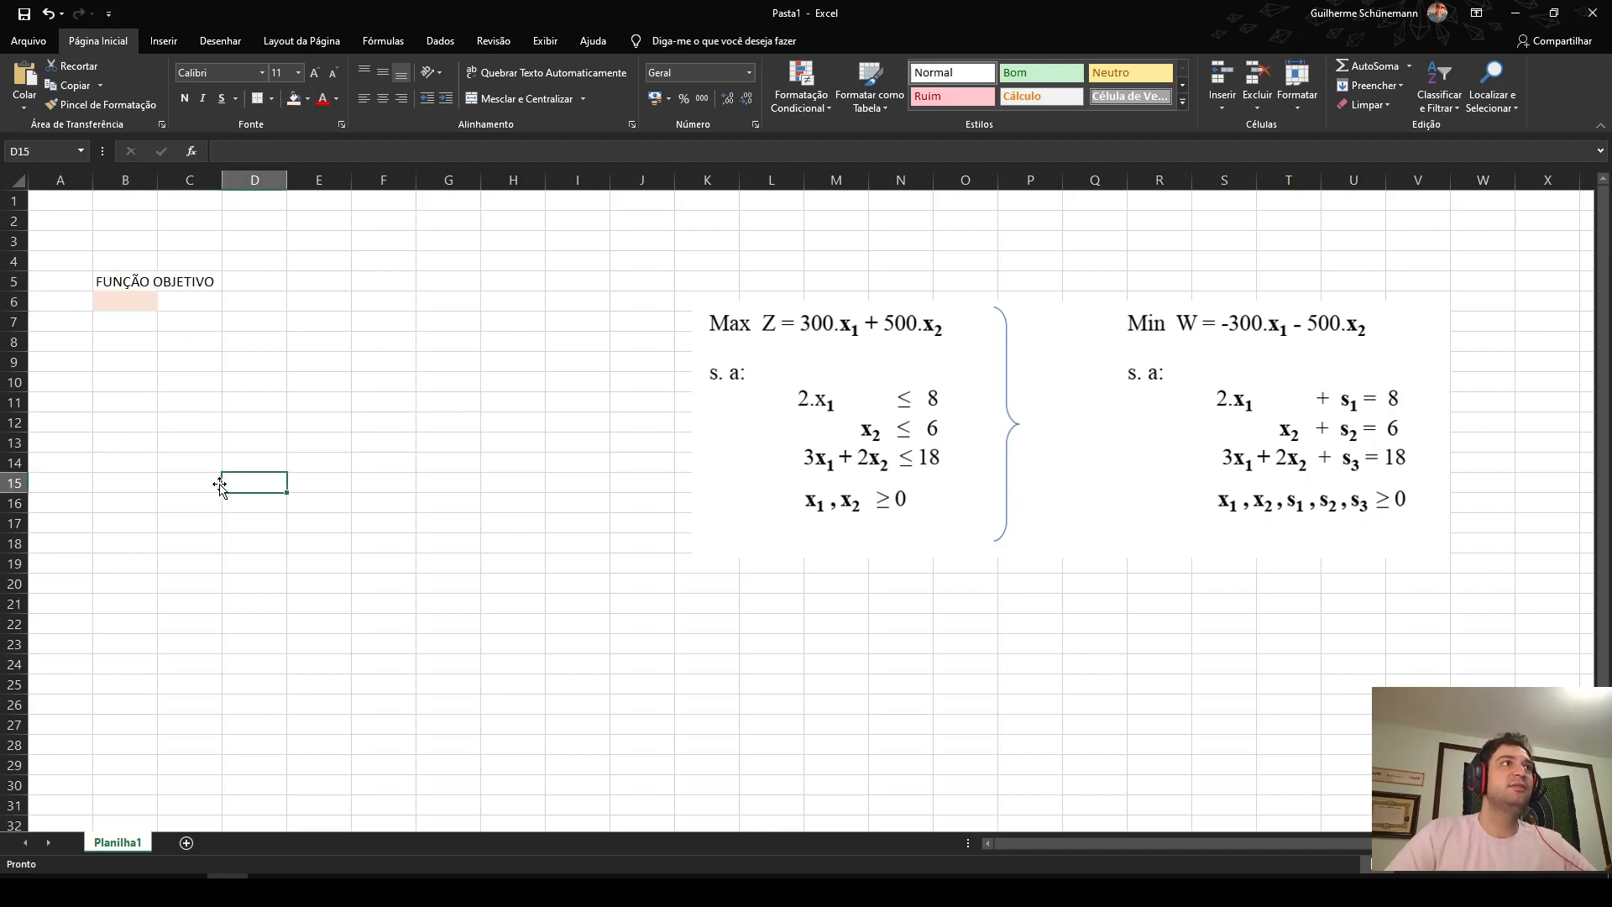
- Enter the heading VARIÁVEIS DE DECISÃO in cell E5
left_click(132, 402)
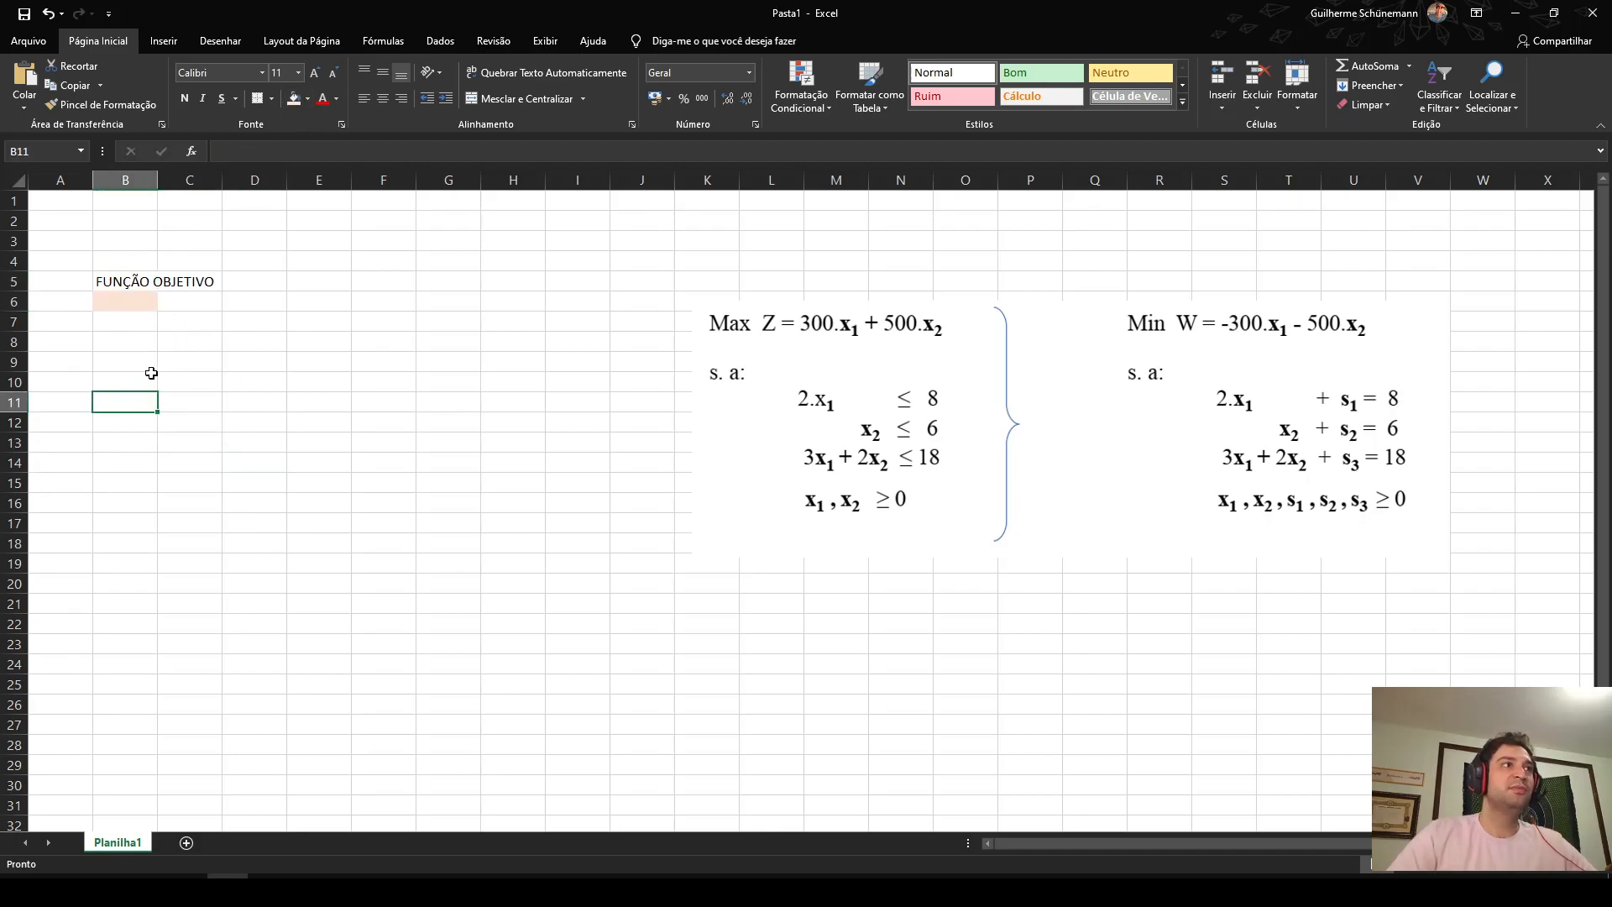
left_click(337, 281)
type("VARIÁVEIS DE DECISÃO")
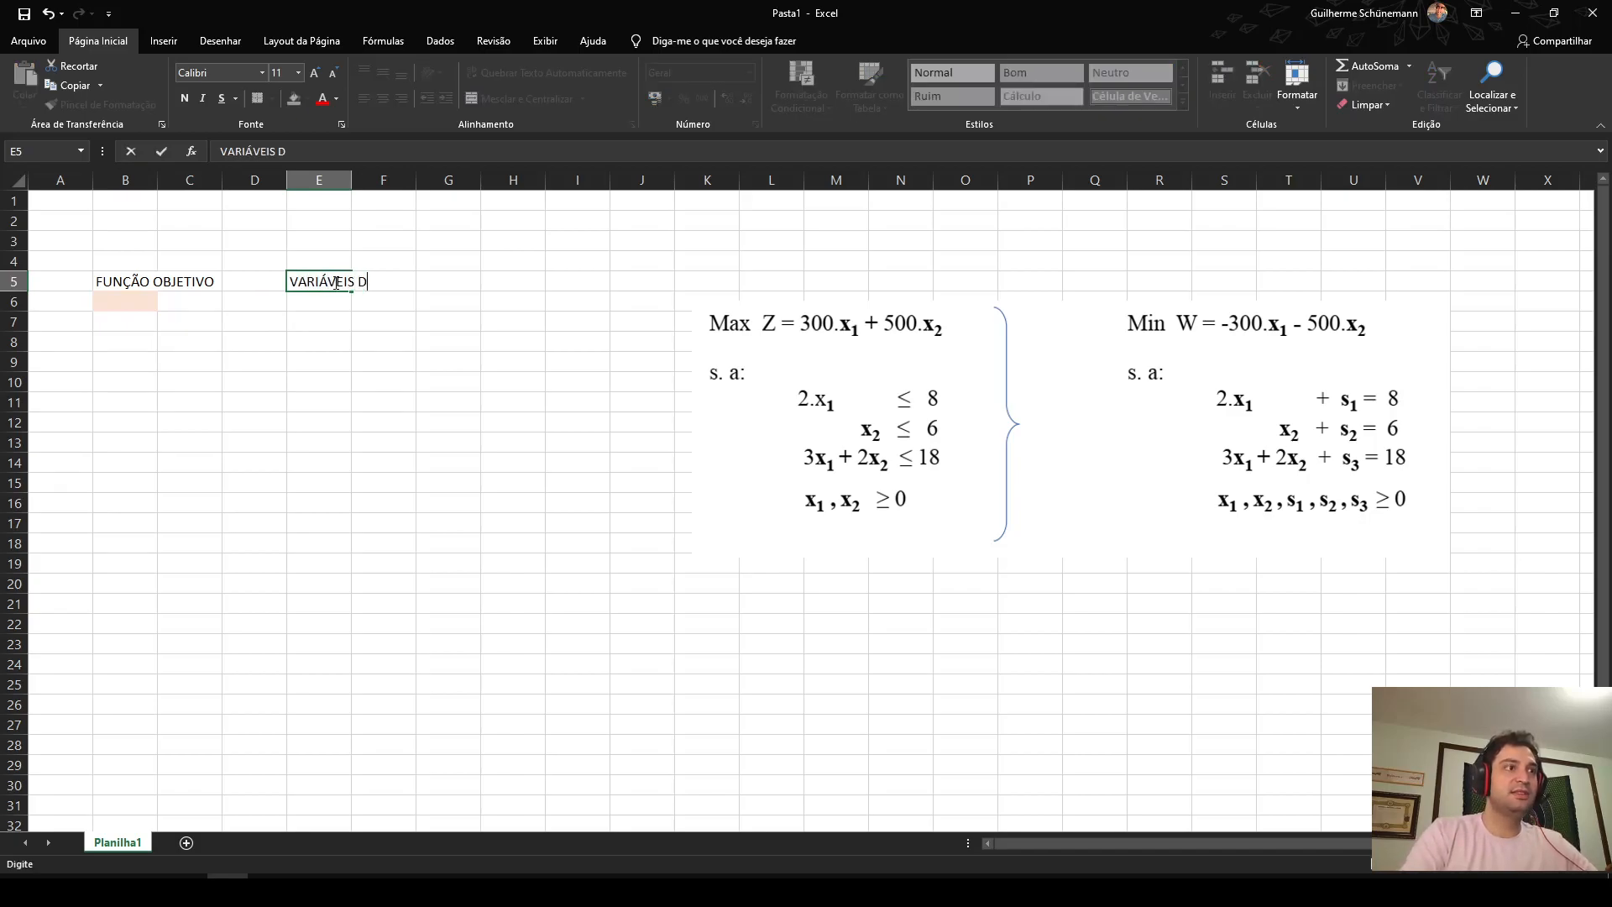
key("Return")
- Label the decision variables in lowercase below their heading, with x1 in E6 and x2 in E7
type("X1")
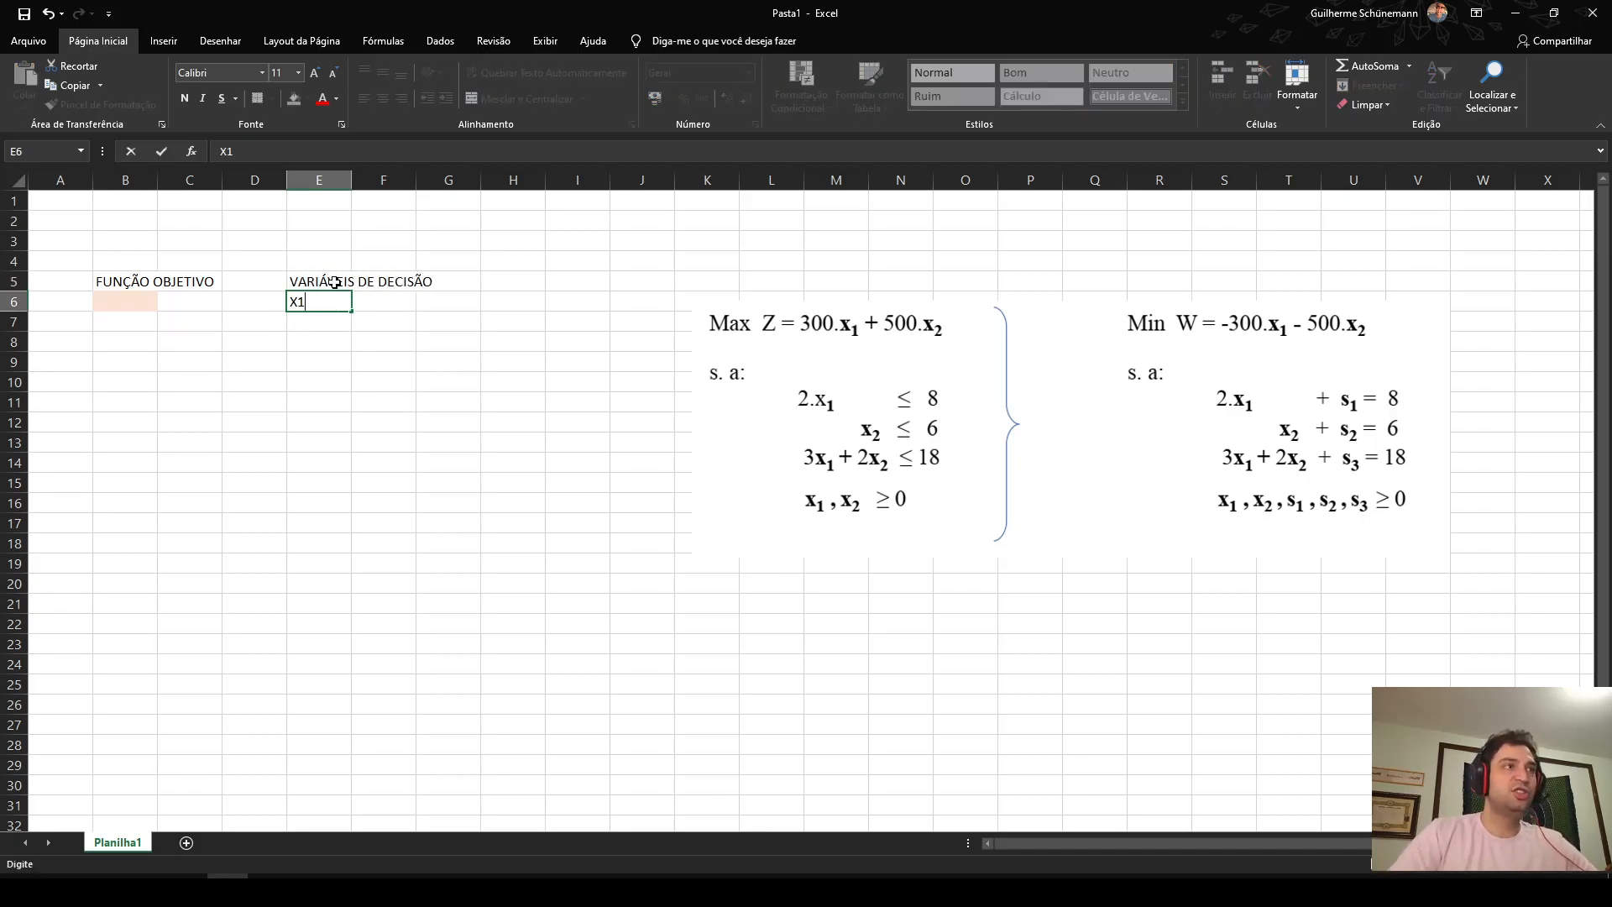
key("Return")
key("Up")
type("x1")
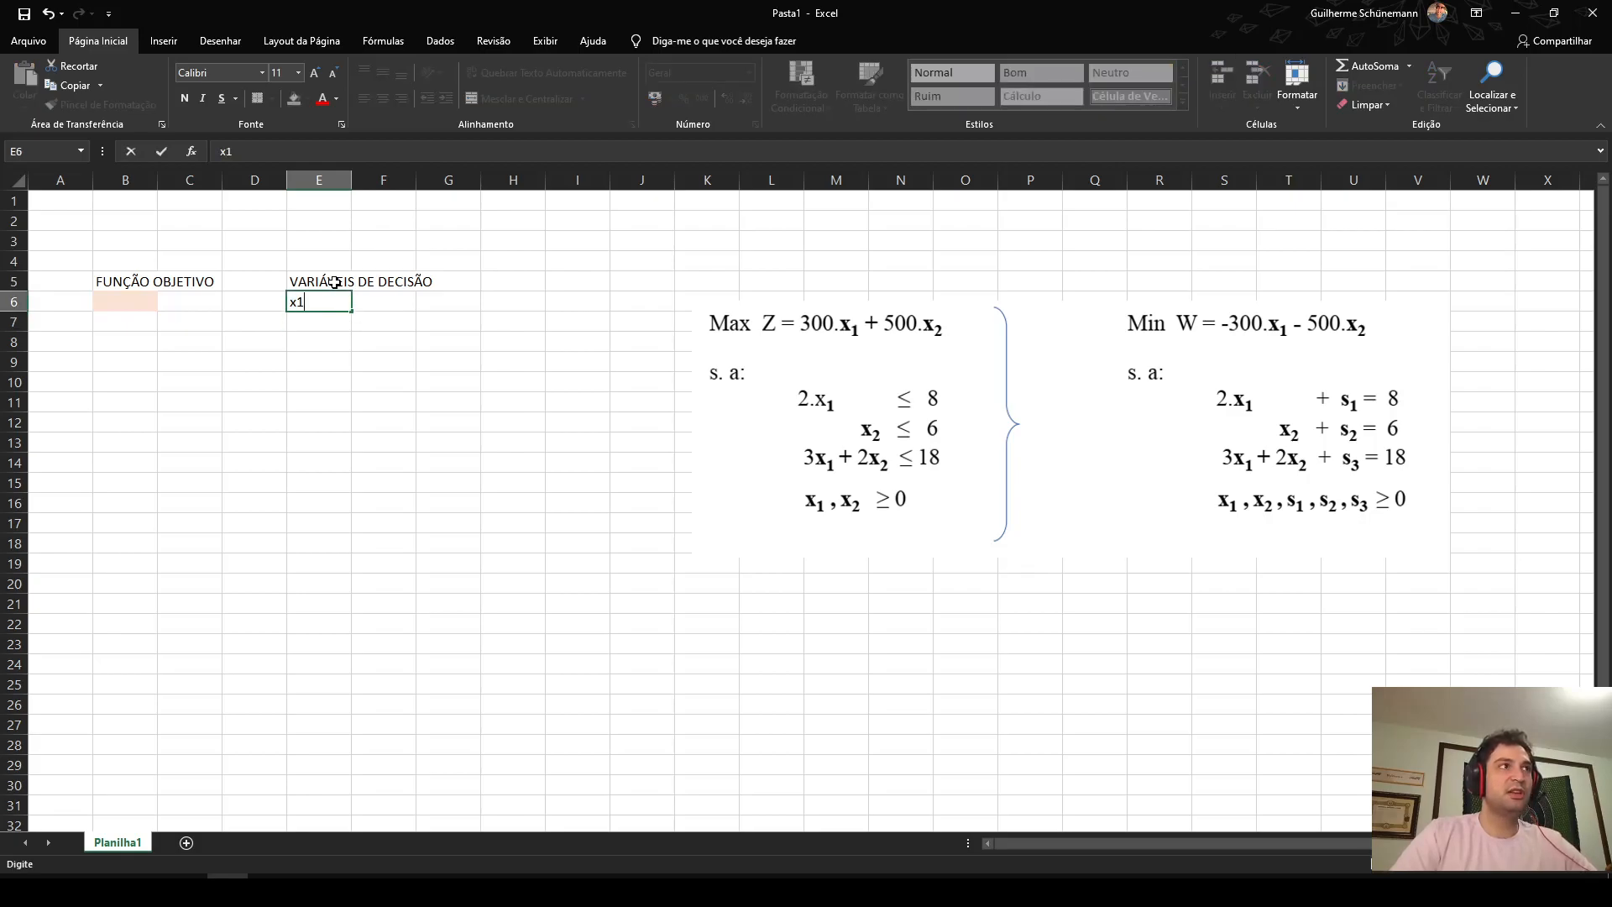
key("Return")
type("x2")
key("Return")
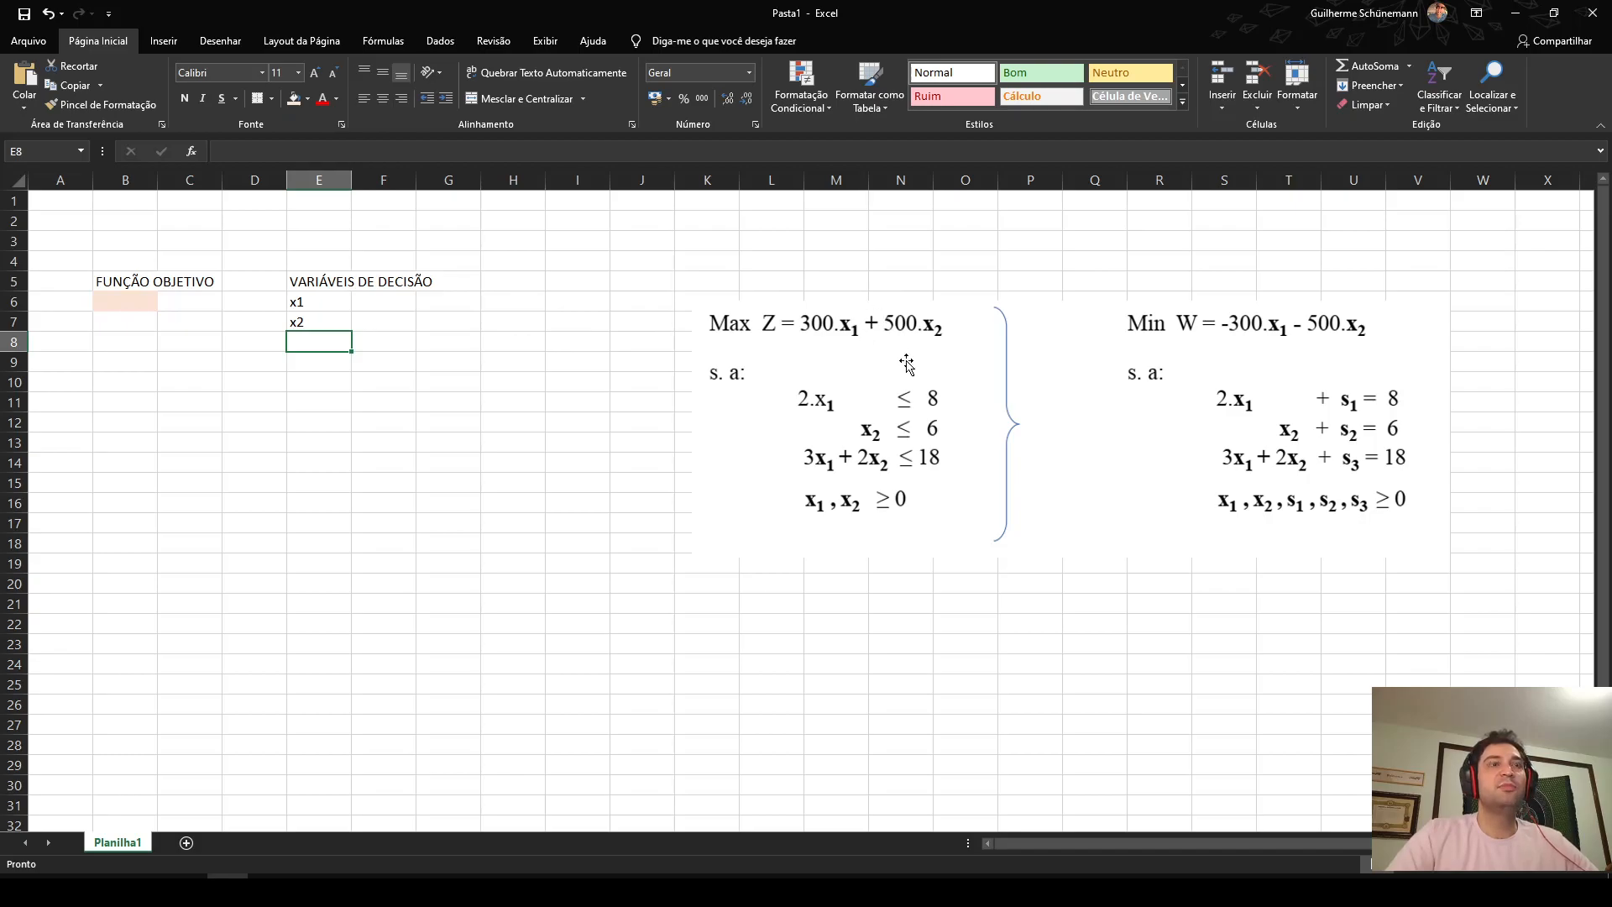
- Shift the picture of the linear programming model slightly to the left on the sheet
left_click_drag(830, 445, 822, 445)
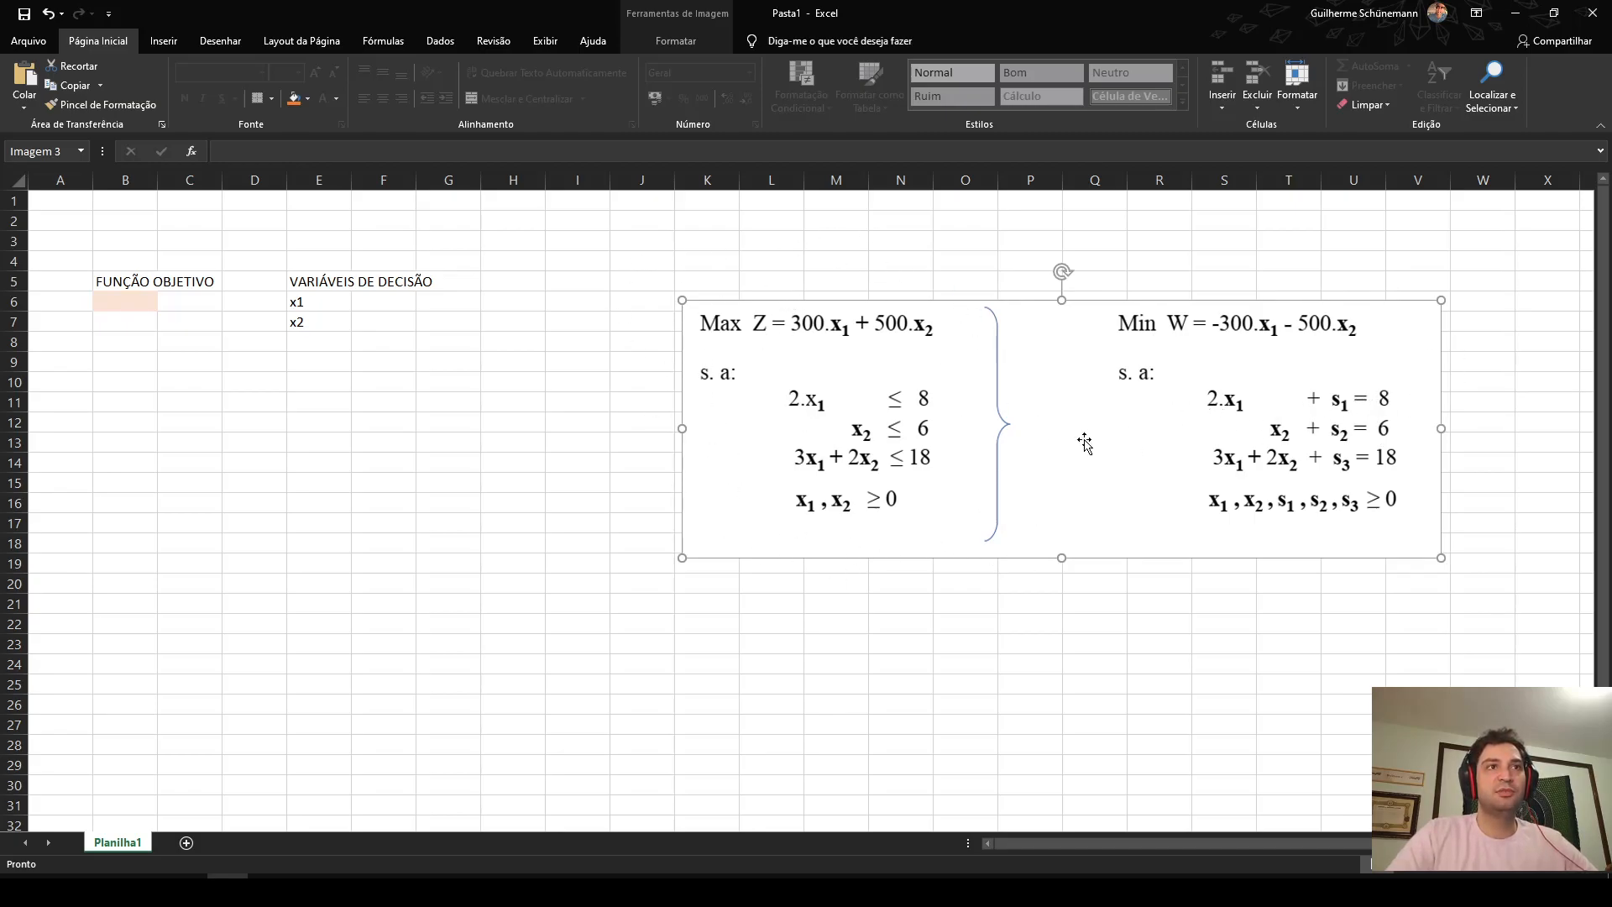
- Fill the x1 value cell F6 with light gold and the x2 value cell F7 with light green
left_click(355, 308)
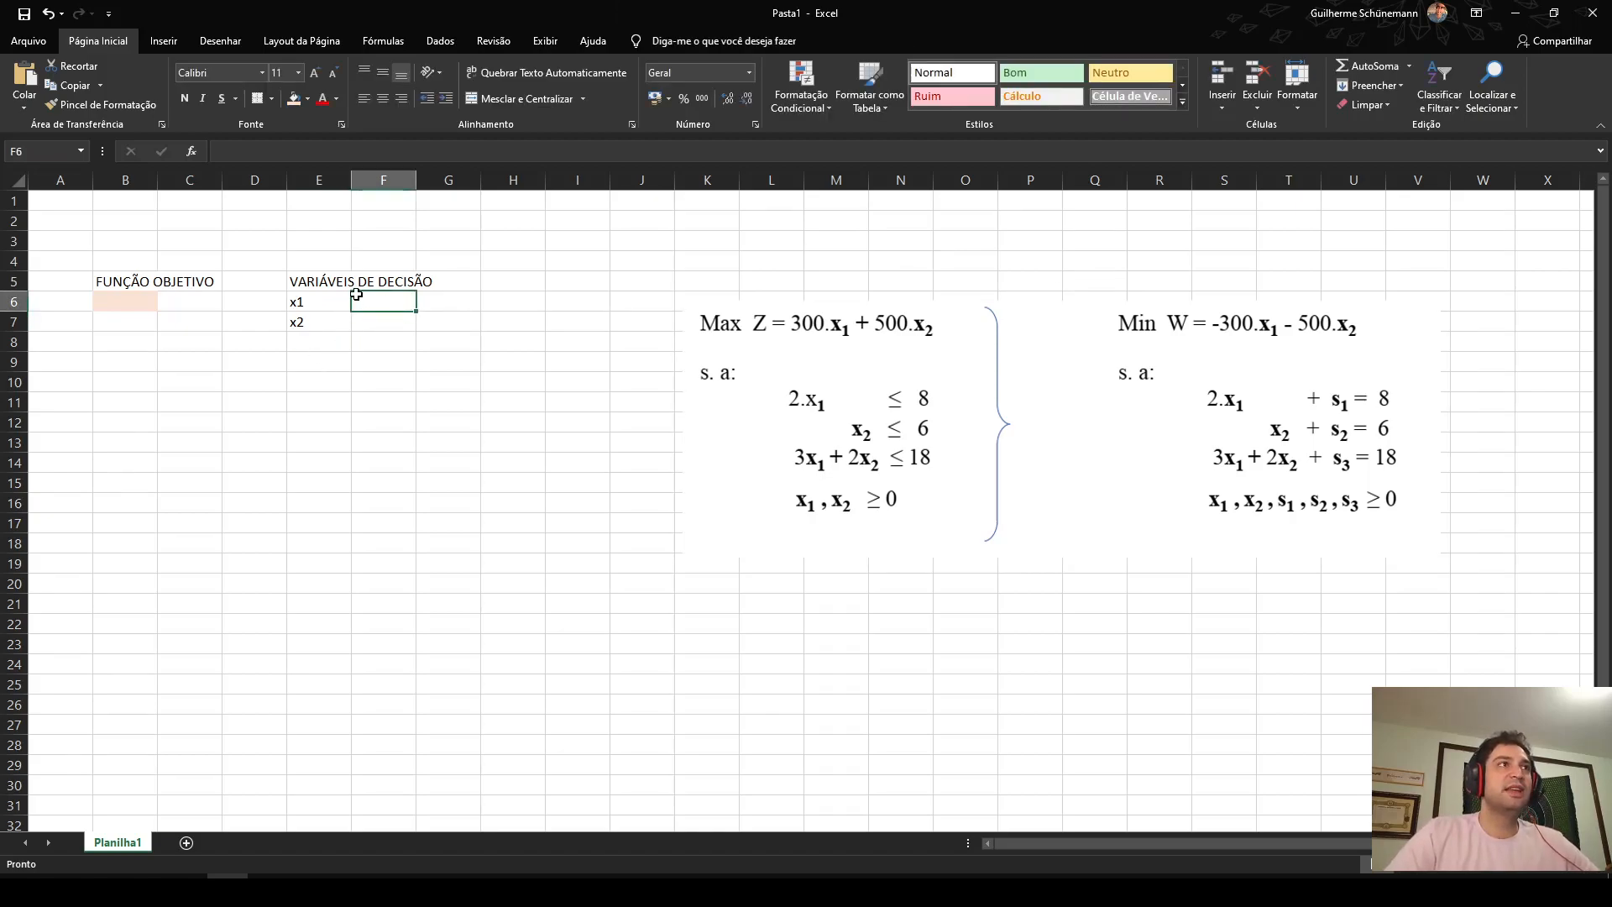
left_click(307, 98)
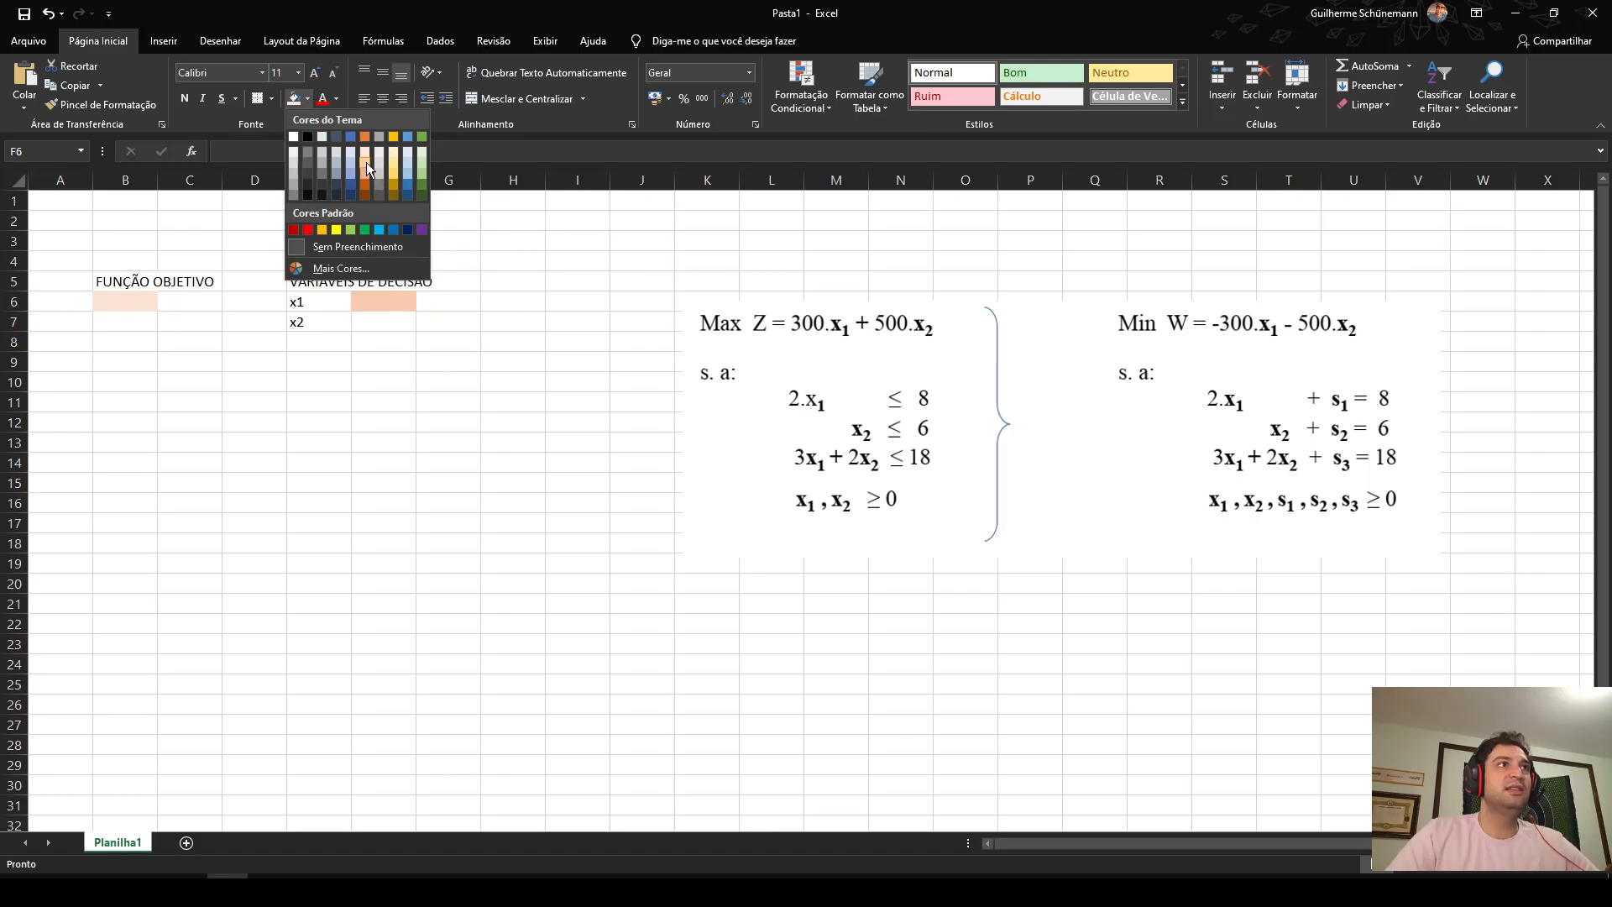
left_click(393, 168)
key("Return")
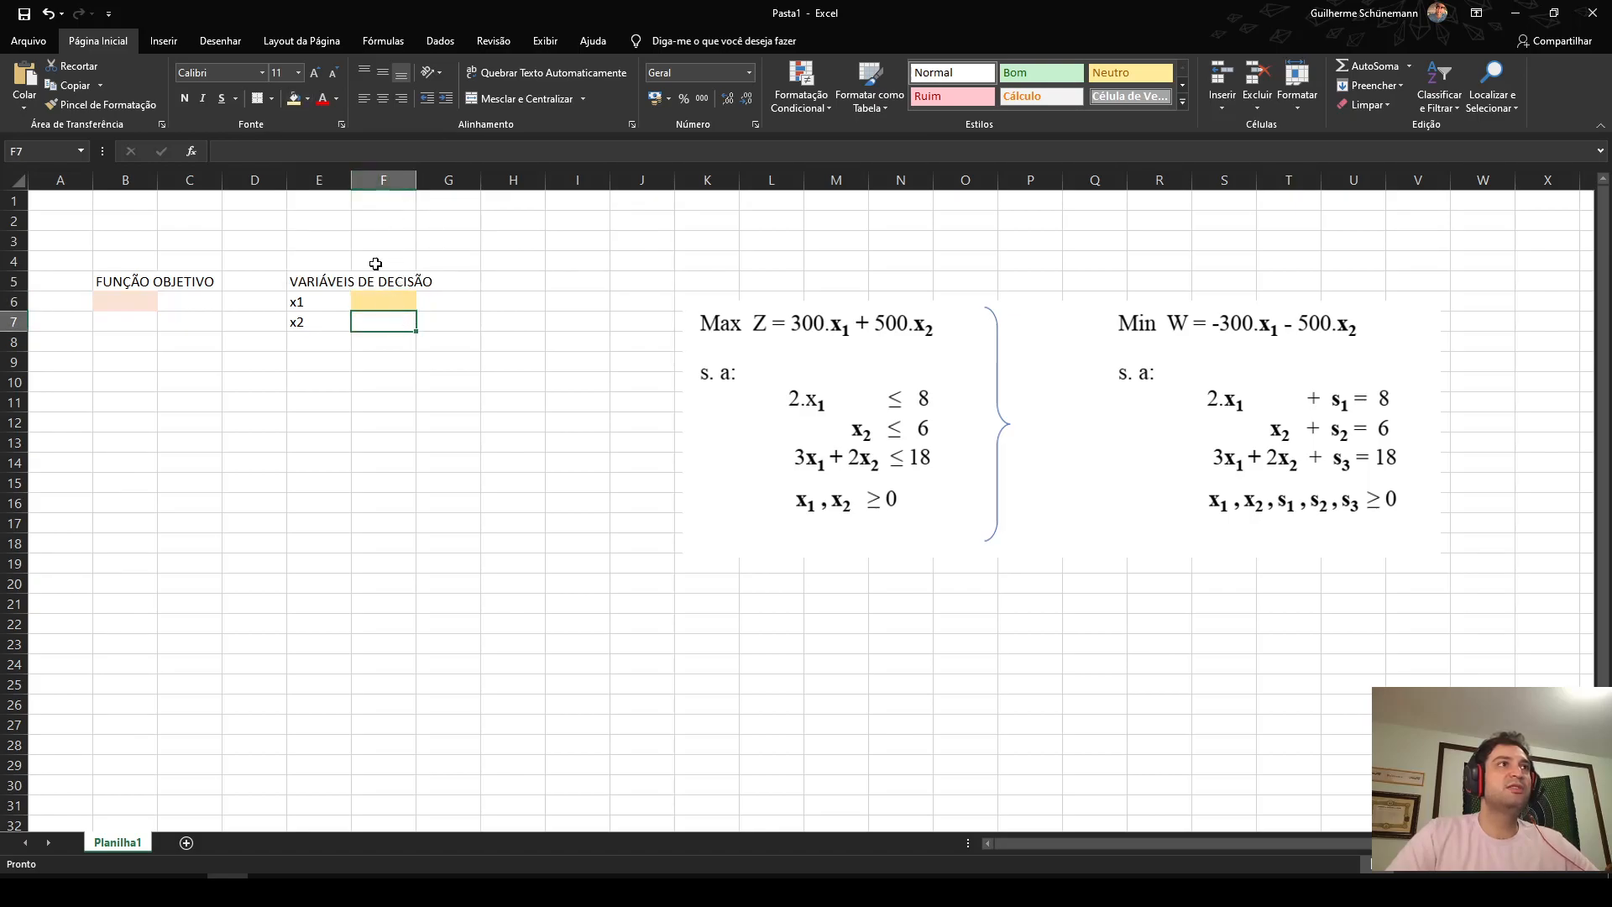
left_click(307, 98)
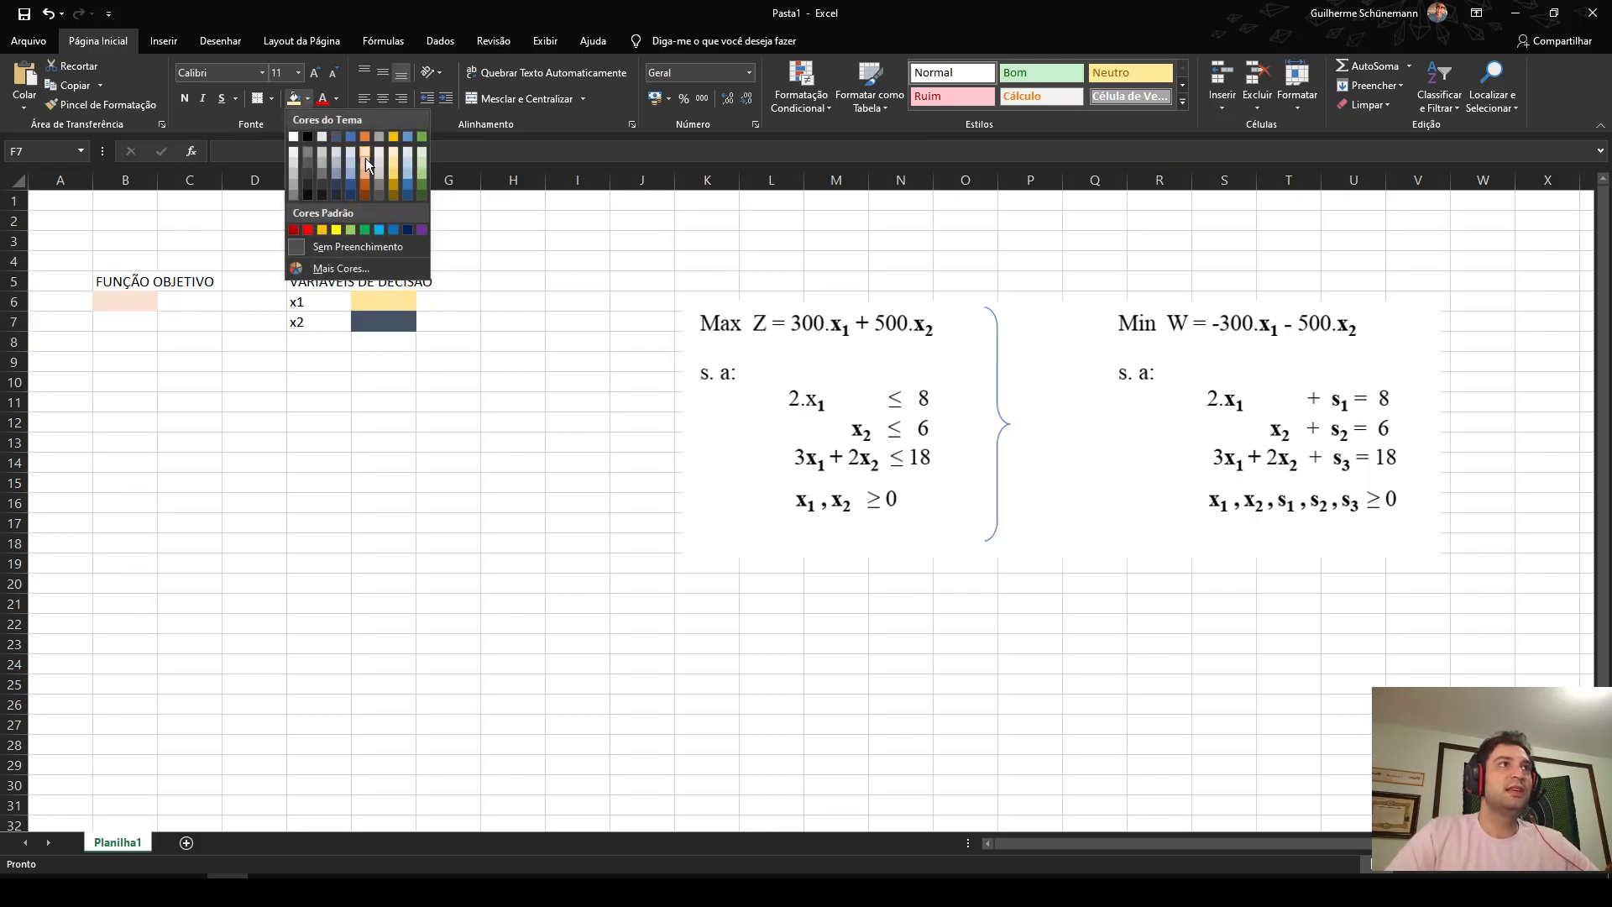
left_click(424, 171)
left_click(487, 443)
left_click_drag(379, 305, 370, 321)
left_click(462, 322)
left_click(396, 420)
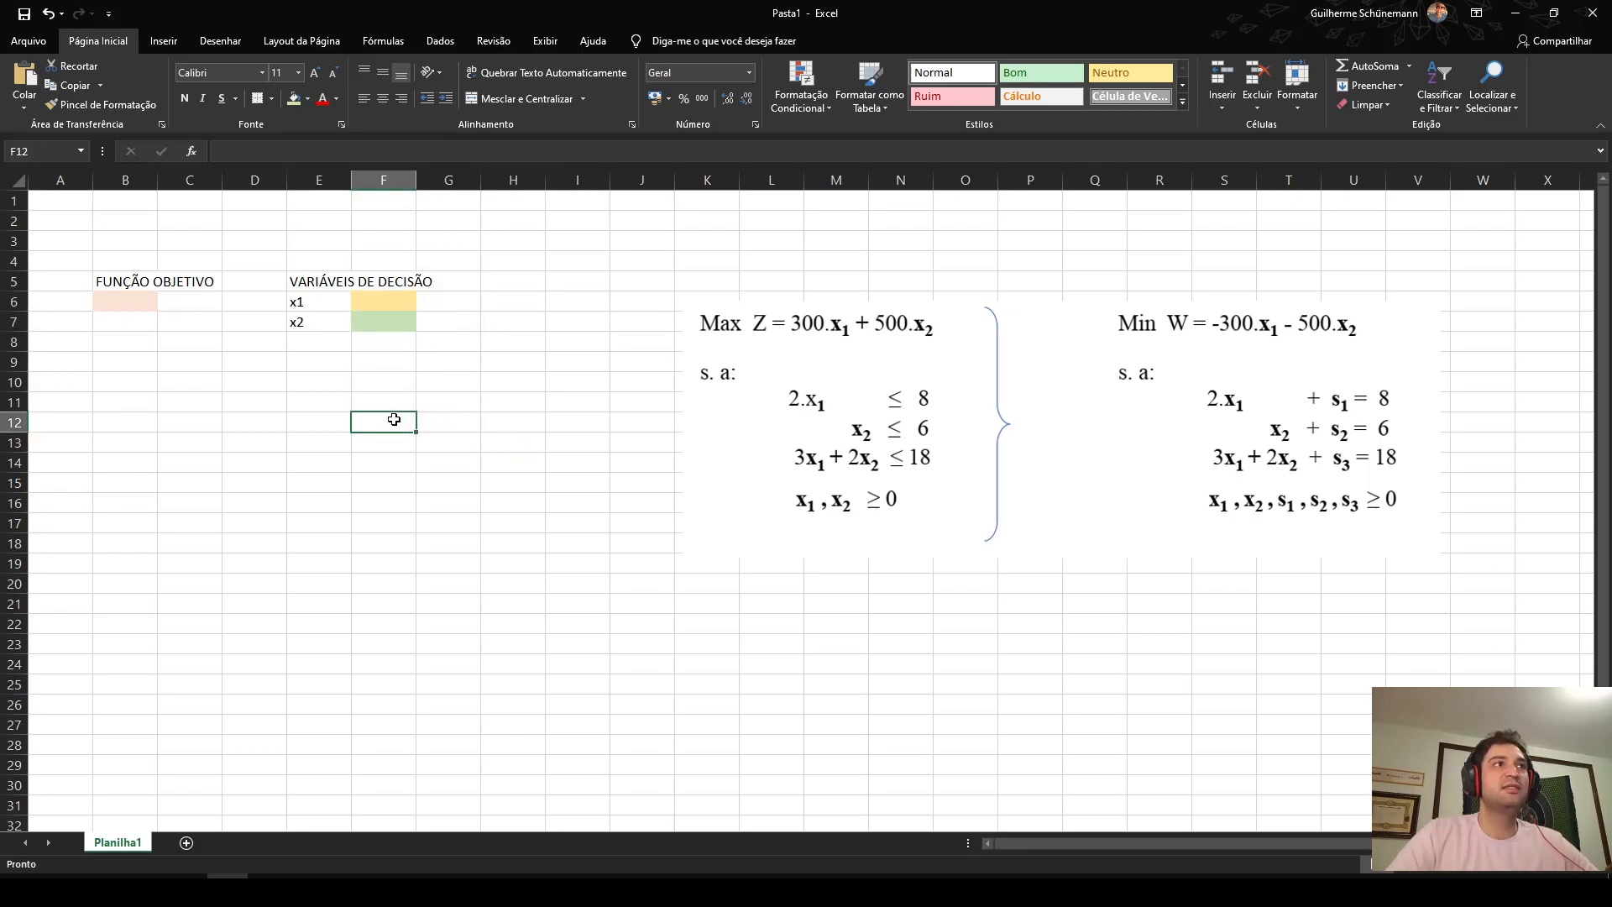
left_click_drag(400, 302, 400, 321)
left_click(521, 358)
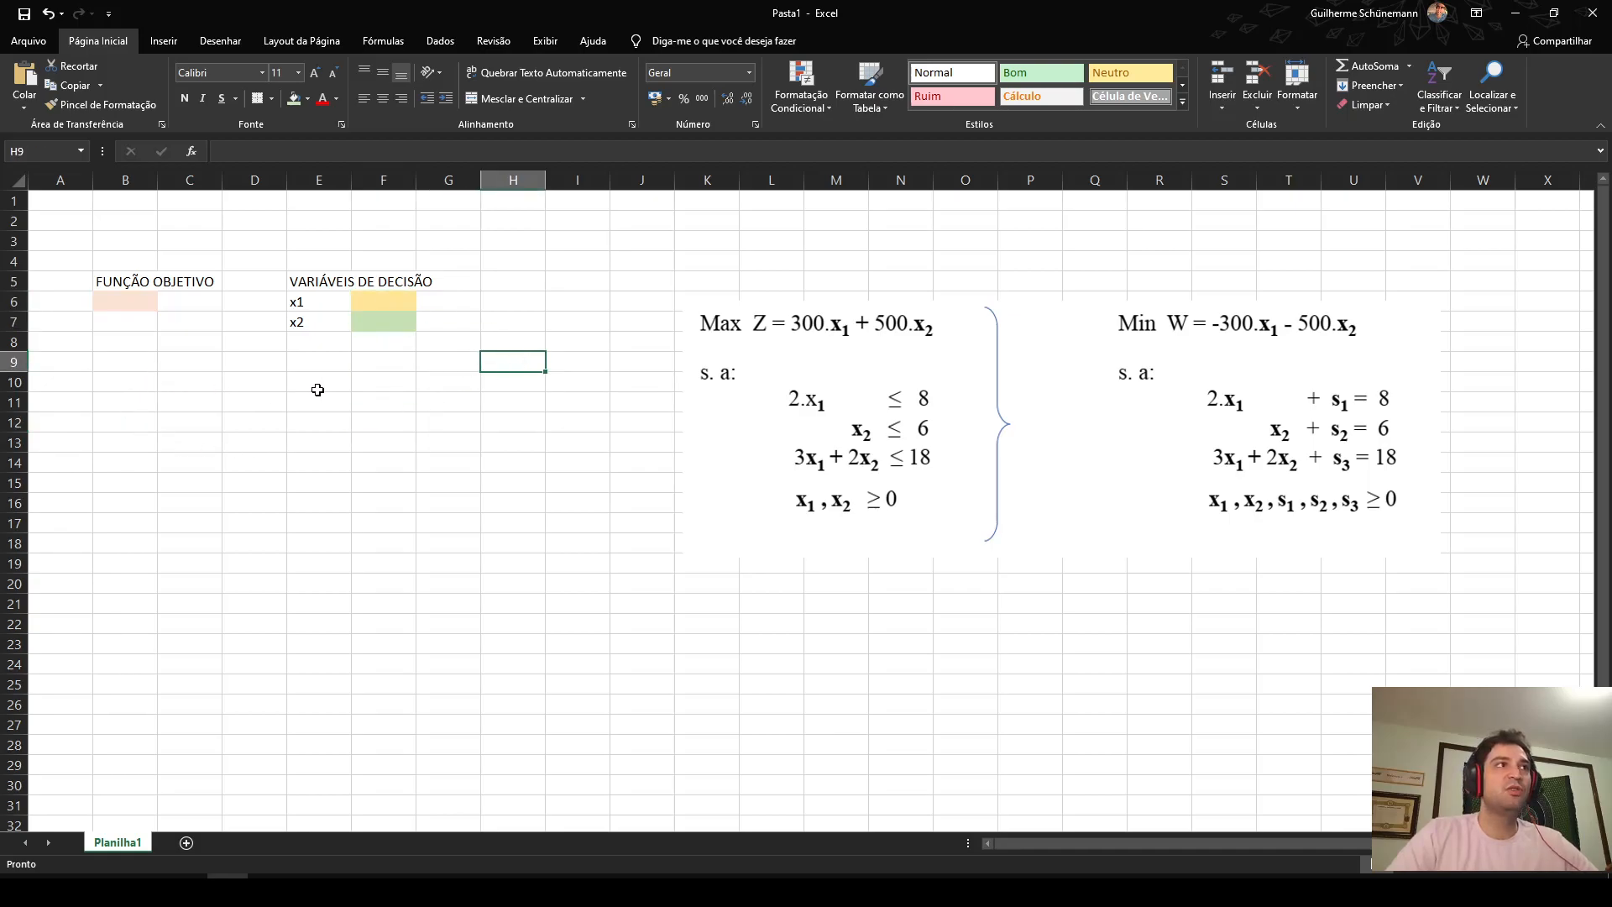
- Enter the heading RESTRIÇÕES in cell B11
left_click(138, 396)
type("Res")
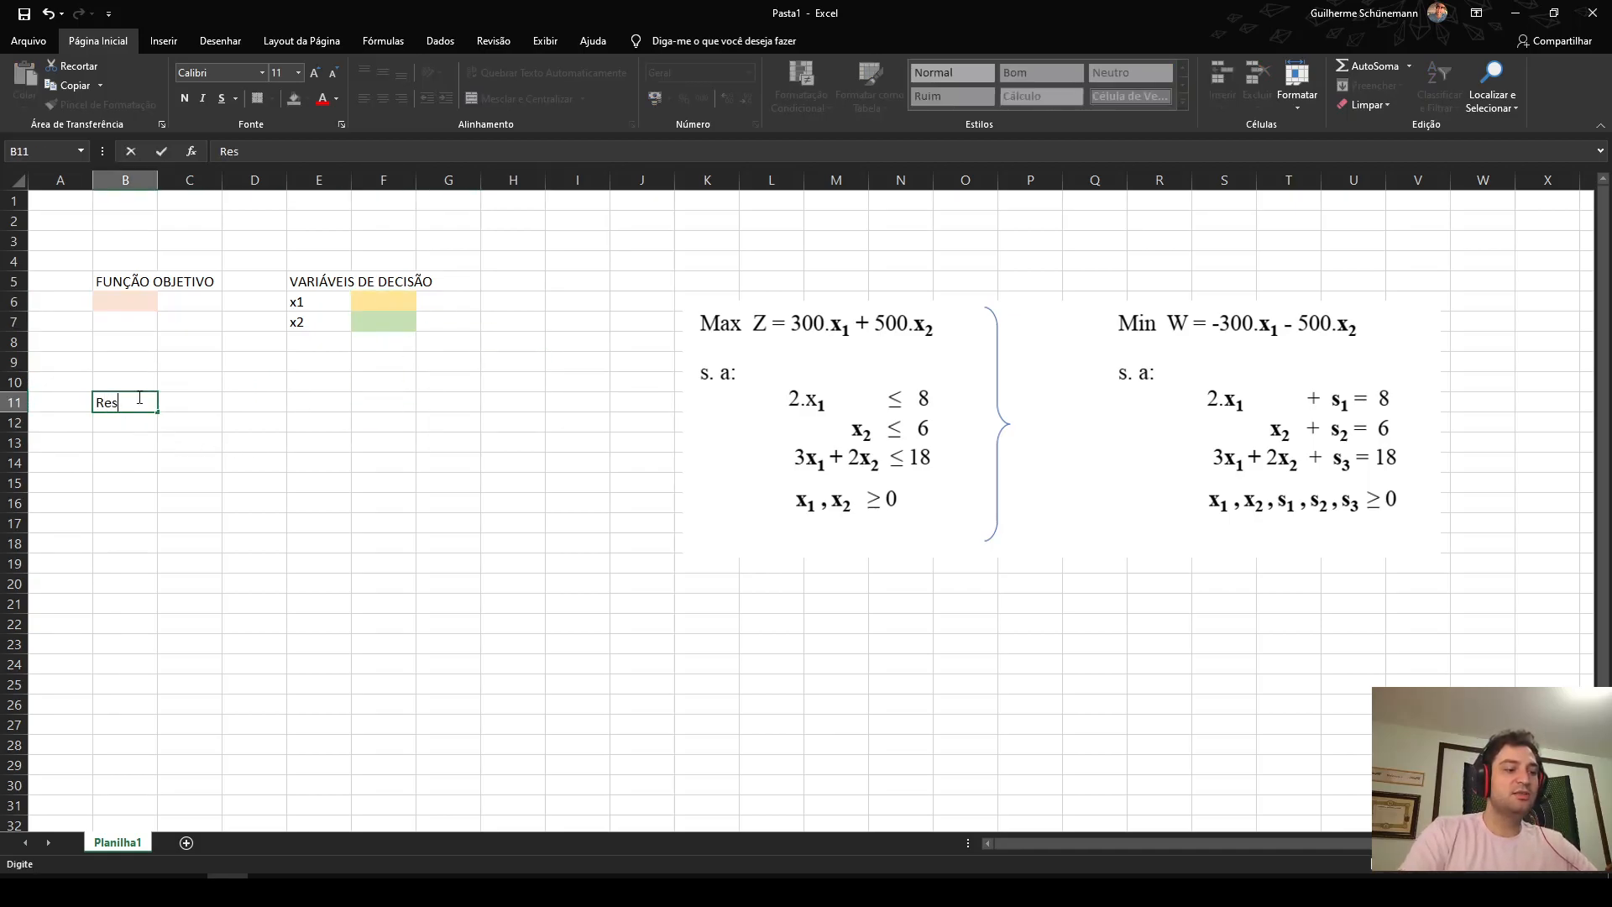
type("ESTRIÇÕES")
key("Return")
- Enter the sign <= in each of the cells C12, C13 and C14 for the three constraints
key("Right")
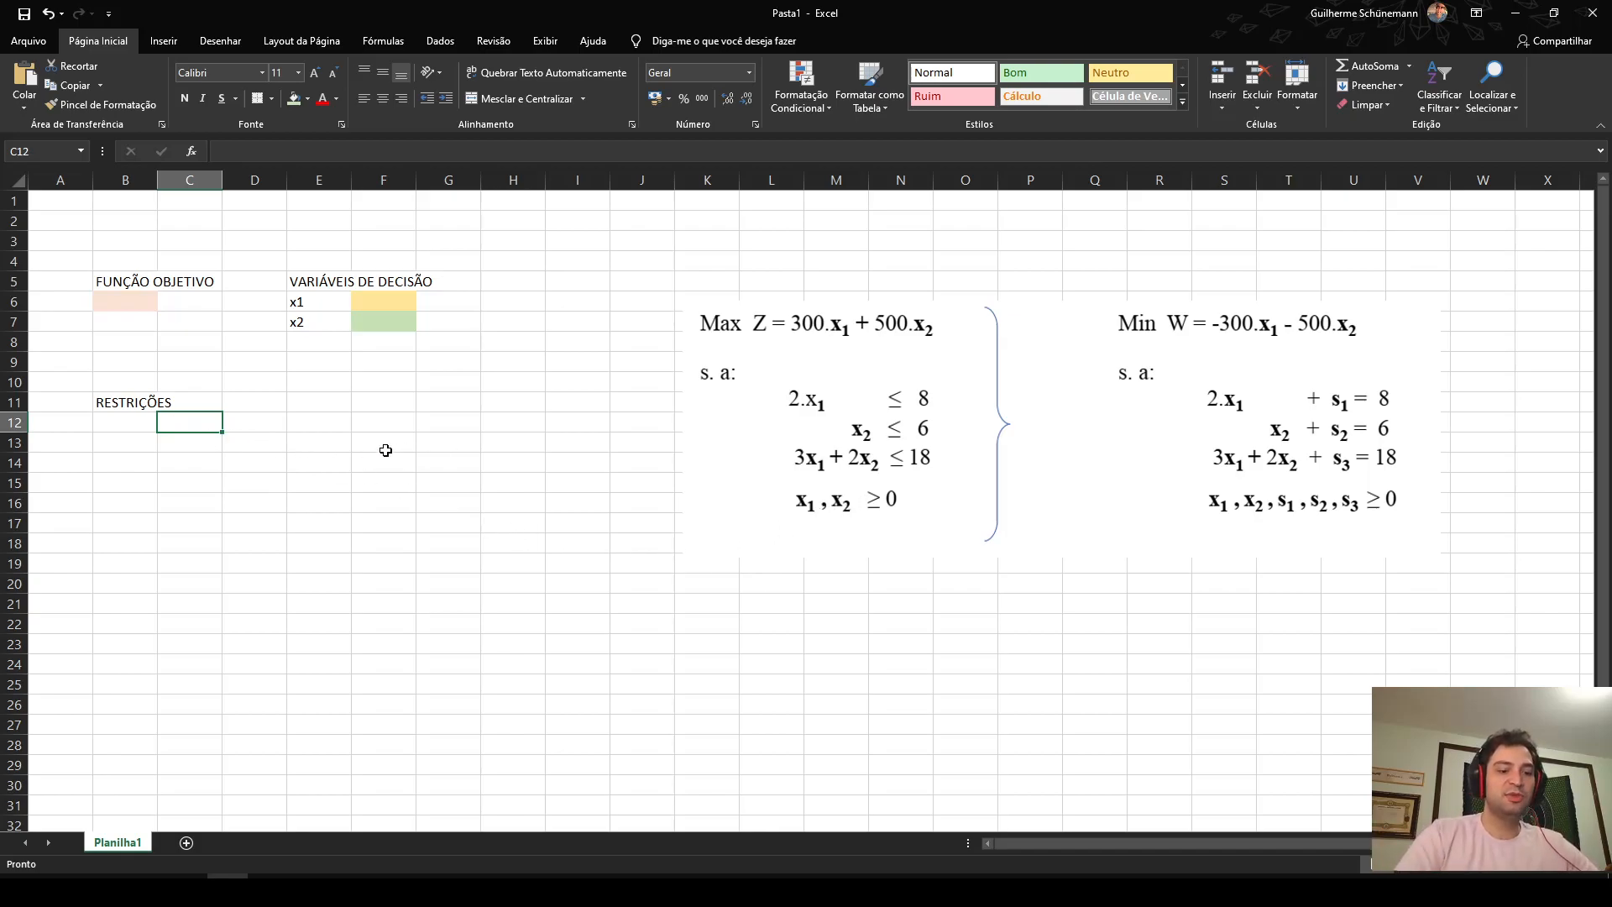
type("<=")
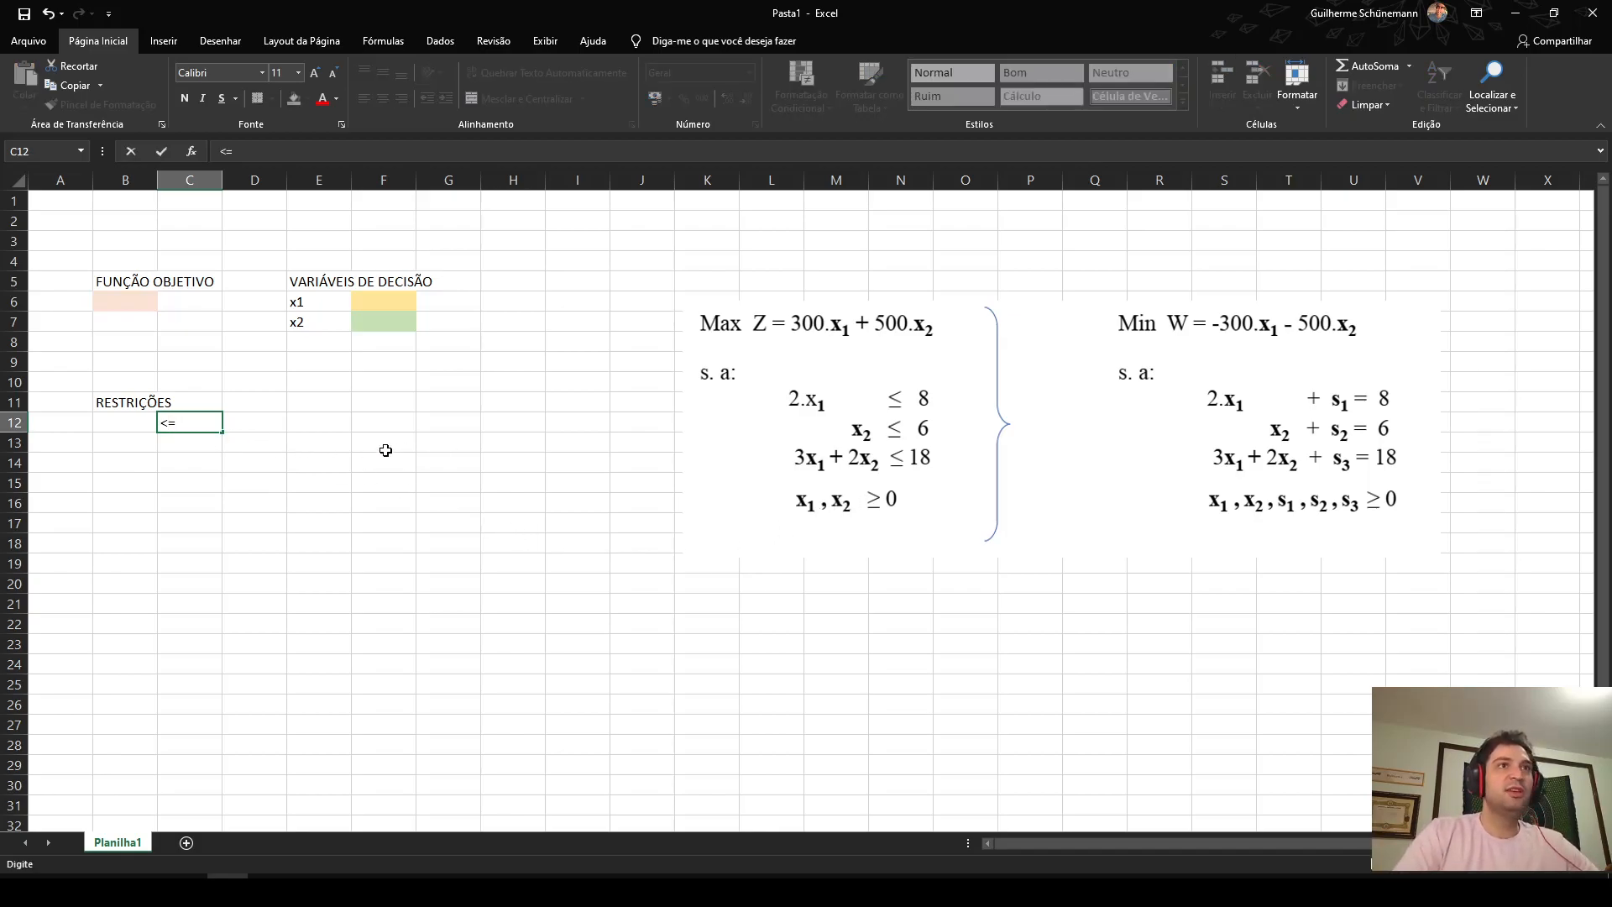
key("Return")
type("<=")
key("Return")
type("<=")
key("Return")
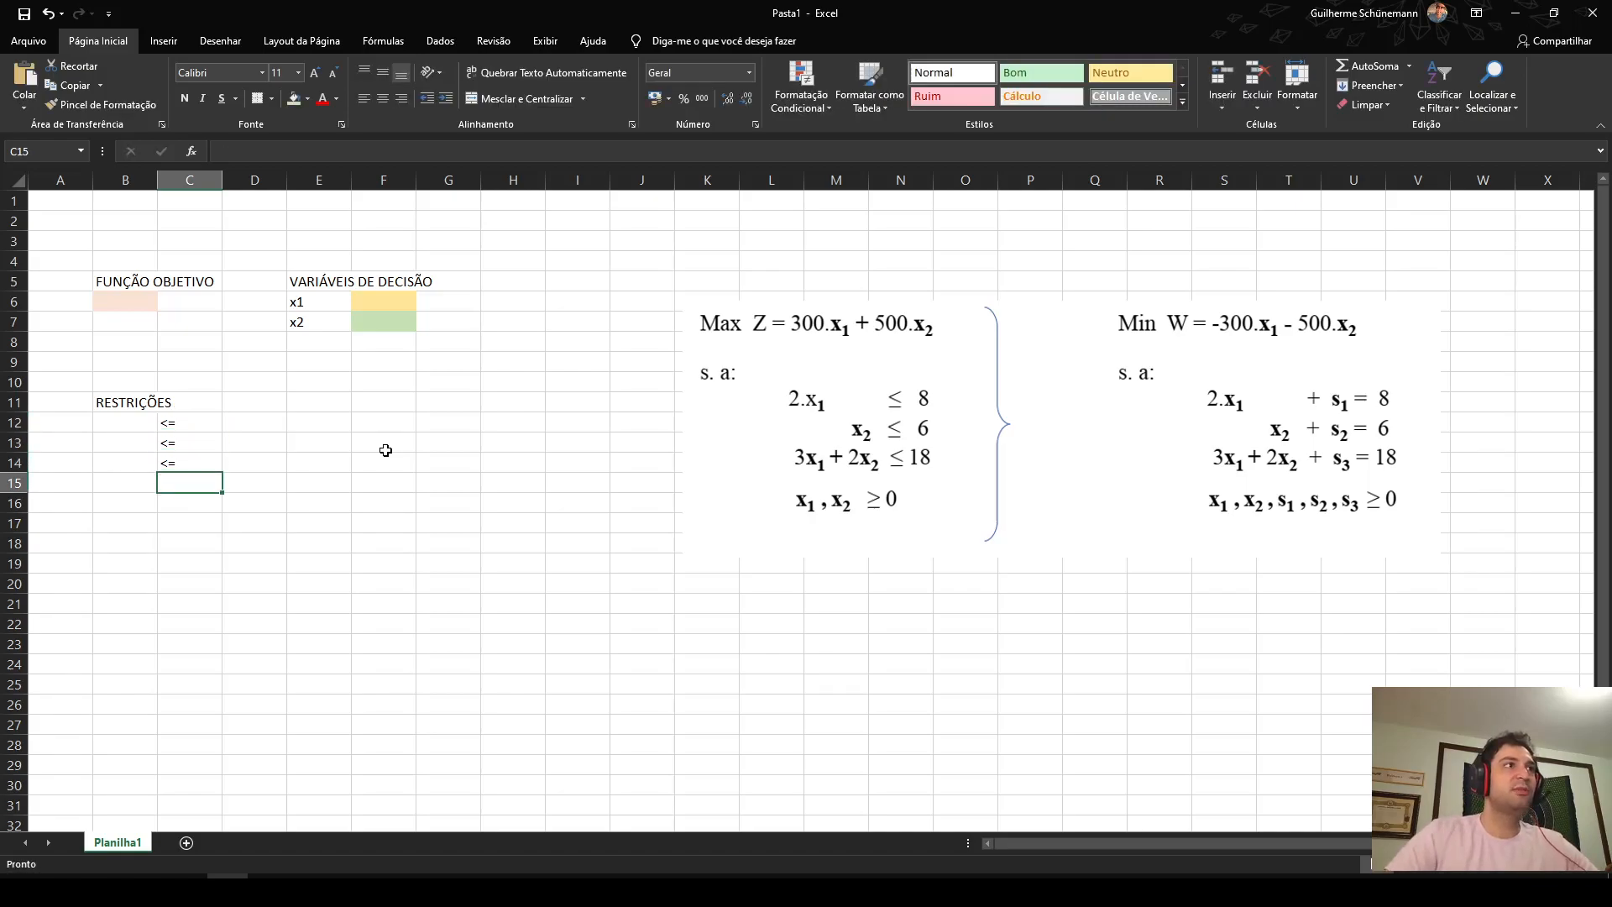
left_click_drag(214, 428, 205, 461)
left_click(133, 402)
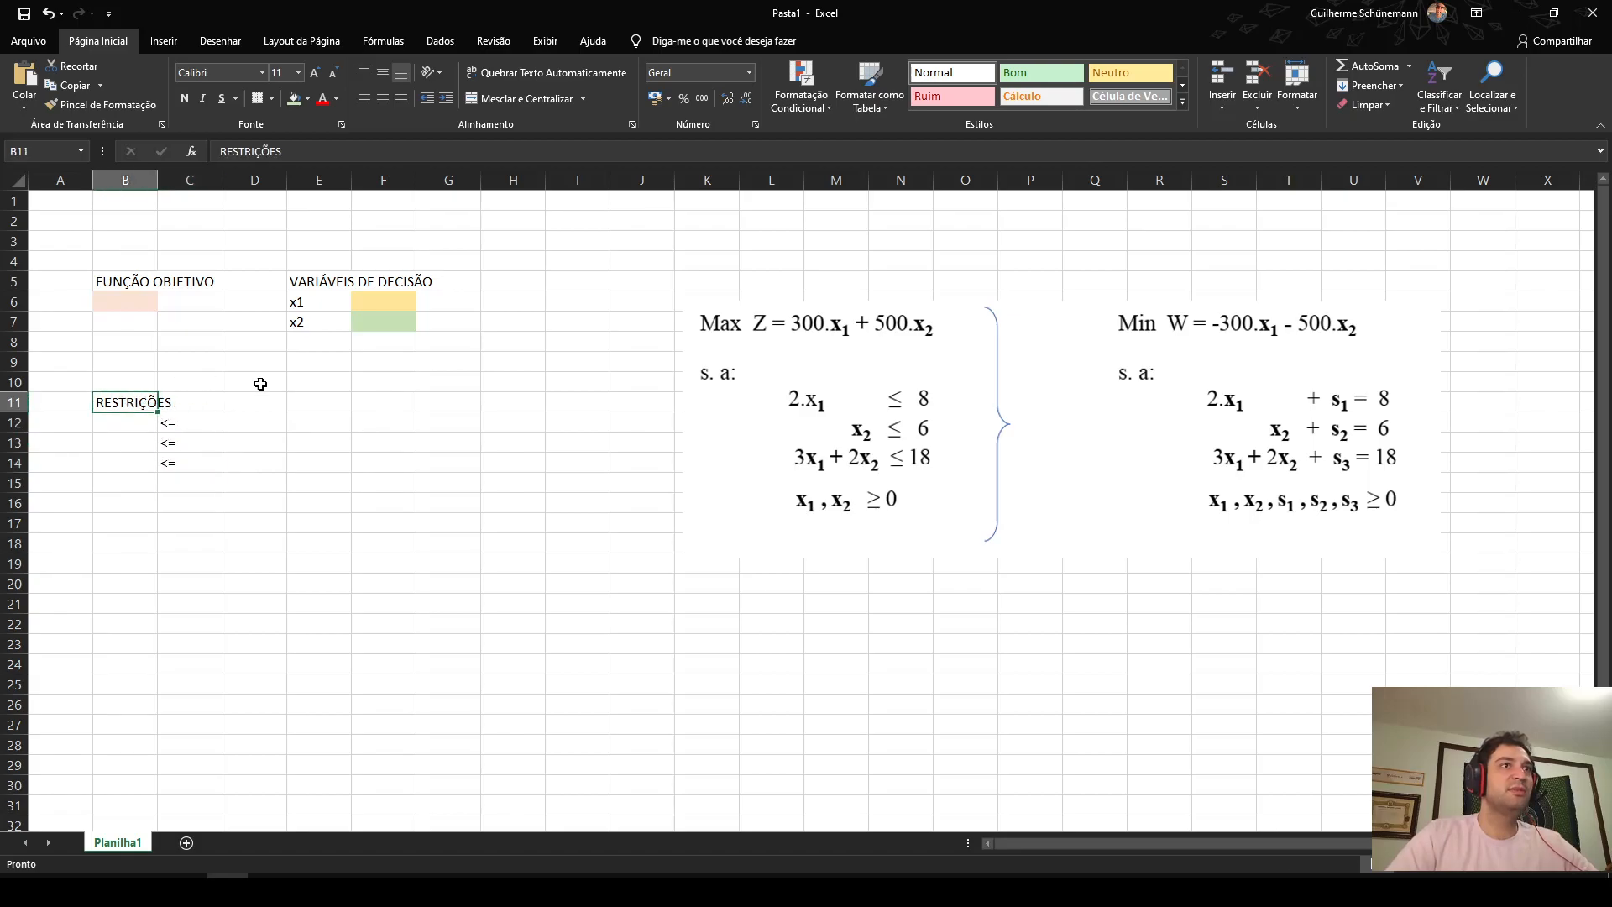
left_click(253, 407)
left_click_drag(270, 422, 269, 462)
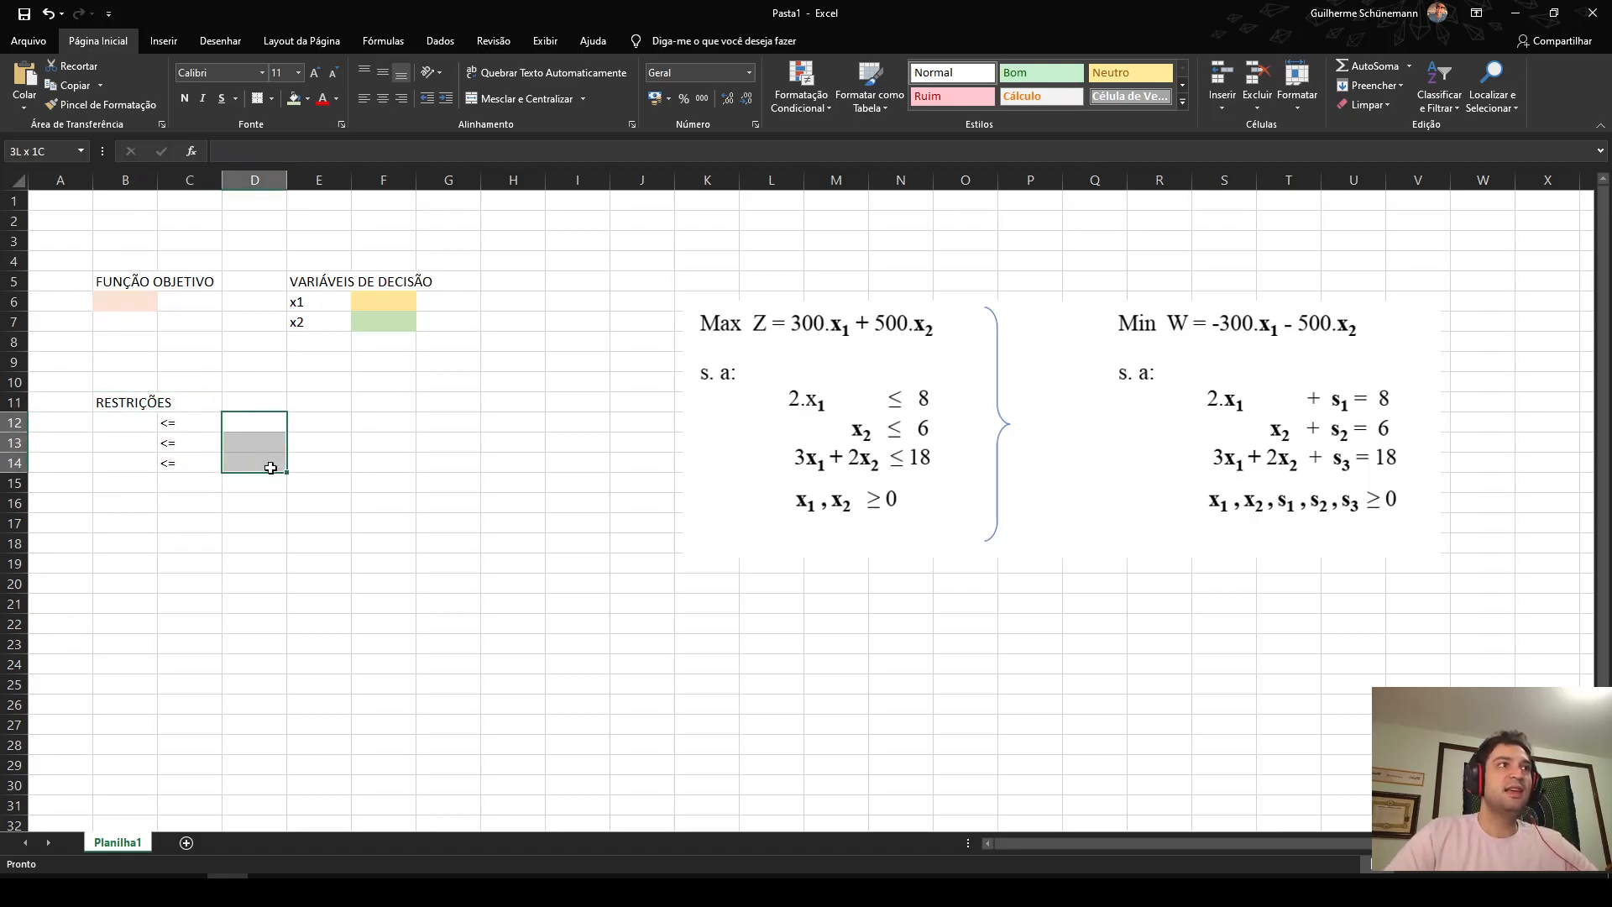
- Fill the constraint cells B12:B14, before the <= signs, with light grey
left_click(137, 425)
left_click_drag(138, 425, 137, 463)
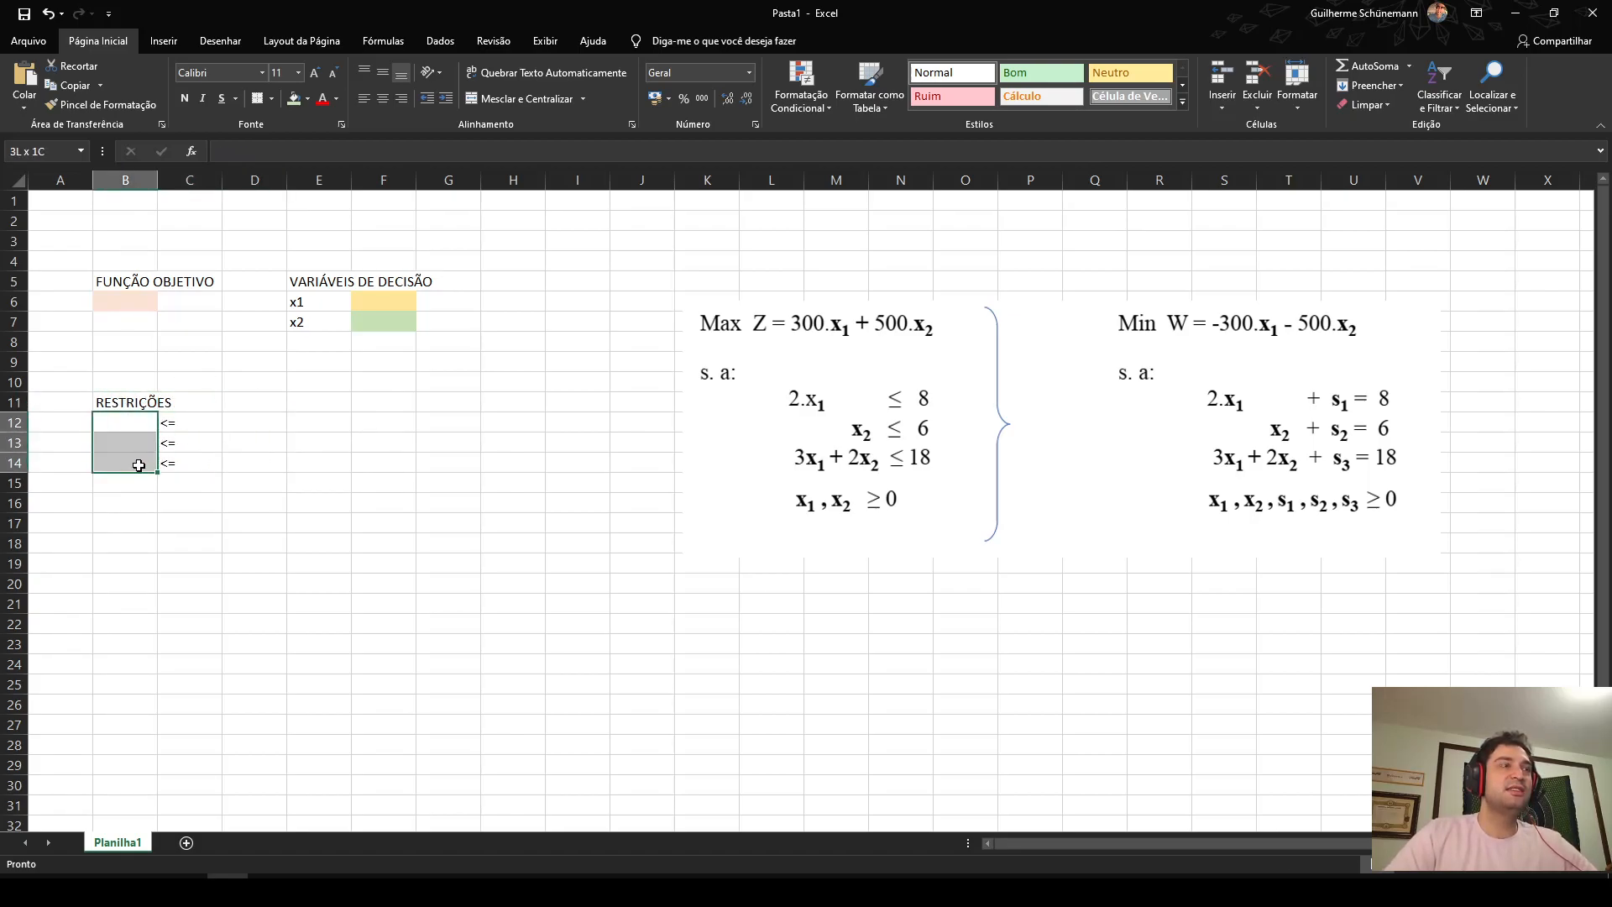
left_click(307, 99)
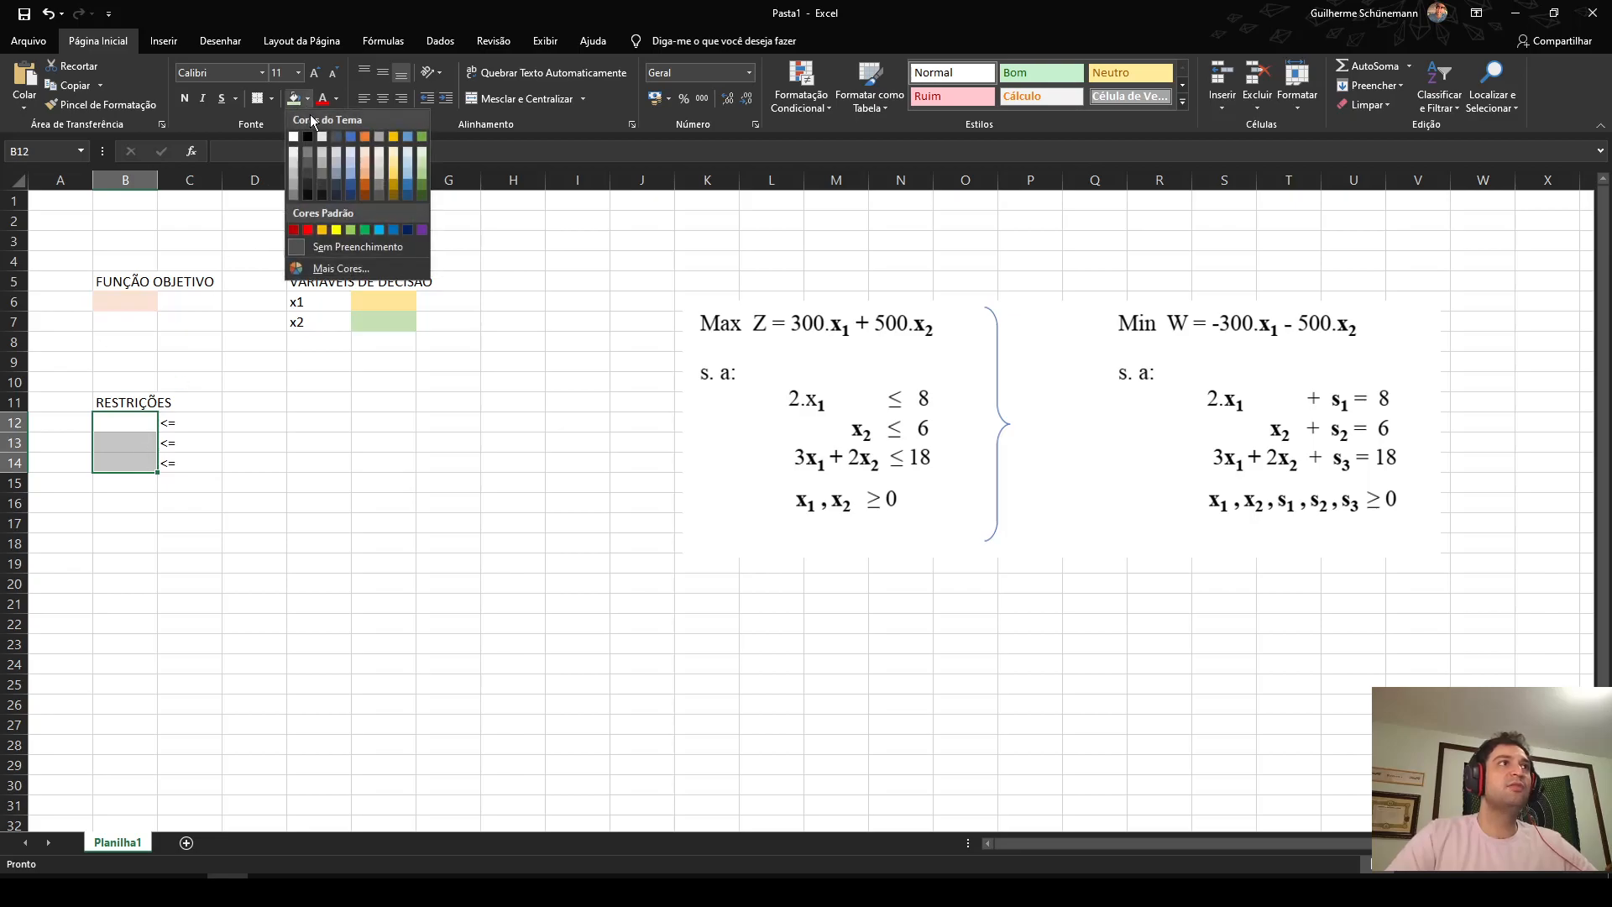
left_click(379, 161)
left_click(254, 442)
left_click_drag(144, 423, 151, 460)
- Fill cells D12:D14, after the <= signs, with light blue
left_click_drag(256, 426, 257, 464)
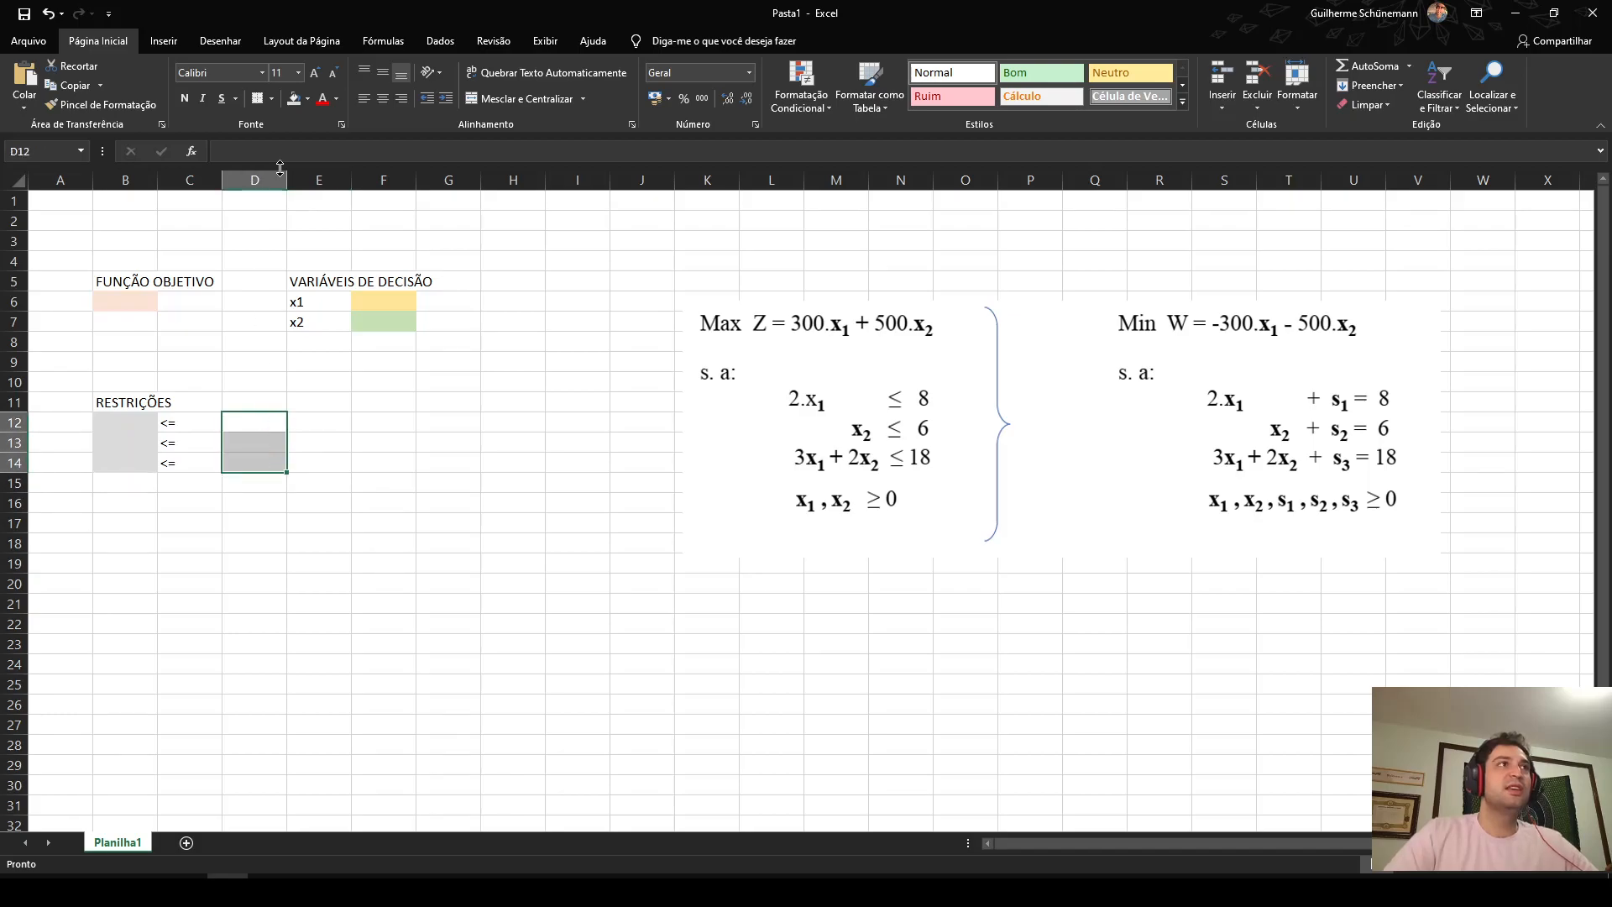
left_click(307, 99)
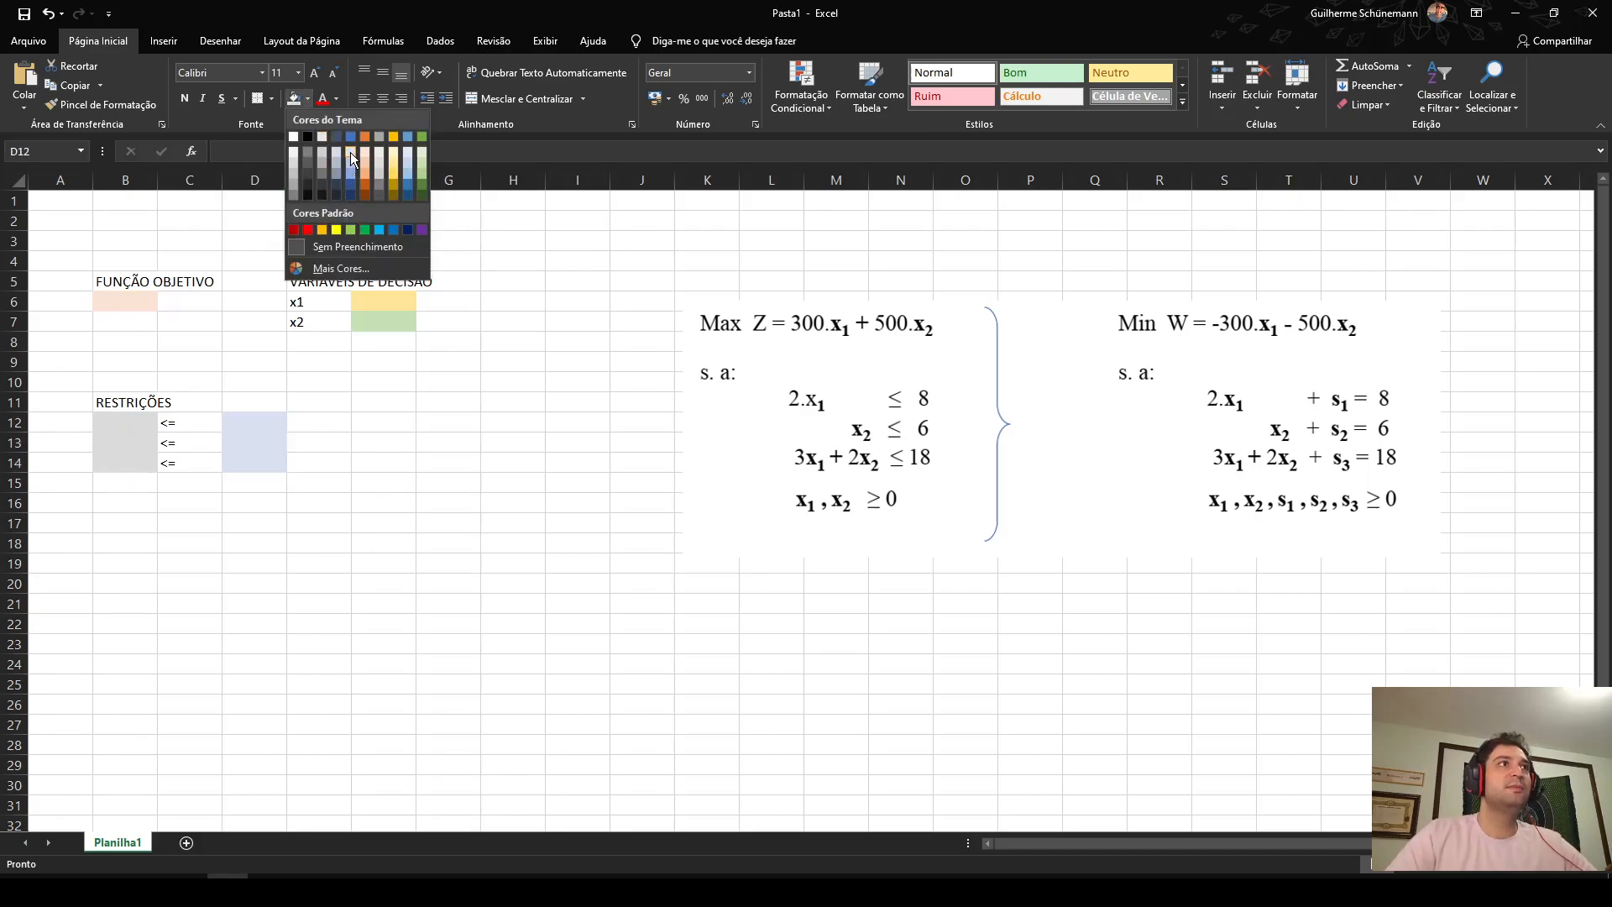
left_click(350, 153)
left_click(513, 562)
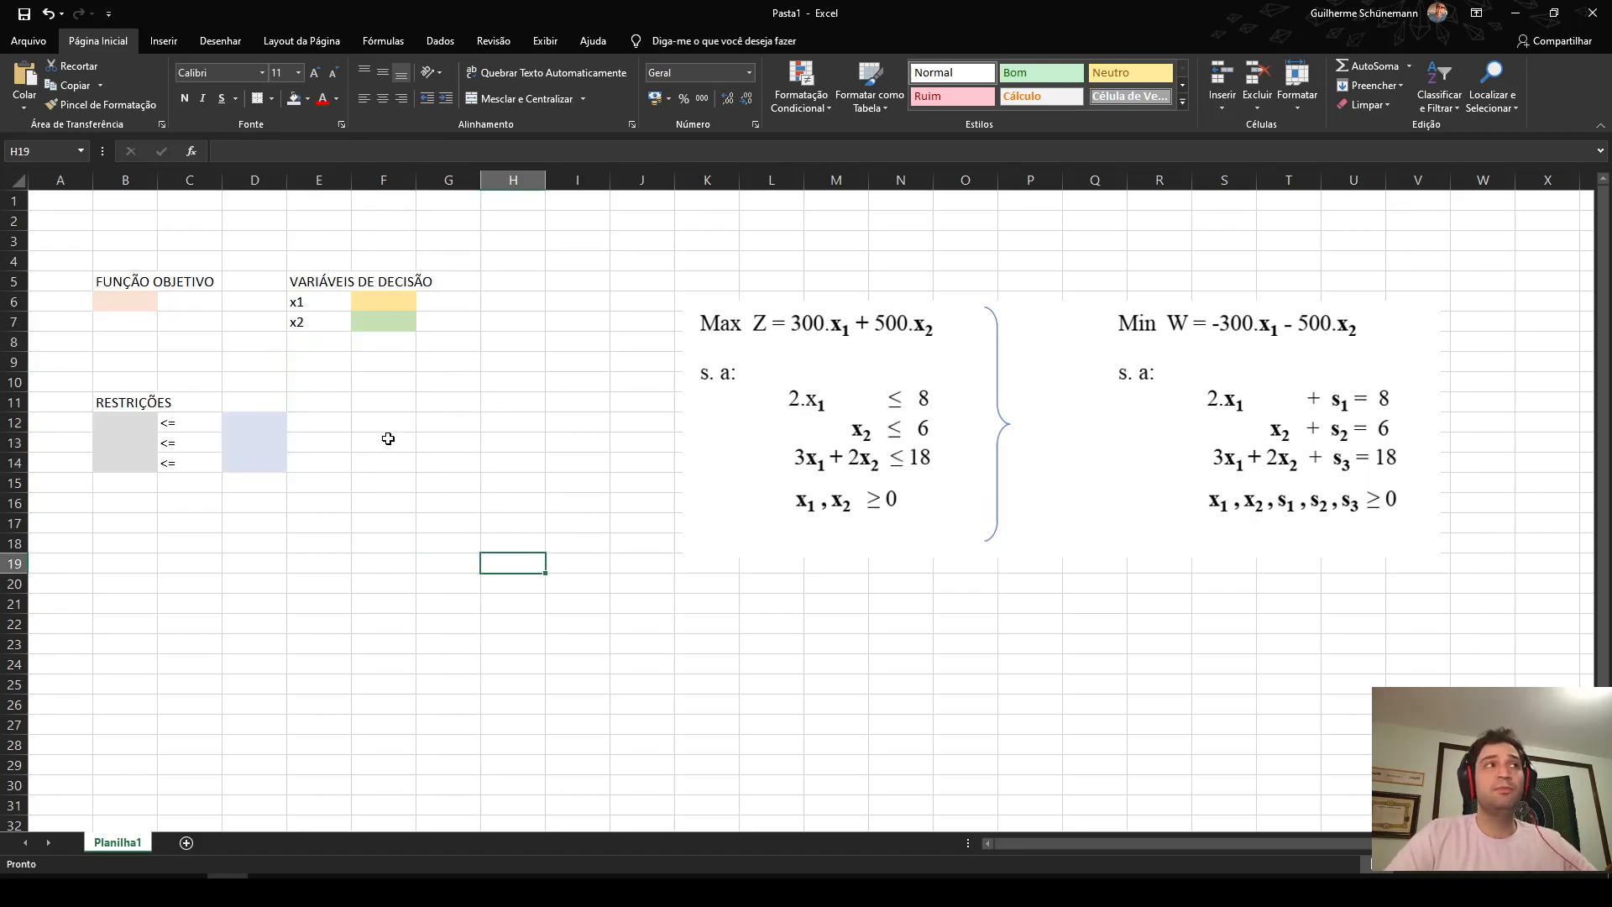
- Enter the constraint limits 8, 6 and 18 in cells D12, D13 and D14
left_click(281, 422)
type("8")
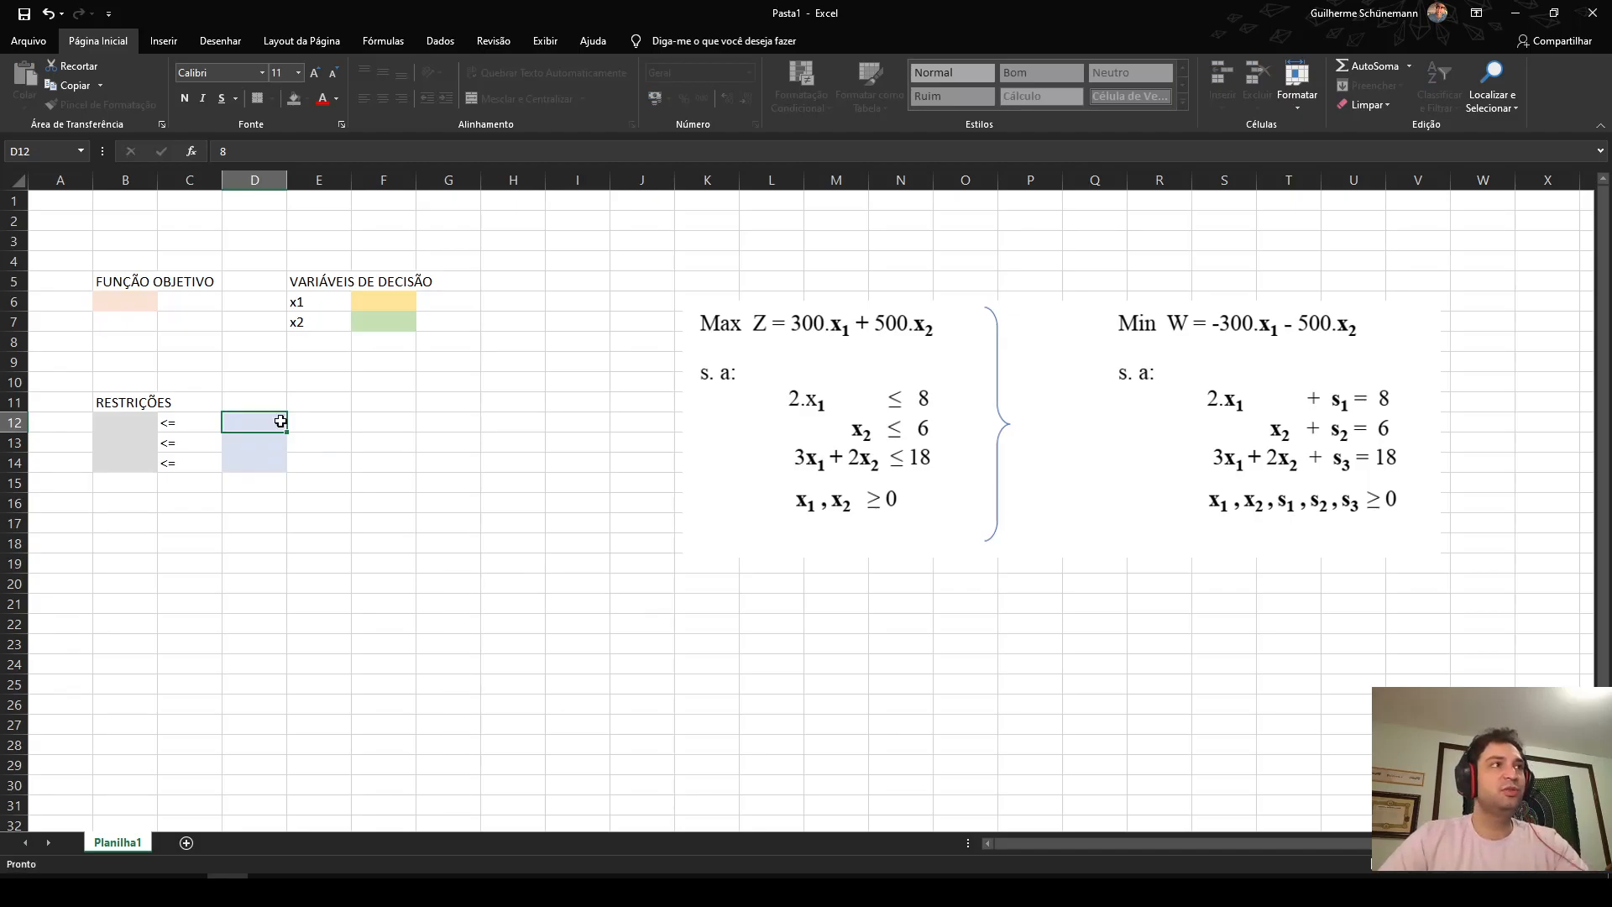
key("Return")
type("6")
key("Return")
type("18")
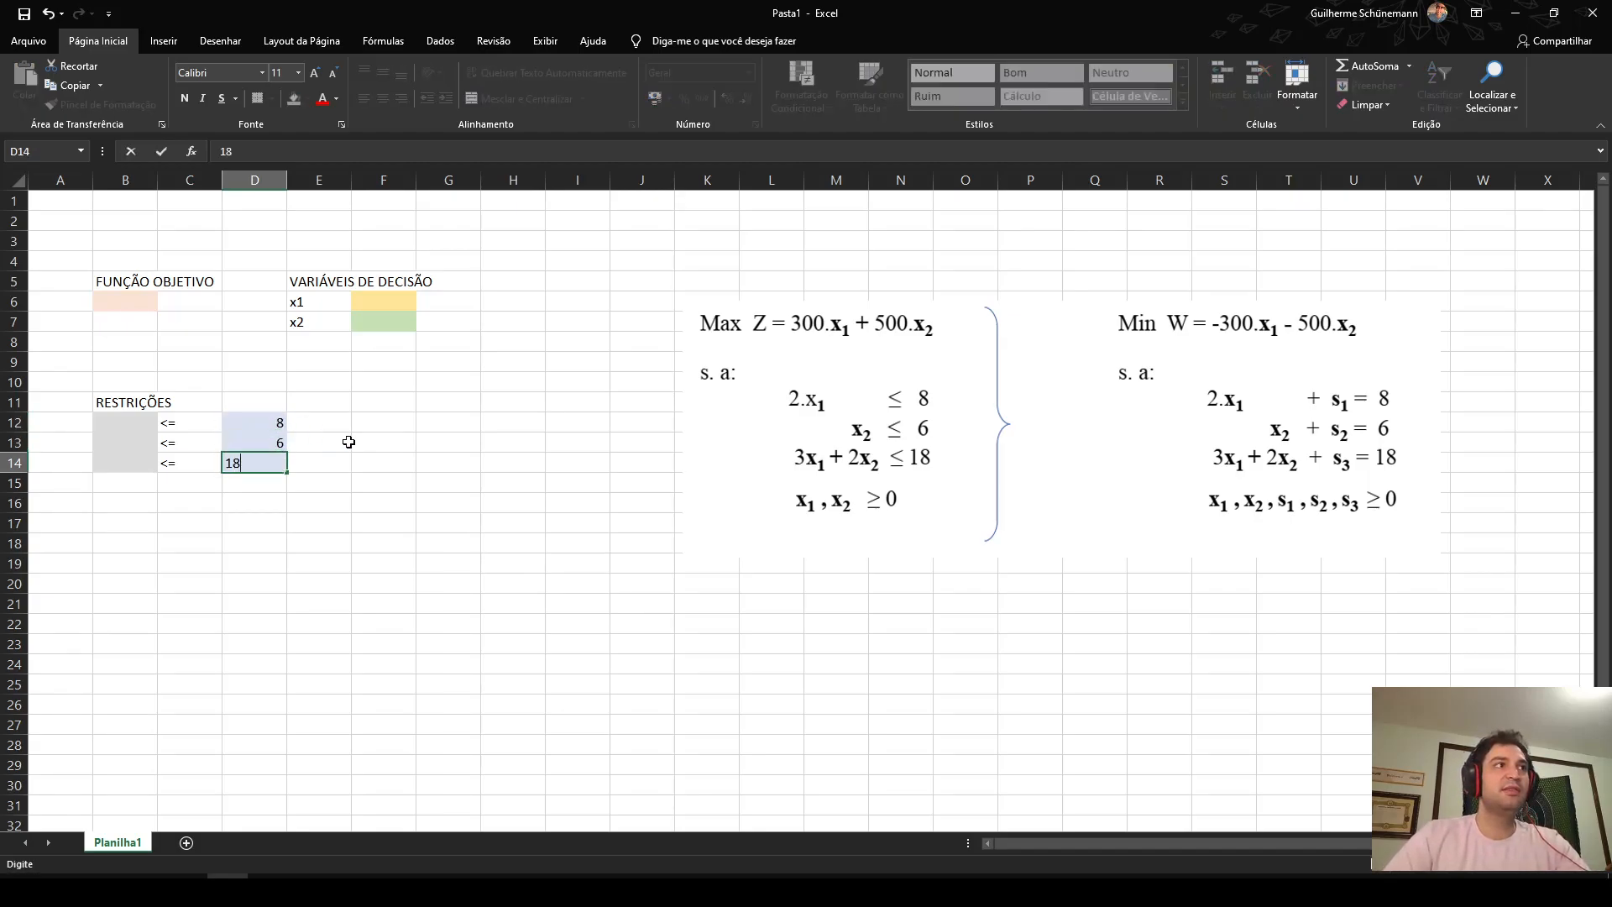
key("Return")
left_click(577, 563)
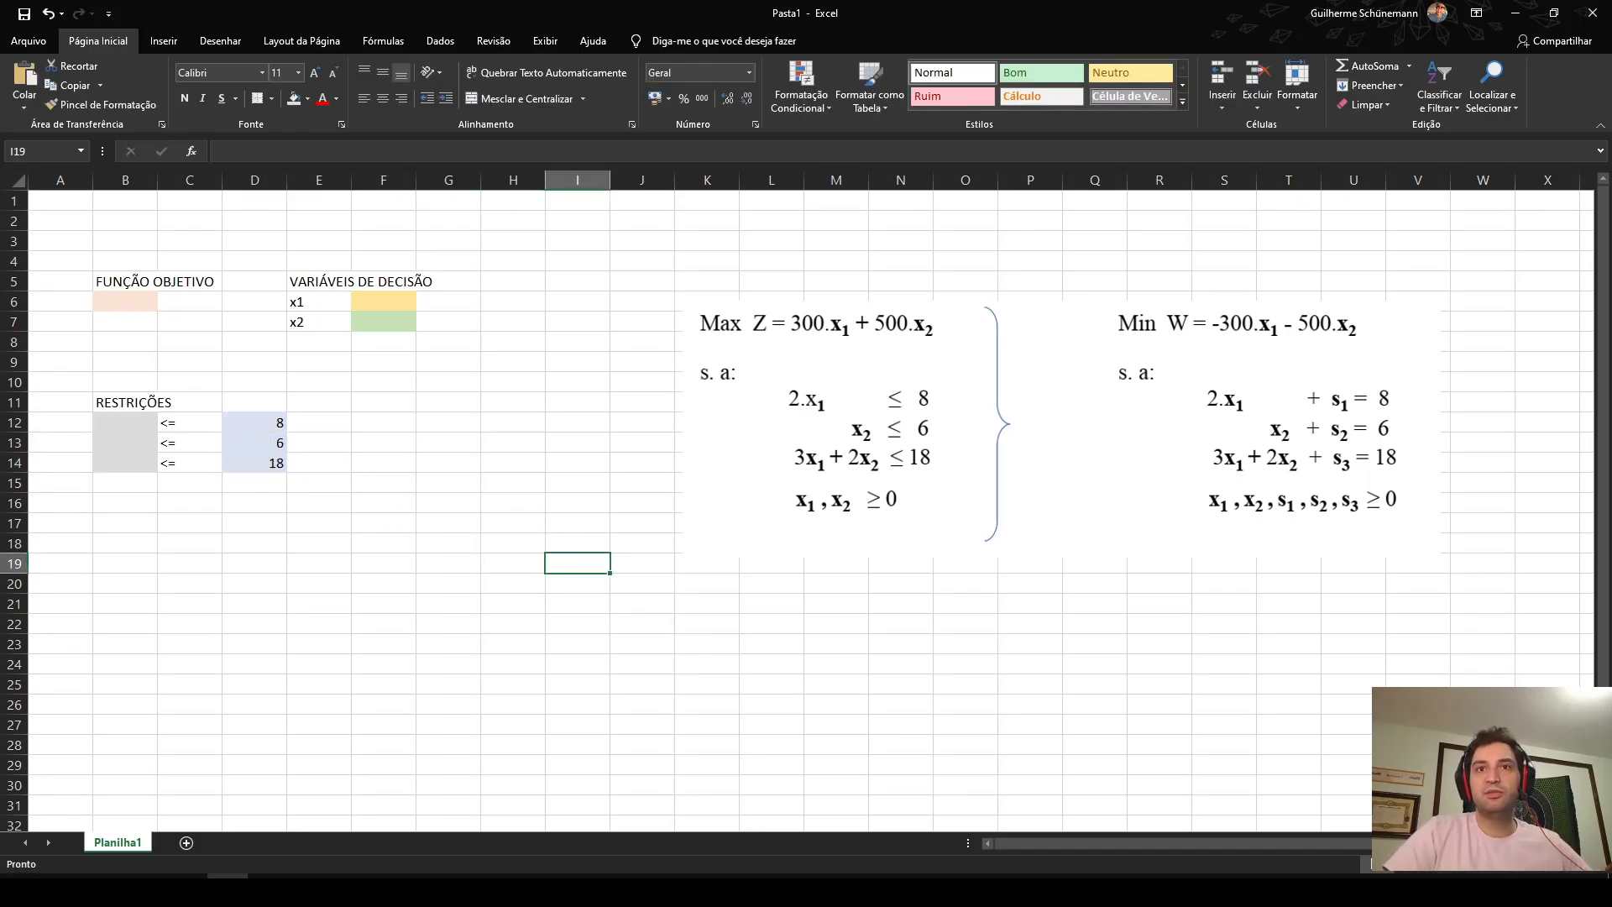
- Center the <= signs horizontally in cells C12:C14
left_click(1572, 870)
left_click(342, 550)
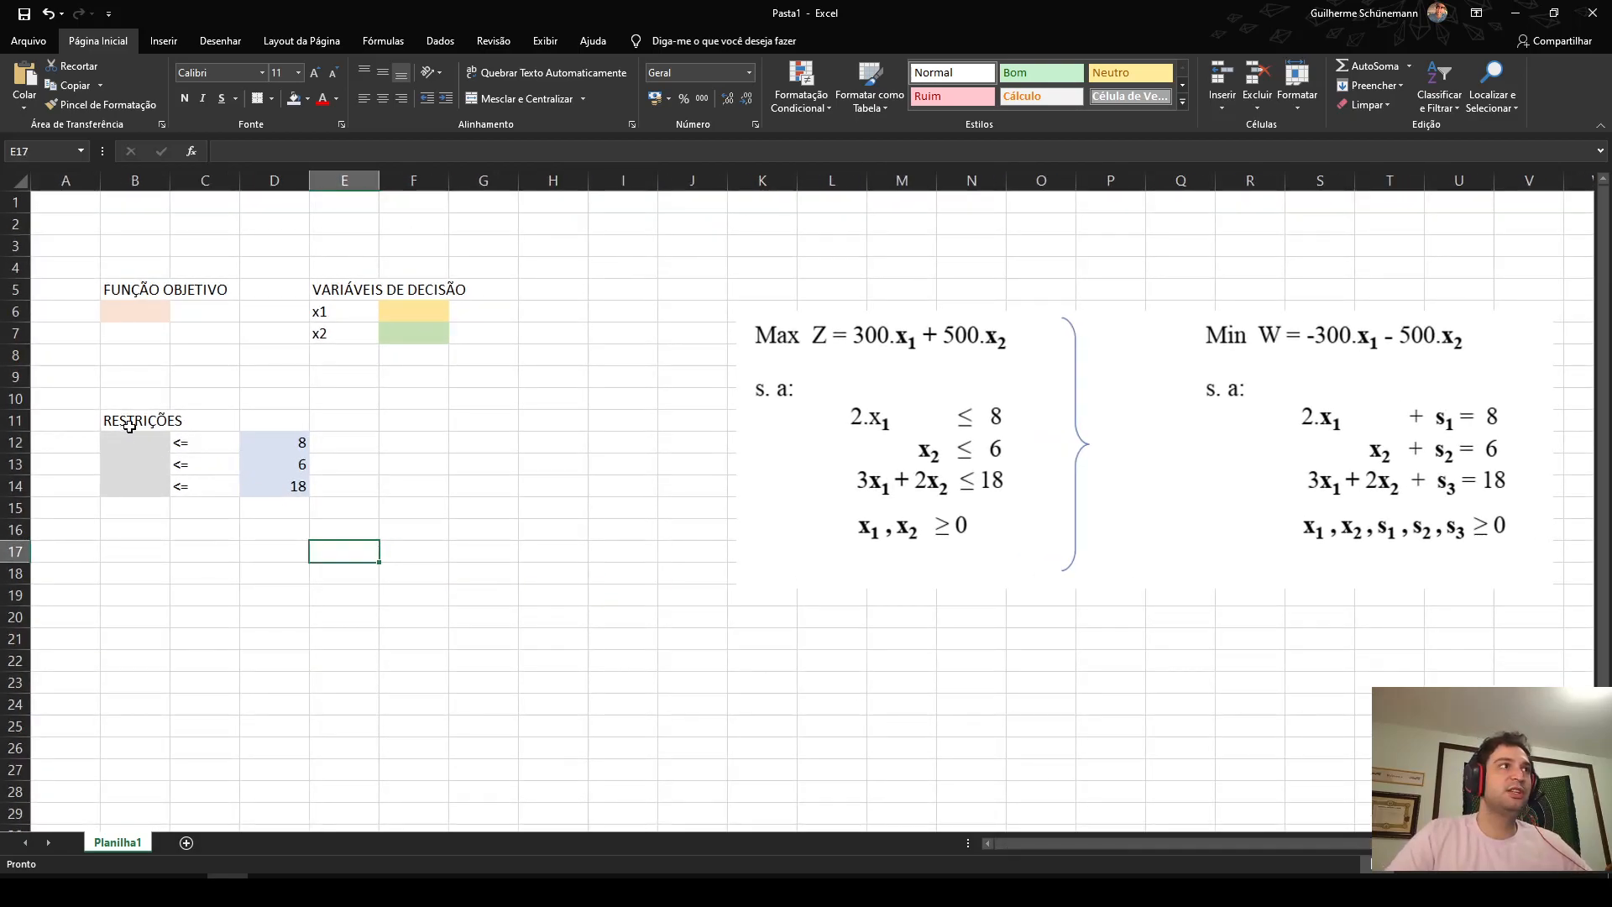
left_click_drag(189, 444, 202, 483)
left_click(383, 100)
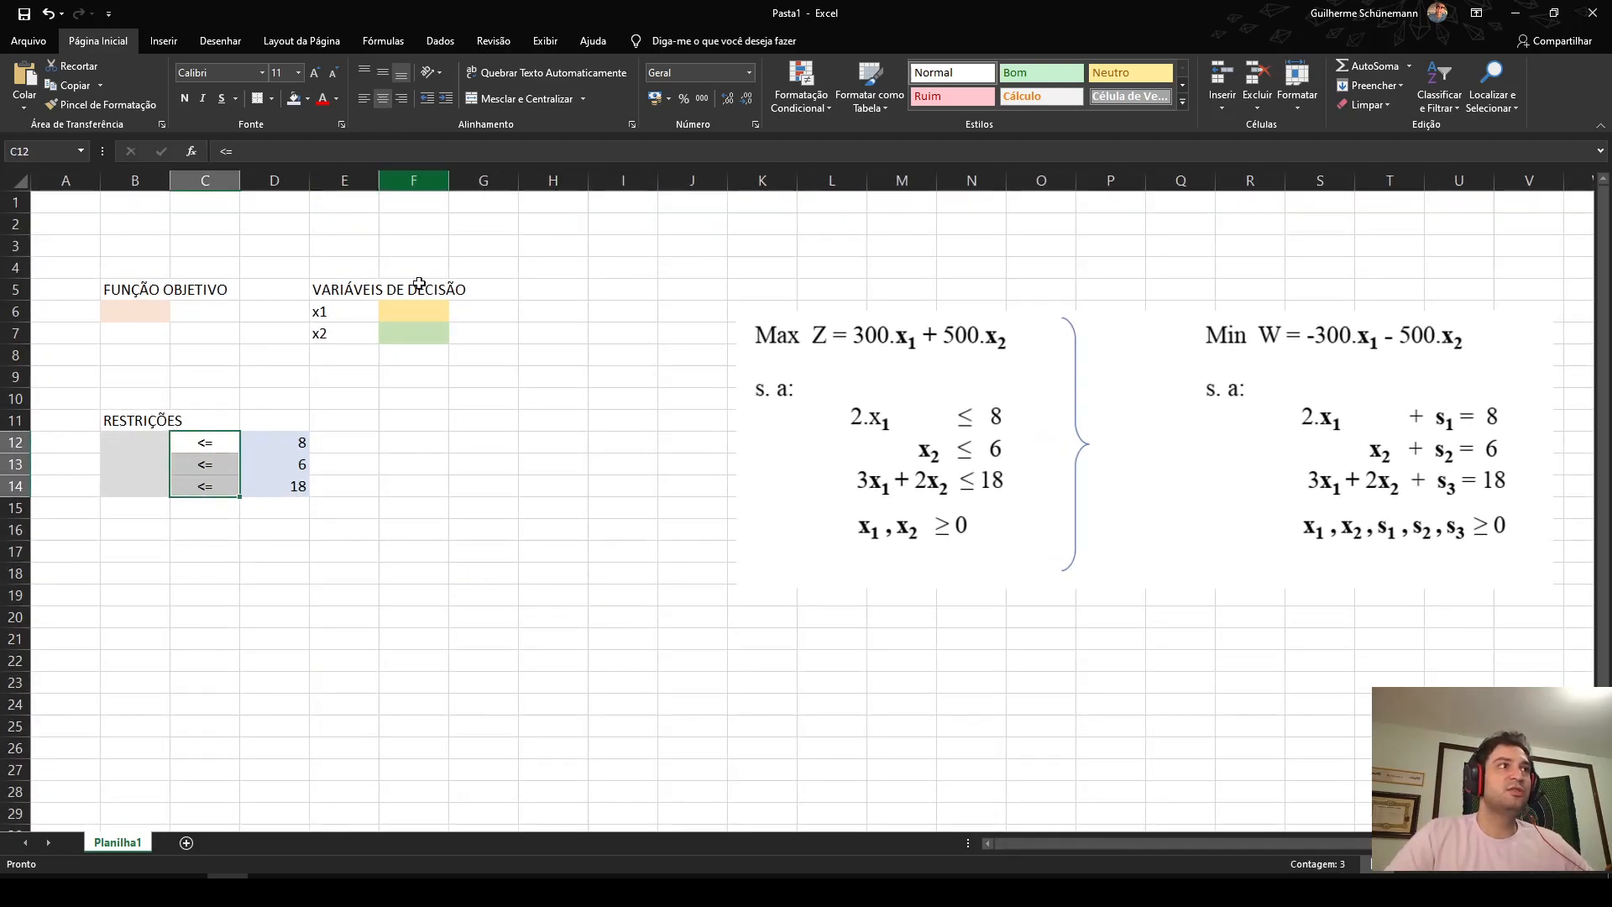
left_click(477, 486)
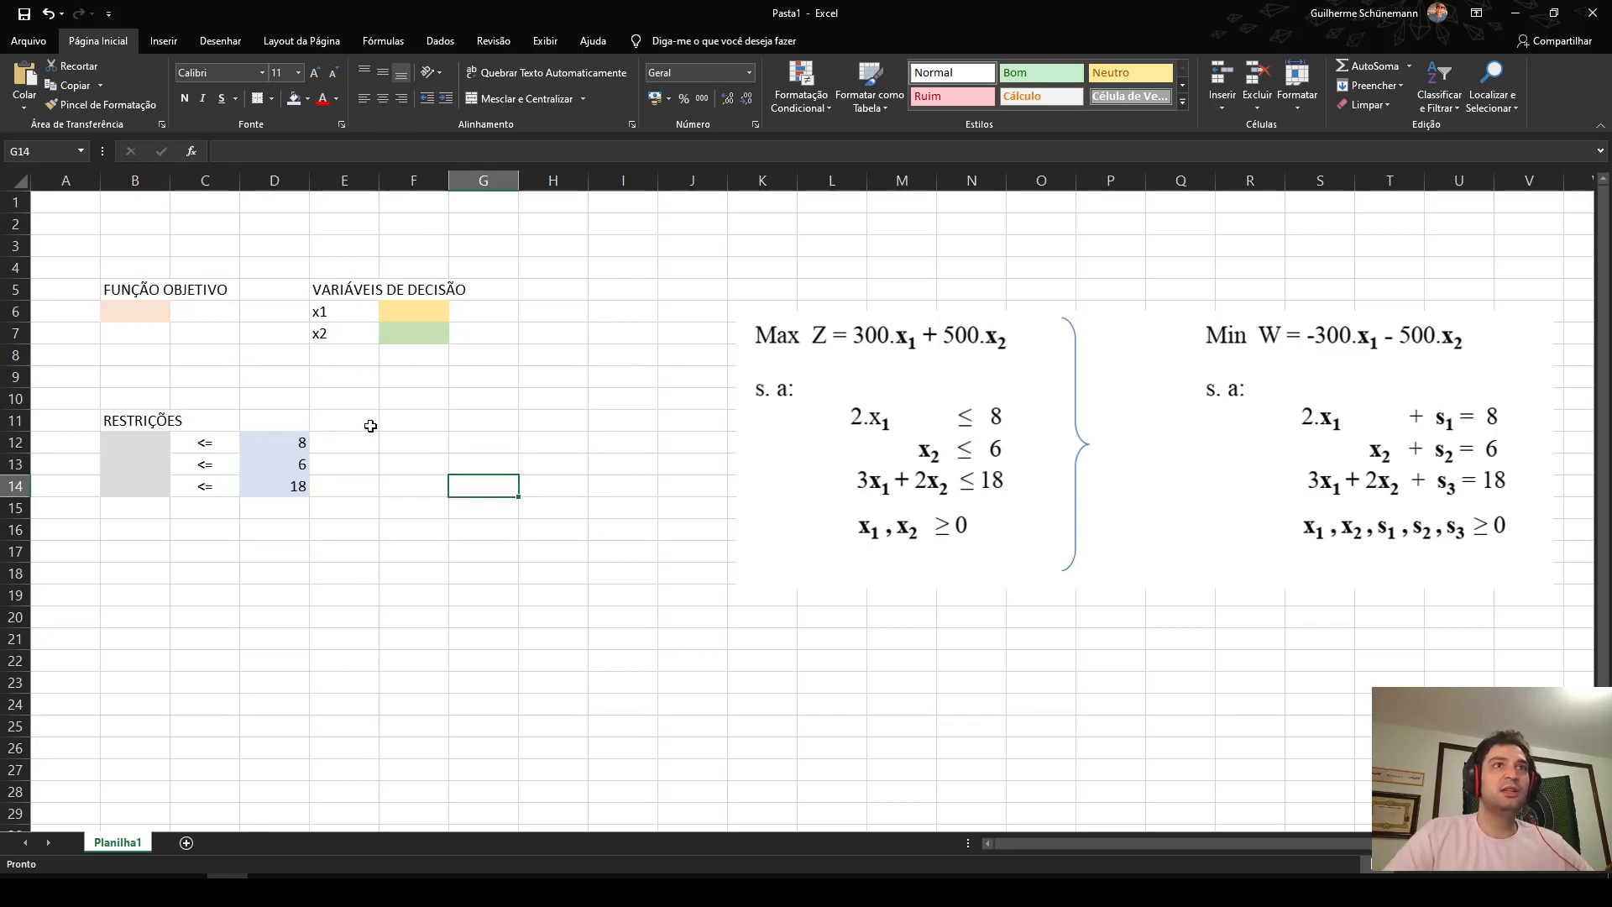
- Enter the heading vetor b in cell D11, above the constraint limits
left_click_drag(295, 441, 291, 480)
left_click(395, 483)
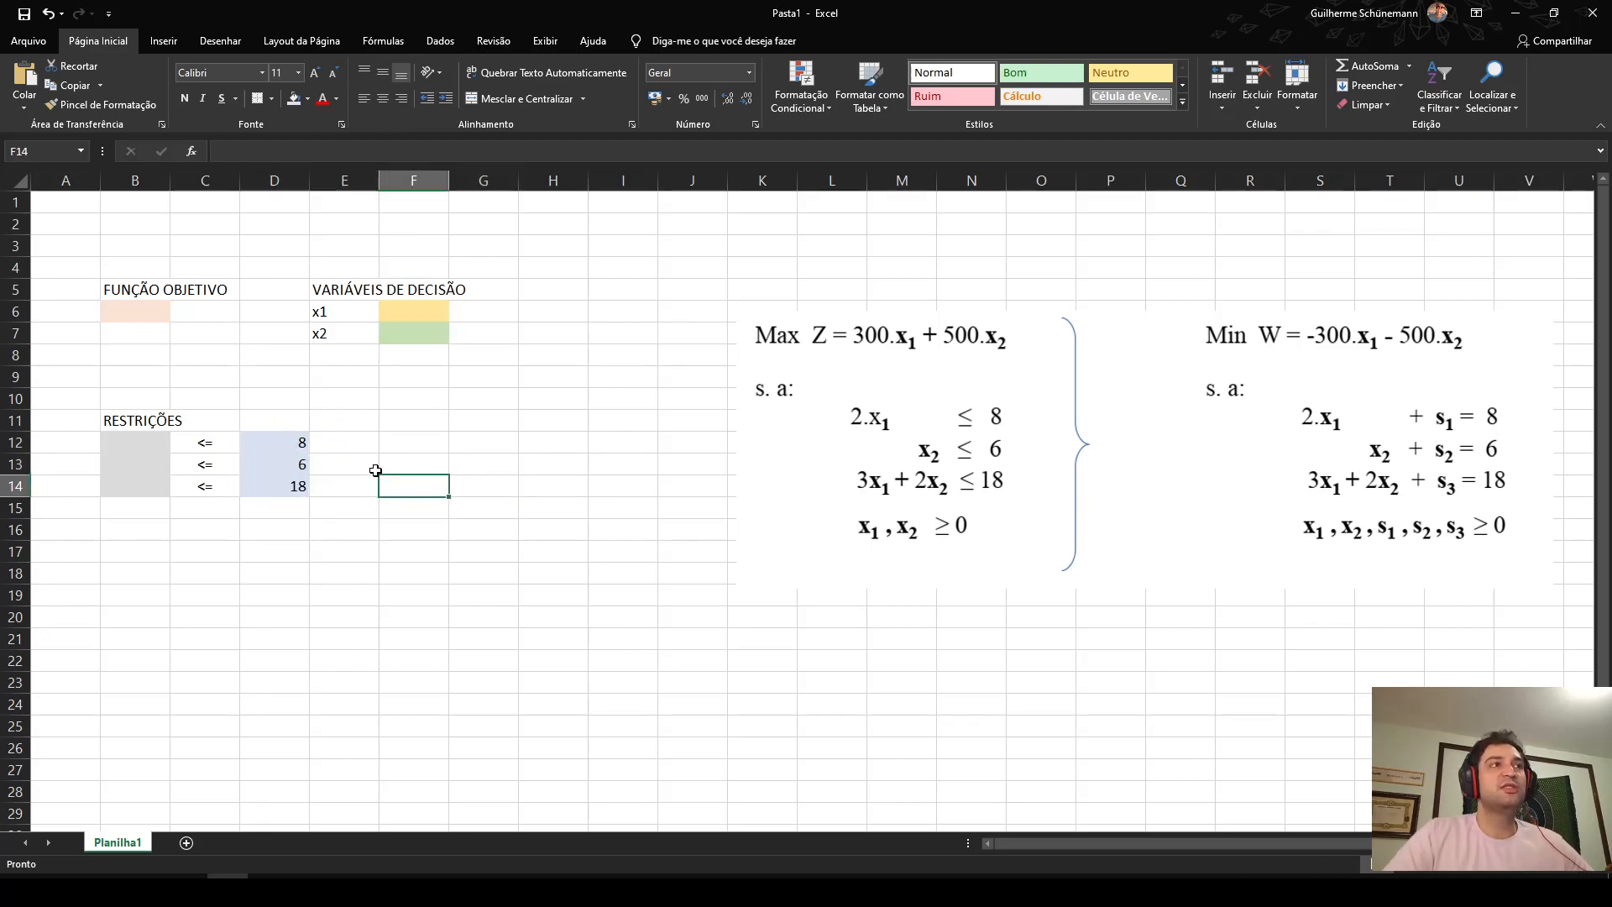
left_click(299, 423)
type("vet")
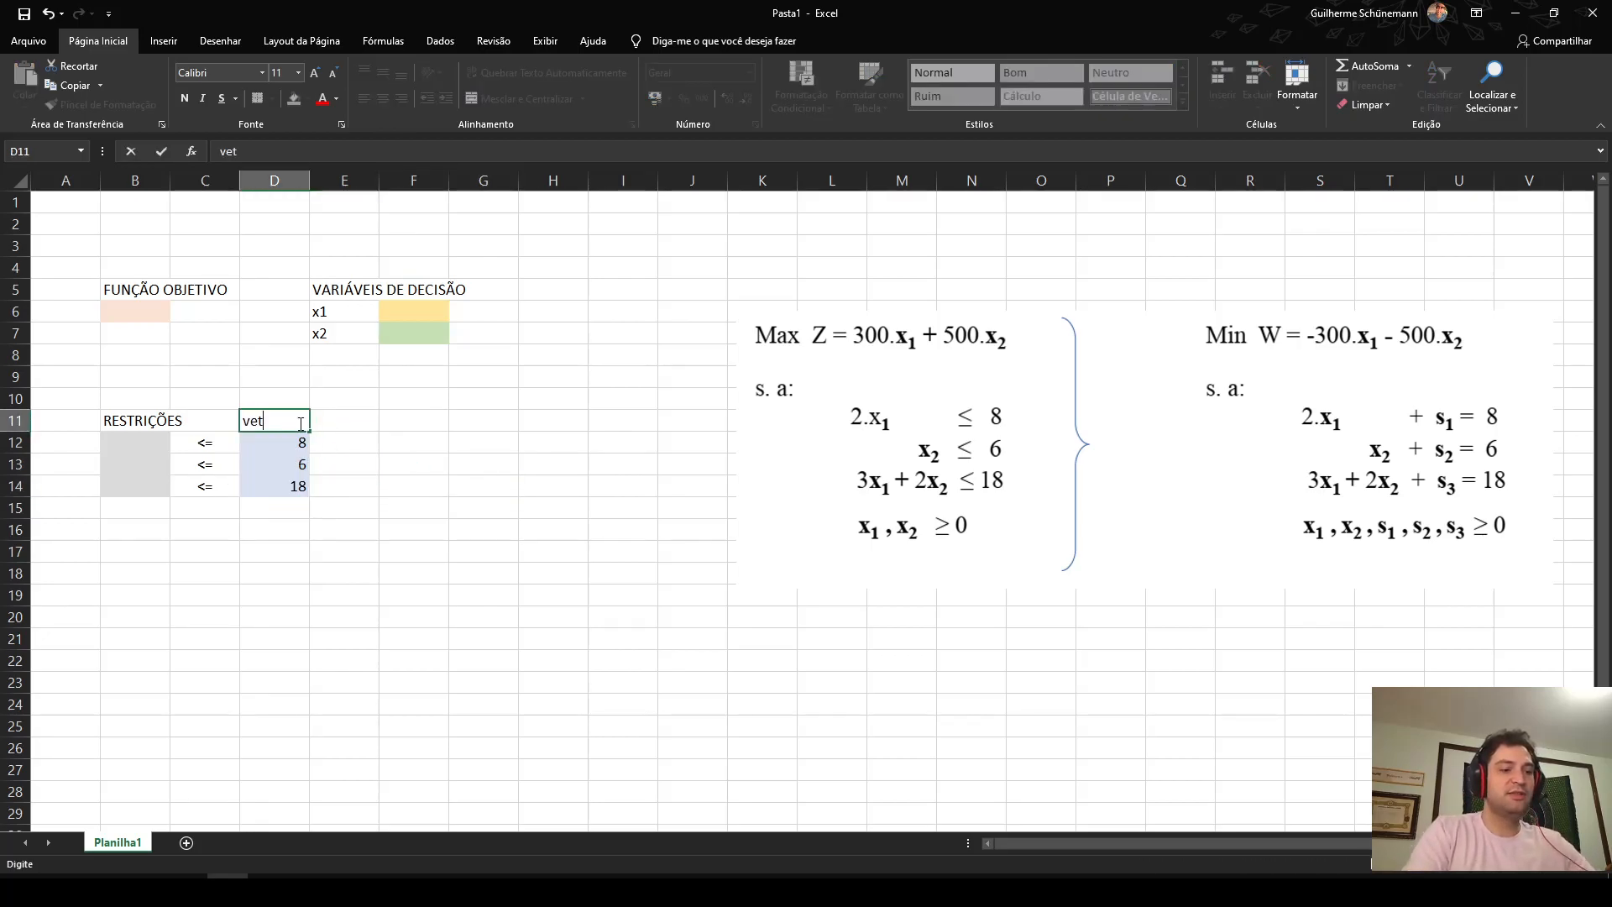
type("or b")
key("Return")
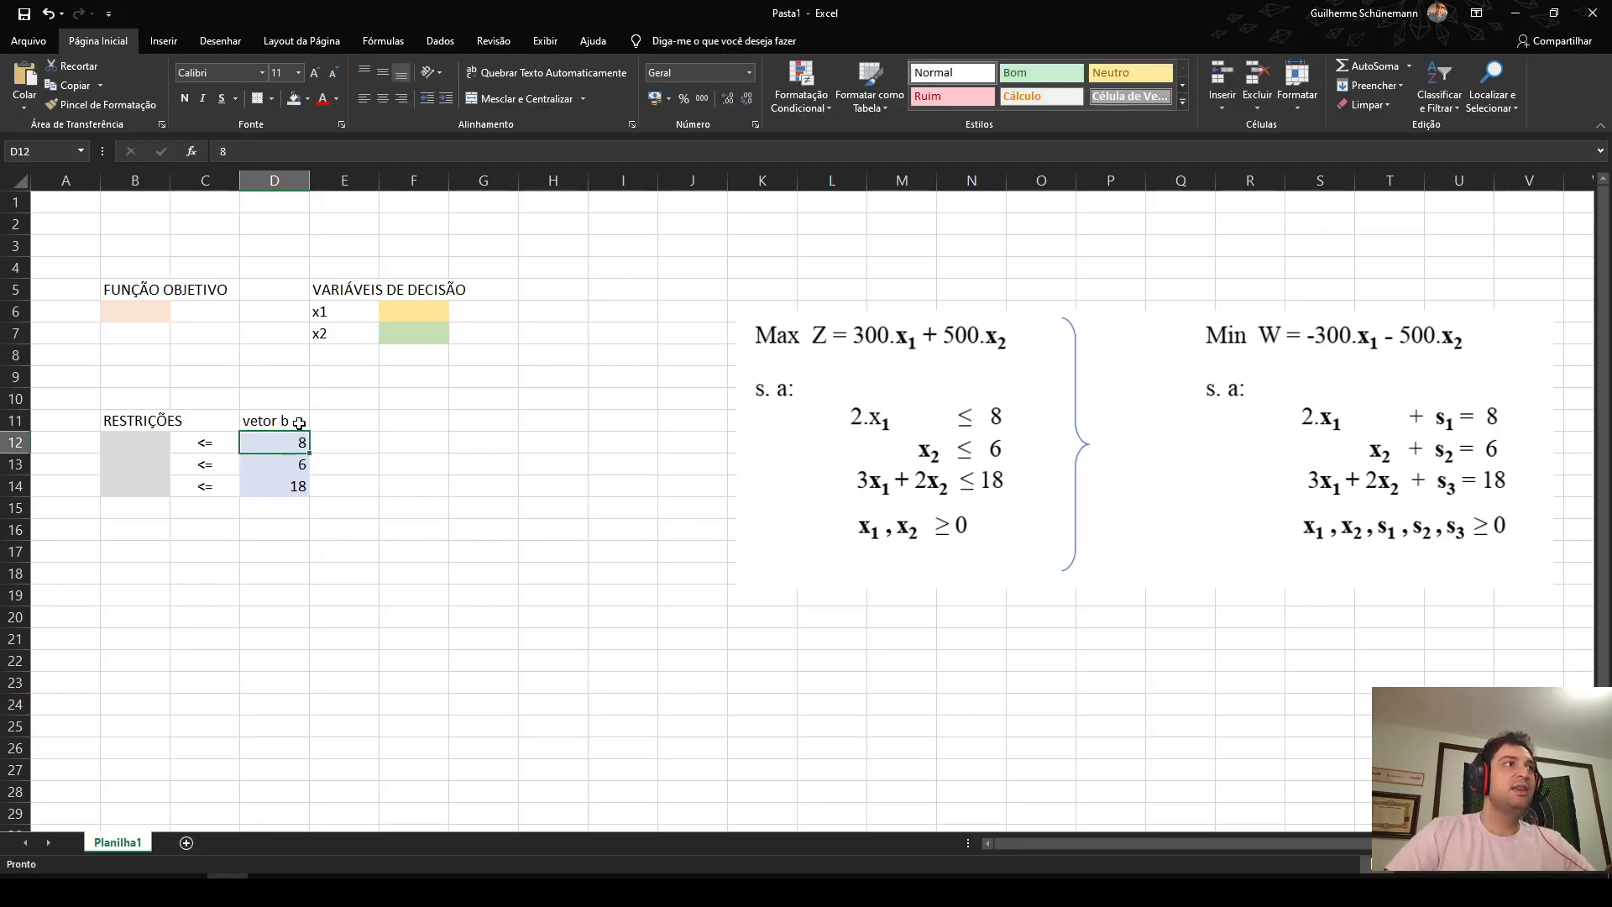
key("Left")
key("Left")
left_click(135, 314)
left_click(251, 382)
left_click(134, 316)
left_click(195, 378)
- Enter the objective function formula =300*F6+500*F7 in cell B6
left_click(137, 313)
type("=")
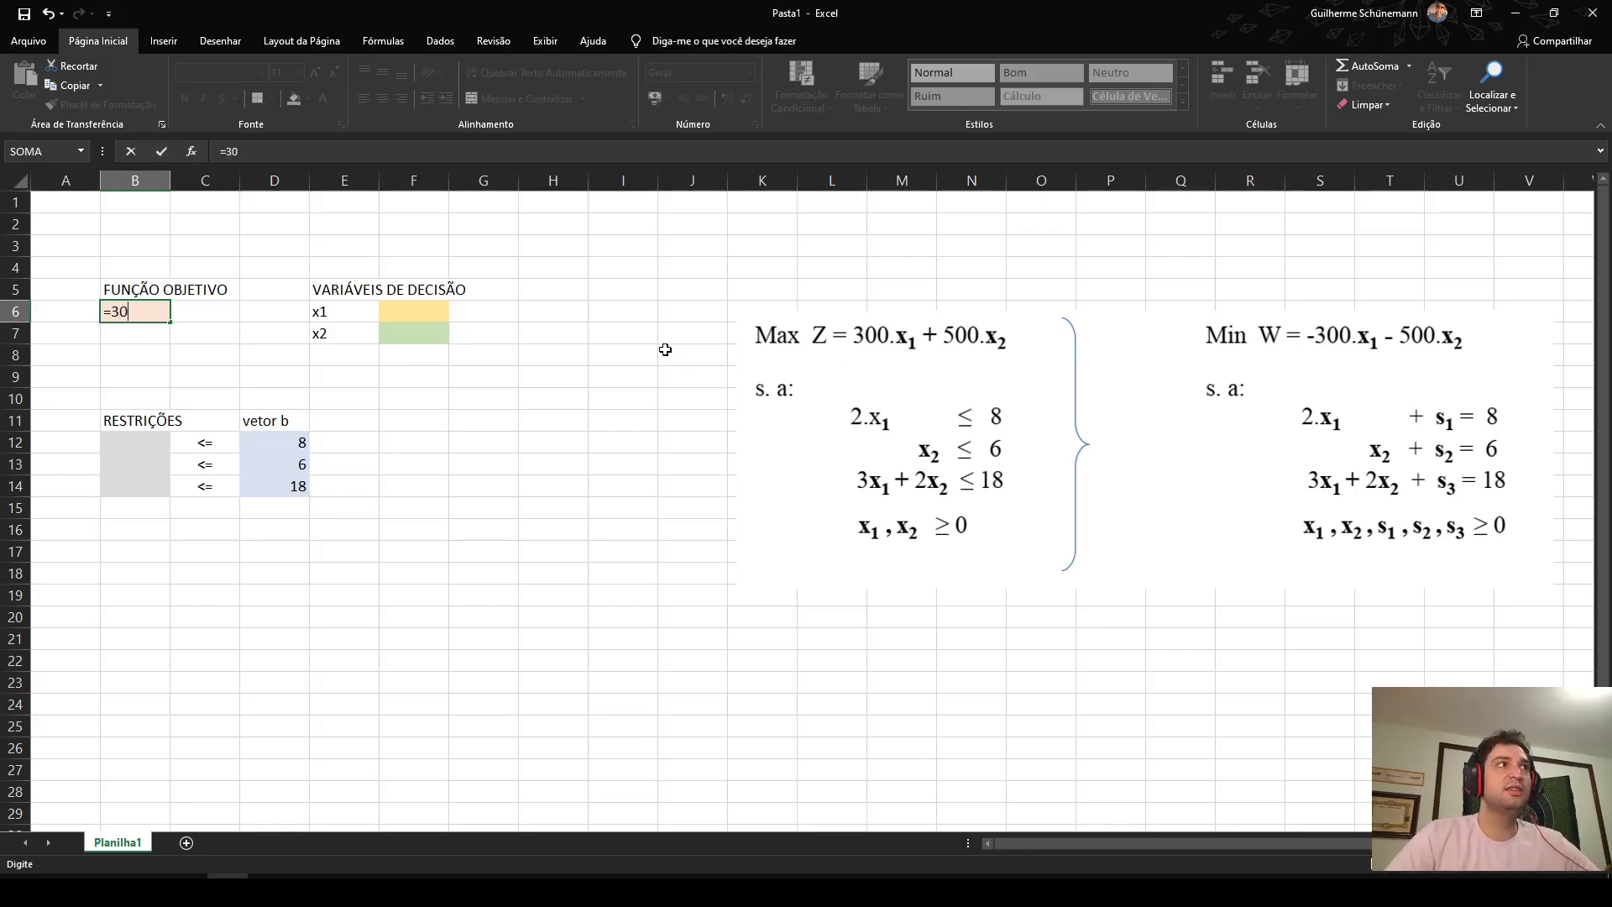
left_click(423, 312)
key("BackSpace")
key("BackSpace")
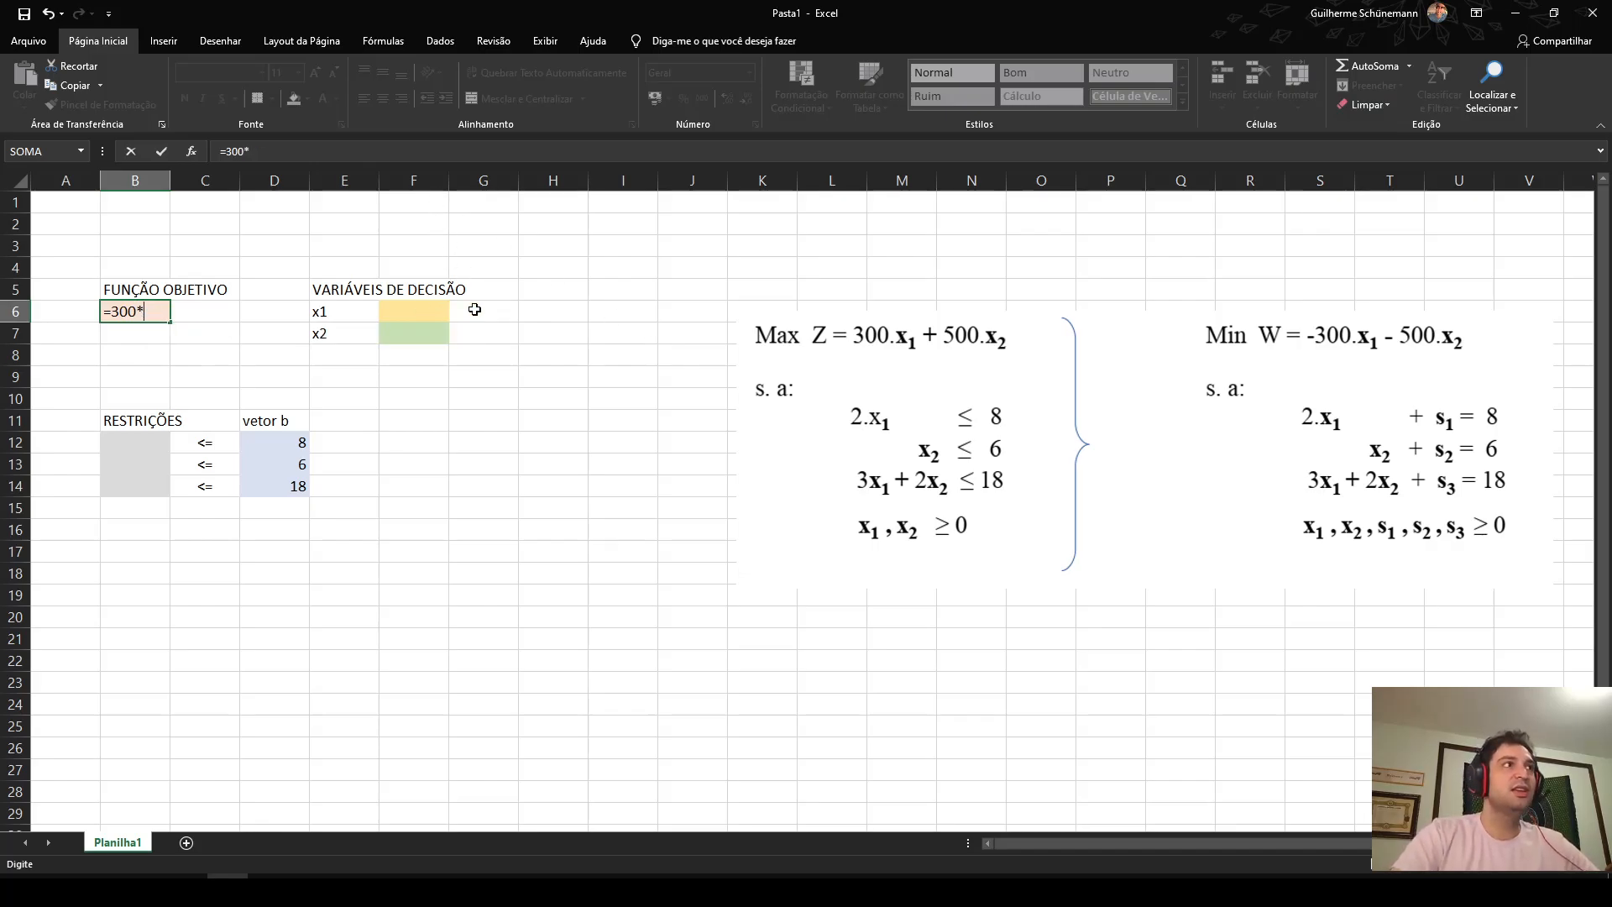
left_click(422, 311)
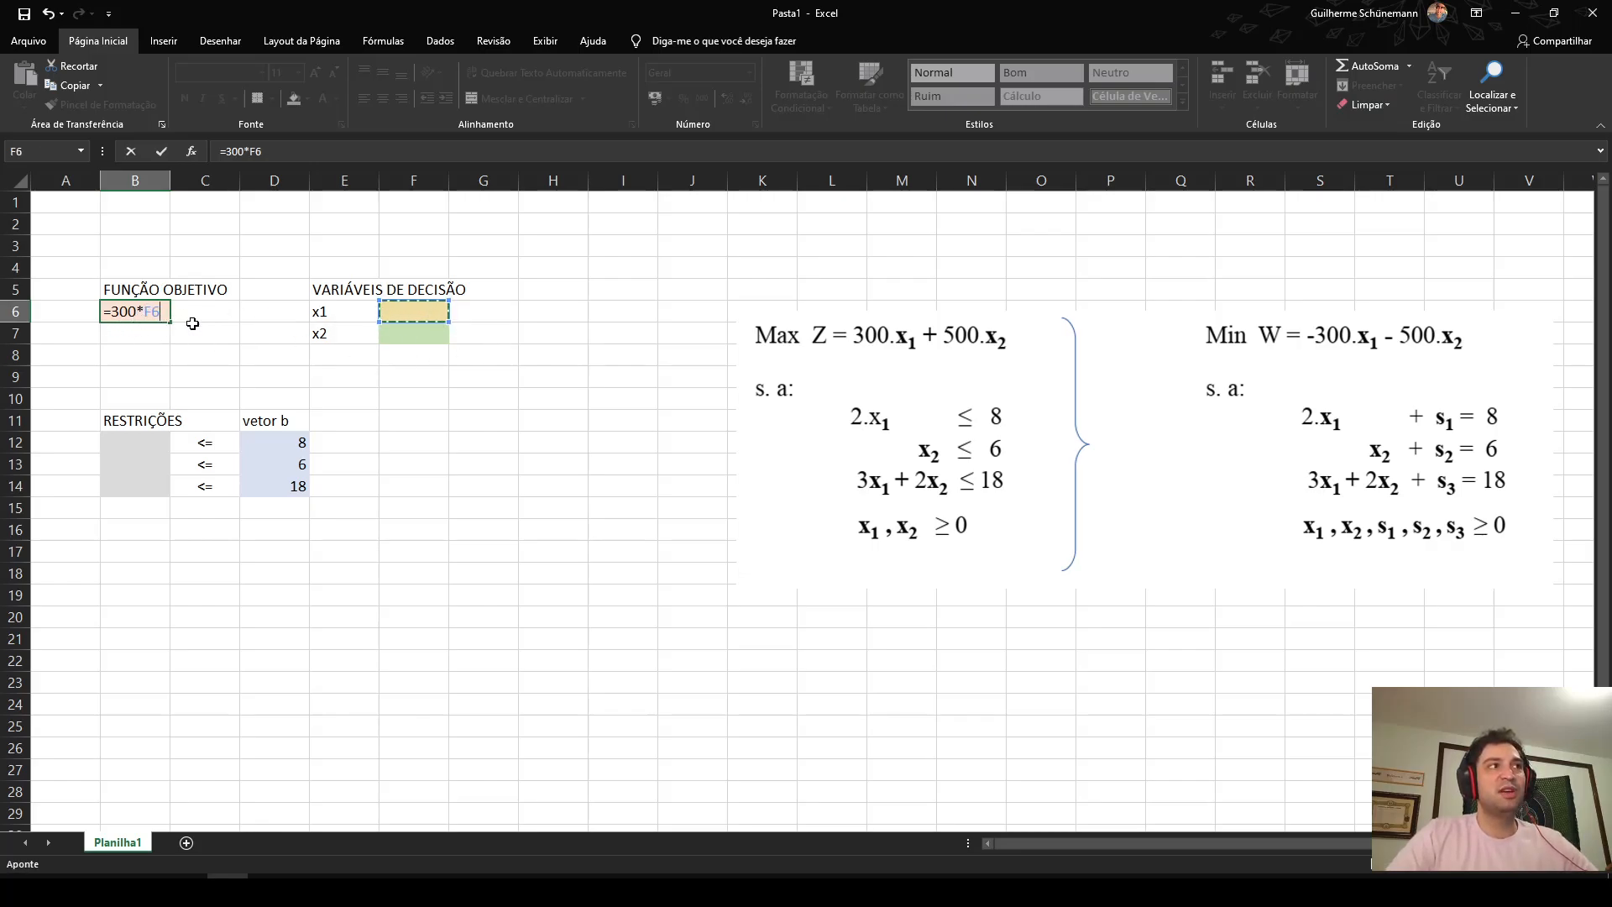
left_click(296, 152)
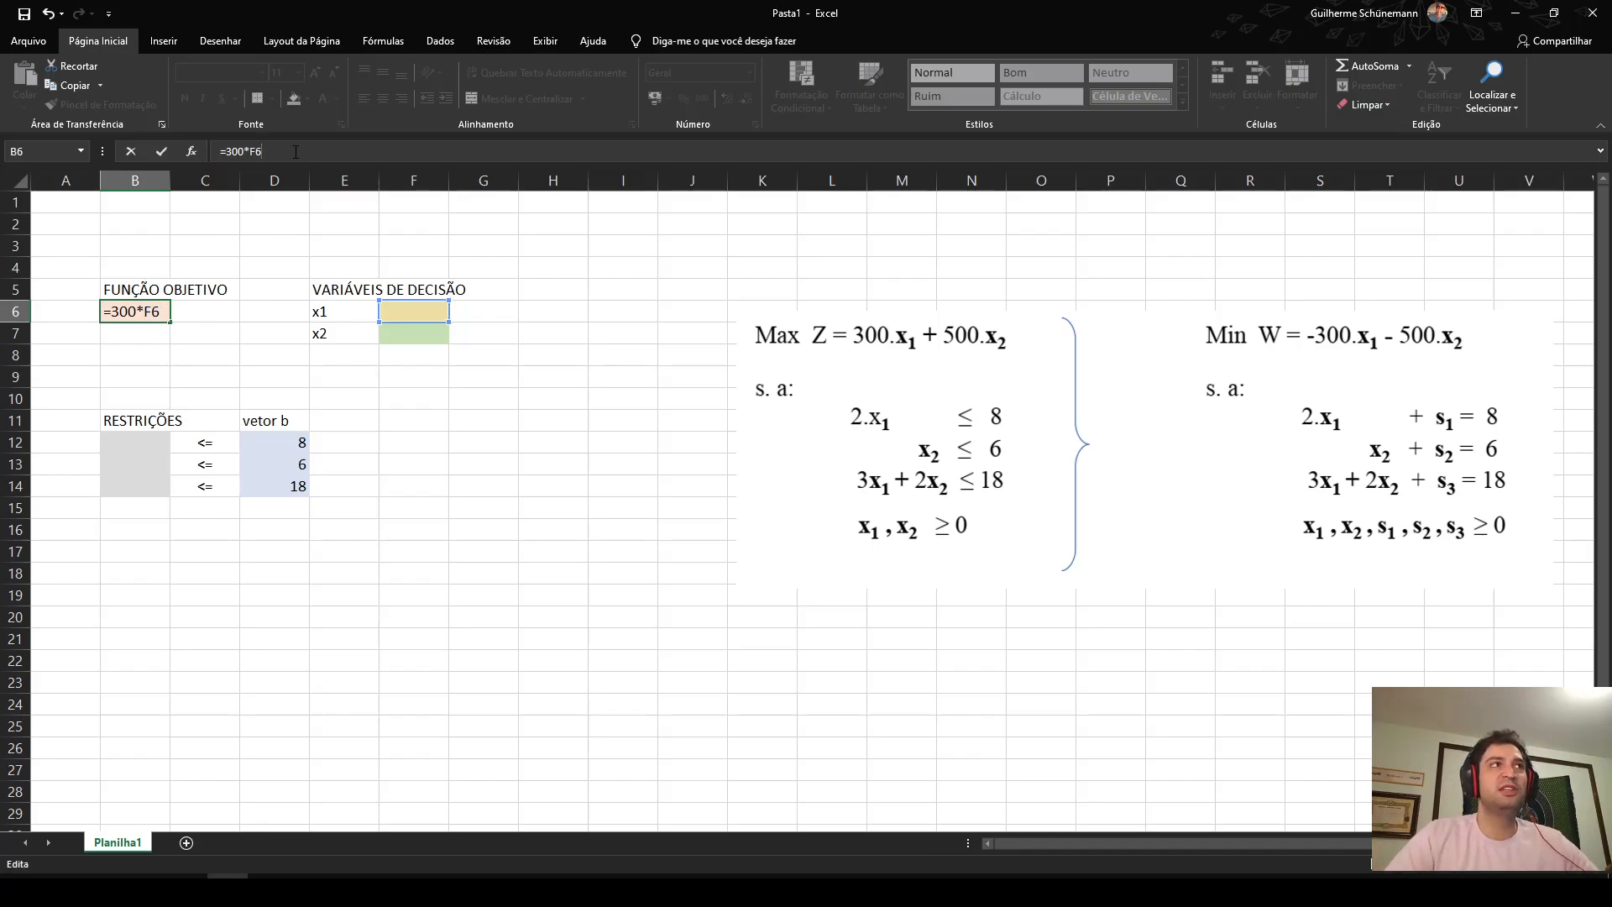
left_click(425, 308)
left_click(158, 310)
left_click(296, 152)
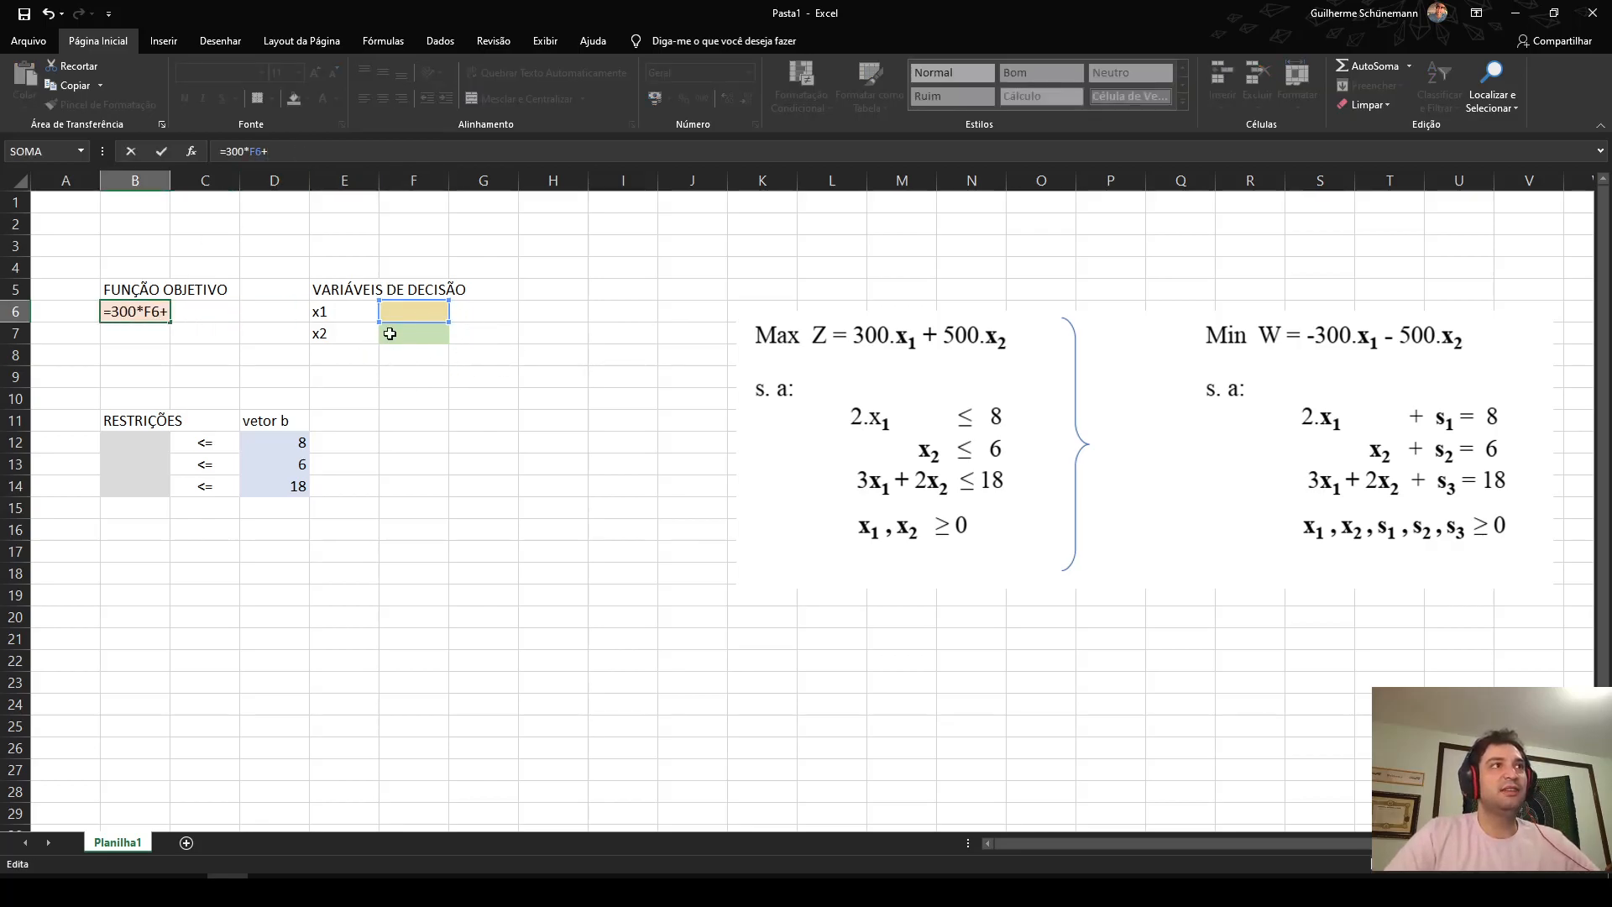
type("+500*")
left_click(420, 340)
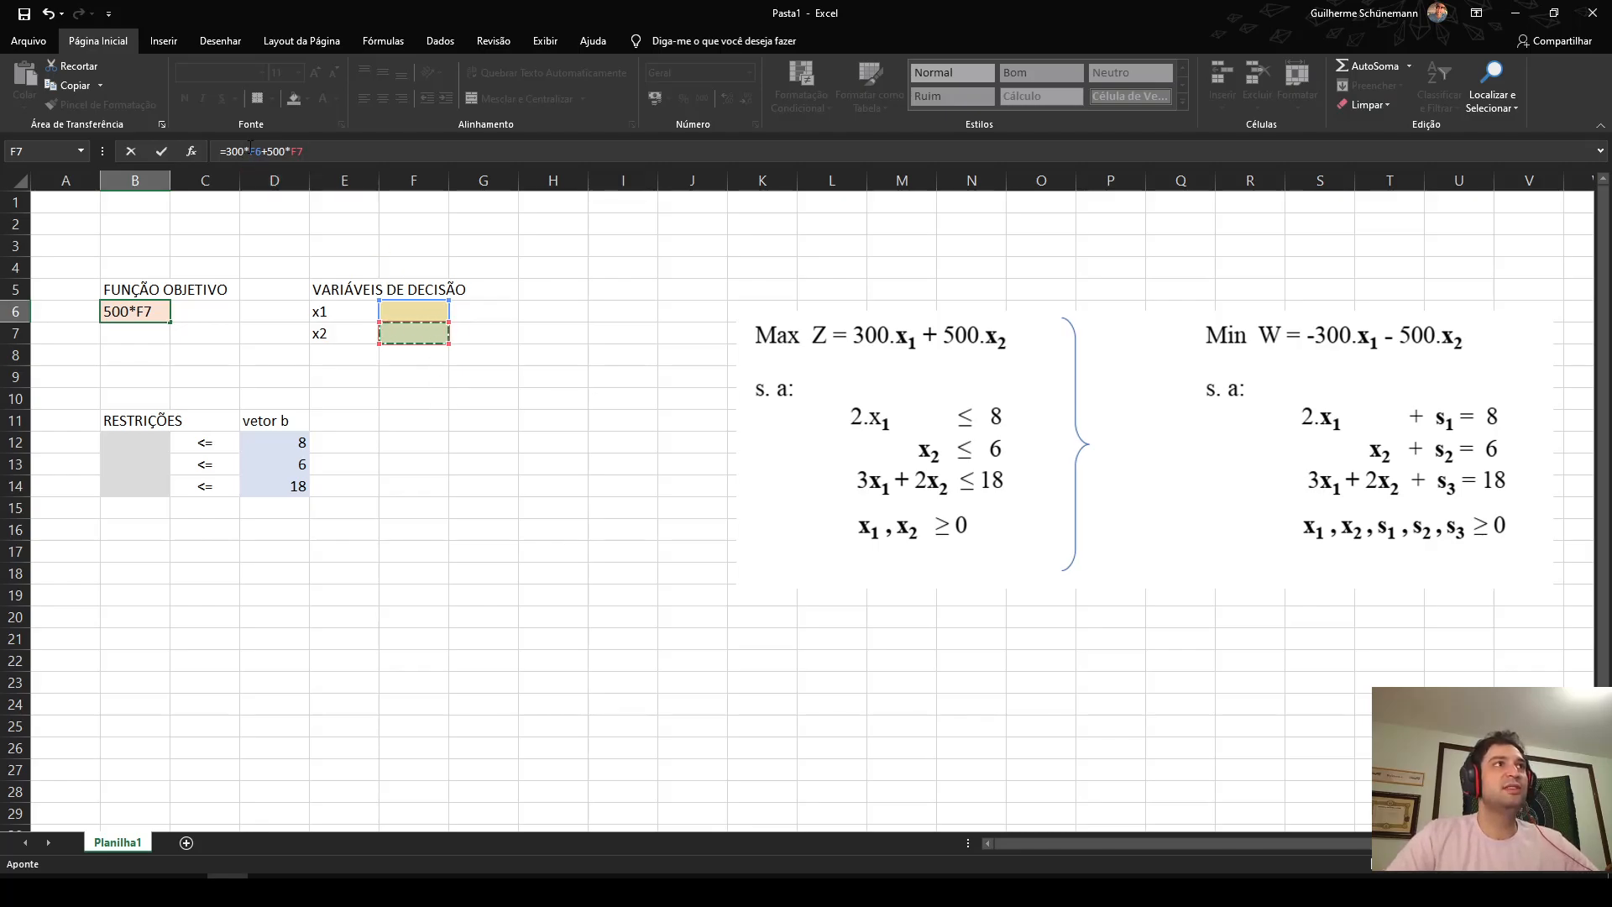
key("Return")
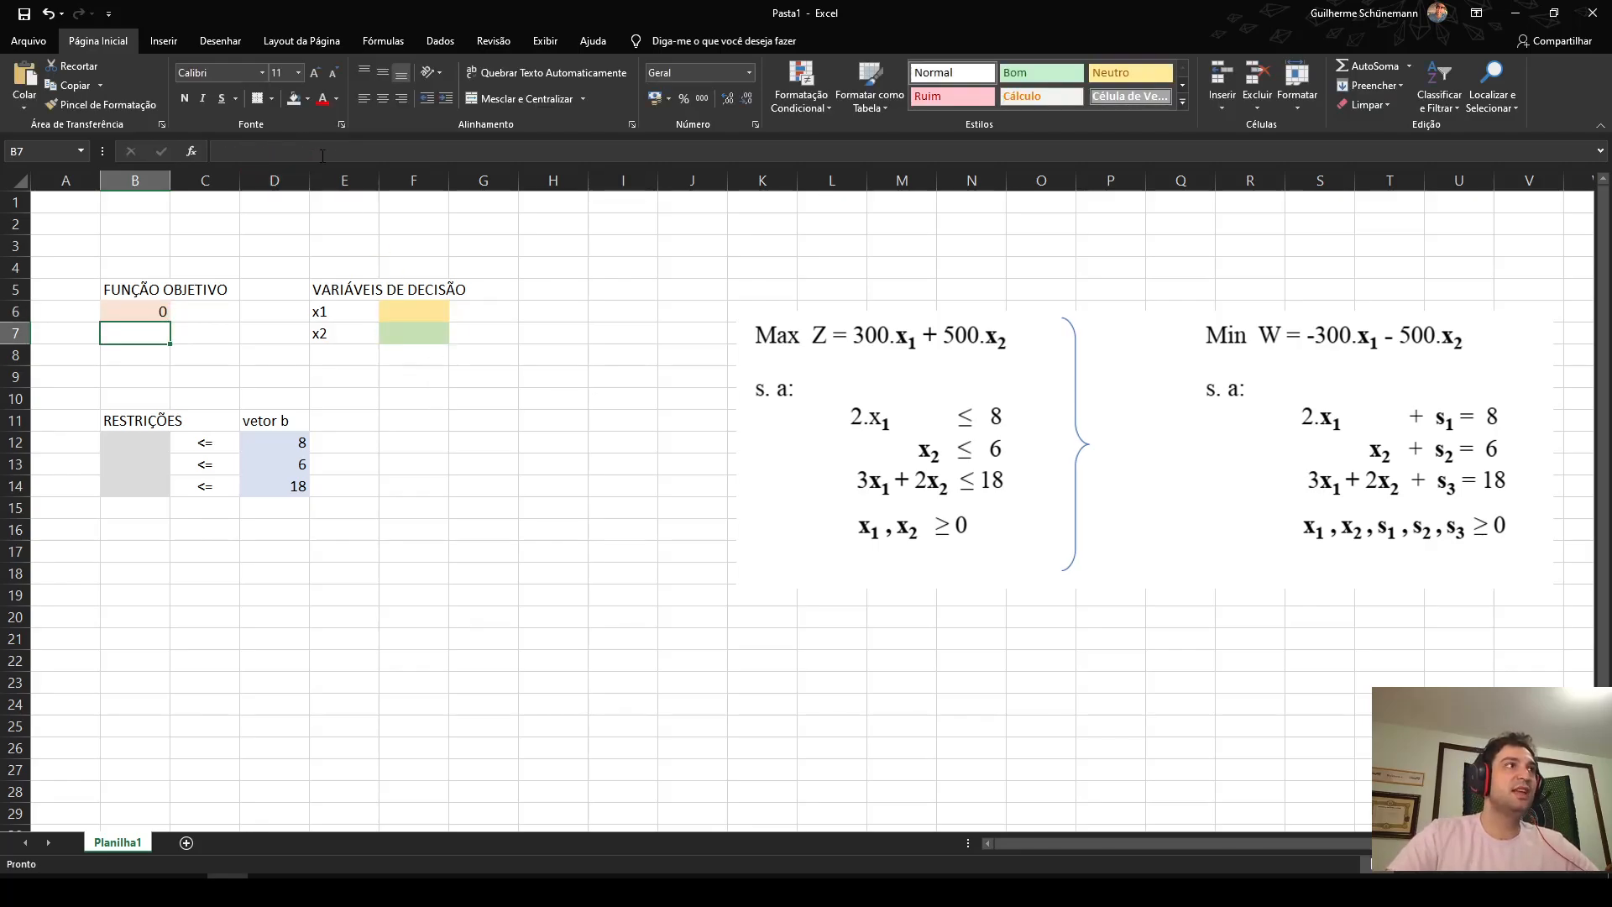
- Test the objective function by entering trial values 2 for x1 in cell F6 and 6 for x2 in cell F7
left_click(410, 321)
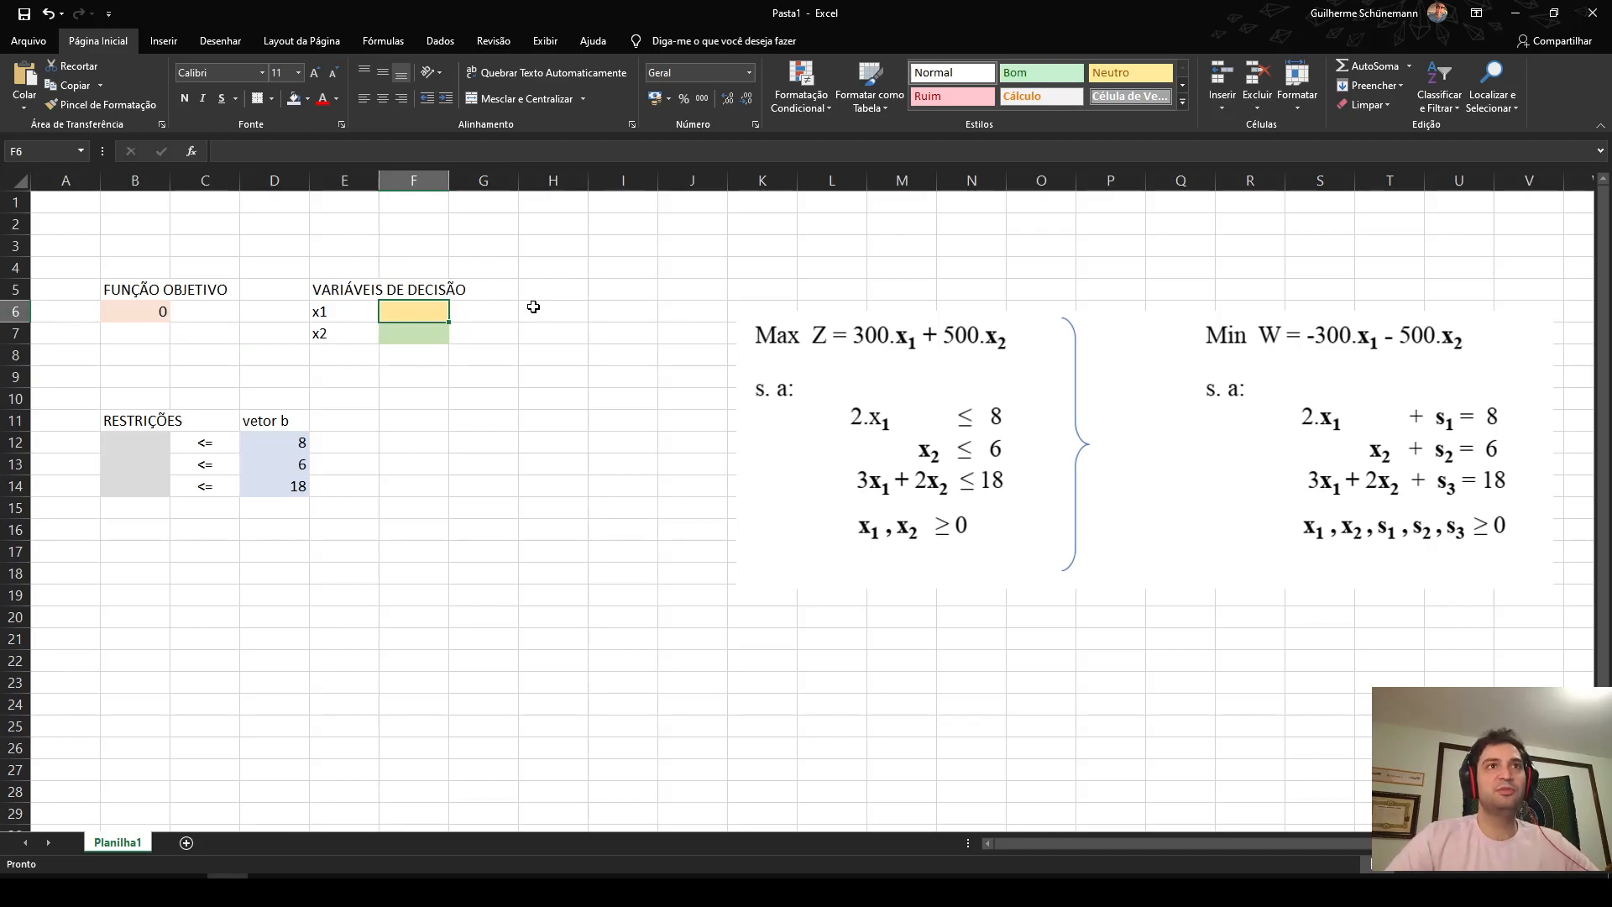
type("2")
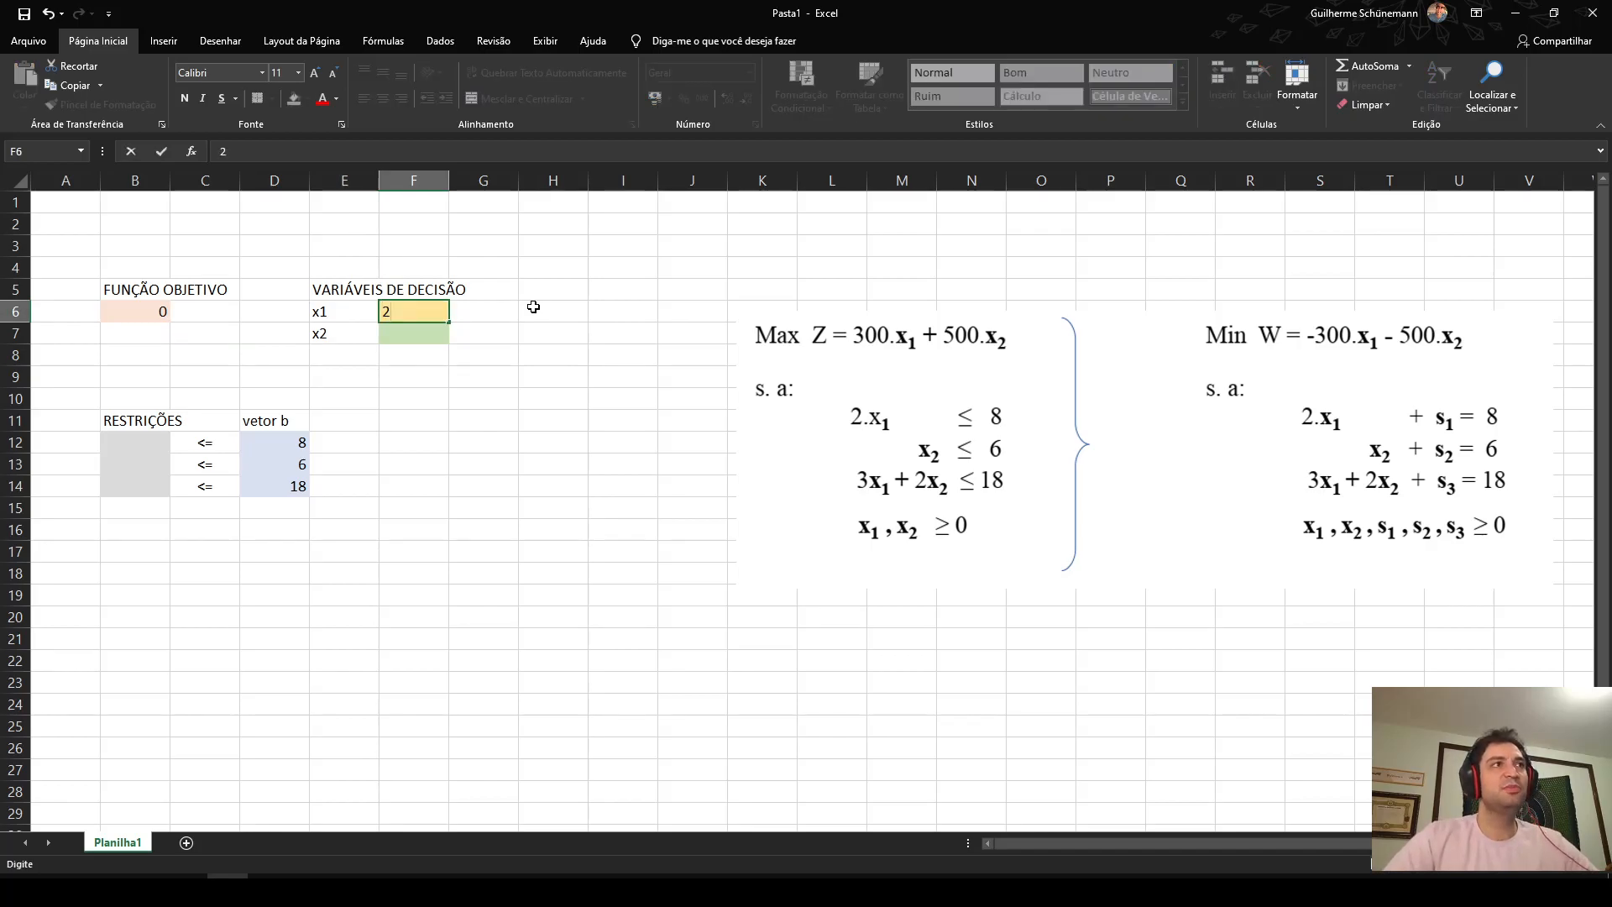
key("Return")
type("6")
key("Return")
key("Up")
key("Up")
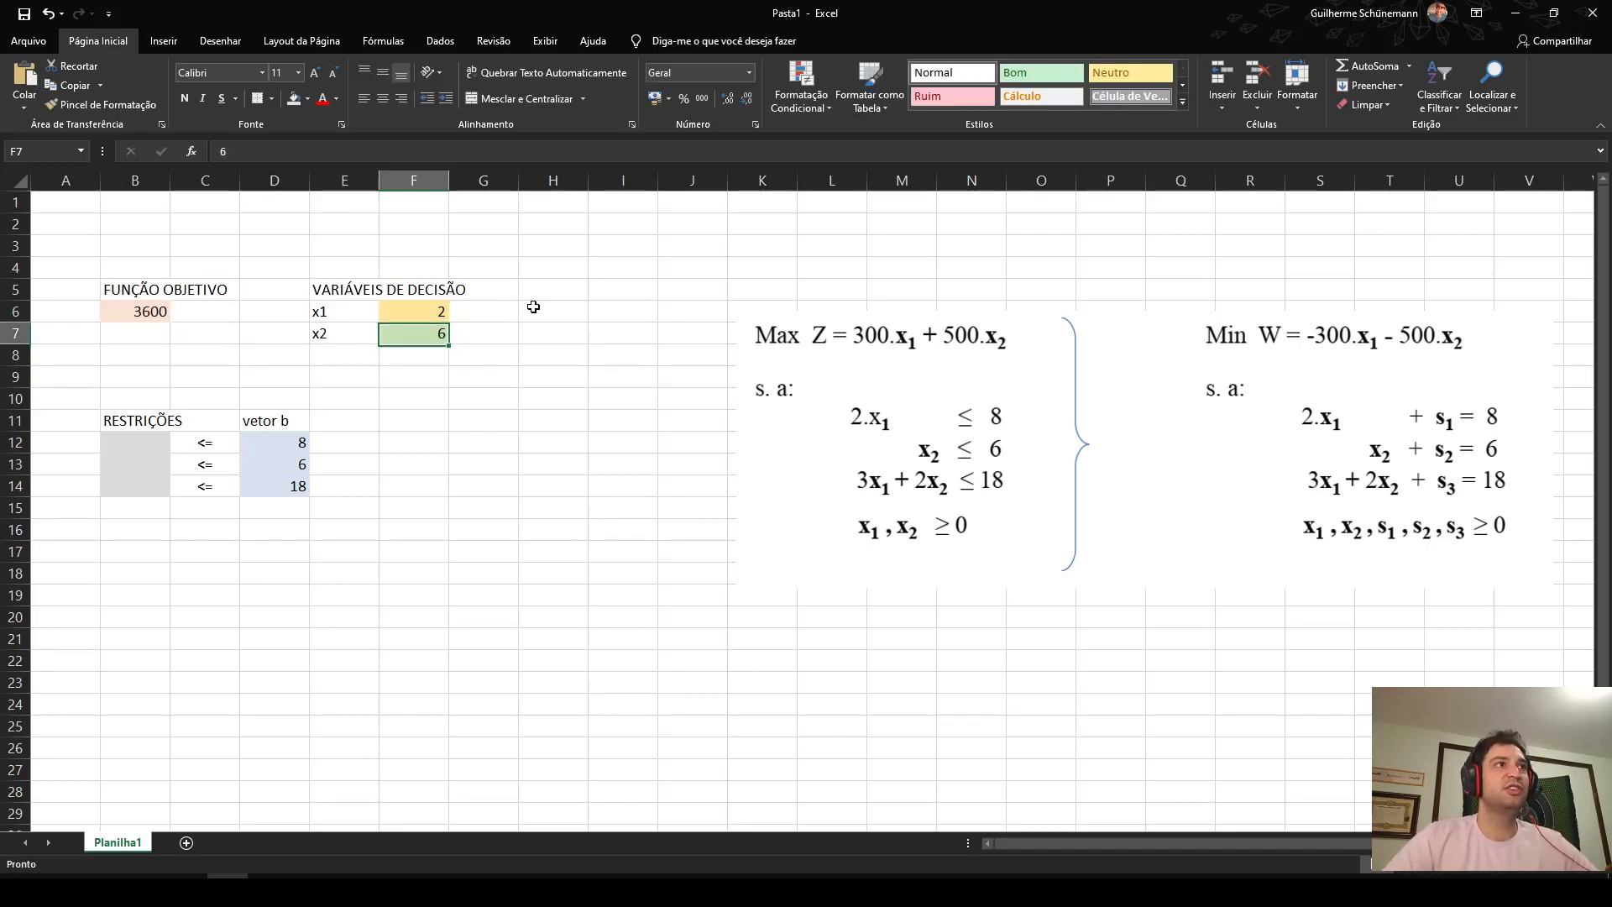
key("Down")
key("Up")
key("Down")
key("Up")
key("Left")
key("Left")
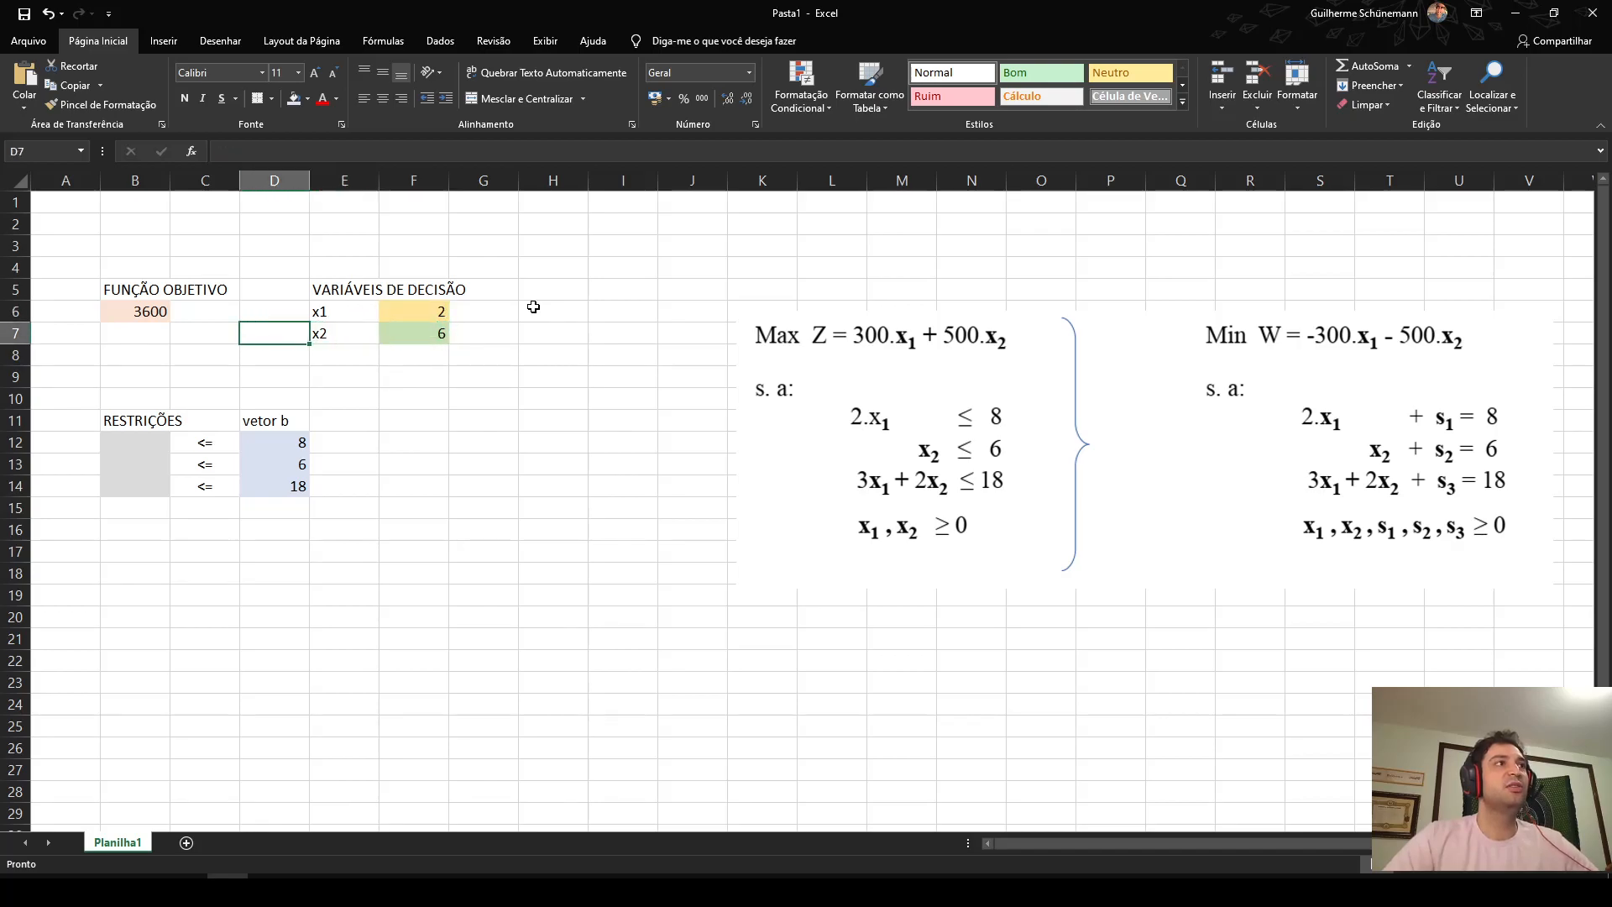
key("Up")
key("Left")
key("Left")
- Set both decision variables x1 and x2 to 0 in cells F6 and F7
left_click(440, 314)
type("0")
key("Return")
type("0")
key("Return")
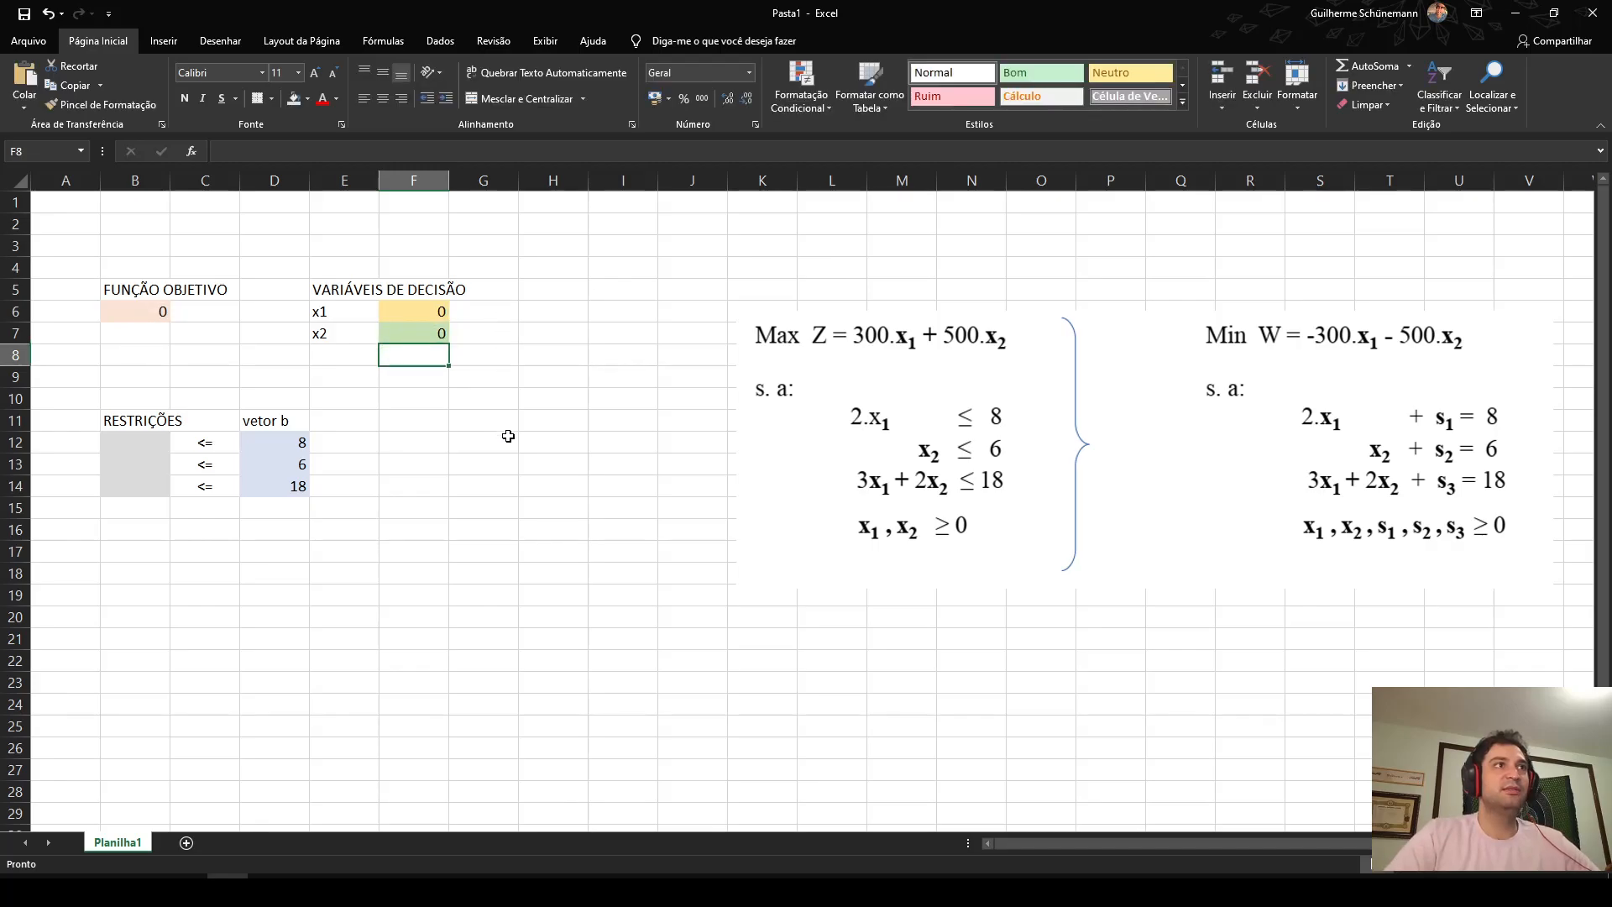
left_click(436, 317)
left_click(534, 374)
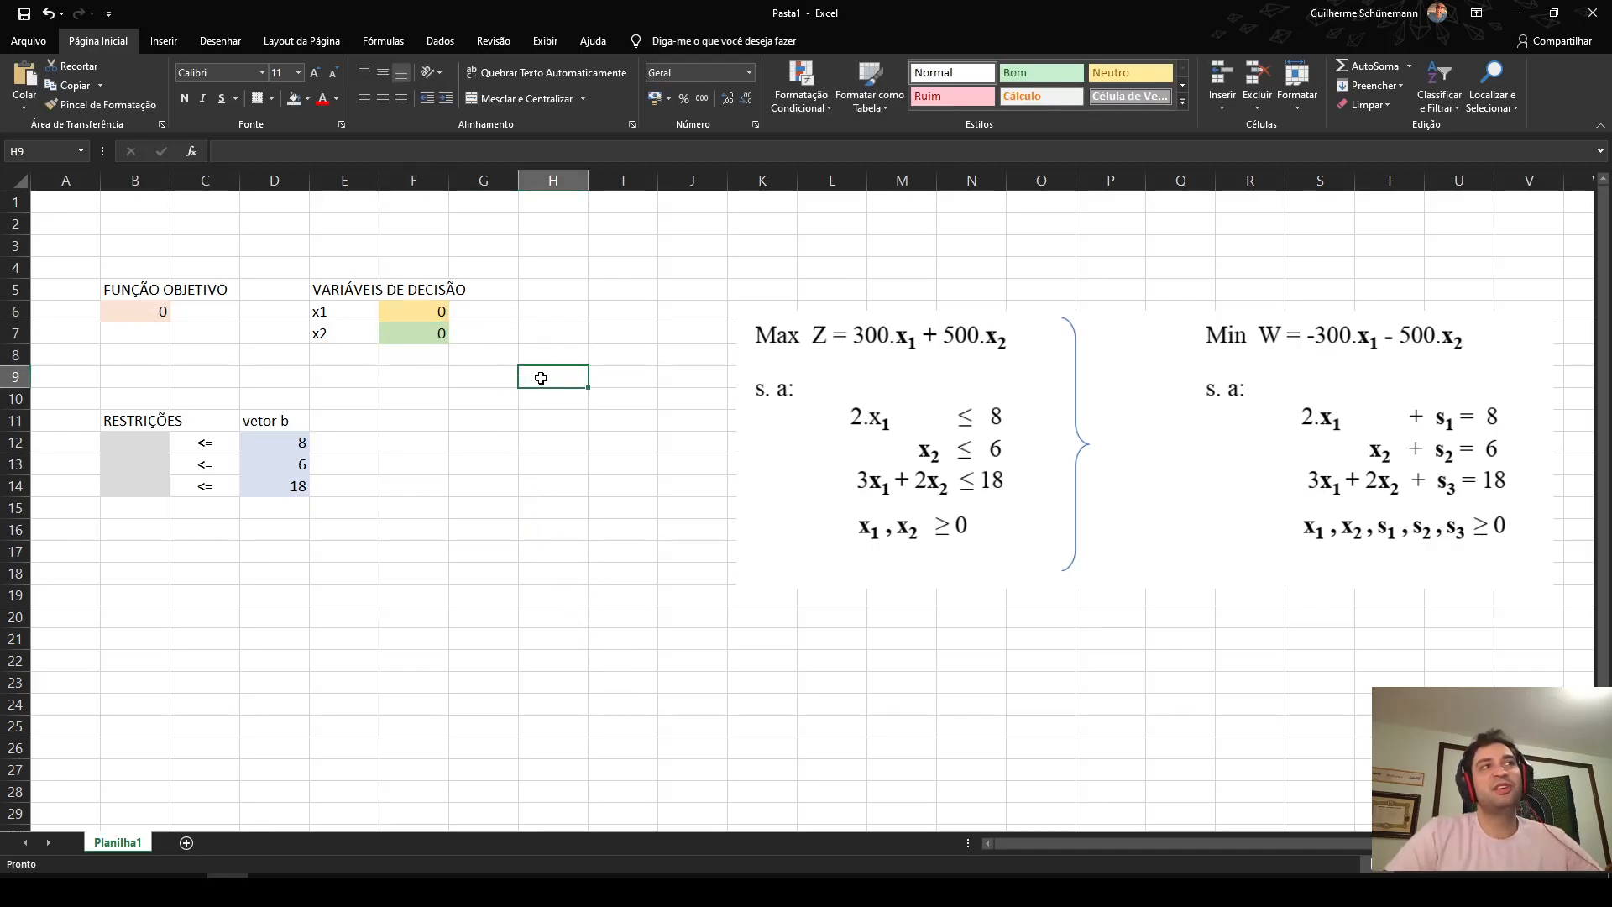
left_click(442, 313)
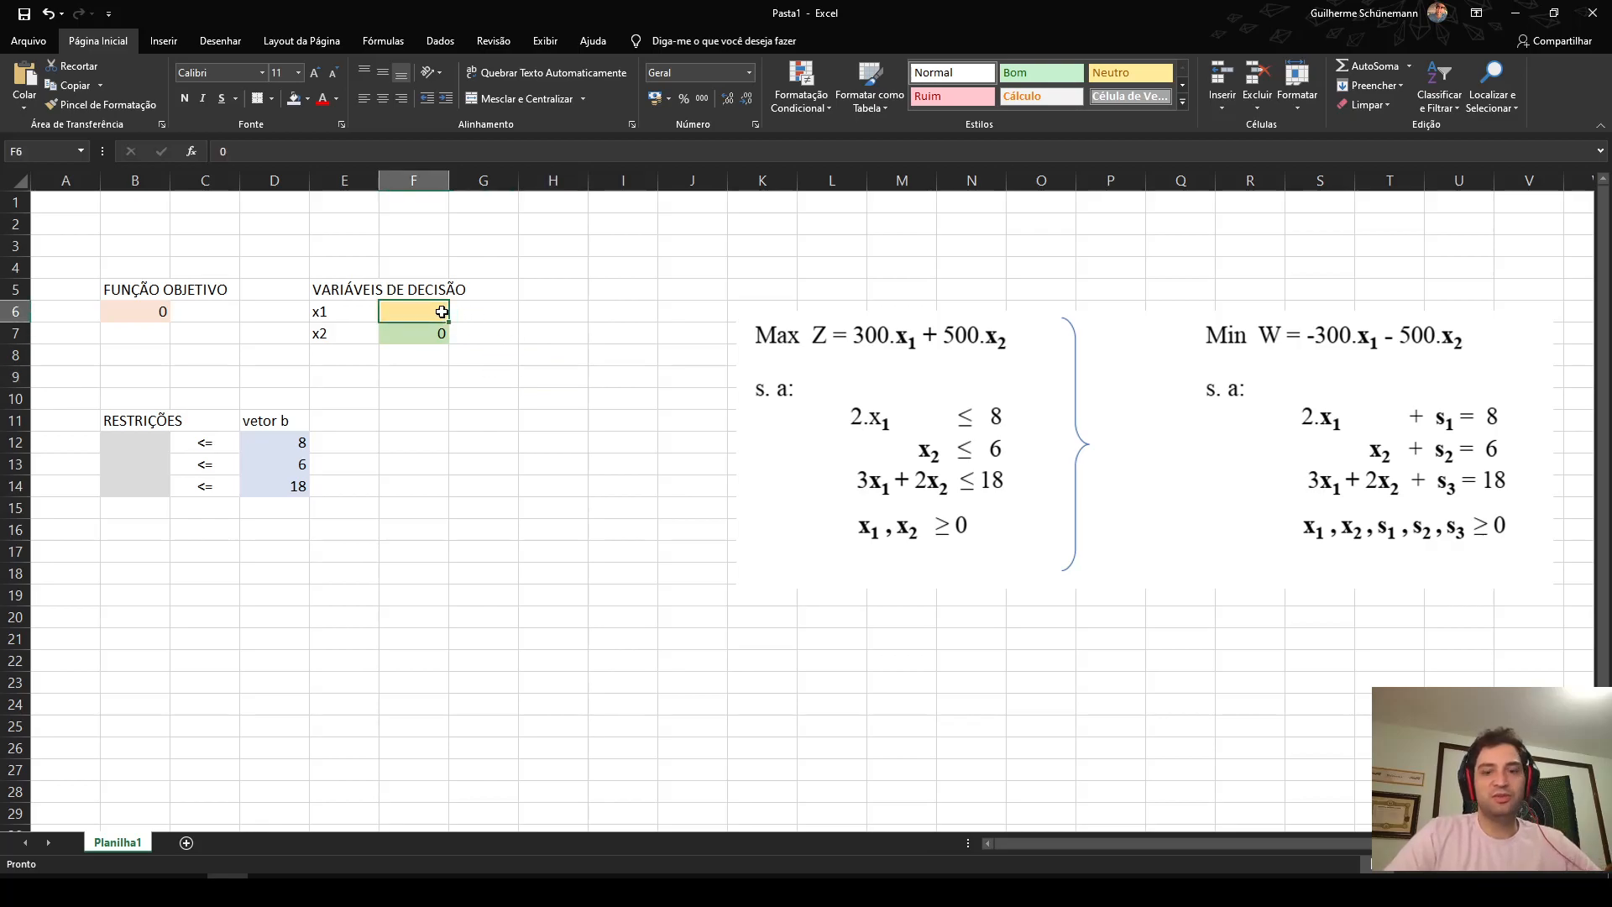
left_click(455, 403)
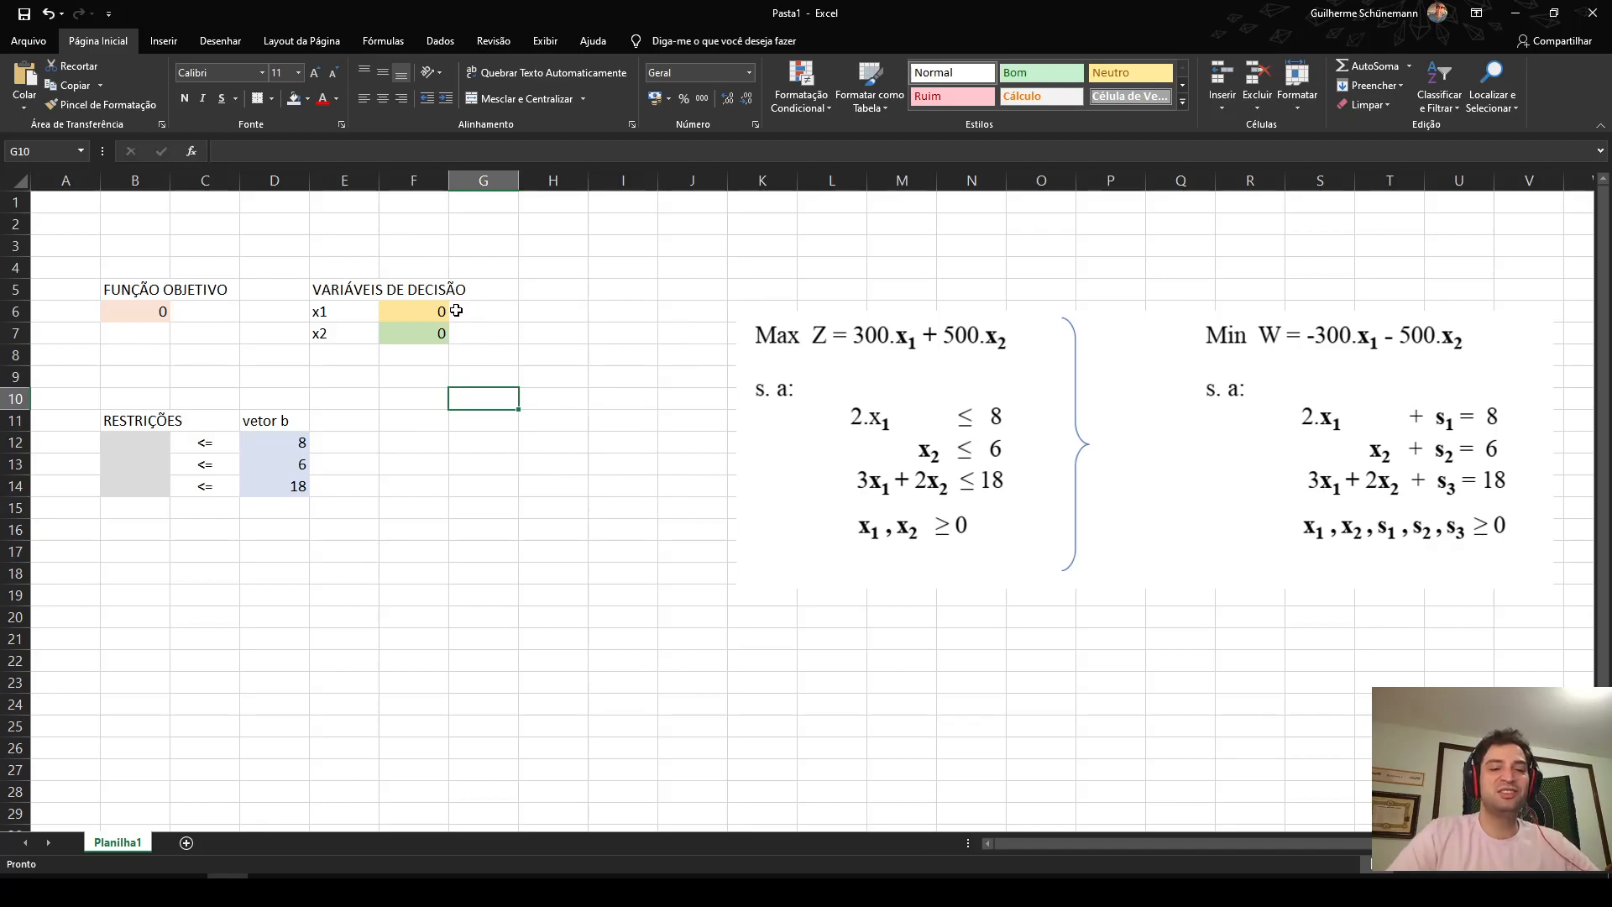
left_click(151, 443)
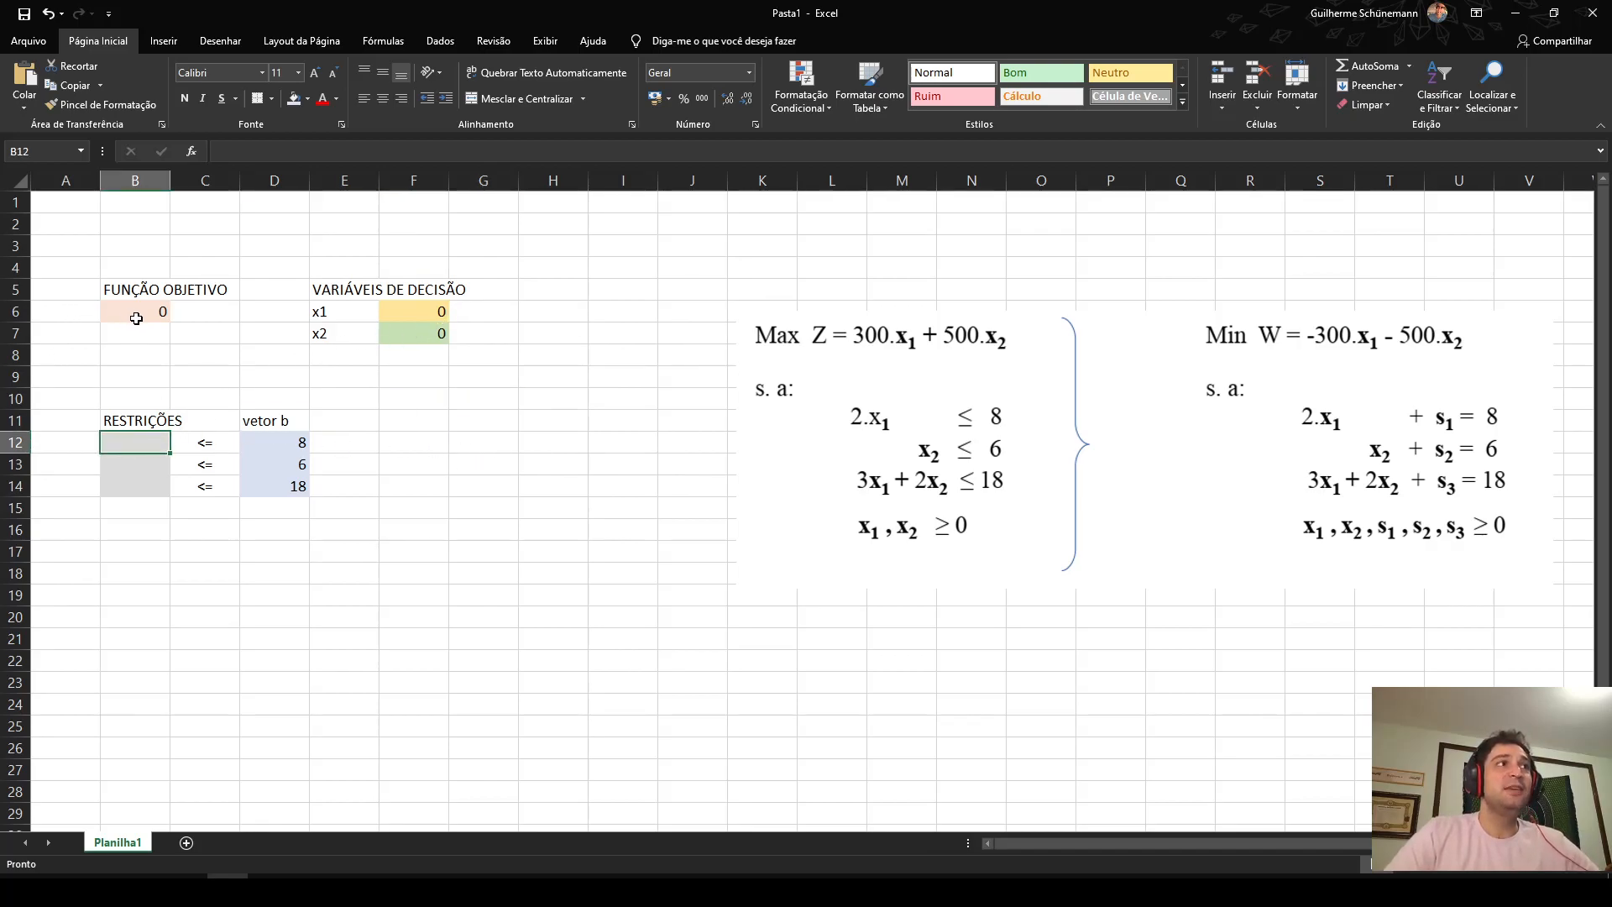
left_click(136, 318)
left_click(426, 313)
left_click(424, 338)
left_click(483, 442)
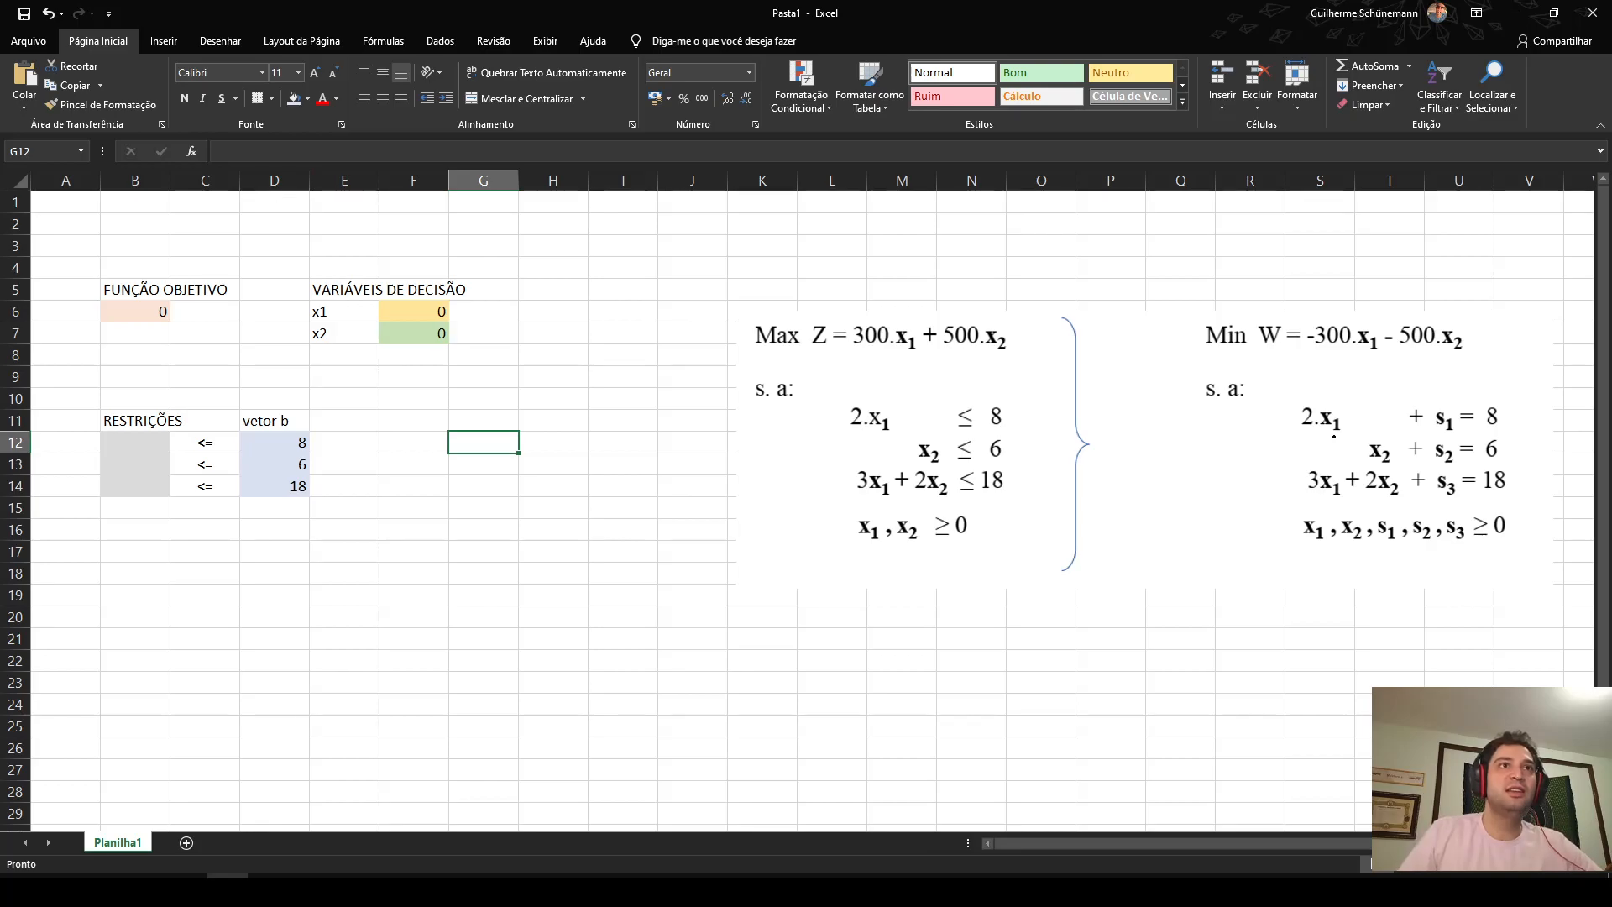
- Circle the constraints' left-hand sides in ink and handwrite R1, R2 and R3 beside rows 12 to 14 and beside the pictured constraints
mouse_move(865, 390)
left_mouse_down()
mouse_move(828, 444)
mouse_move(869, 501)
mouse_move(928, 496)
mouse_move(954, 470)
mouse_move(940, 406)
mouse_move(864, 389)
left_mouse_up()
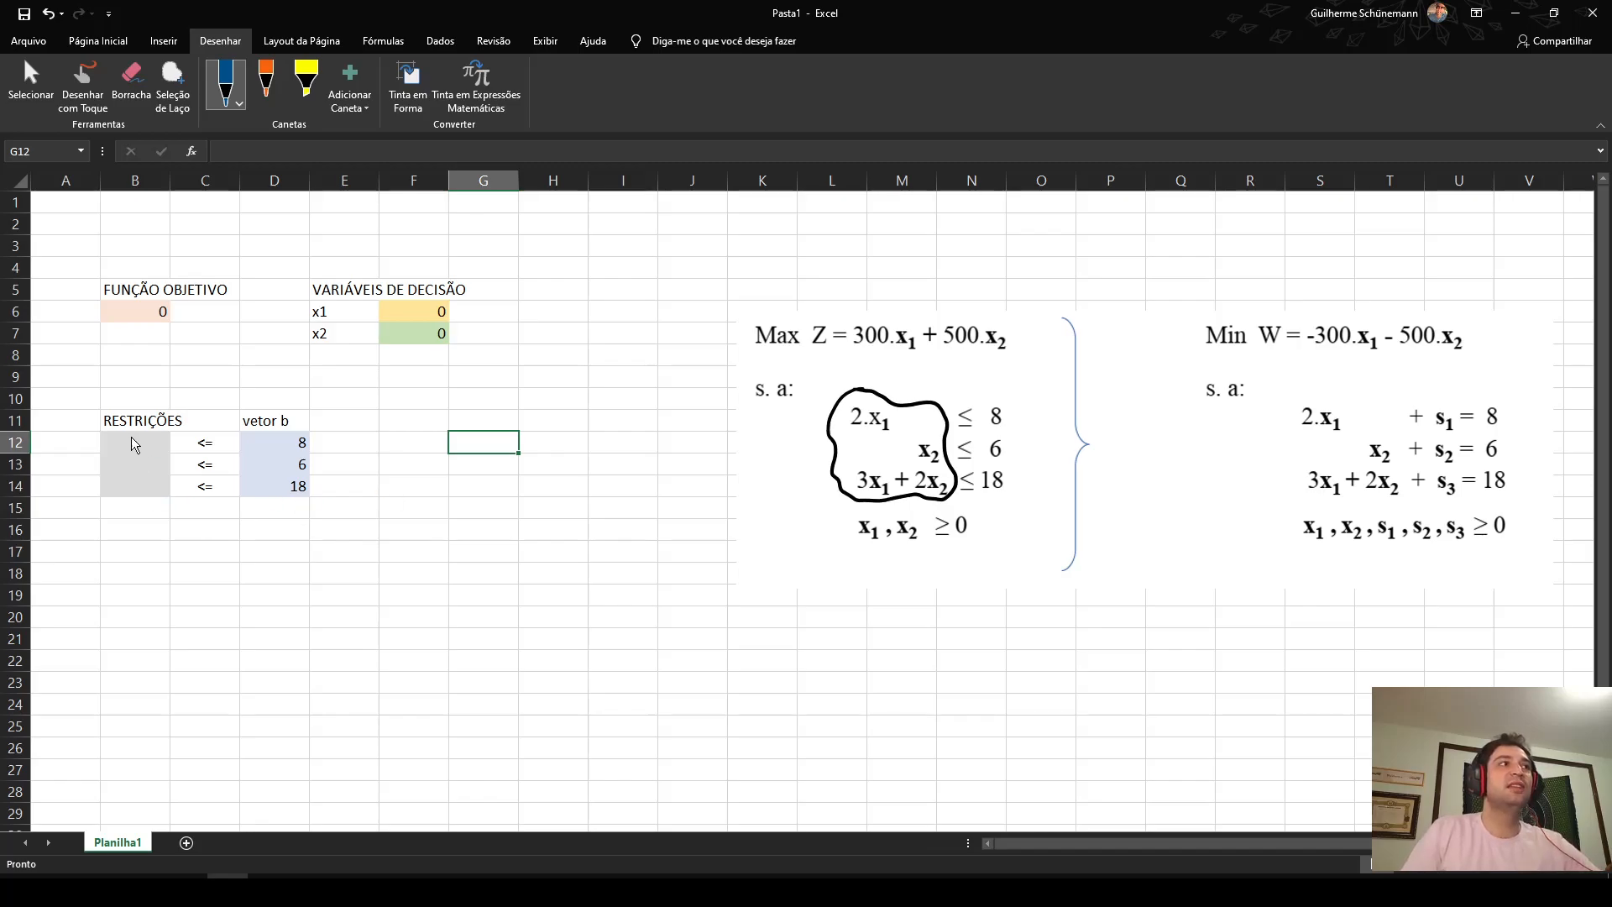
mouse_move(48, 443)
left_mouse_down()
mouse_move(76, 446)
mouse_move(64, 475)
left_mouse_up()
left_click_drag(72, 456, 84, 473)
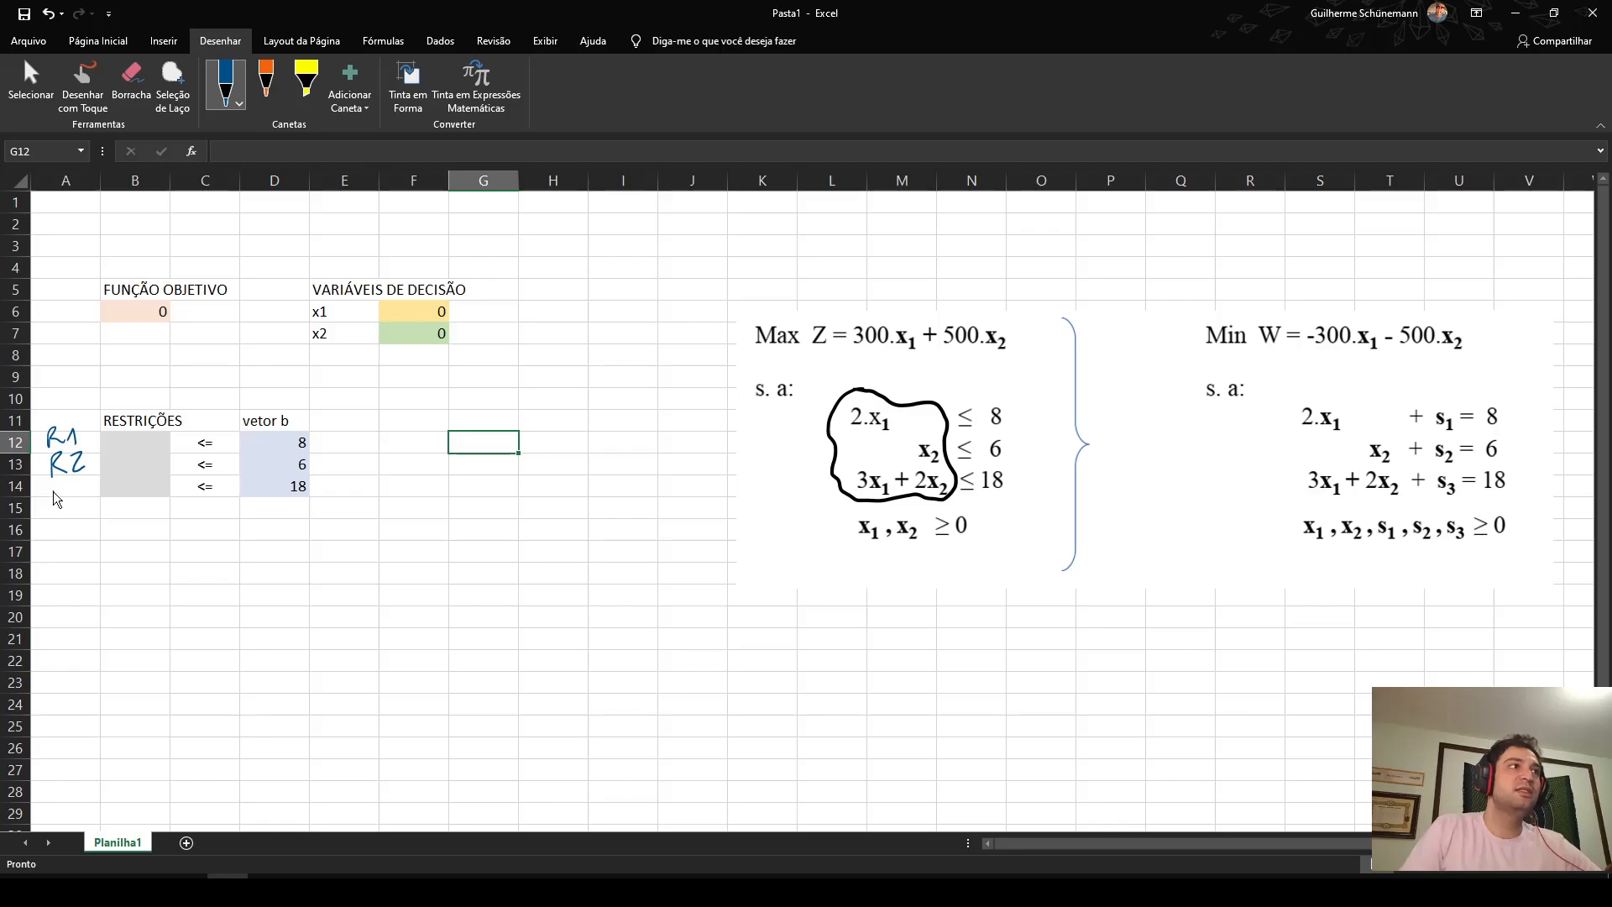
mouse_move(790, 429)
left_mouse_down()
mouse_move(814, 429)
mouse_move(789, 453)
mouse_move(803, 467)
left_mouse_up()
mouse_move(809, 446)
left_mouse_down()
mouse_move(829, 465)
mouse_move(811, 508)
left_mouse_up()
- Box the non-negativity condition x1, x2 ≥ 0 in ink and draw an arrow from it to the handwritten word solver
mouse_move(815, 482)
left_mouse_down()
mouse_move(816, 506)
mouse_move(951, 503)
left_mouse_up()
mouse_move(856, 522)
left_mouse_down()
mouse_move(842, 543)
mouse_move(965, 551)
mouse_move(948, 505)
mouse_move(913, 644)
left_mouse_up()
mouse_move(931, 626)
left_mouse_down()
mouse_move(957, 642)
mouse_move(1026, 620)
left_mouse_up()
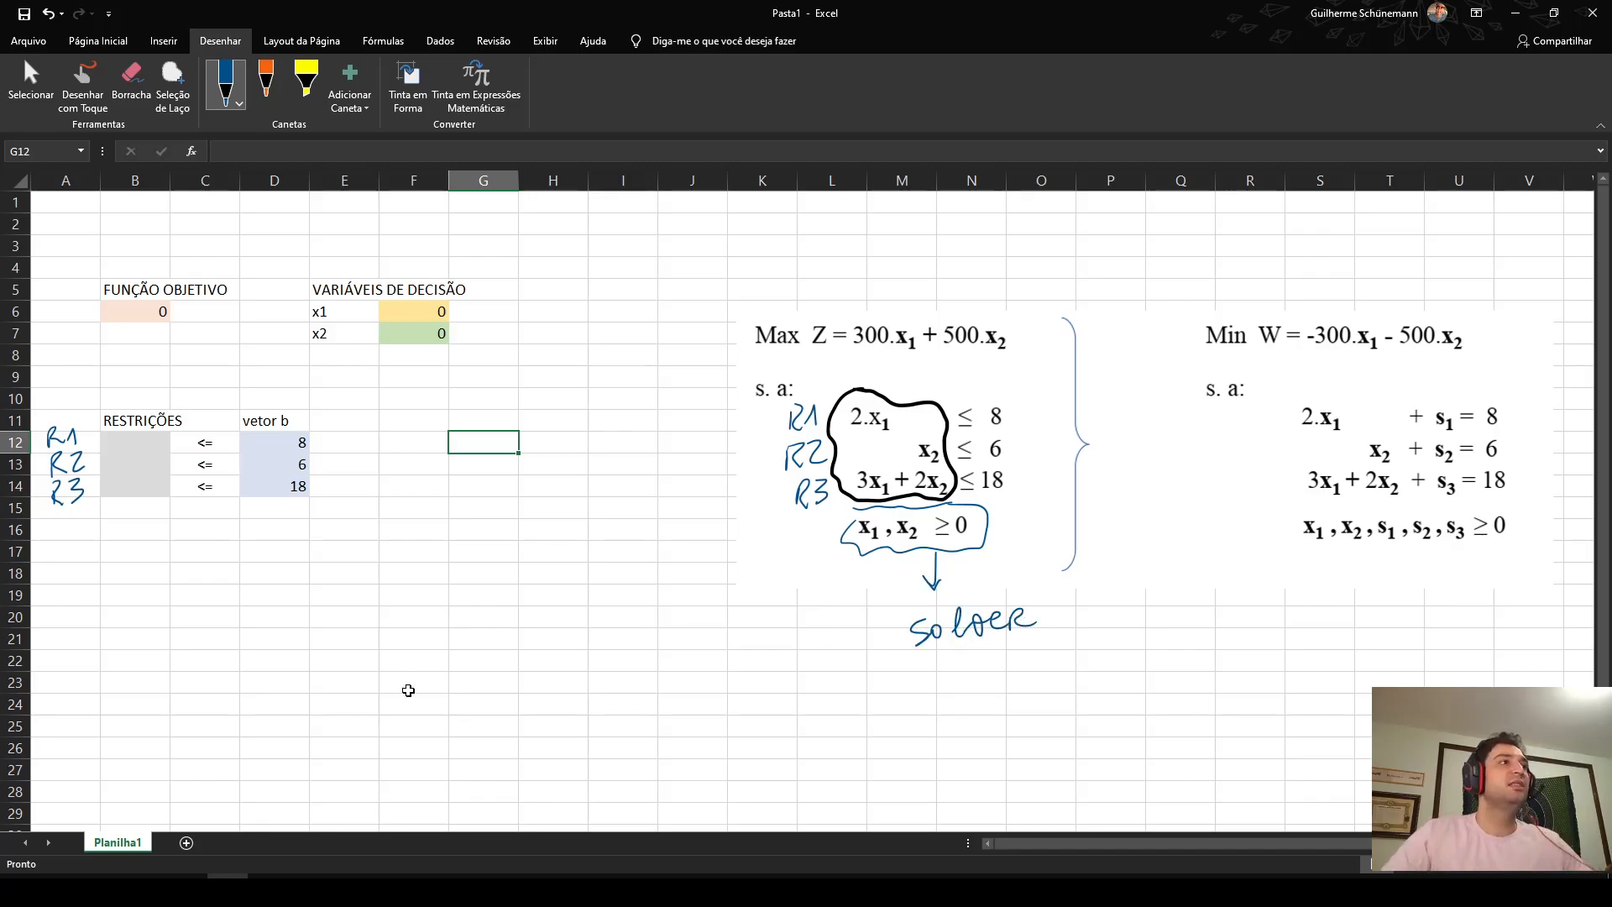
- Enter the first constraint's formula =2*F6 in cell B12 and check it
left_click(137, 442)
type("=2*")
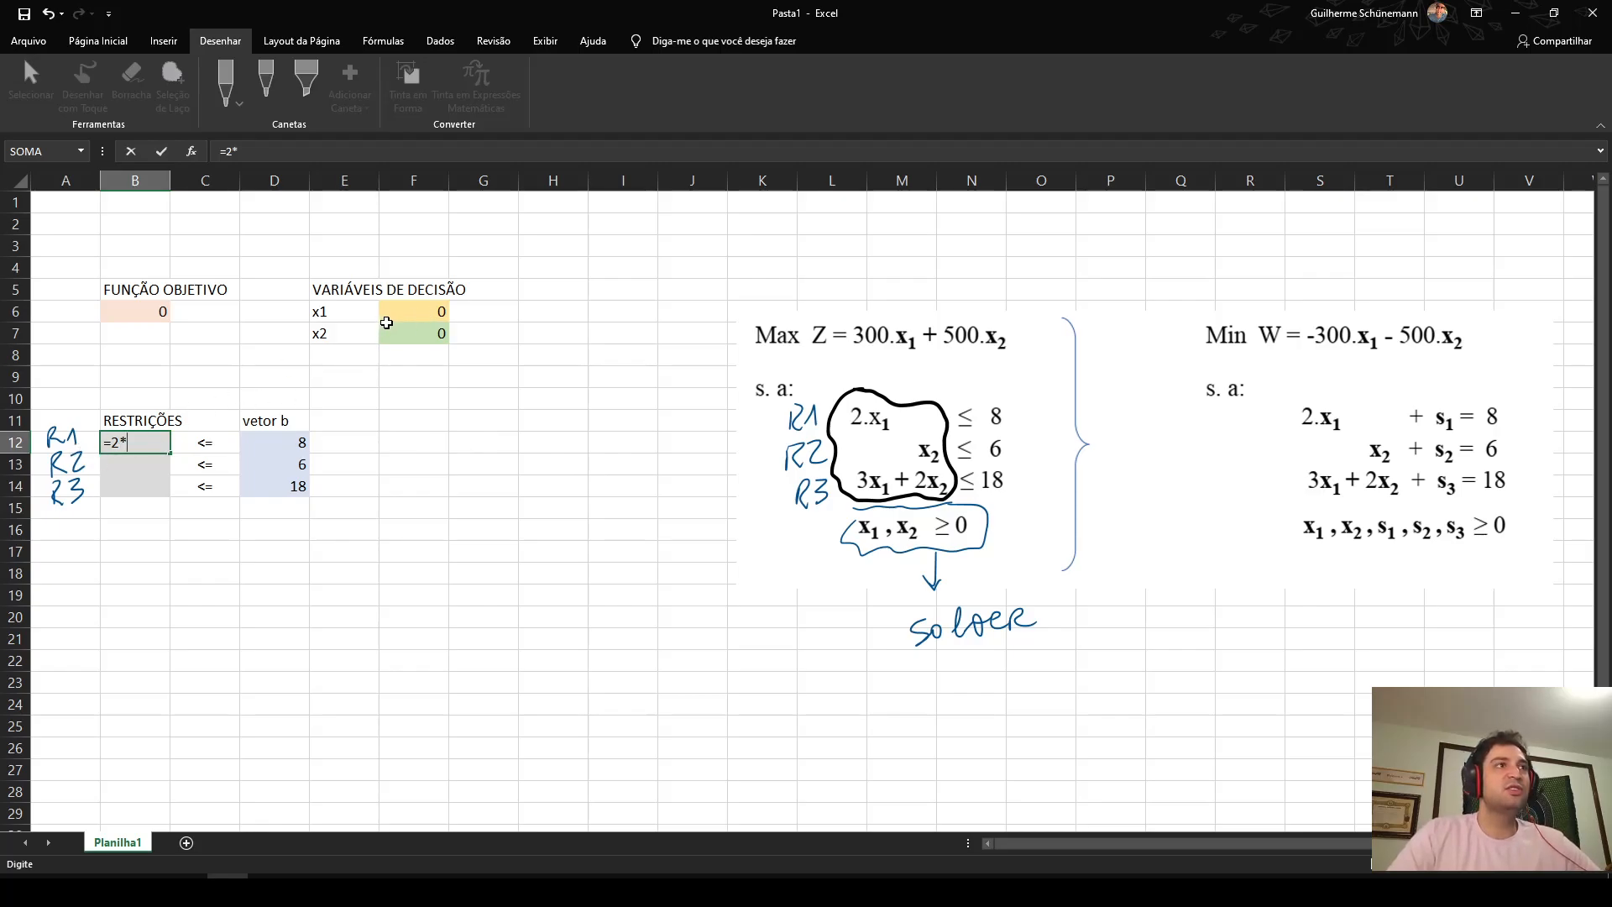
left_click(437, 312)
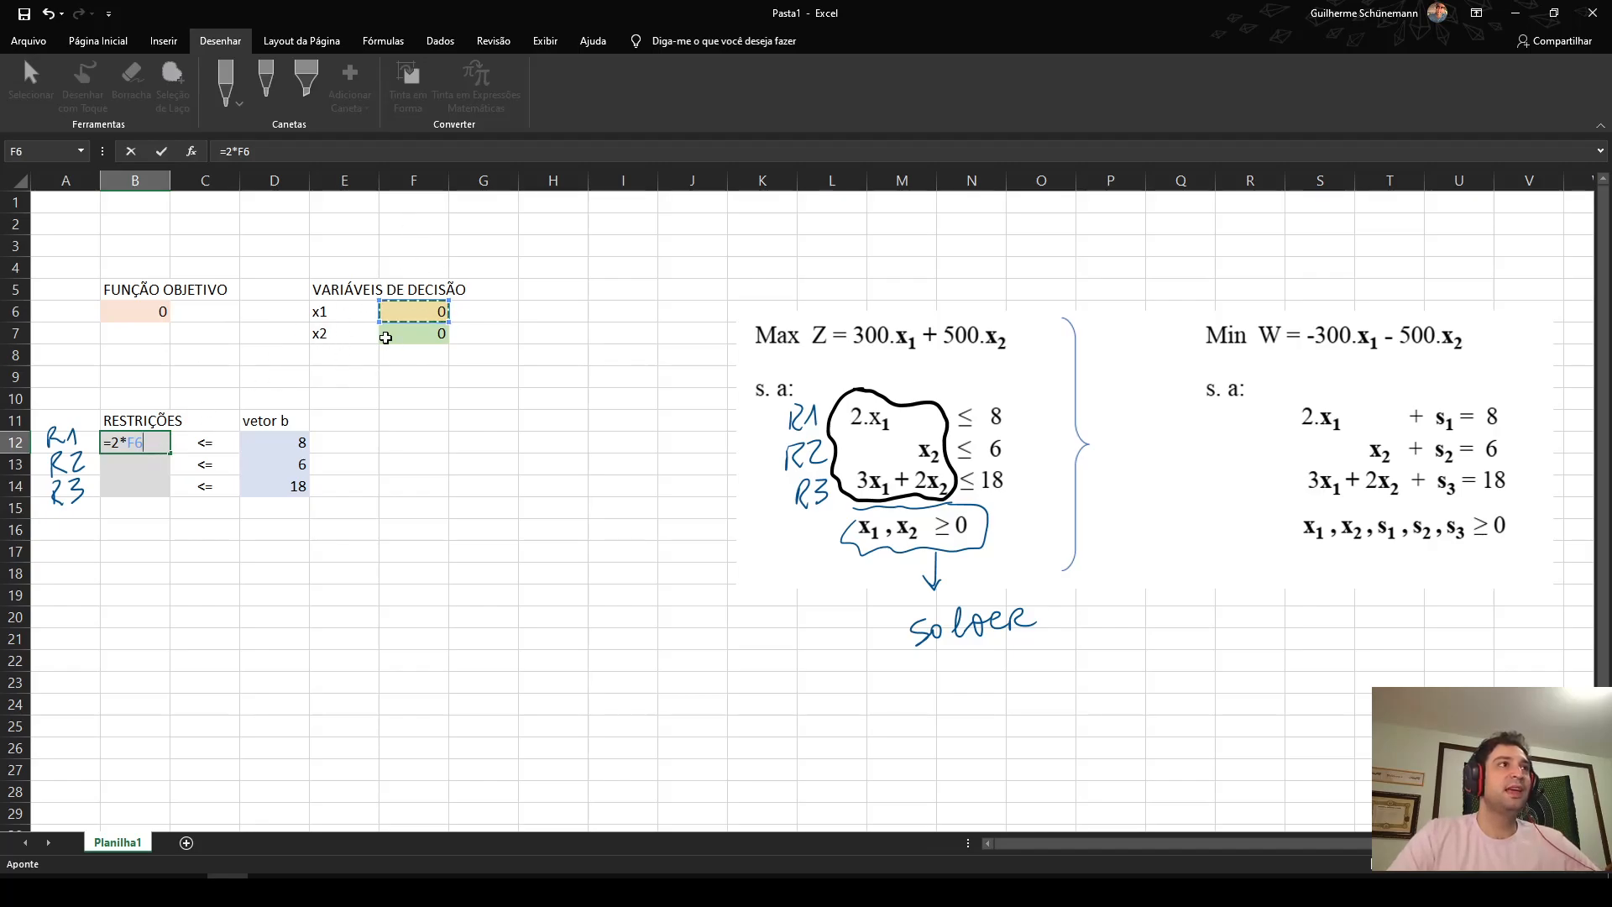
key("Return")
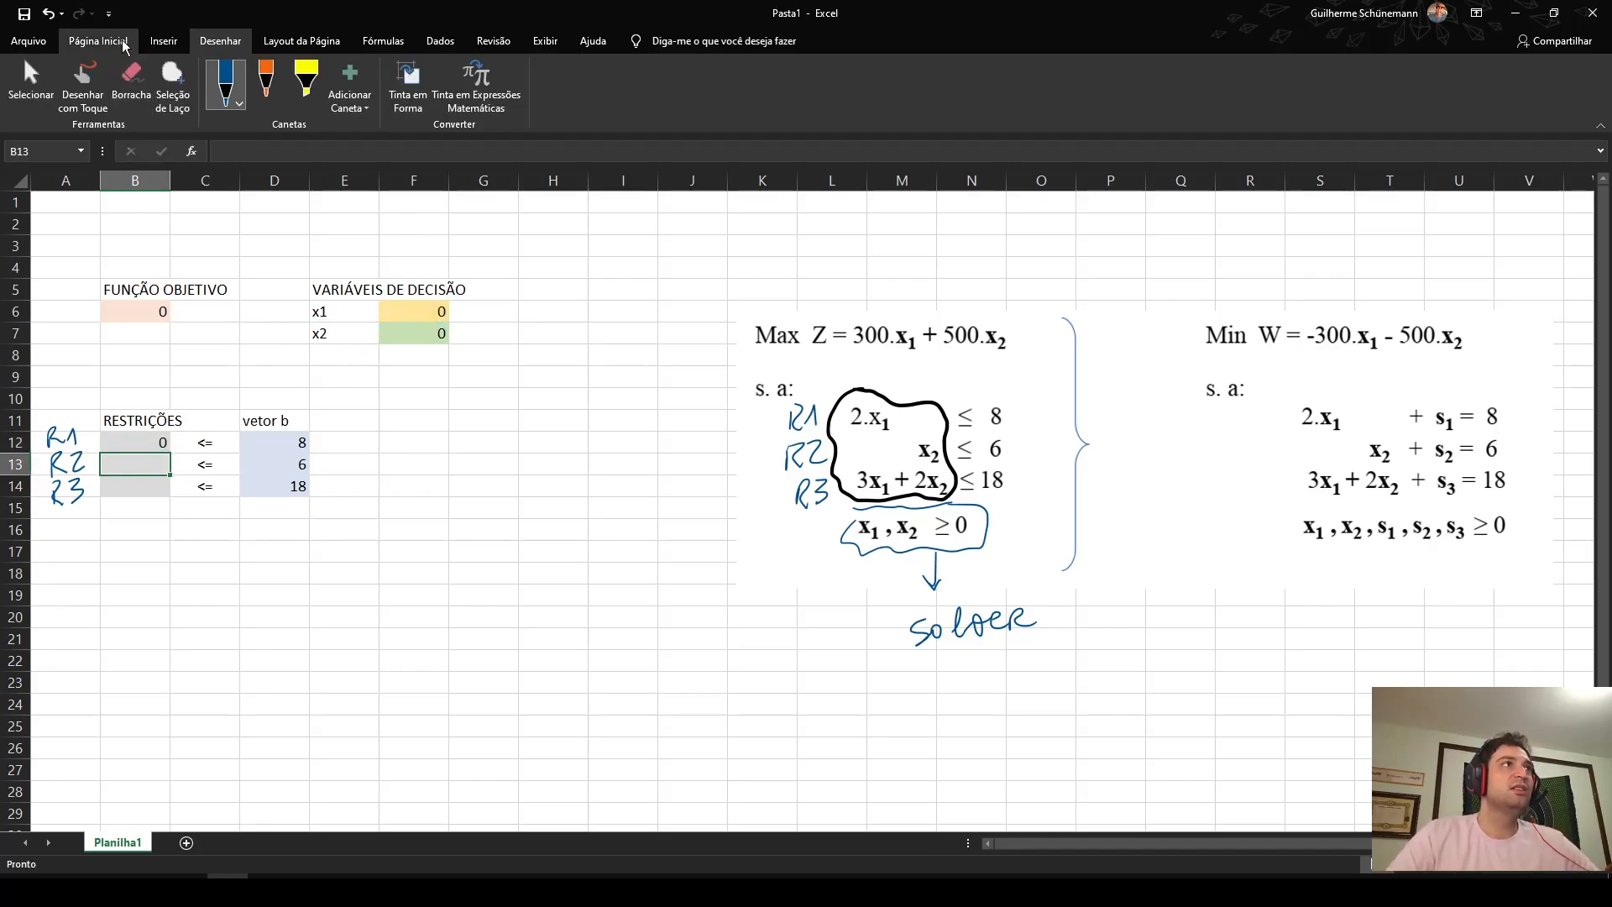
left_click(98, 41)
left_click(140, 433)
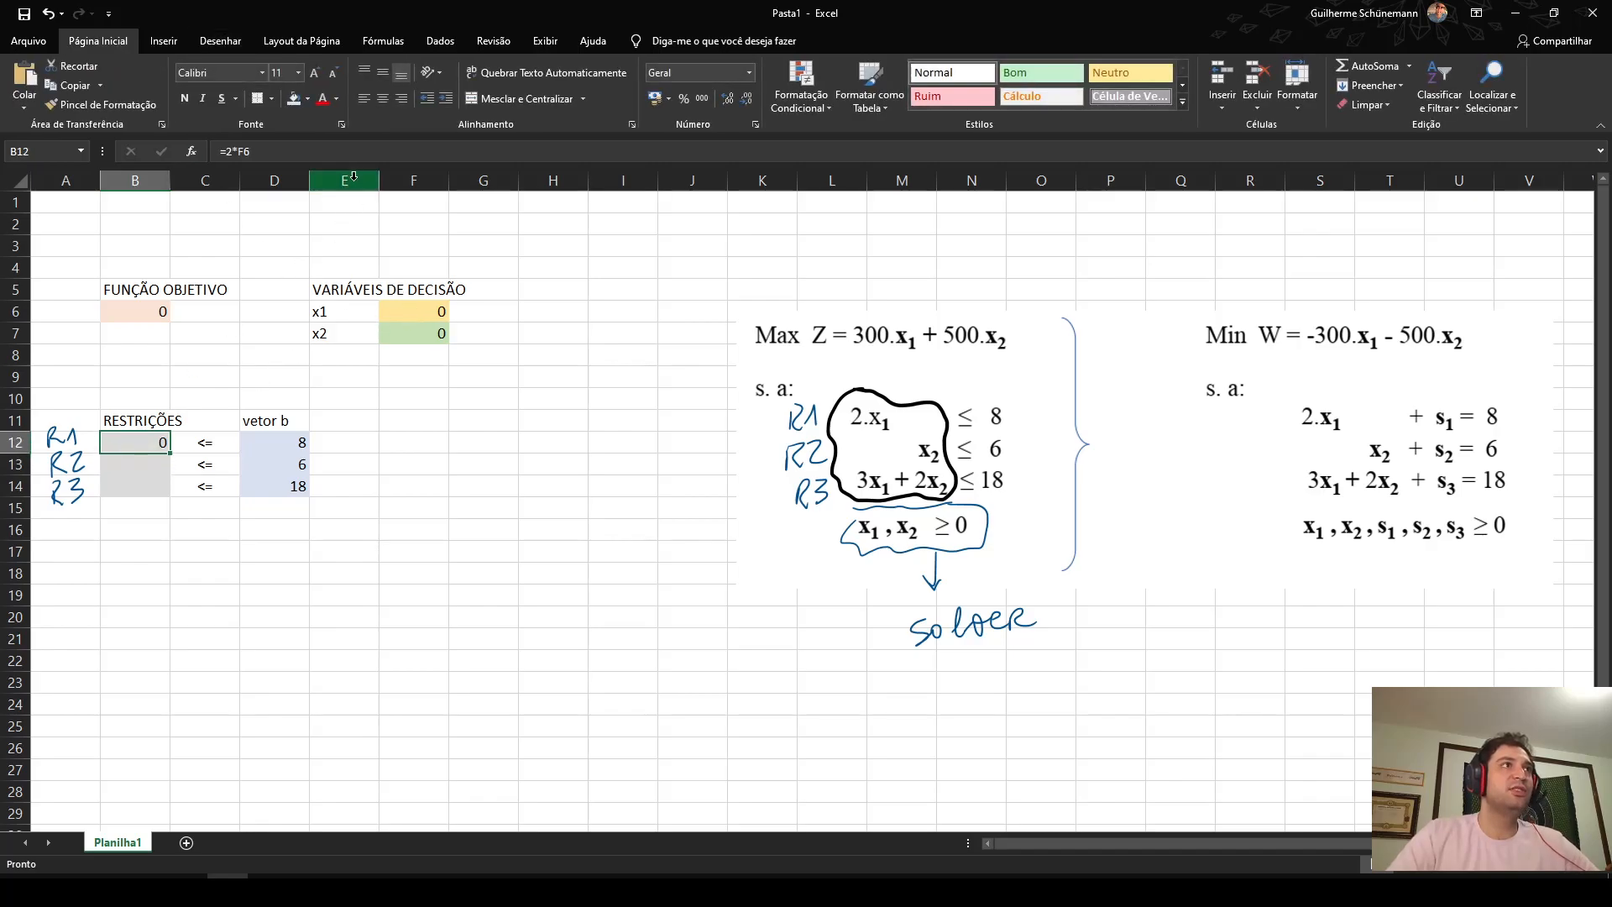
left_click(291, 152)
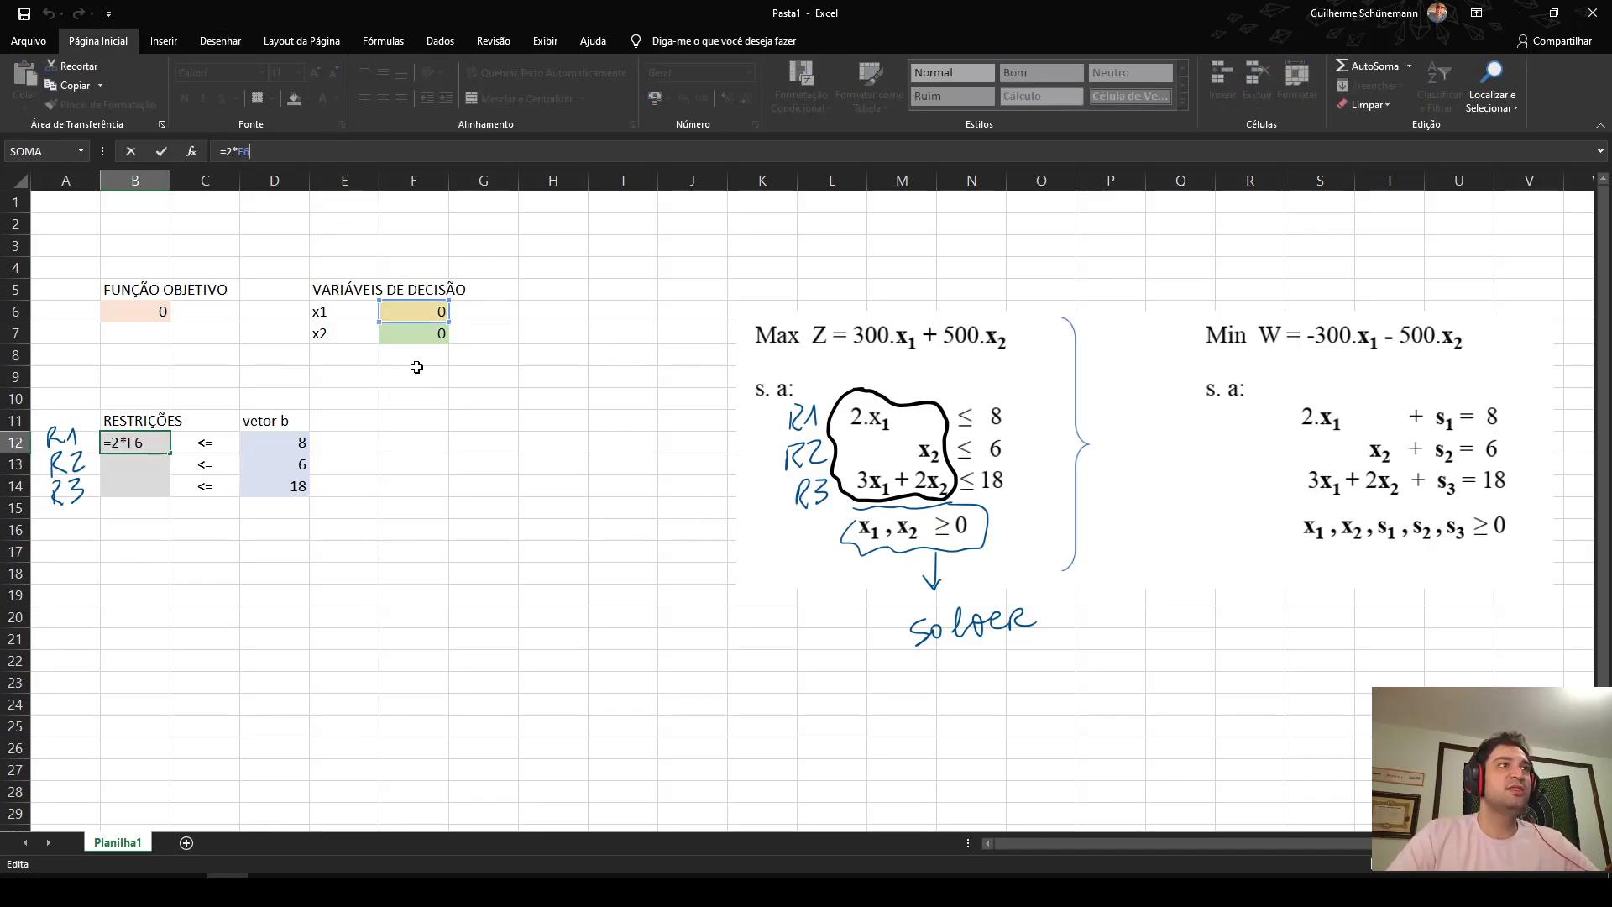
key("Escape")
- Enter the second constraint's formula =F7 in cell B13 and check it
left_click(152, 469)
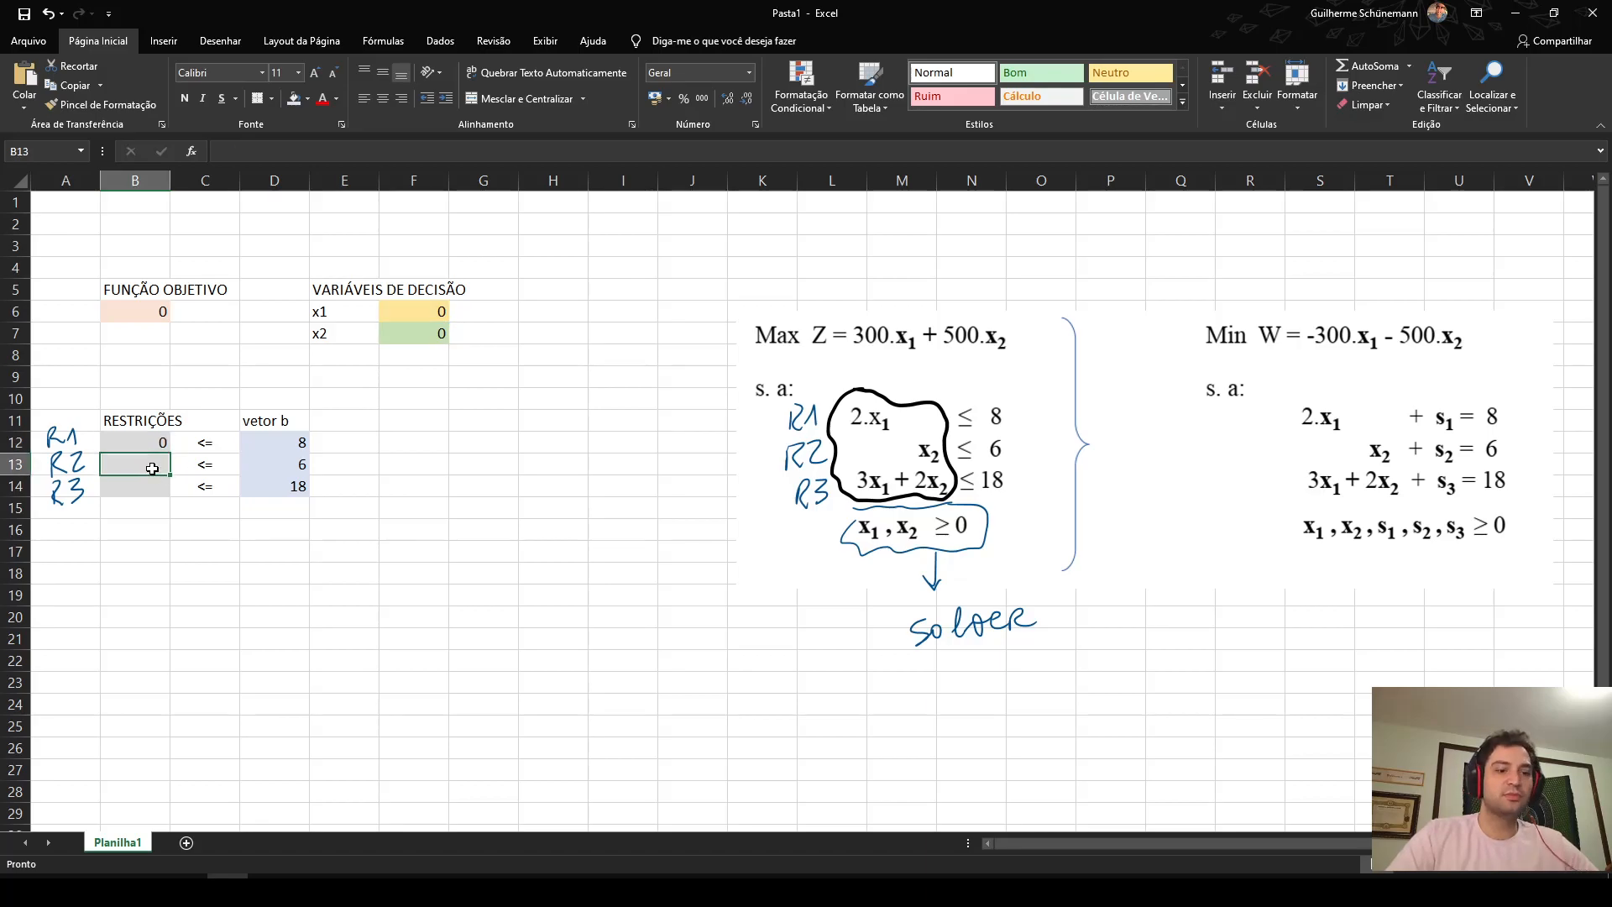
type("=")
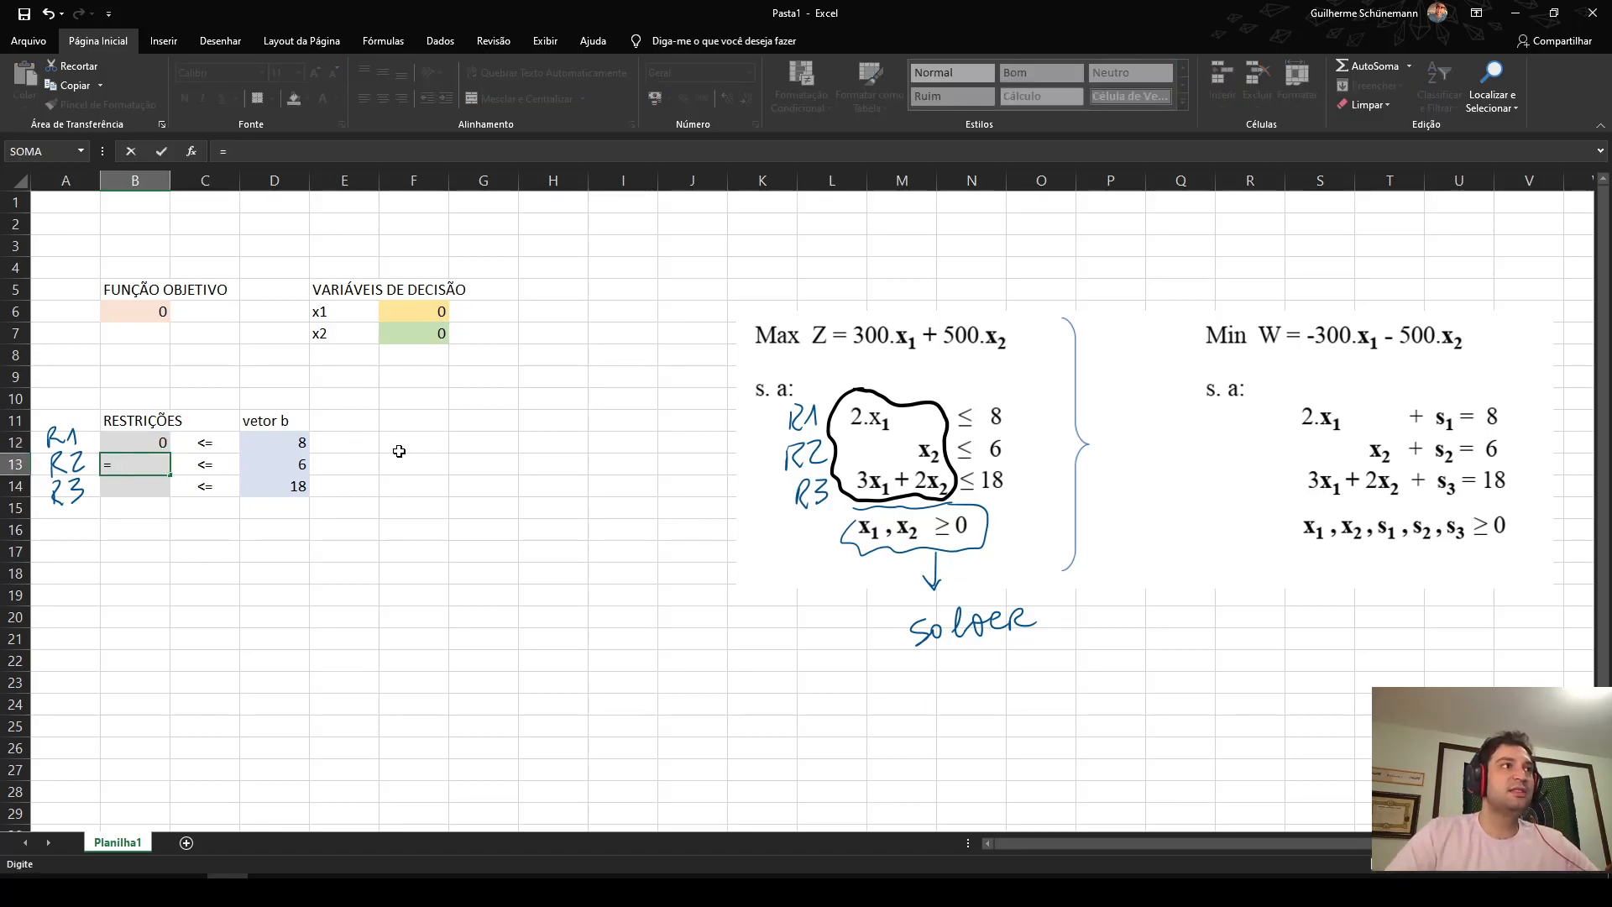
type("1*")
left_click(413, 334)
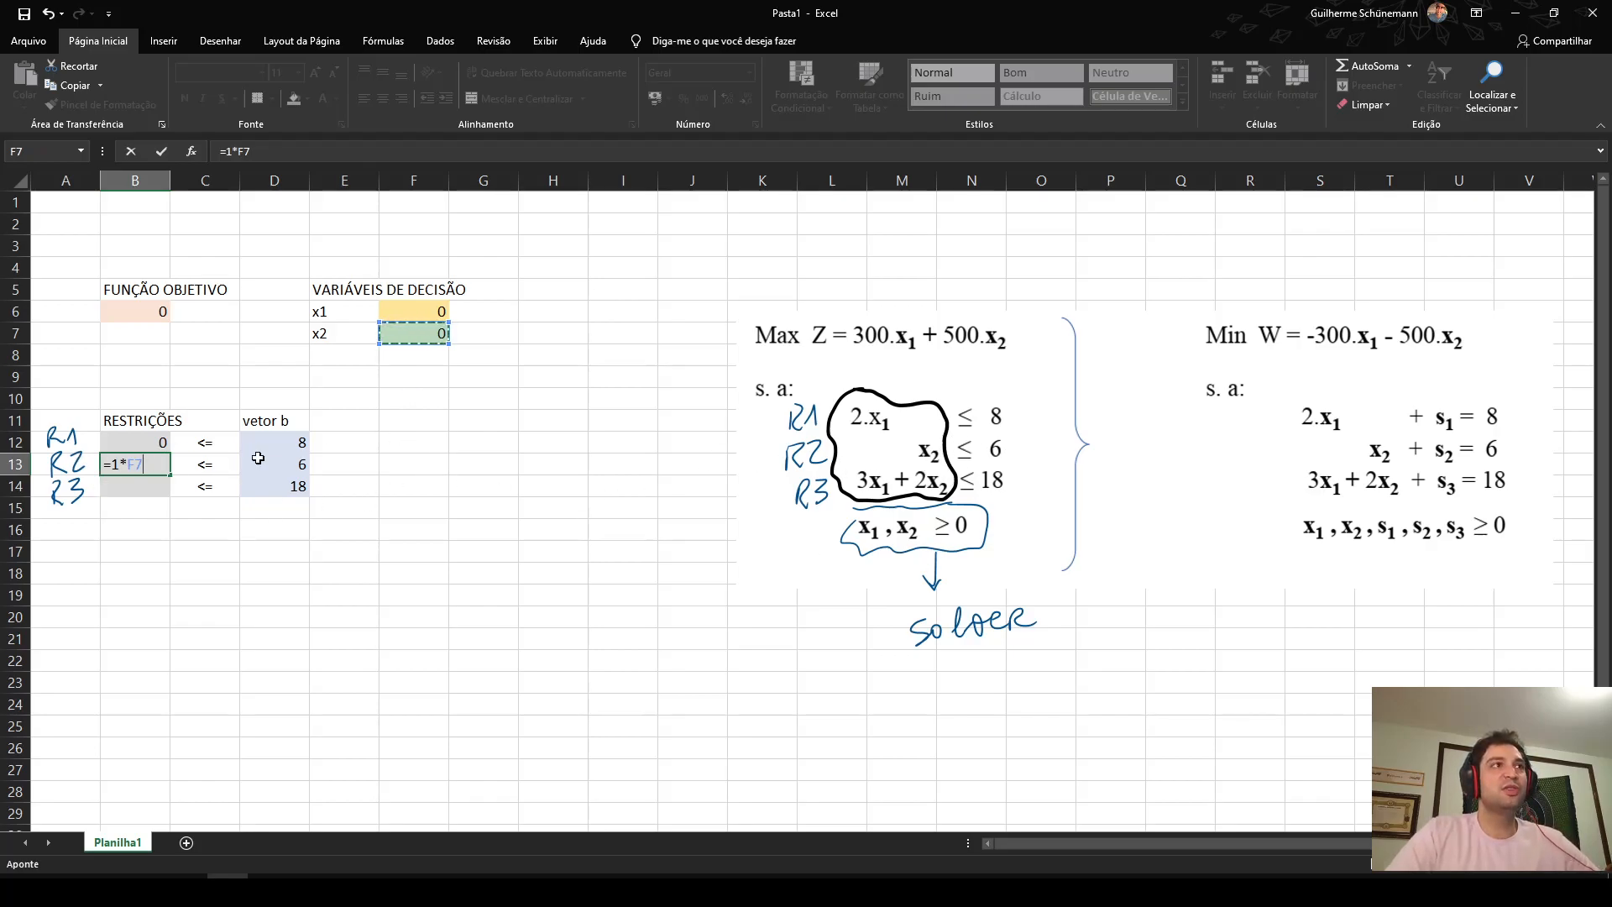
key("BackSpace")
key("BackSpace")
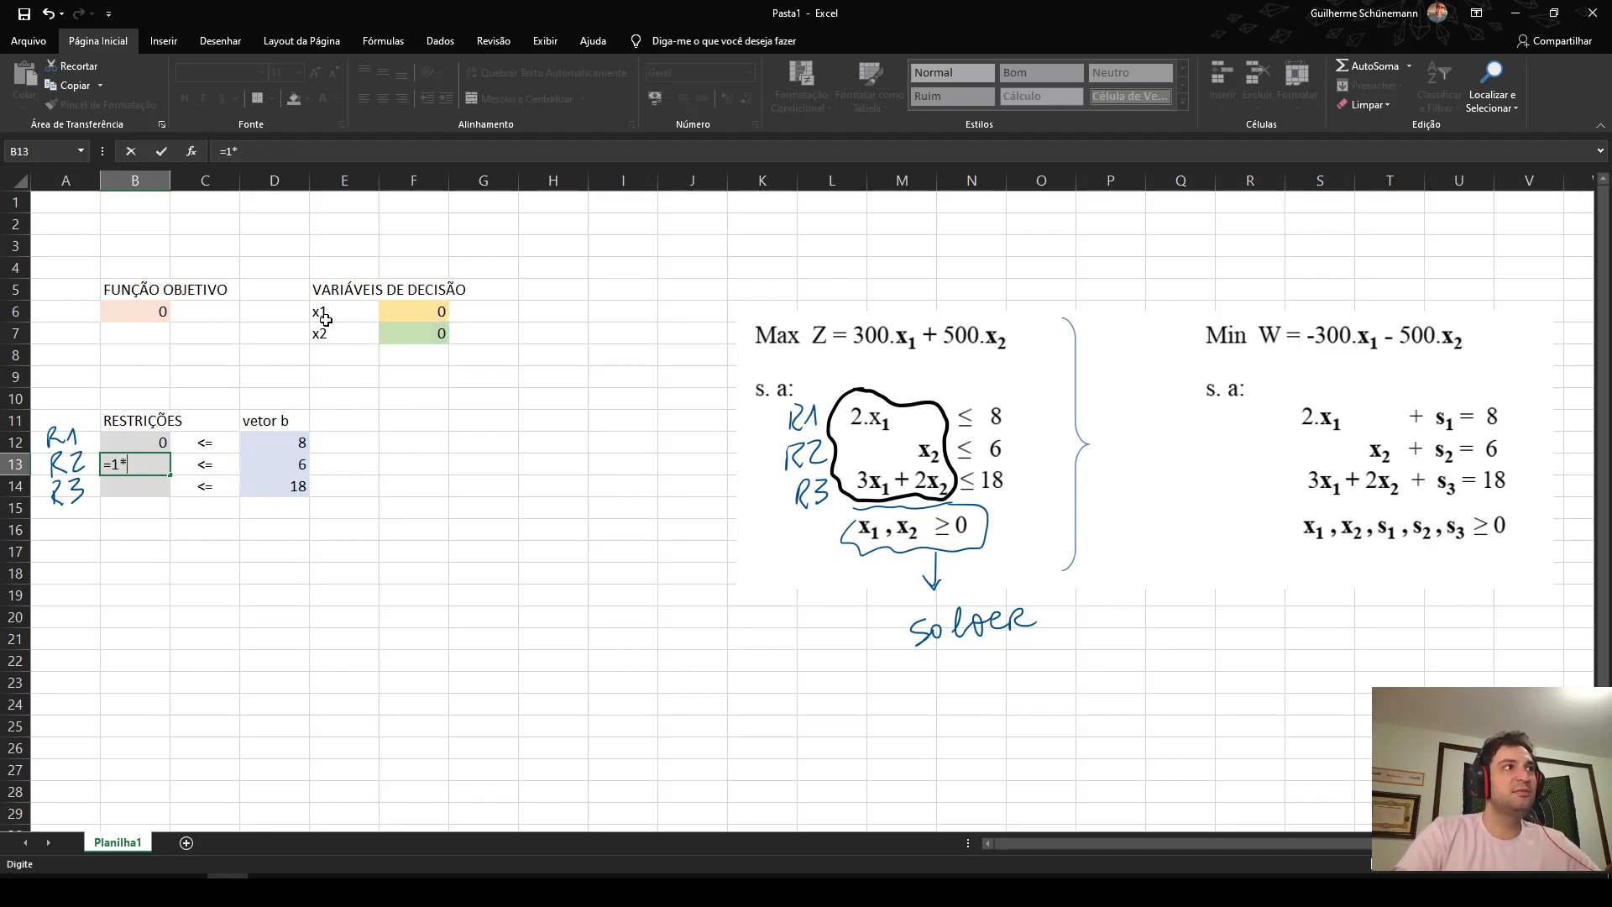
left_click(415, 334)
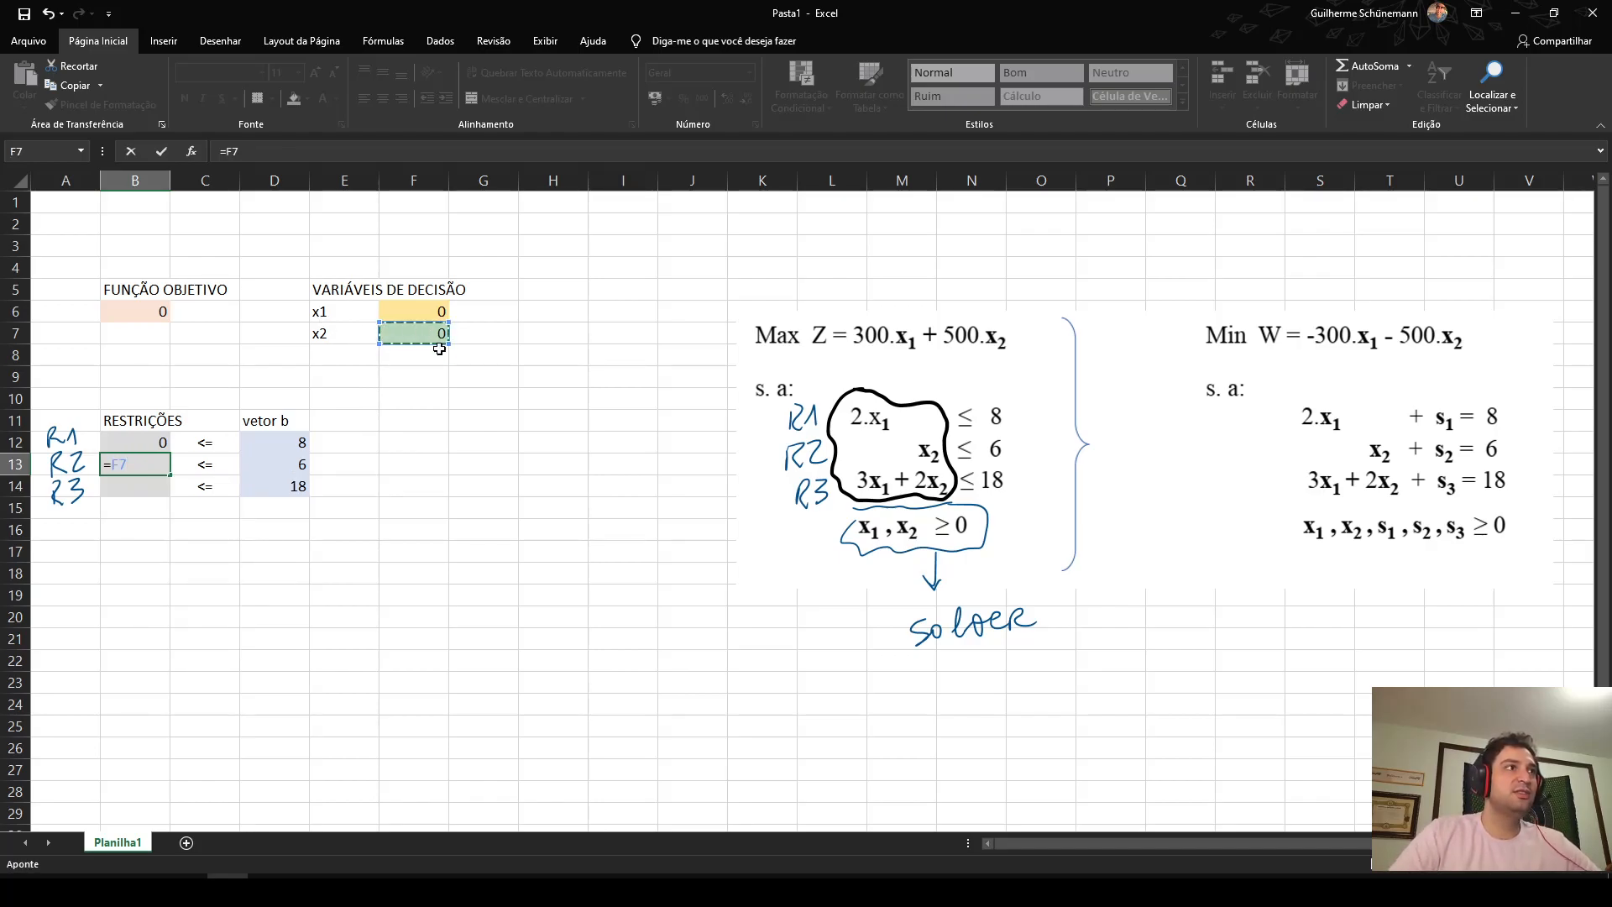
key("ctrl+Return")
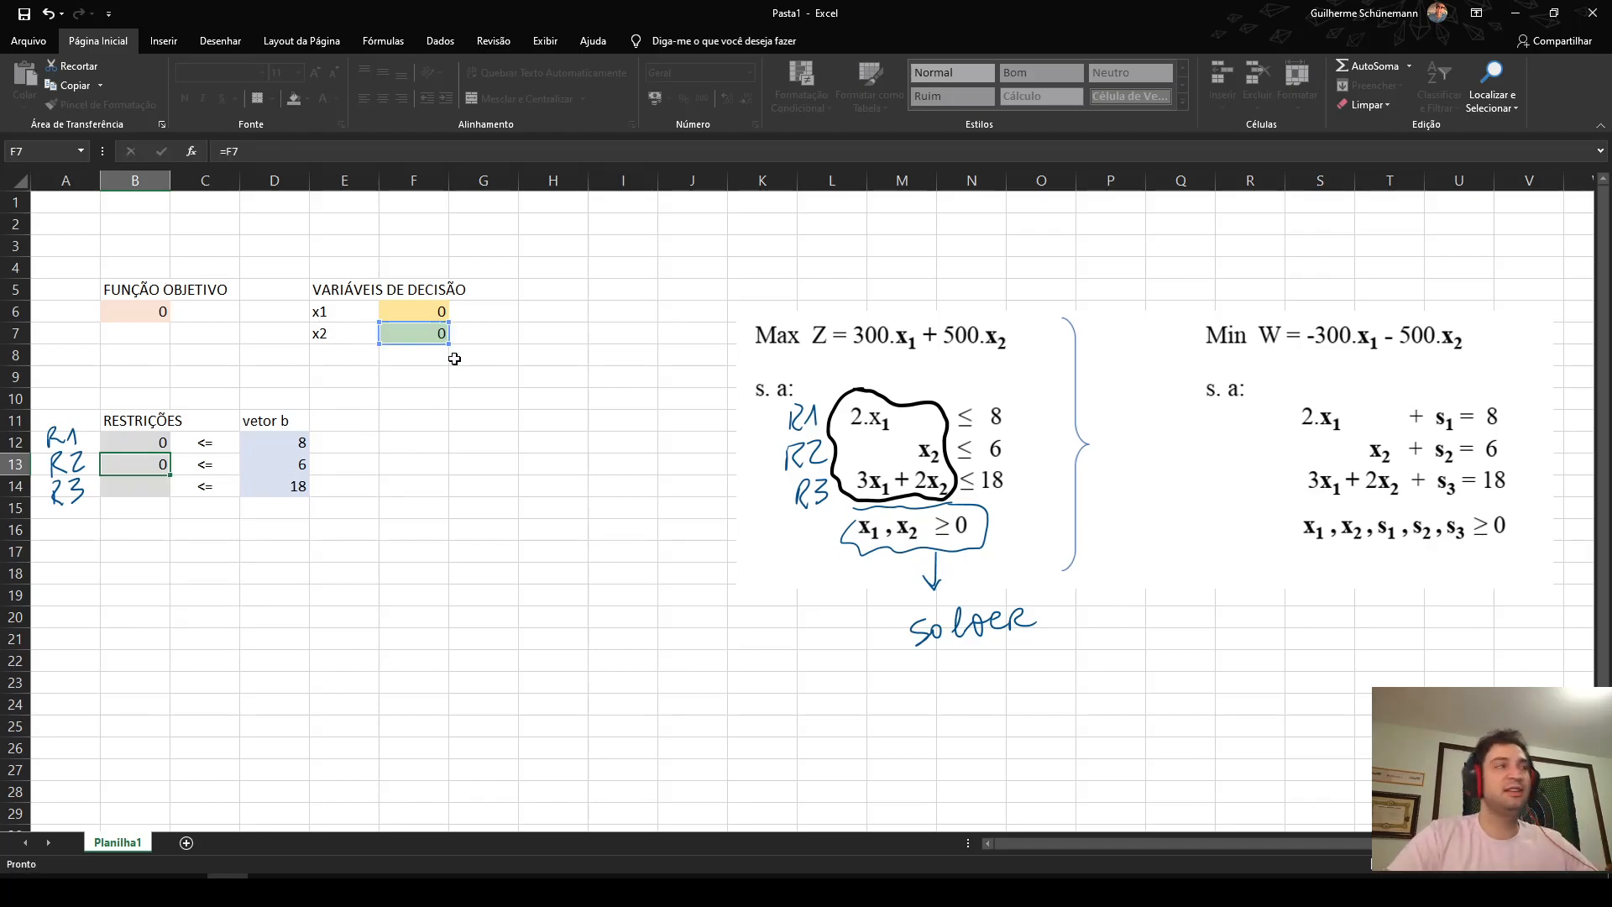
left_click(267, 152)
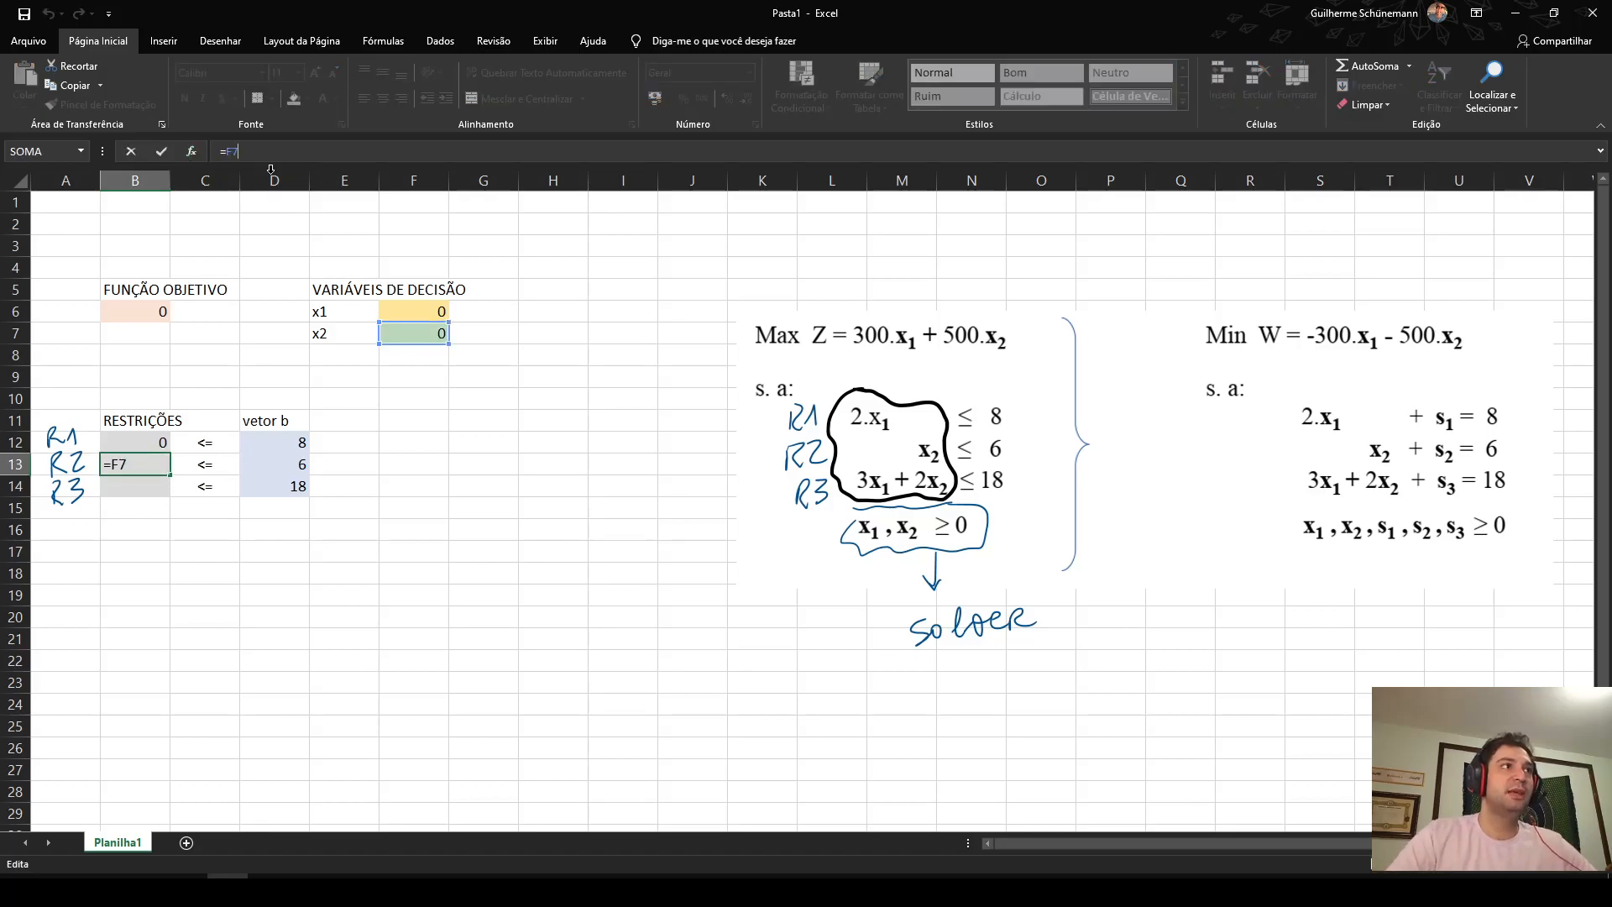
- Enter the third constraint's formula =3*F6+2*F7 in cell B14
left_click(139, 492)
type("=3*")
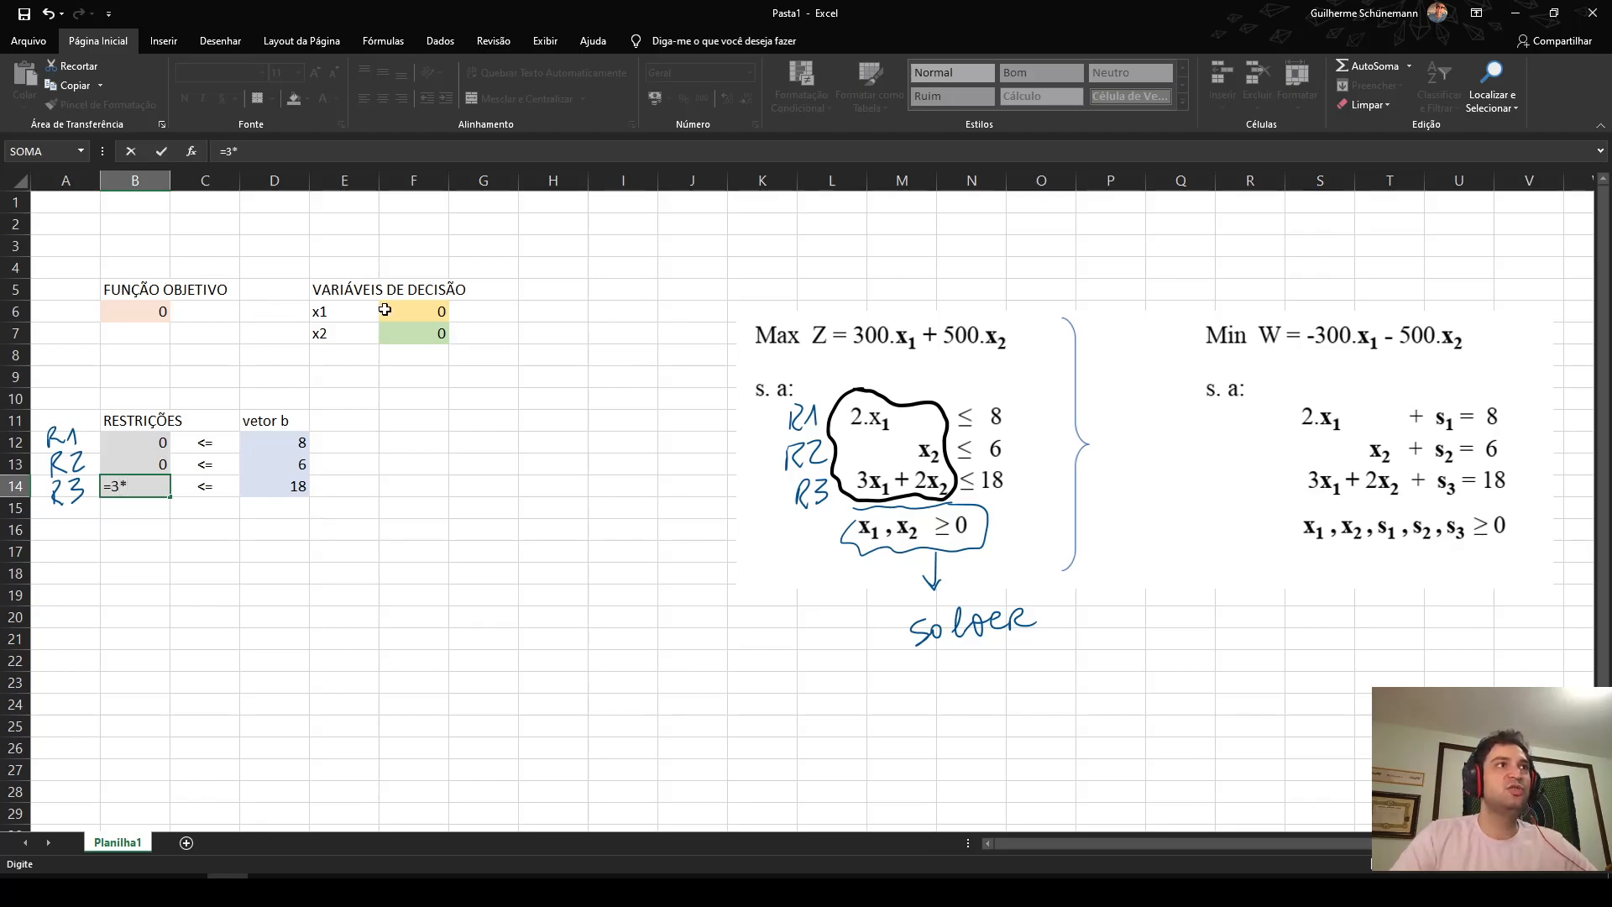
left_click(432, 310)
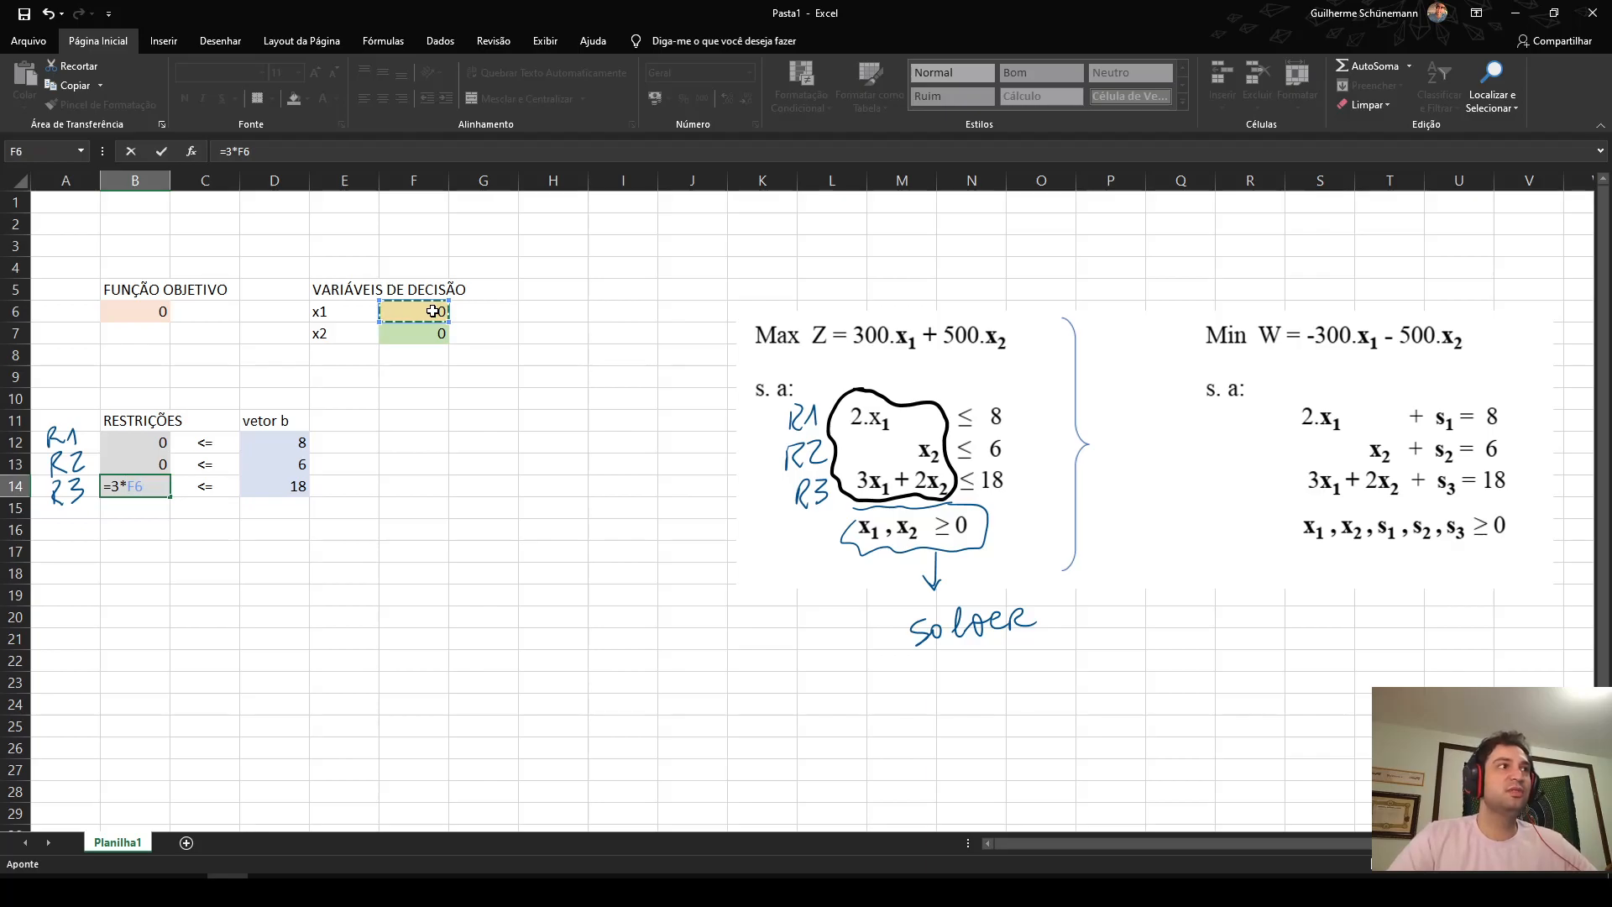
type("+2*")
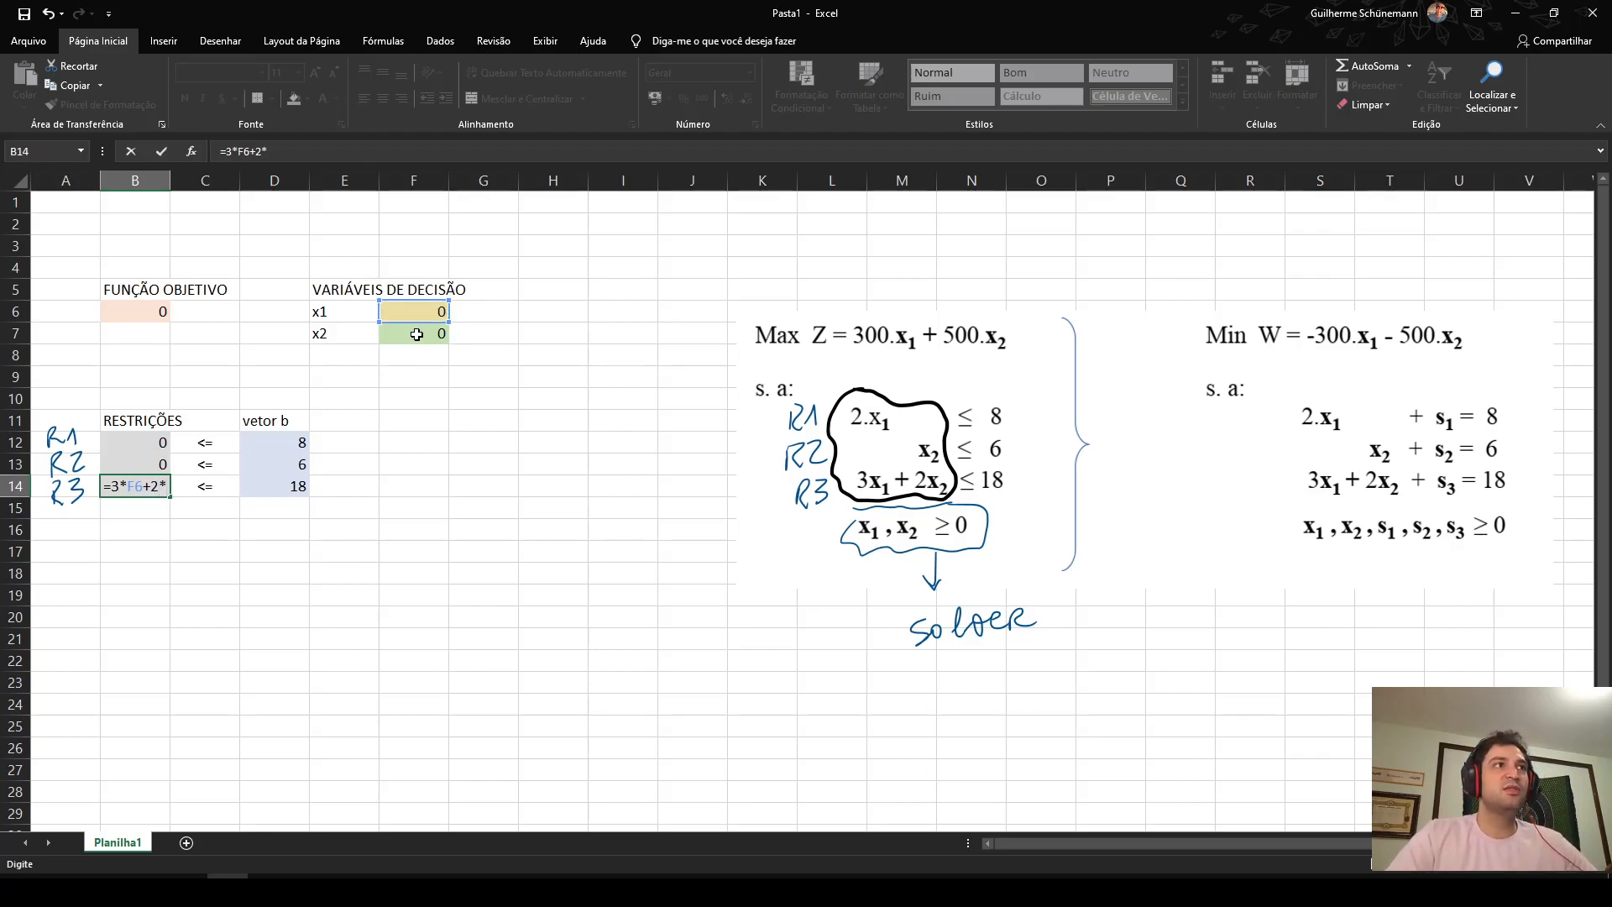
left_click(418, 336)
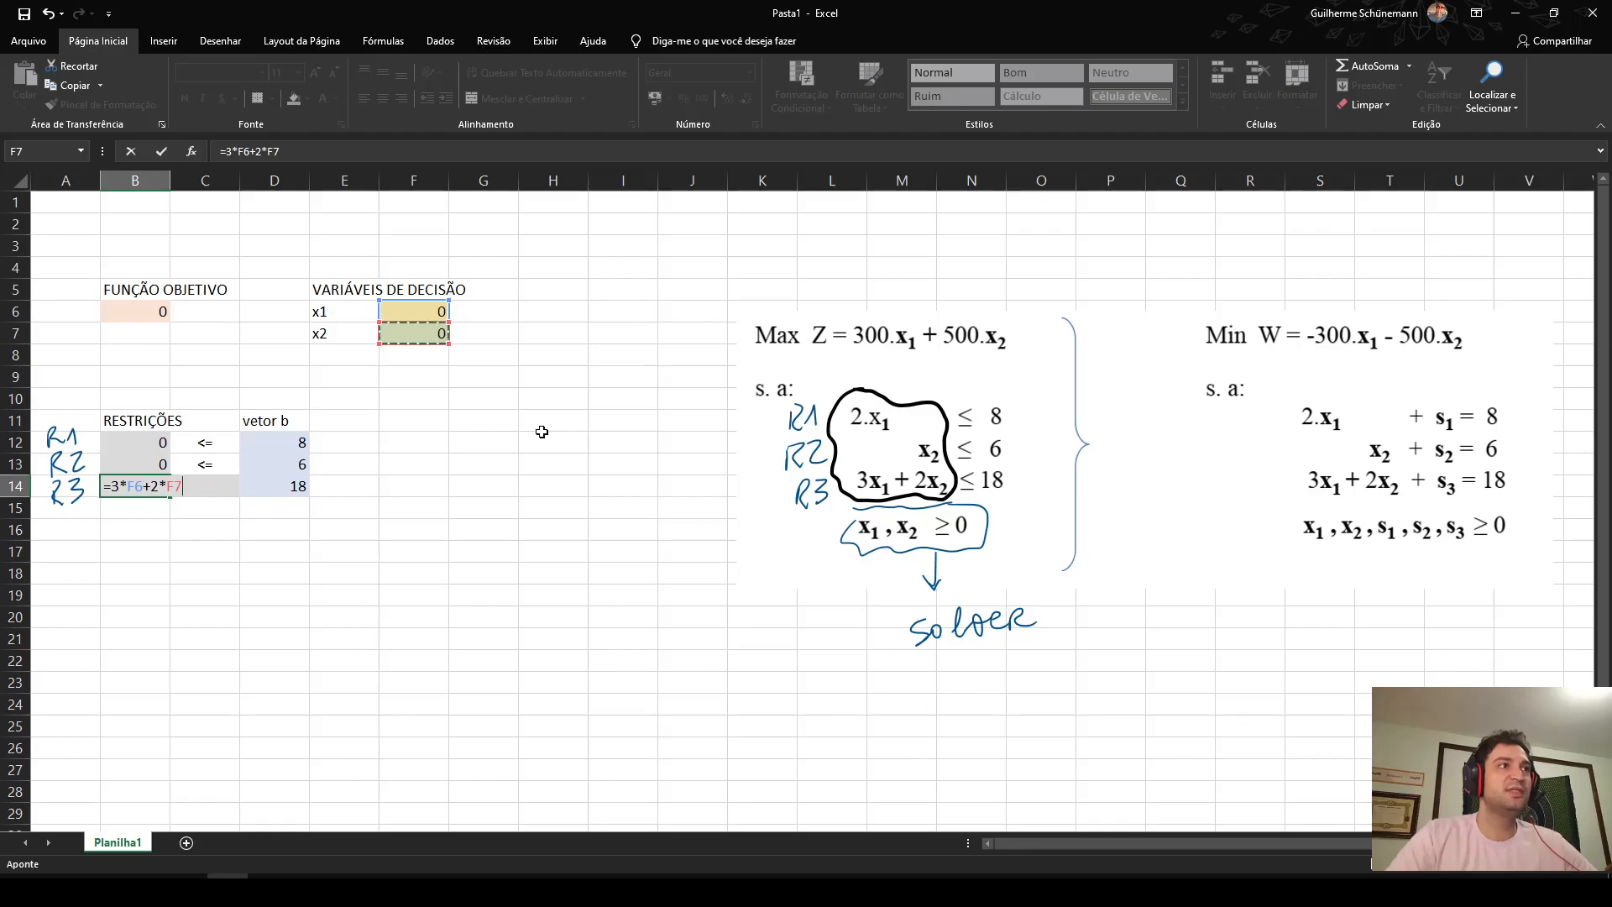
key("Return")
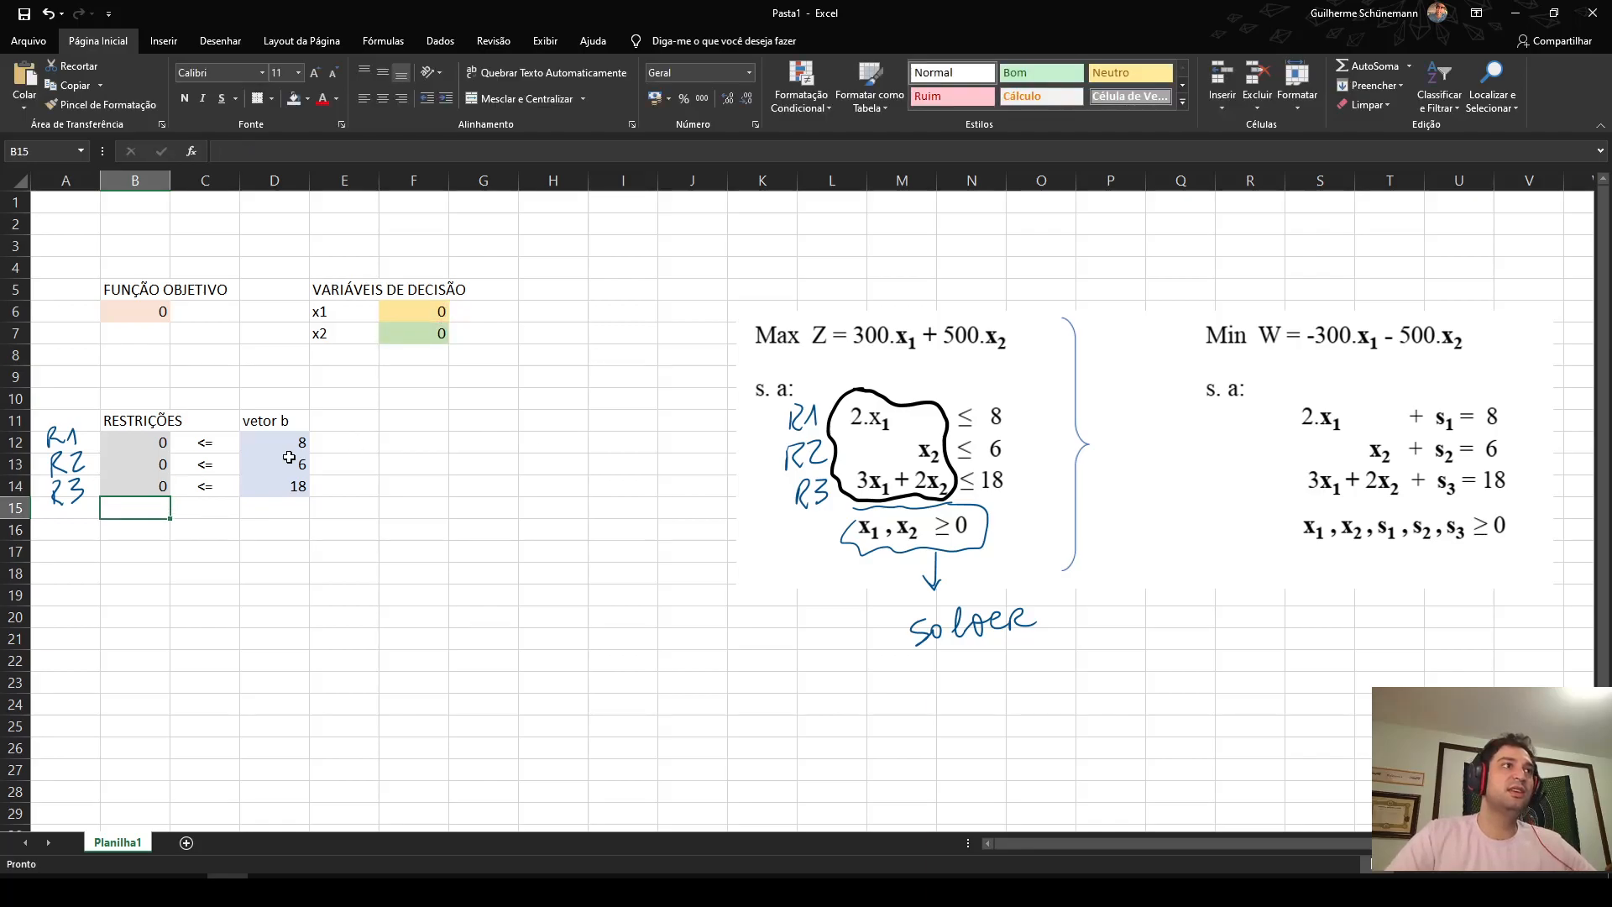
left_click_drag(431, 317, 438, 336)
left_click(453, 381)
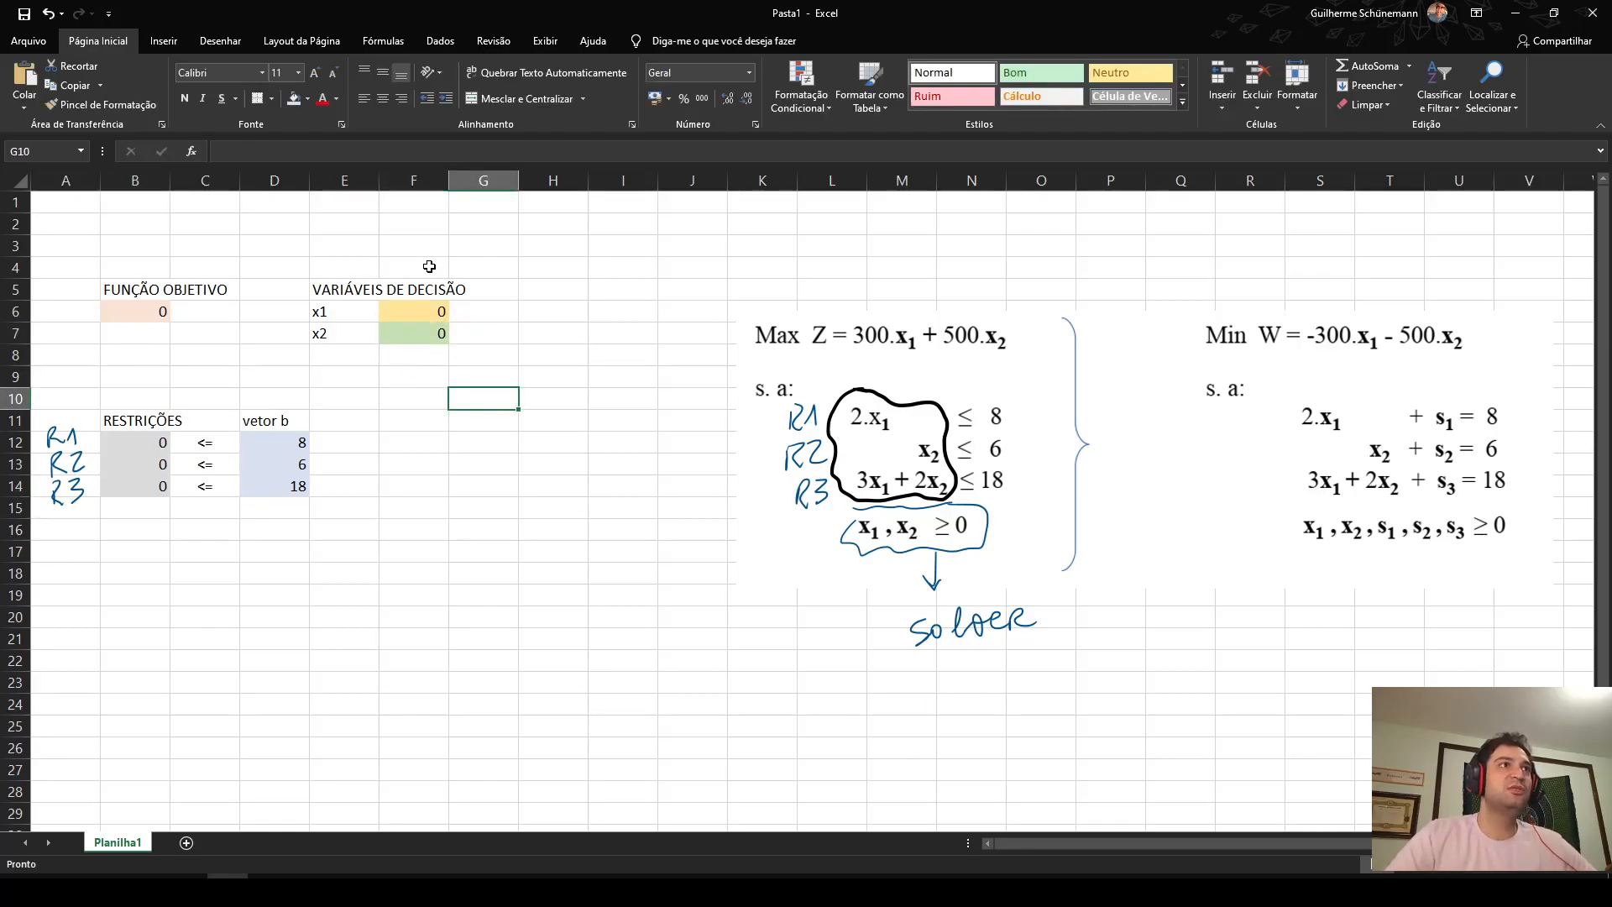
left_click_drag(71, 206, 540, 273)
left_click(622, 443)
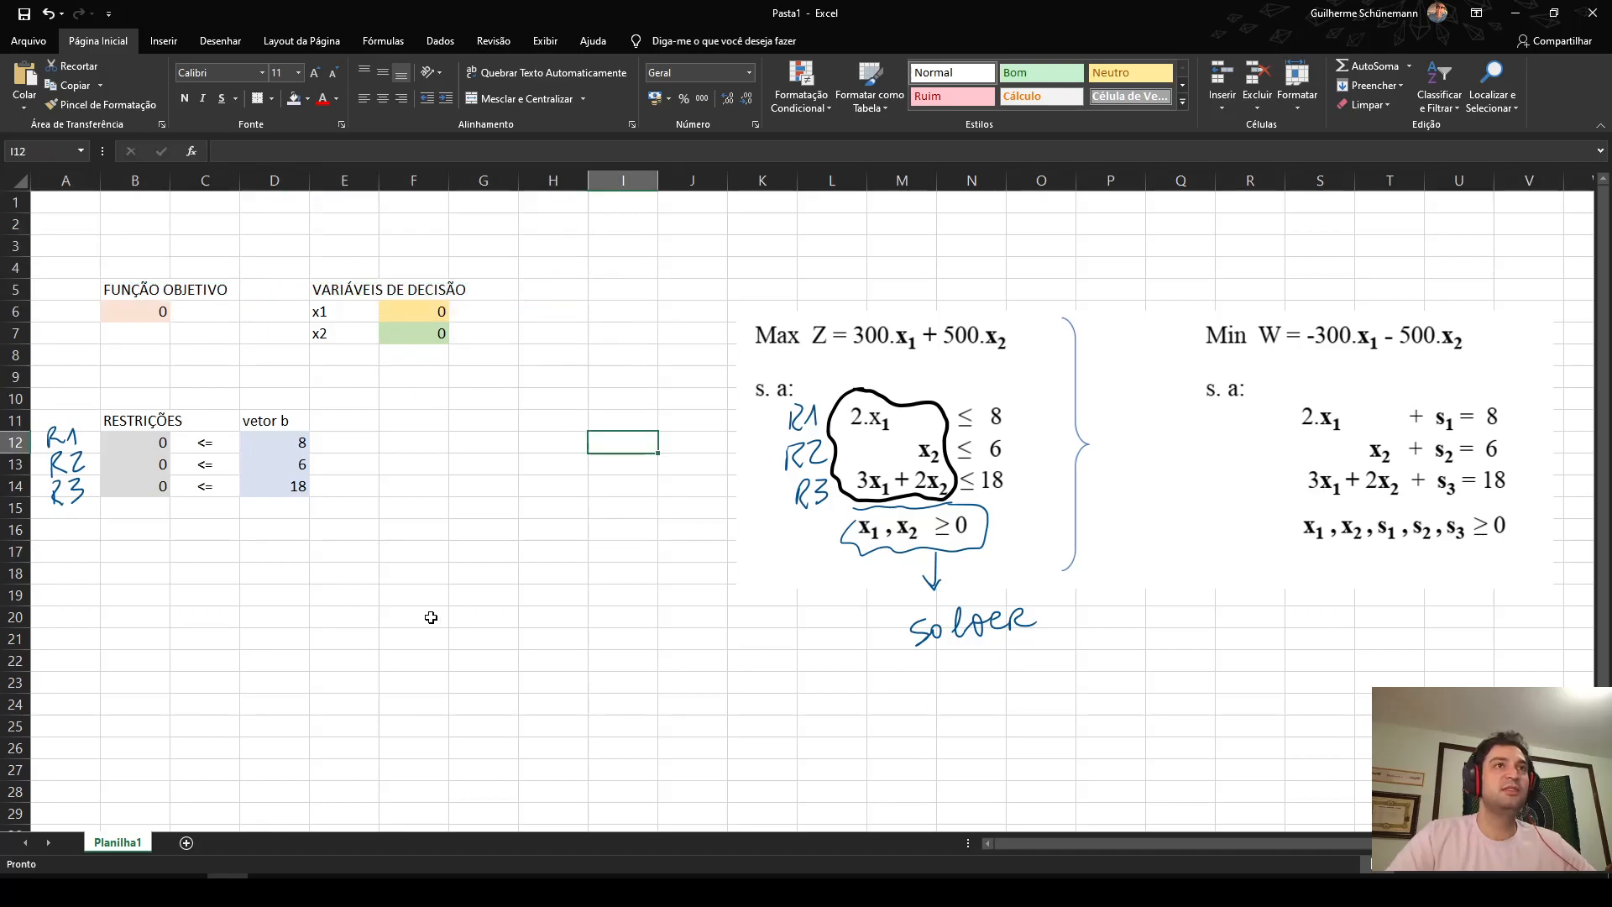
left_click(454, 406)
left_click_drag(87, 265, 484, 540)
left_click(617, 616)
left_click(541, 448)
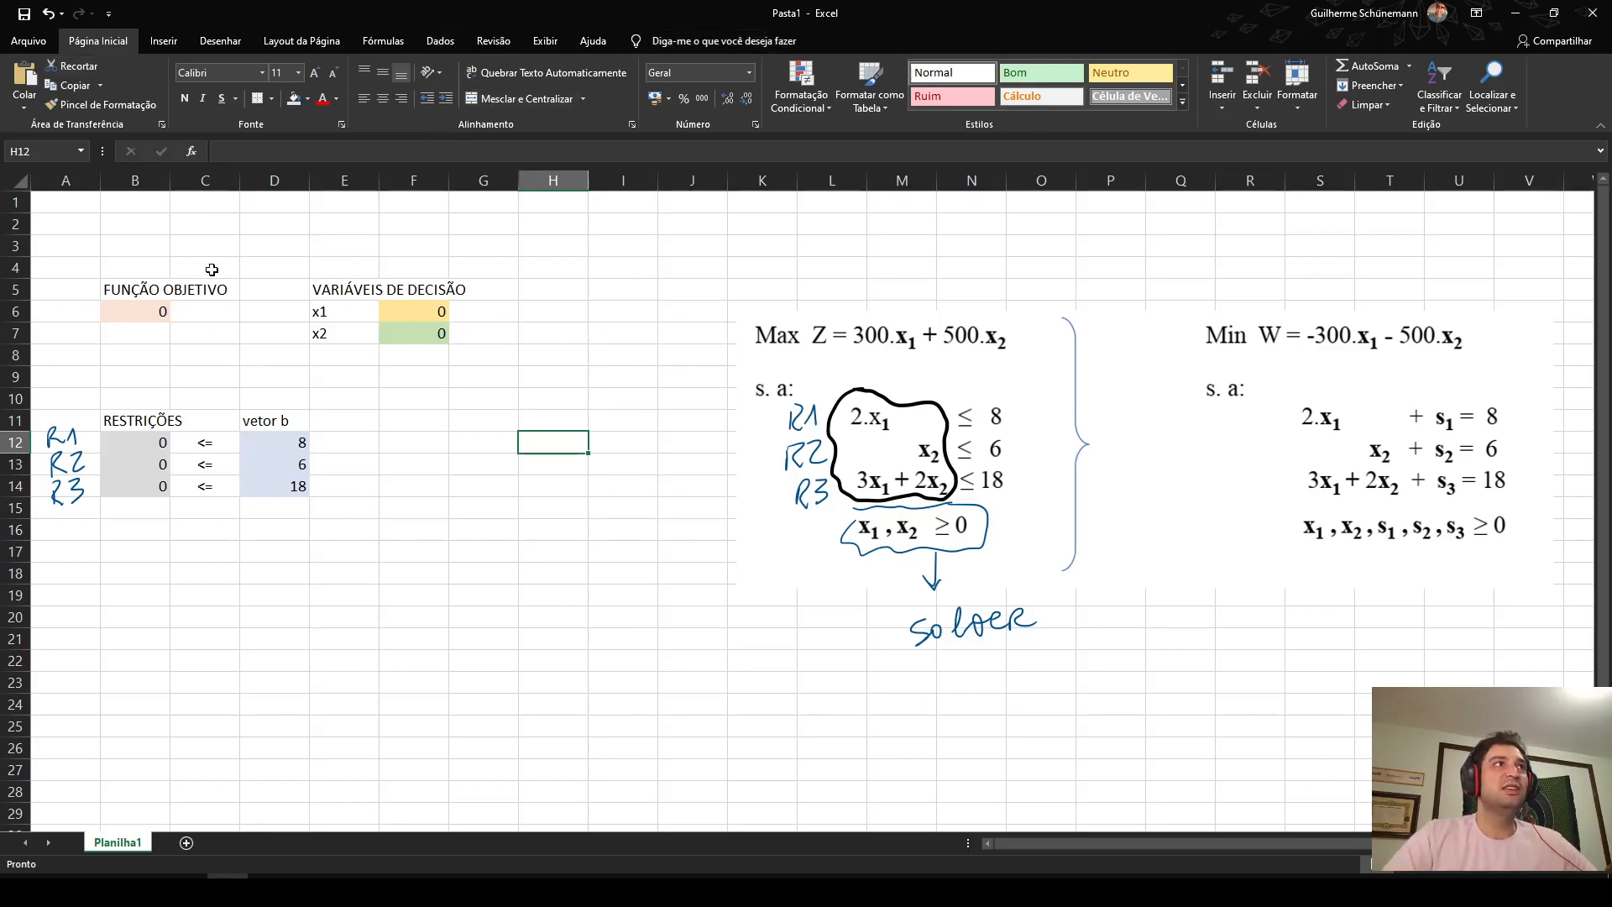
- Open Solver and clear the leftover references from its objective and variable-cell settings
left_click(446, 43)
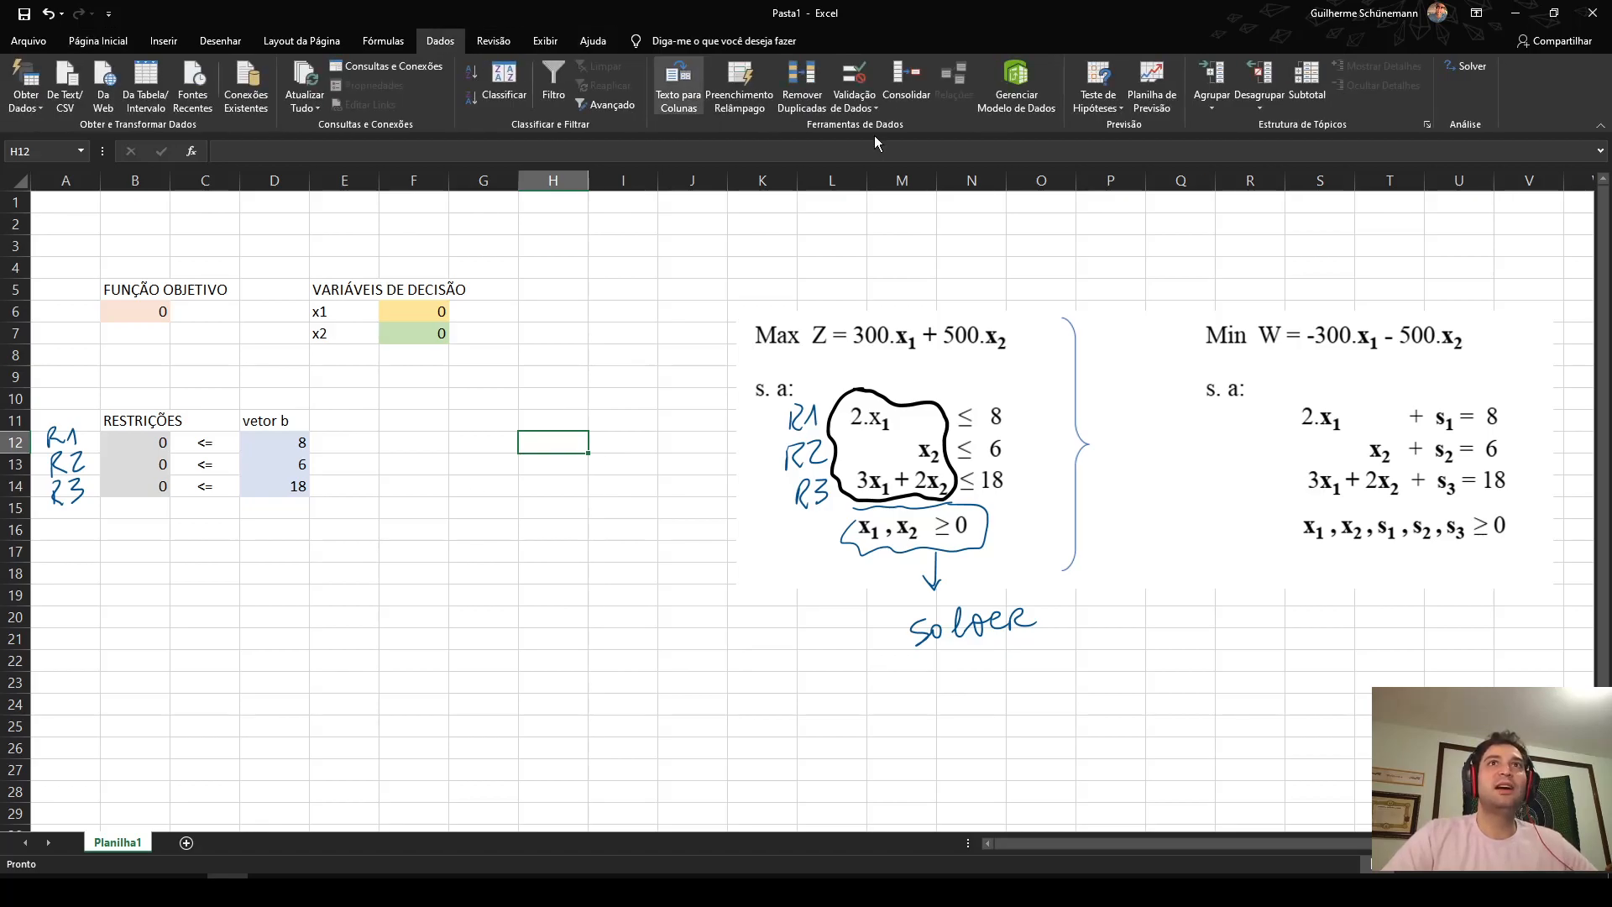
left_click(1468, 69)
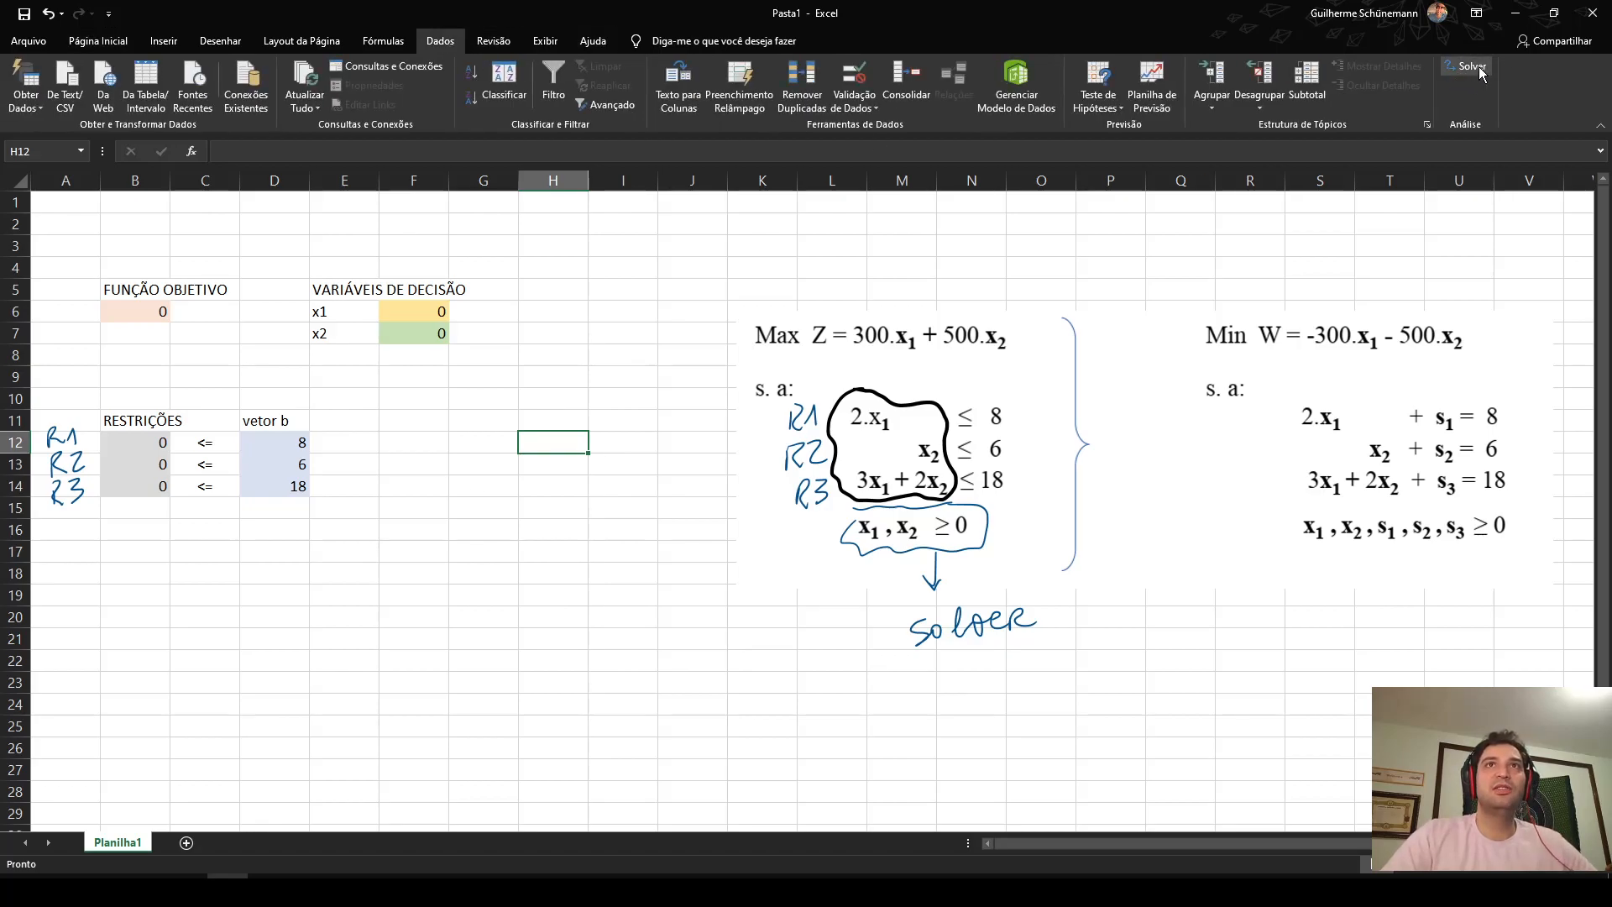
left_click_drag(870, 367, 848, 239)
key("BackSpace")
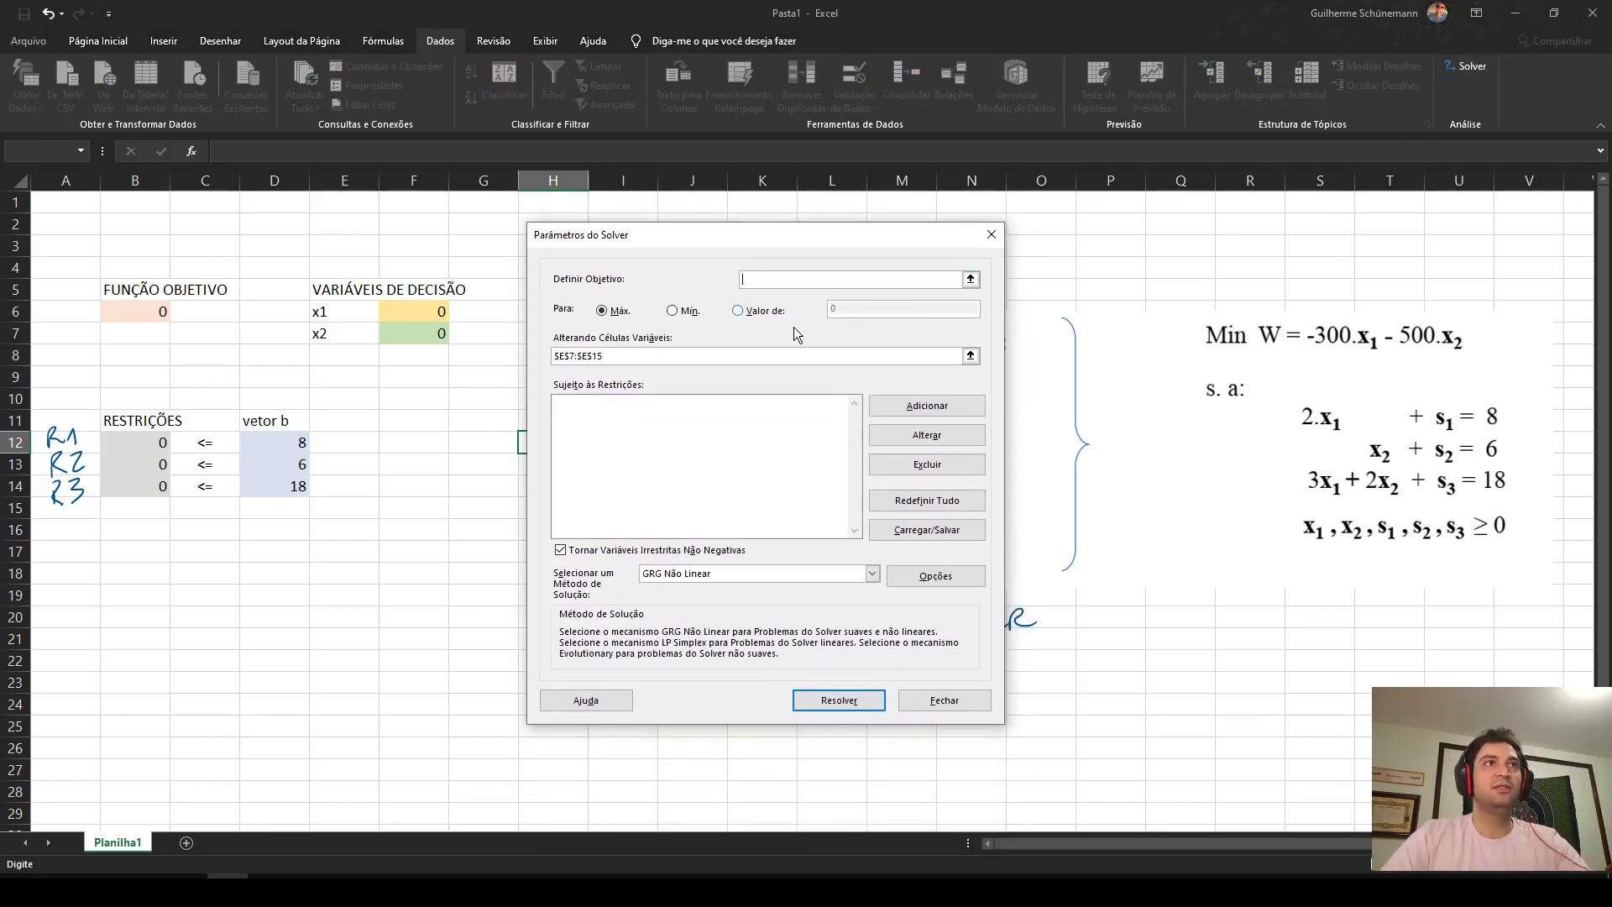
left_click_drag(645, 354, 494, 343)
key("BackSpace")
- Set cell B6 as the Solver objective and have it maximized
left_click(767, 279)
left_click_drag(761, 243, 786, 289)
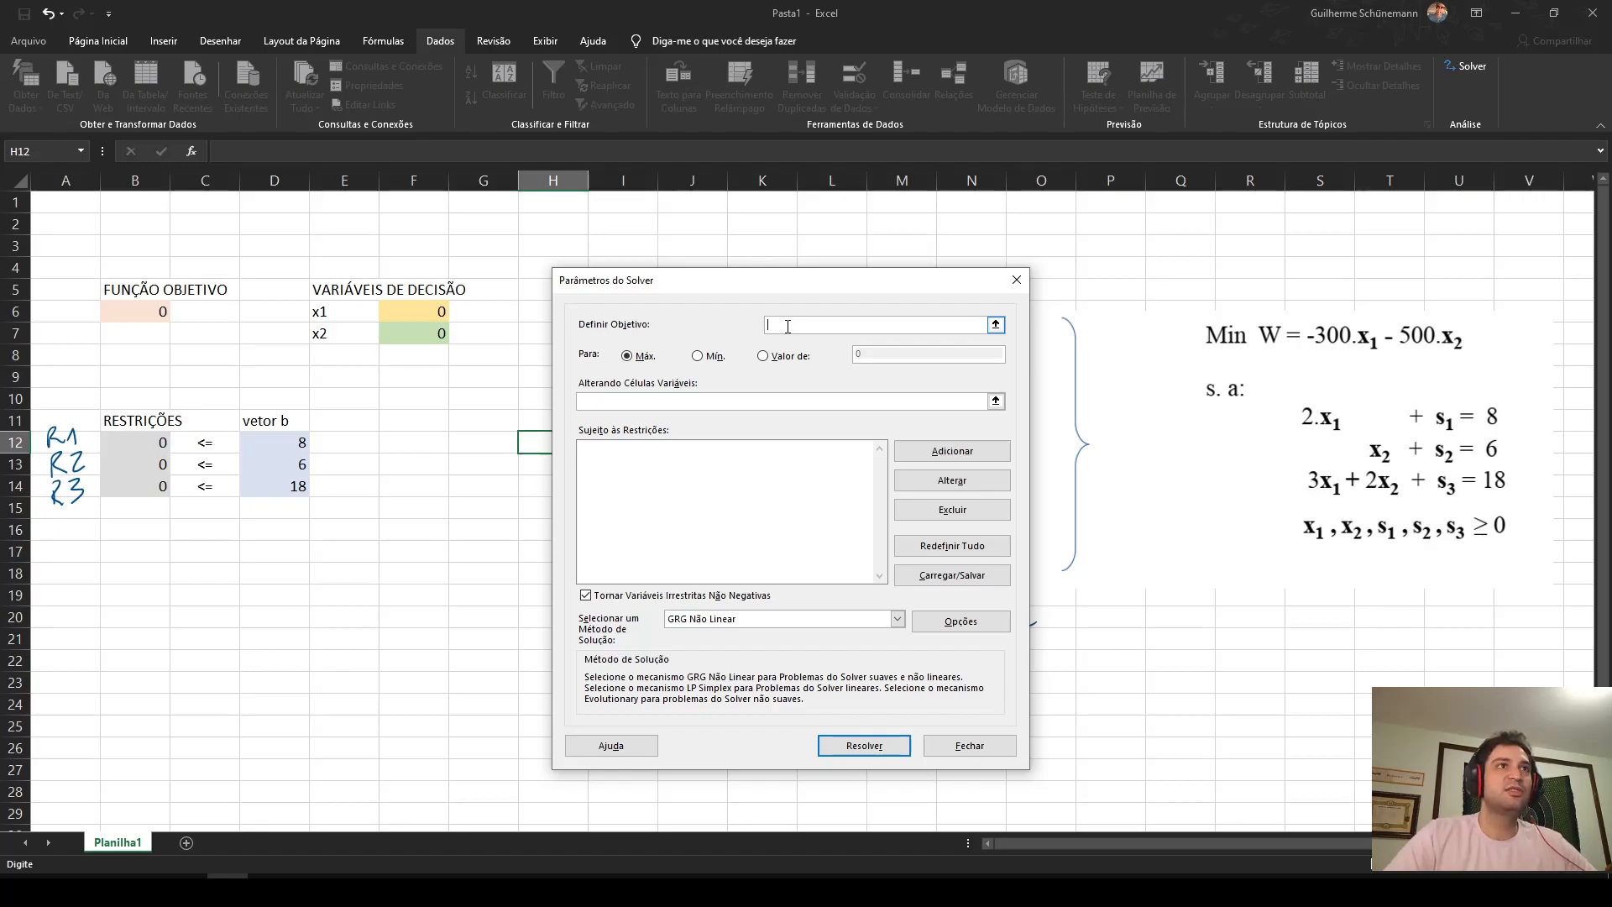
left_click(151, 313)
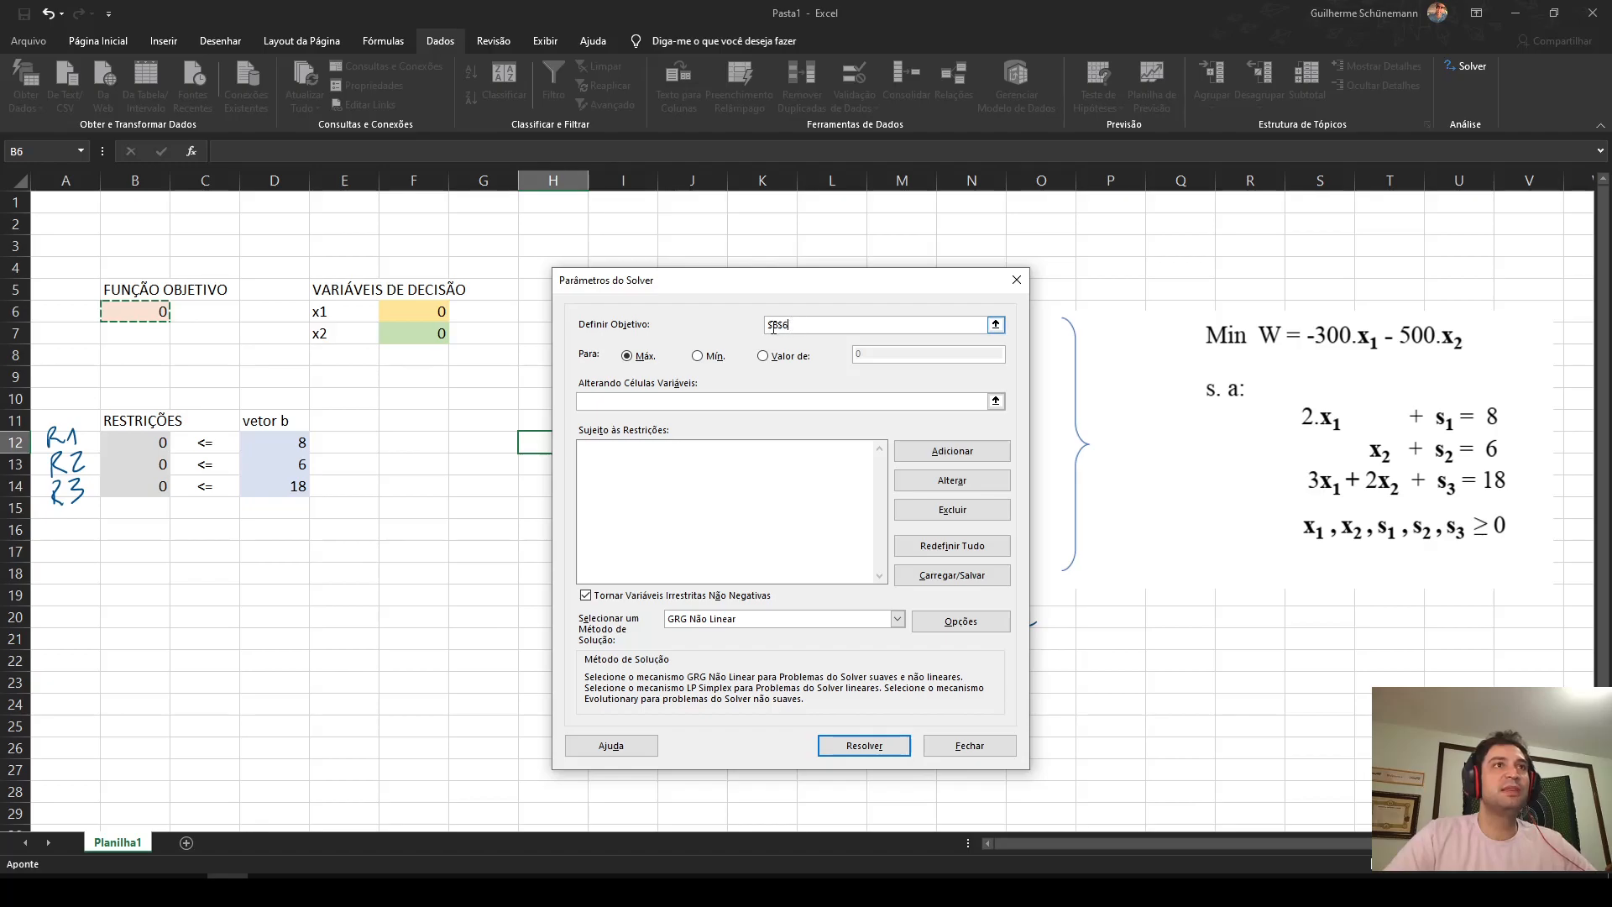
left_click(665, 402)
left_click_drag(737, 283, 1134, 297)
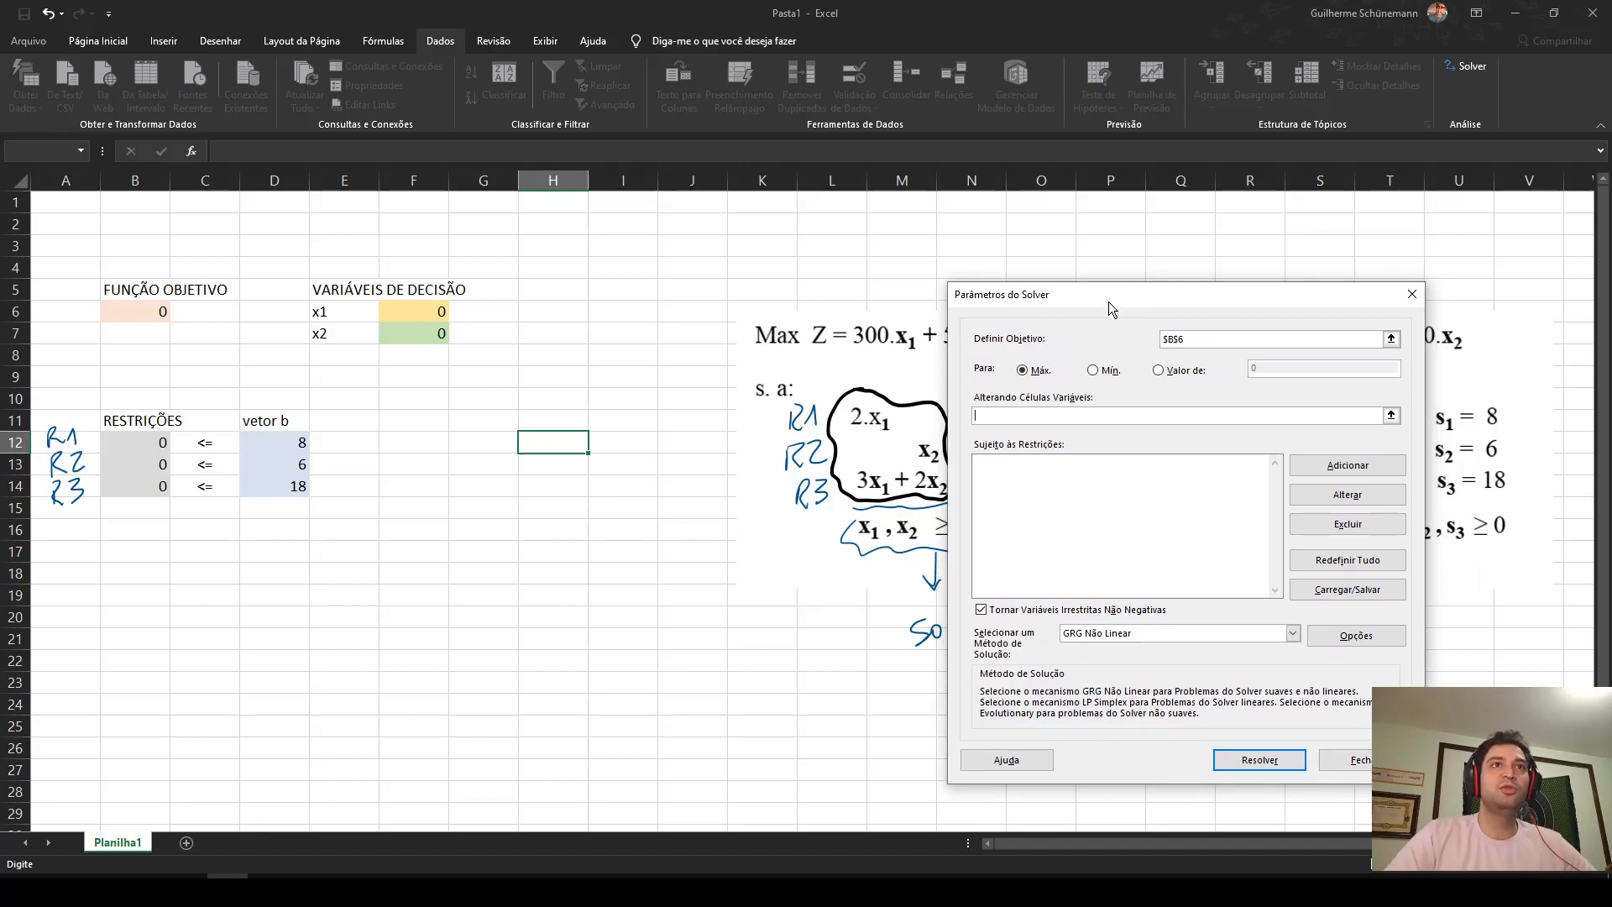
left_click(1022, 370)
left_click_drag(1091, 298, 703, 242)
- Set the decision variables in F6:F7 as the Solver's changing variable cells
left_click(670, 361)
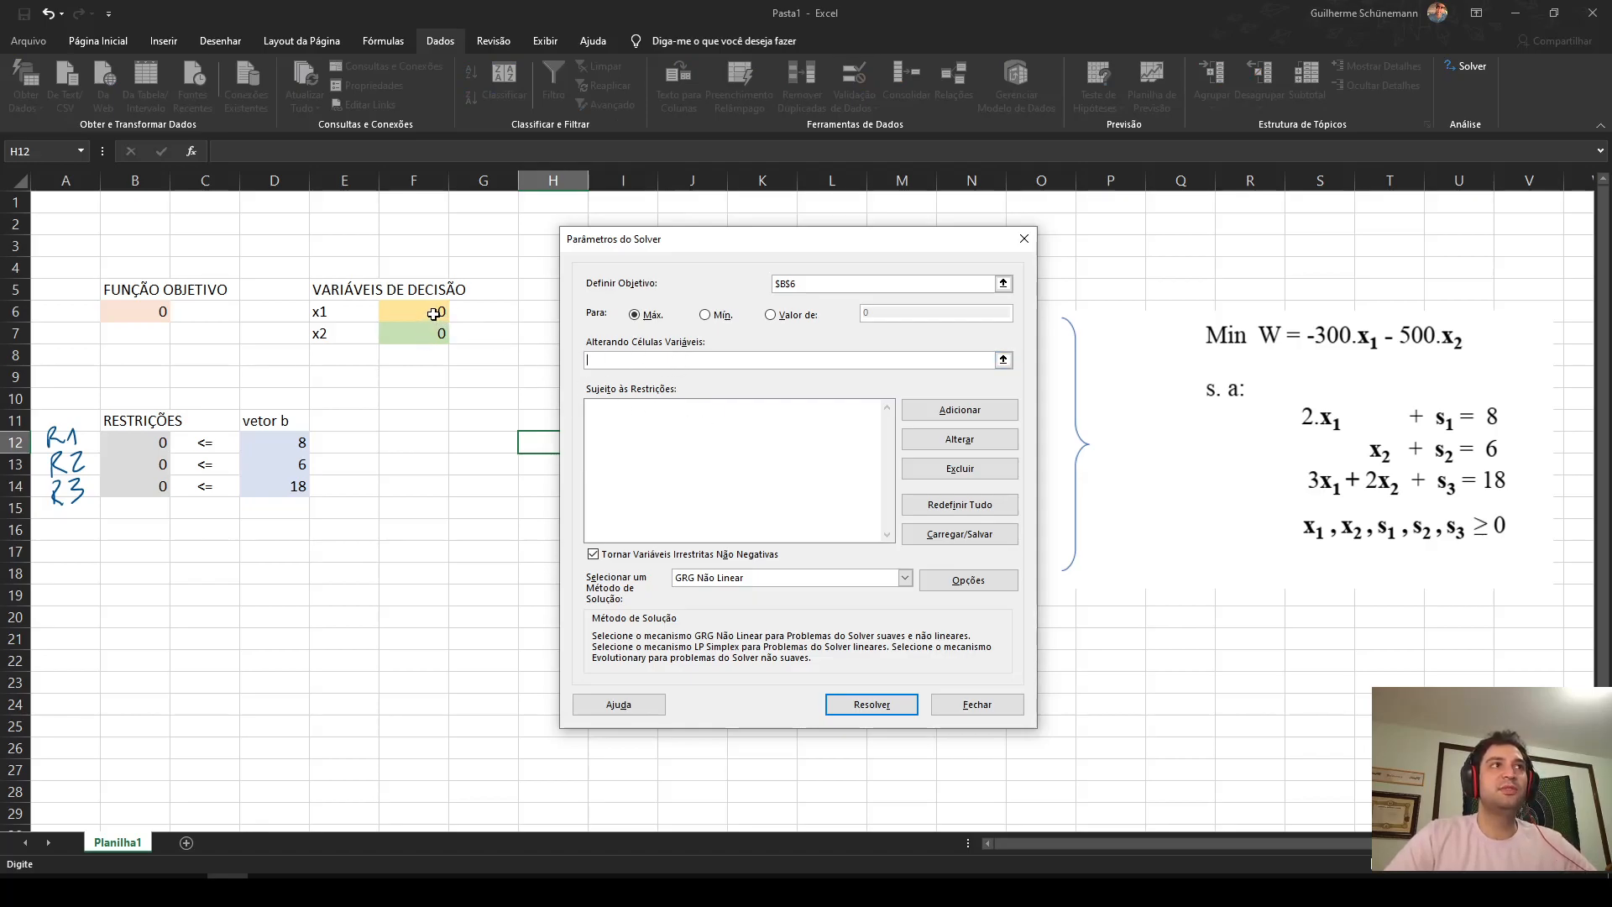
left_click_drag(432, 314, 430, 333)
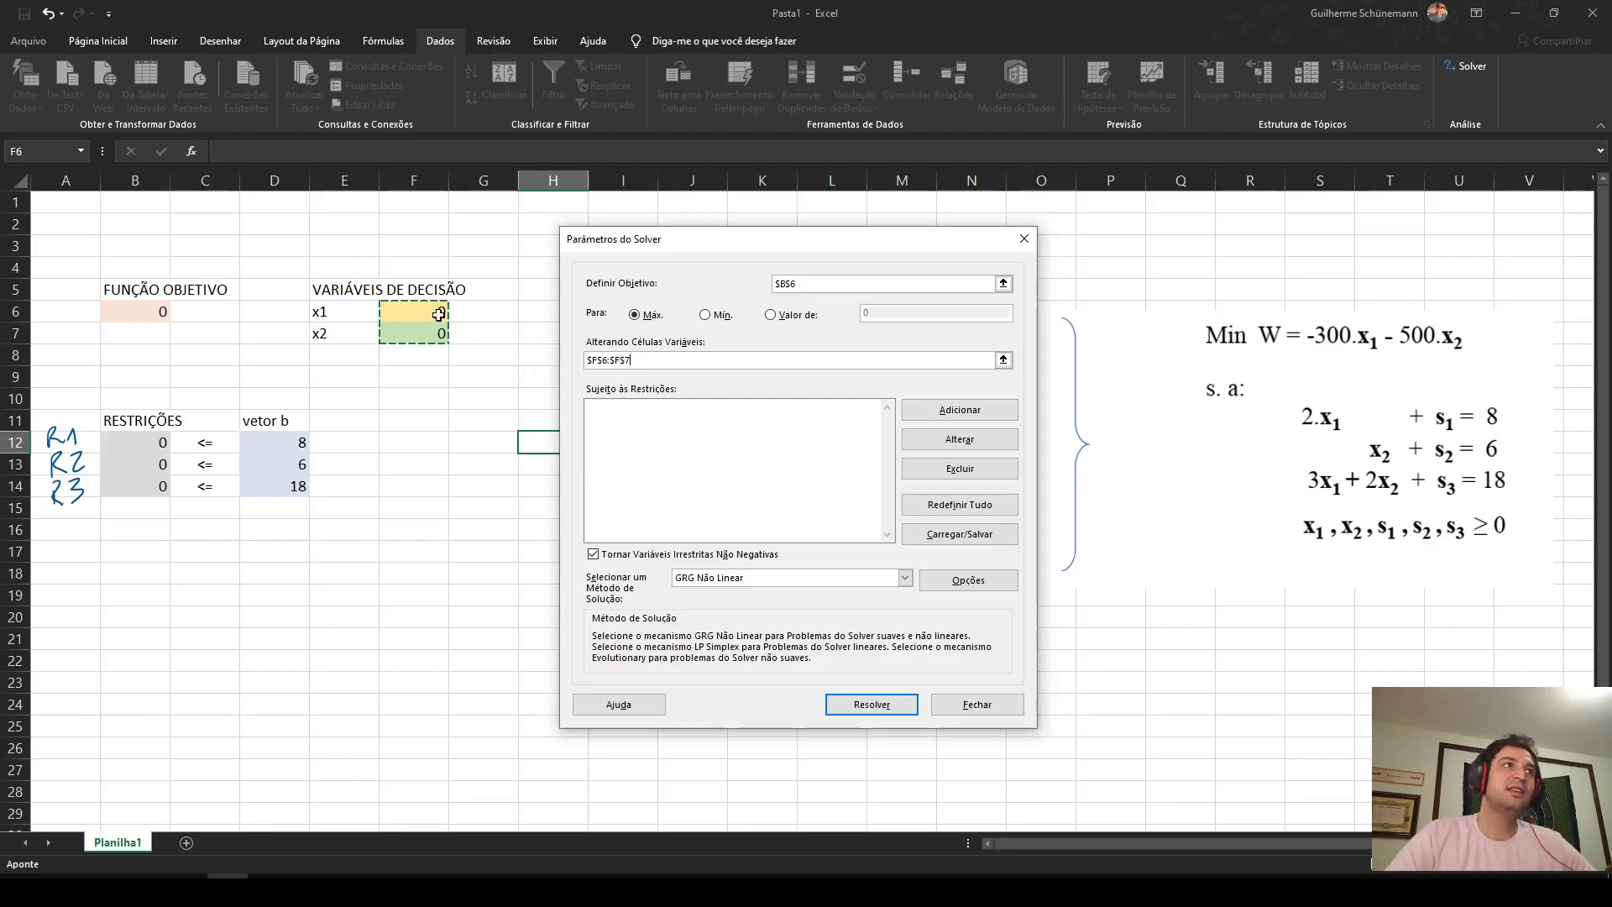
left_click_drag(425, 310, 431, 420)
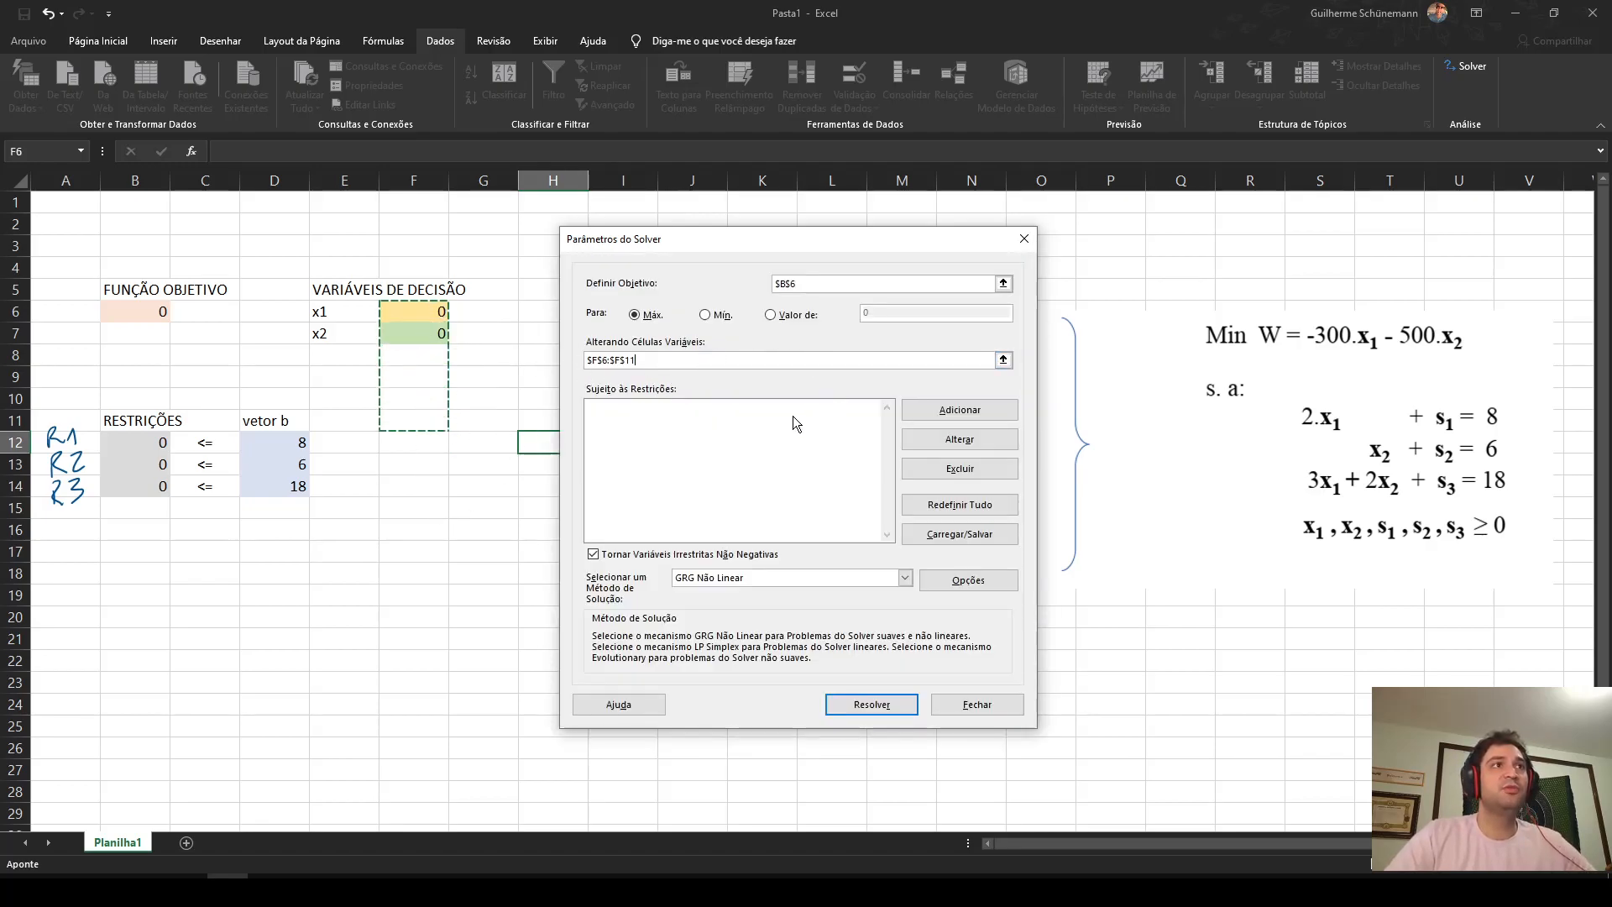
key("BackSpace")
key("BackSpace")
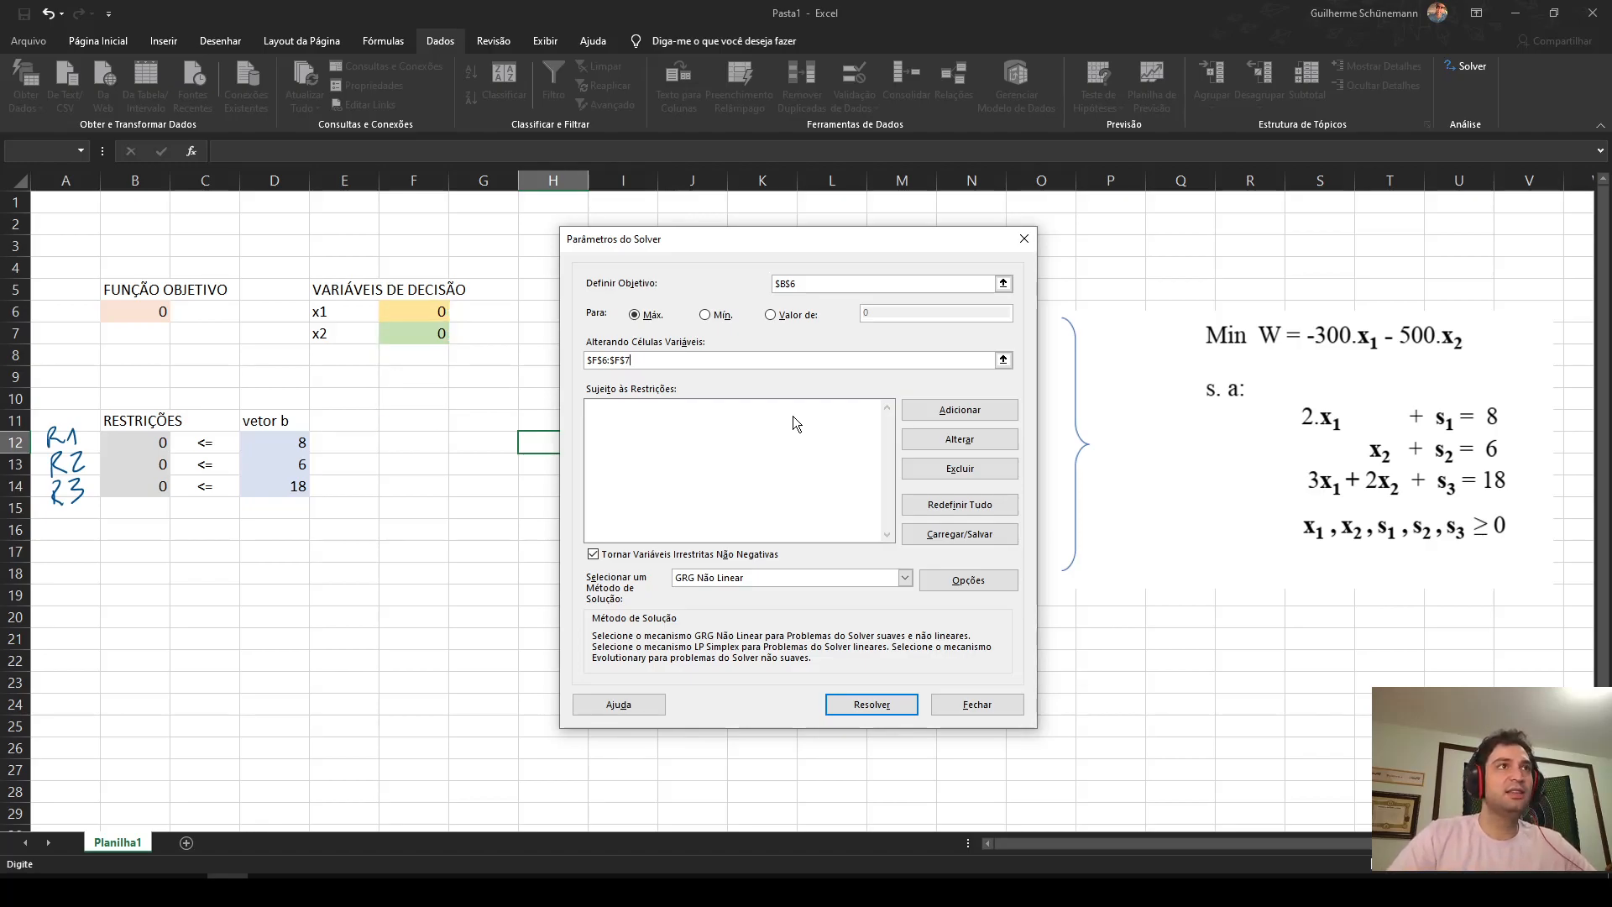
left_click(724, 443)
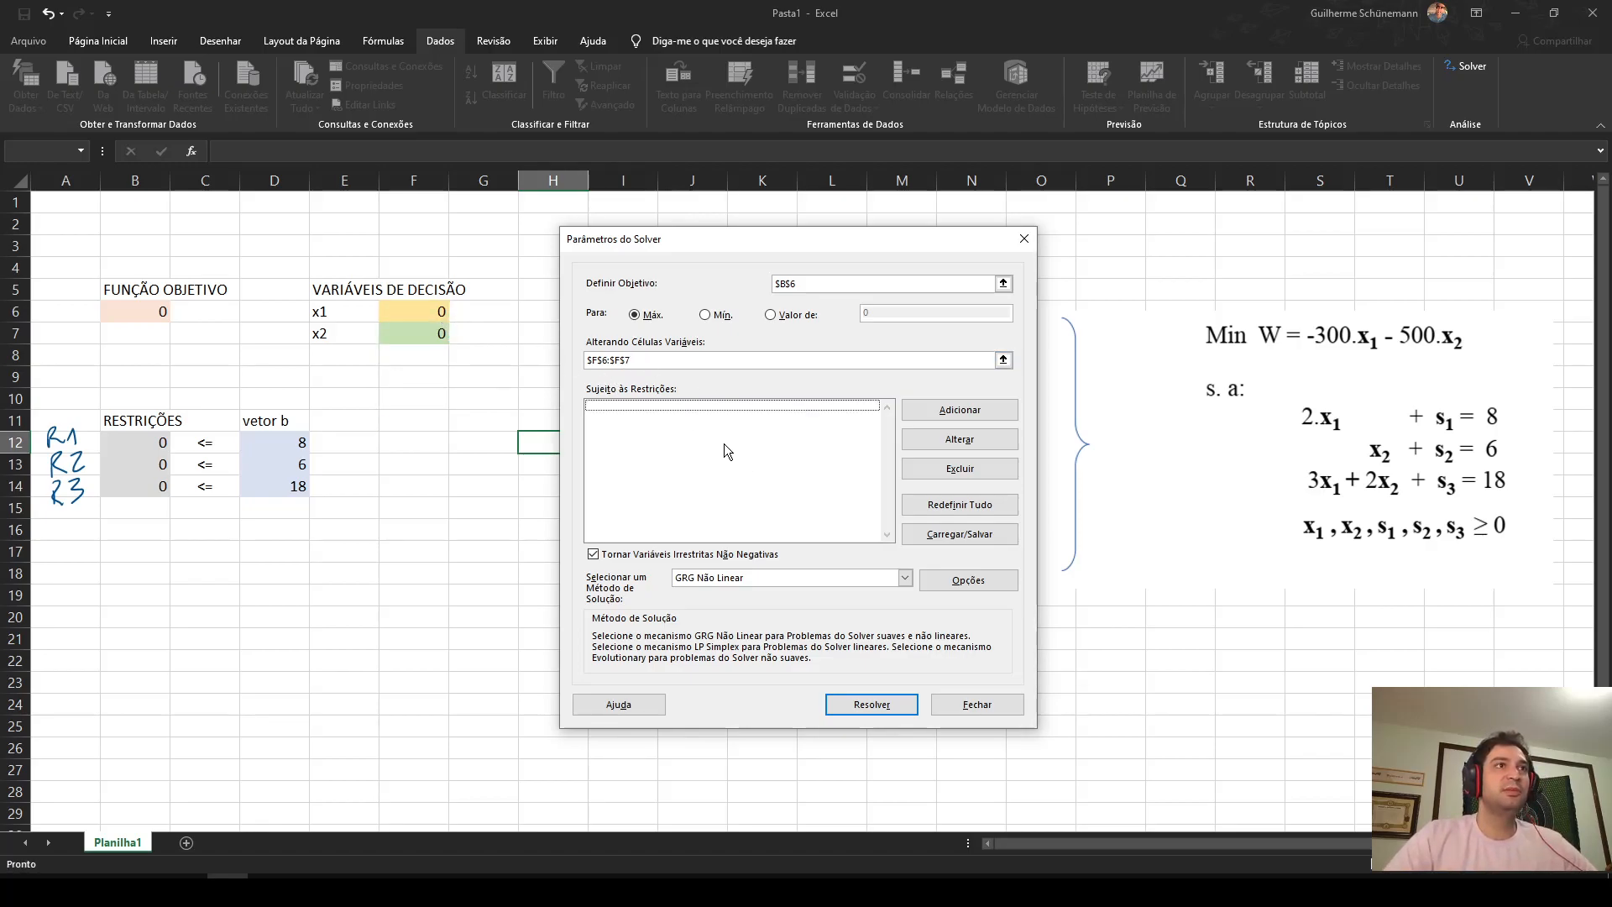
- Start a new Solver constraint and choose <= as its comparison operator
left_click(945, 410)
left_click_drag(813, 433, 685, 429)
left_click(688, 482)
left_click(663, 496)
left_click(666, 483)
left_click(666, 483)
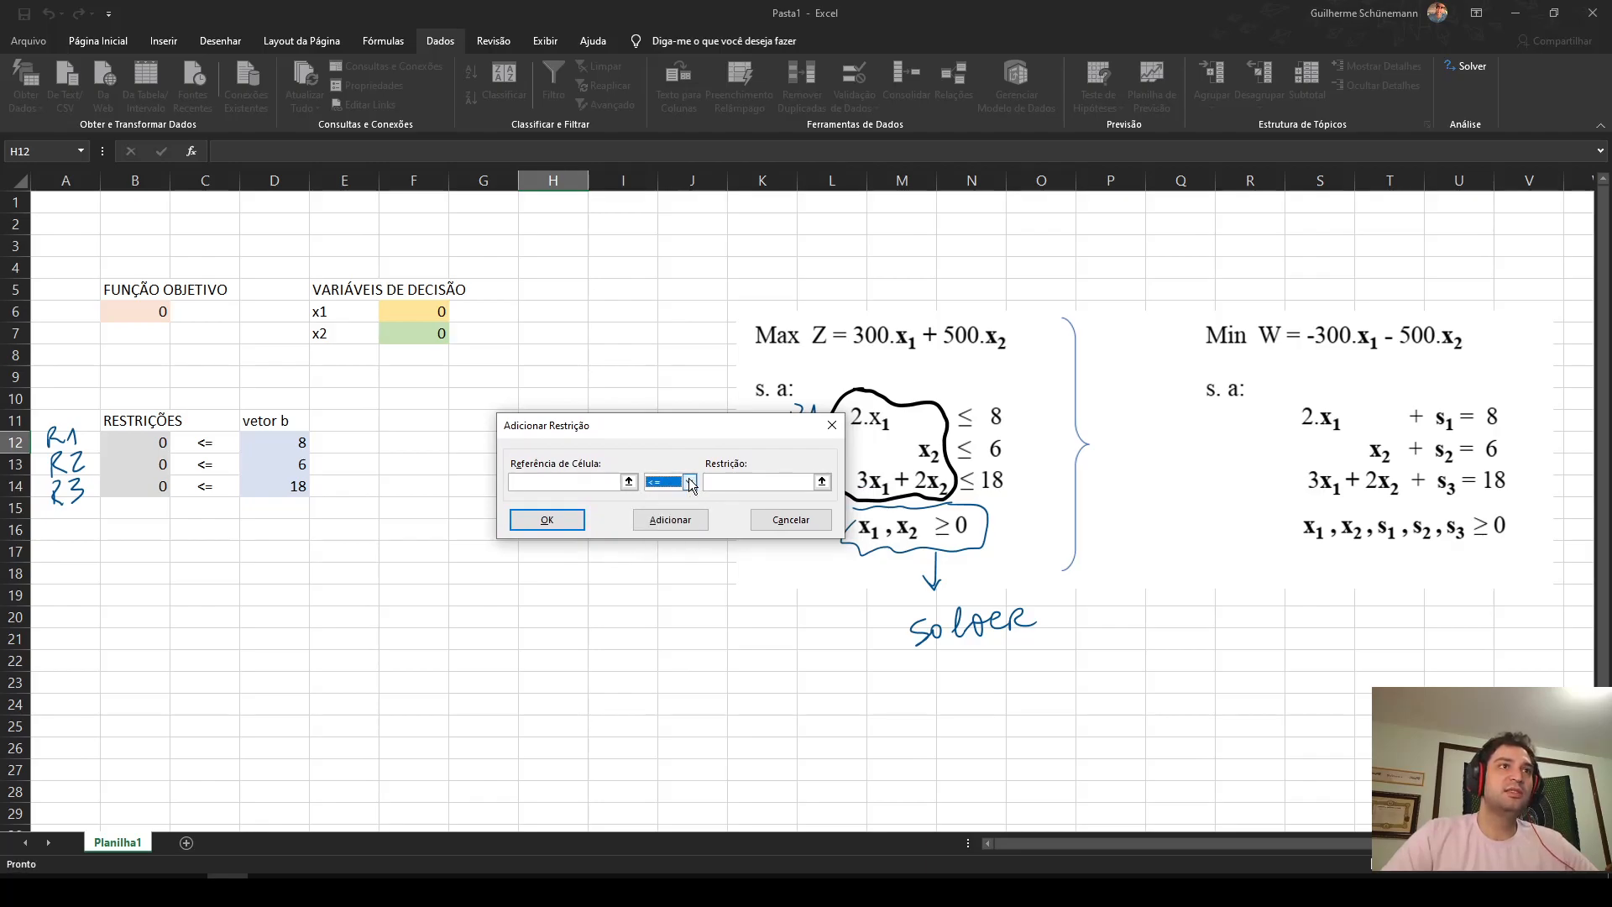
left_click(686, 488)
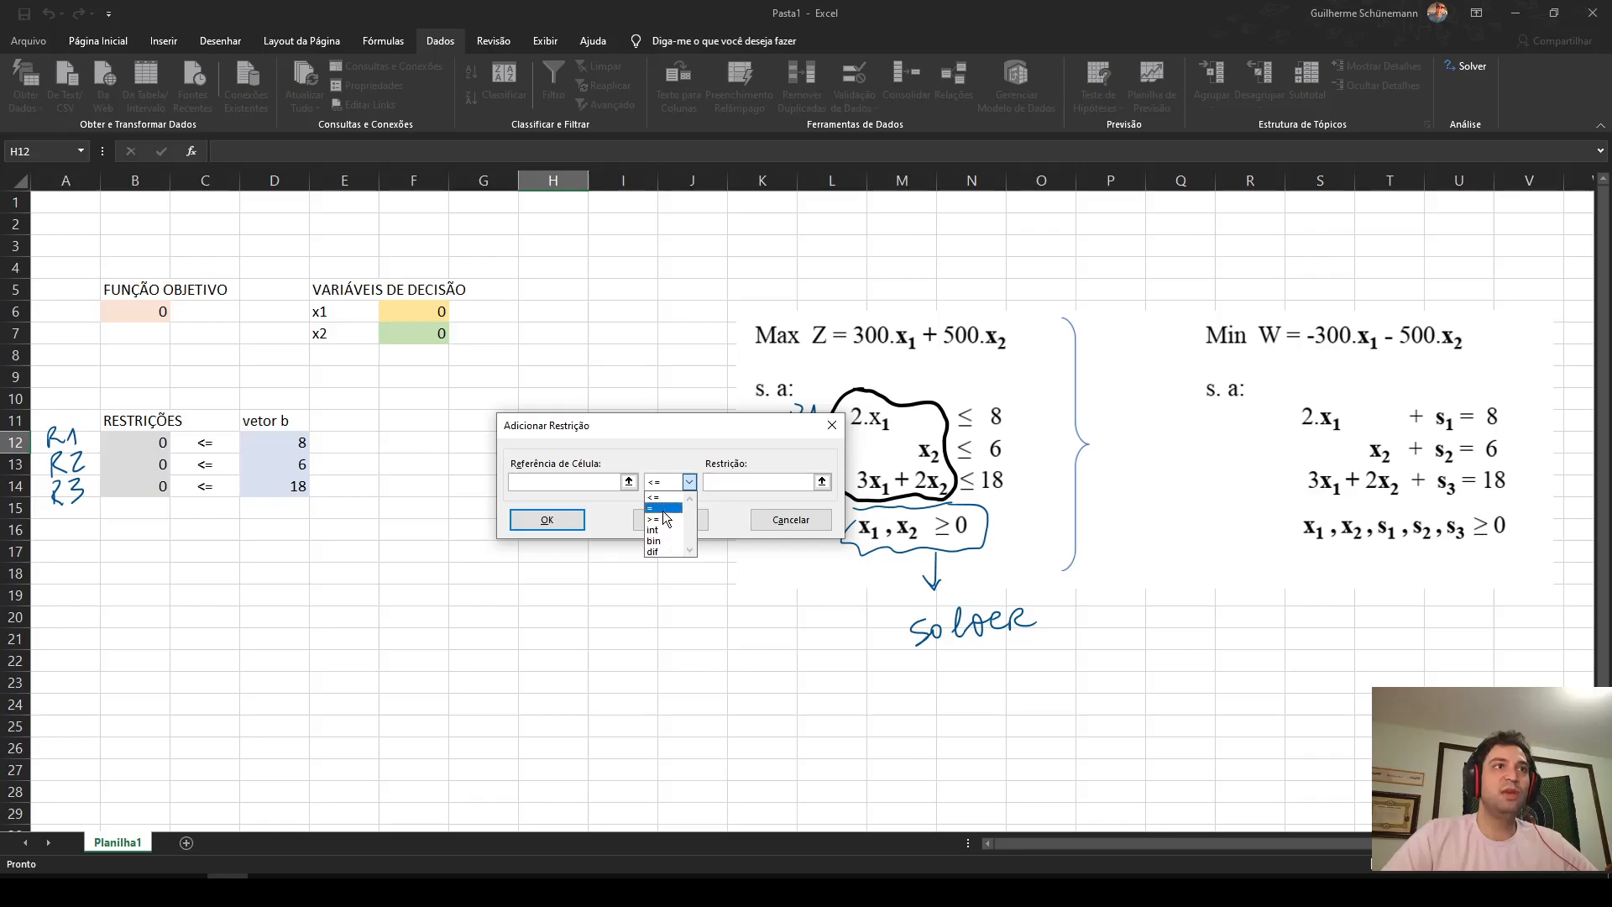
left_click(665, 496)
- Constrain B12:B14 to the vector b values in D12:D14, add the constraint and return to the Solver parameters
left_click(567, 481)
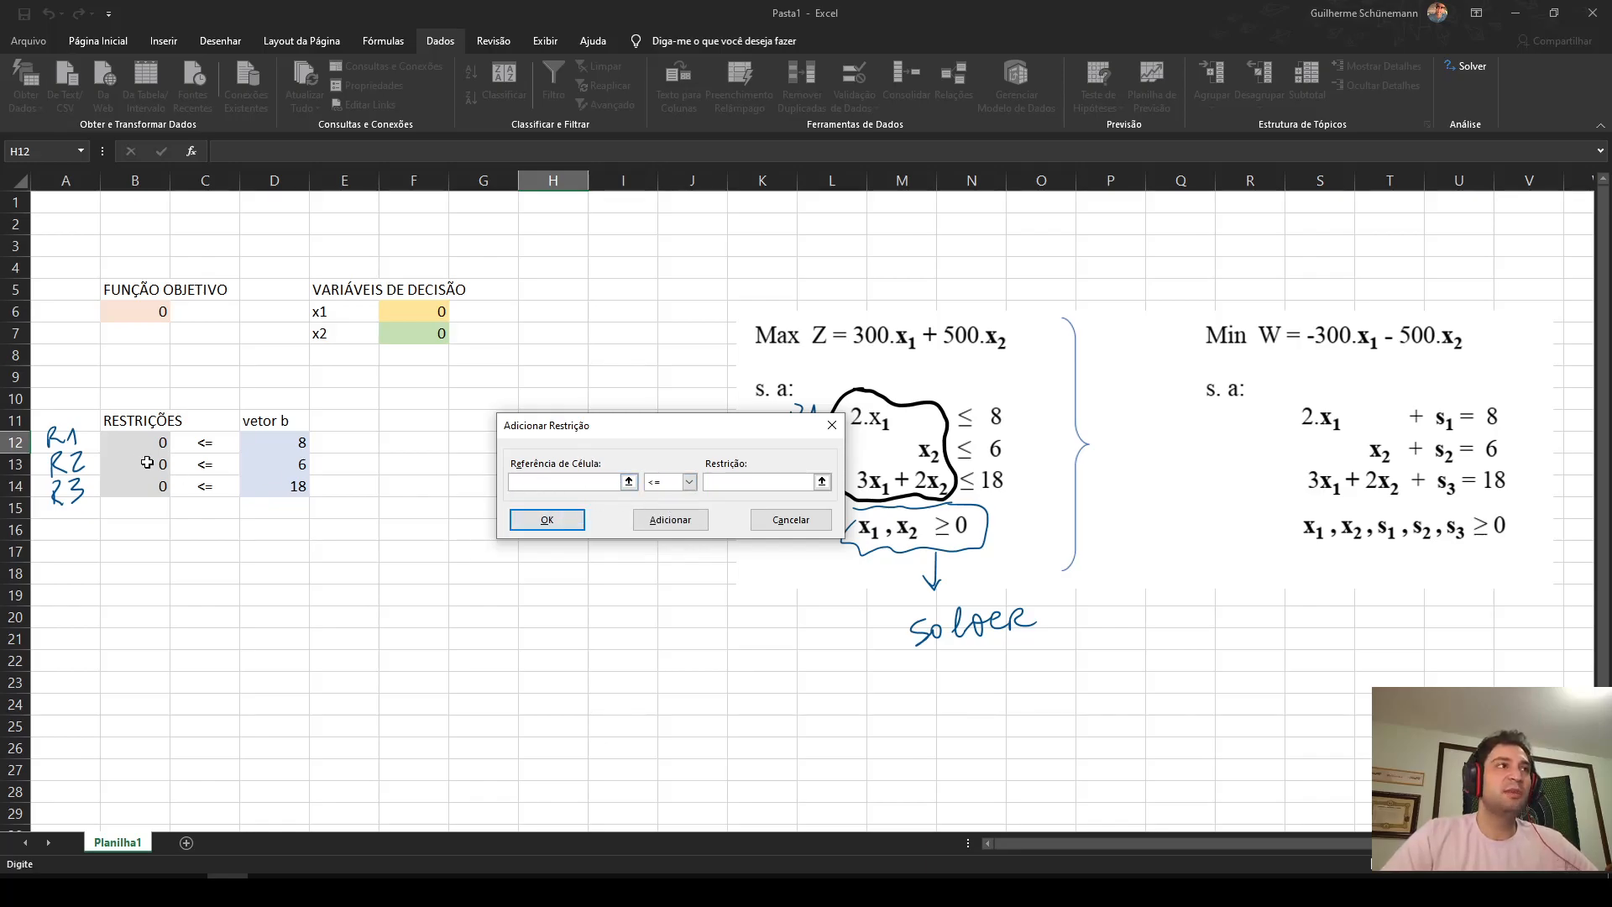
left_click_drag(141, 444, 147, 488)
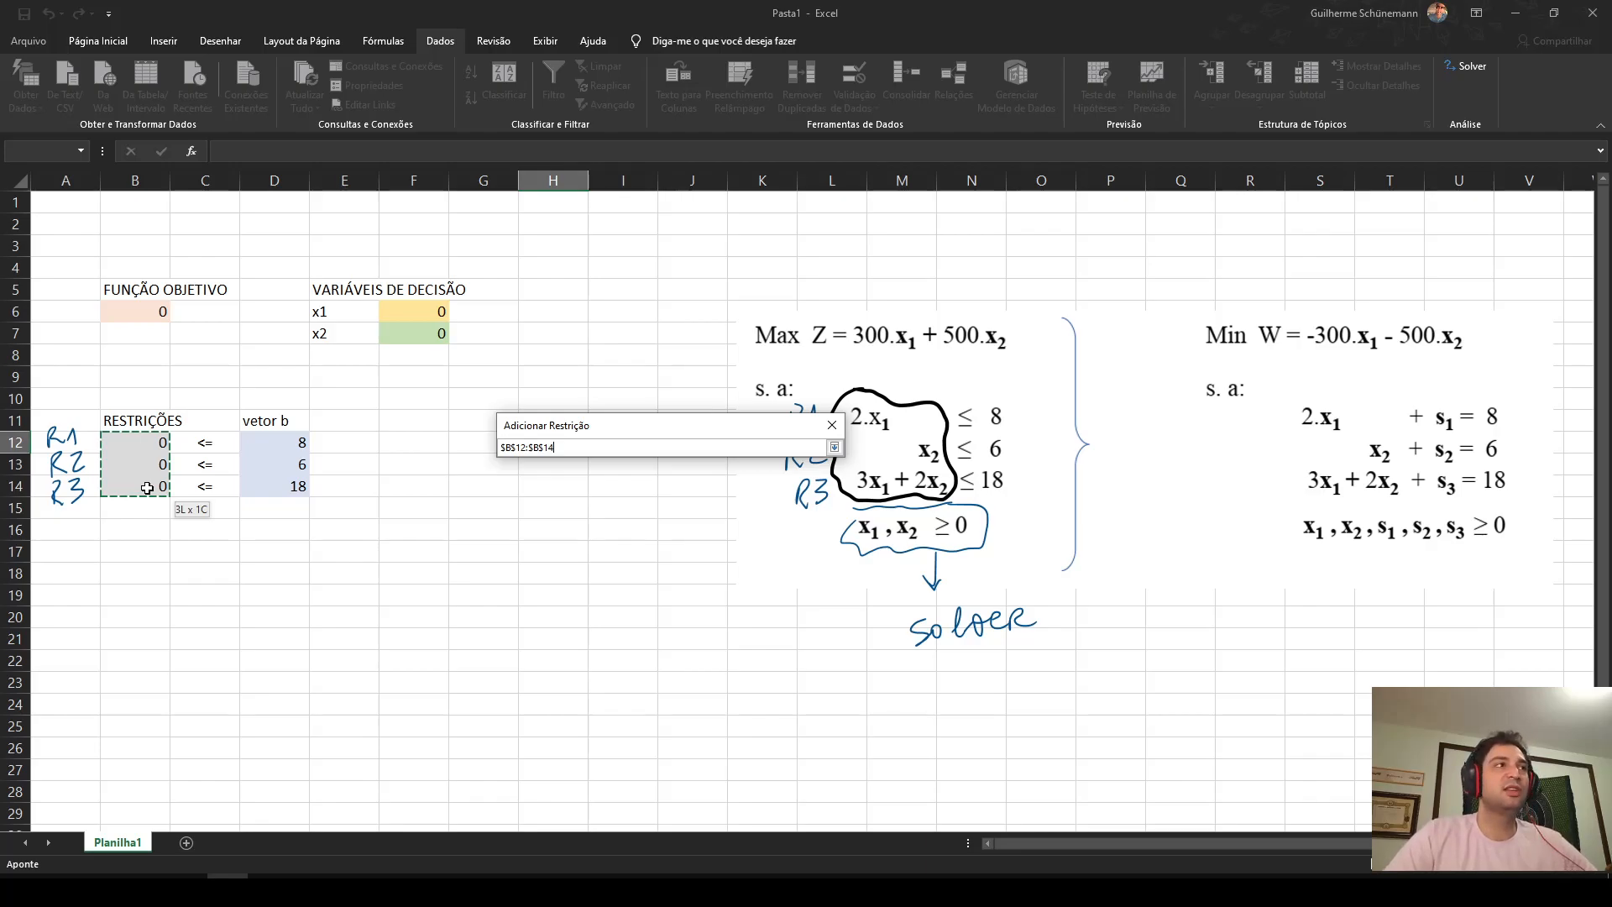
left_click(150, 447)
left_click_drag(149, 447, 151, 489)
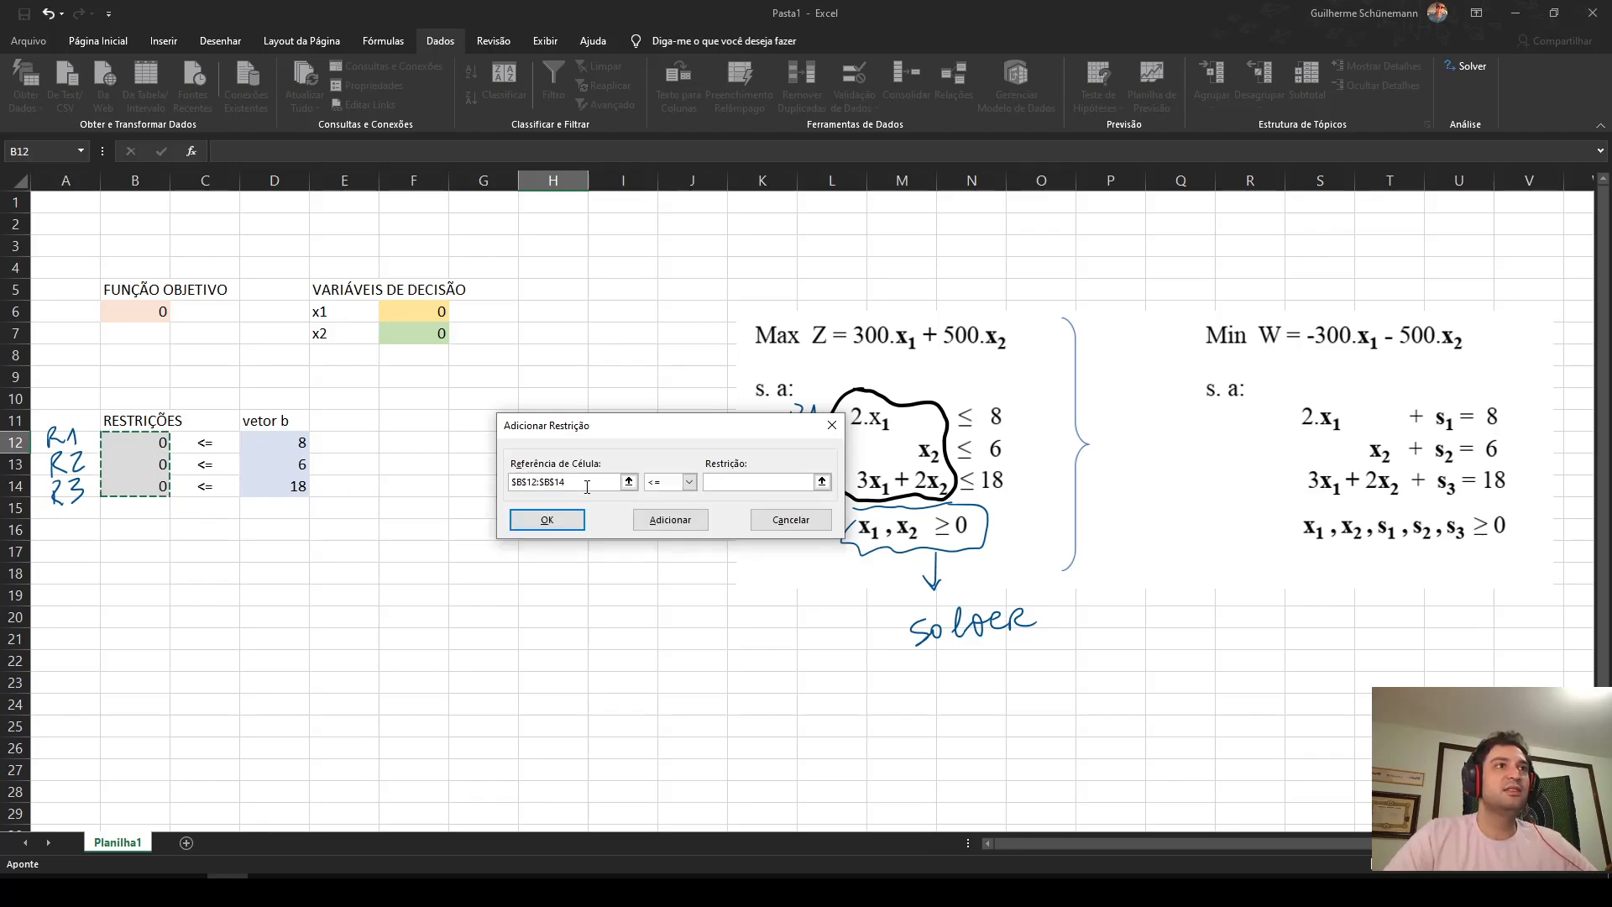
left_click(748, 483)
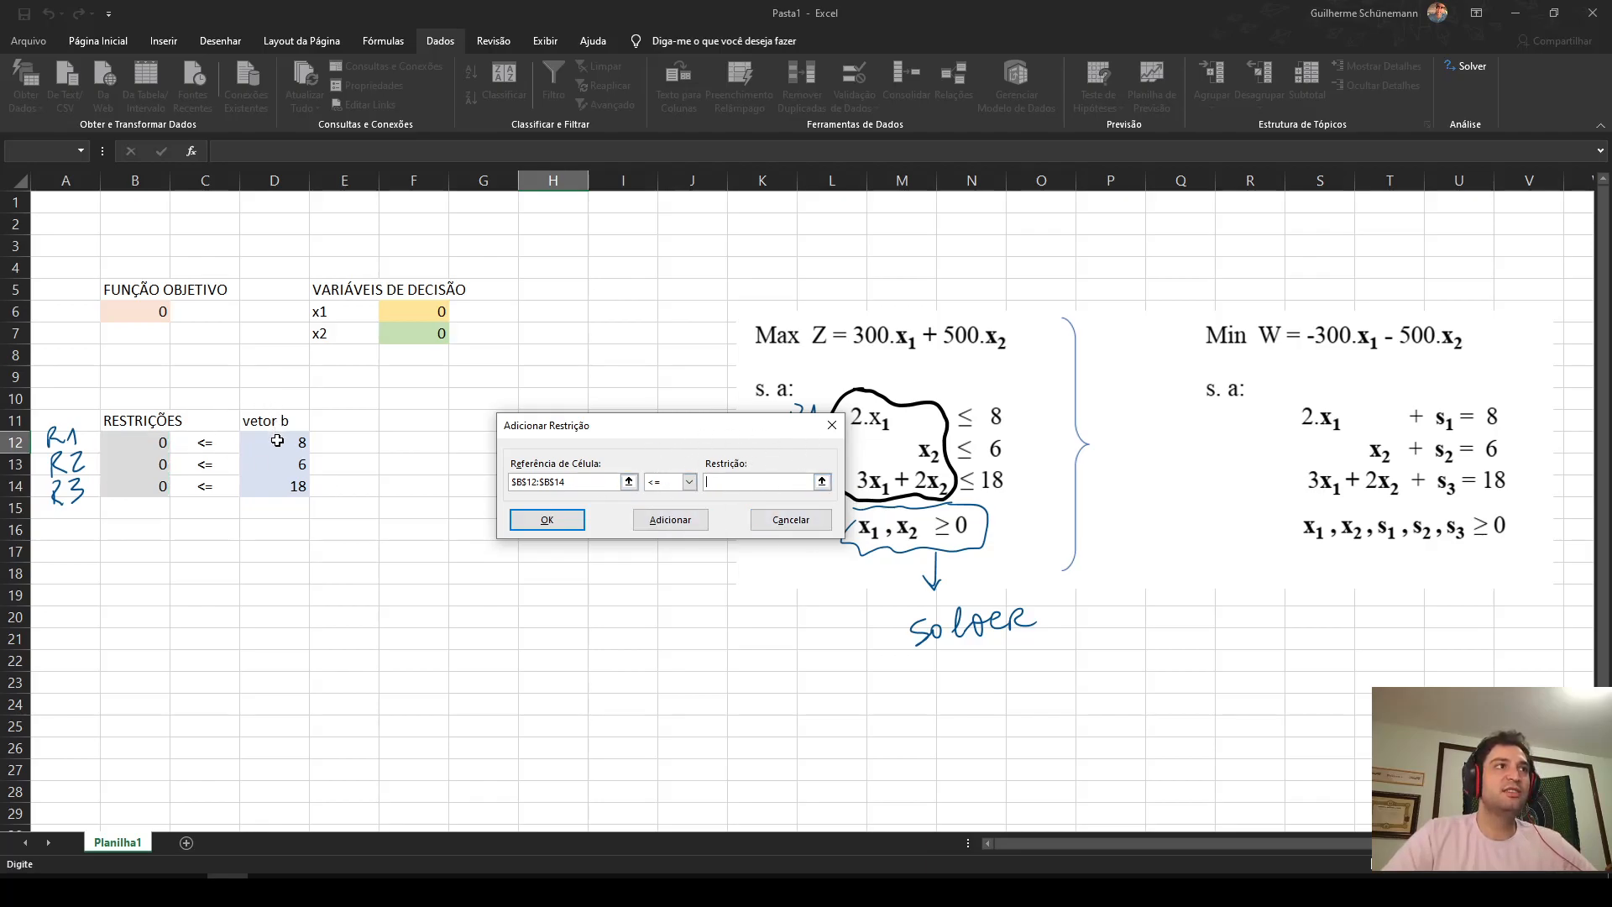
left_click_drag(277, 442, 278, 487)
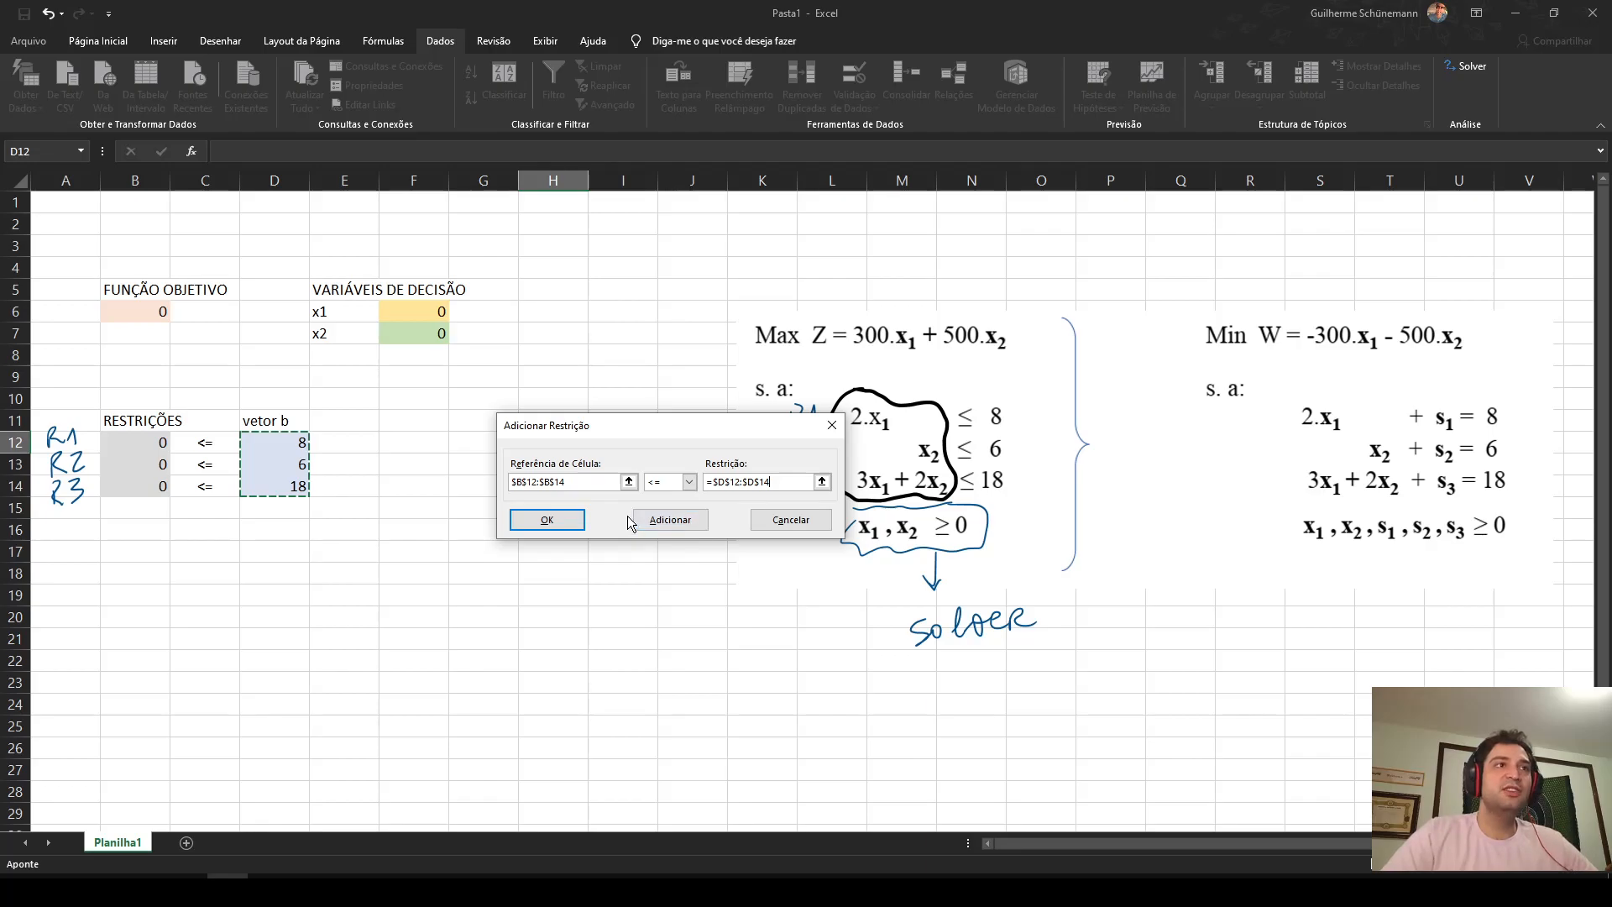
left_click(670, 527)
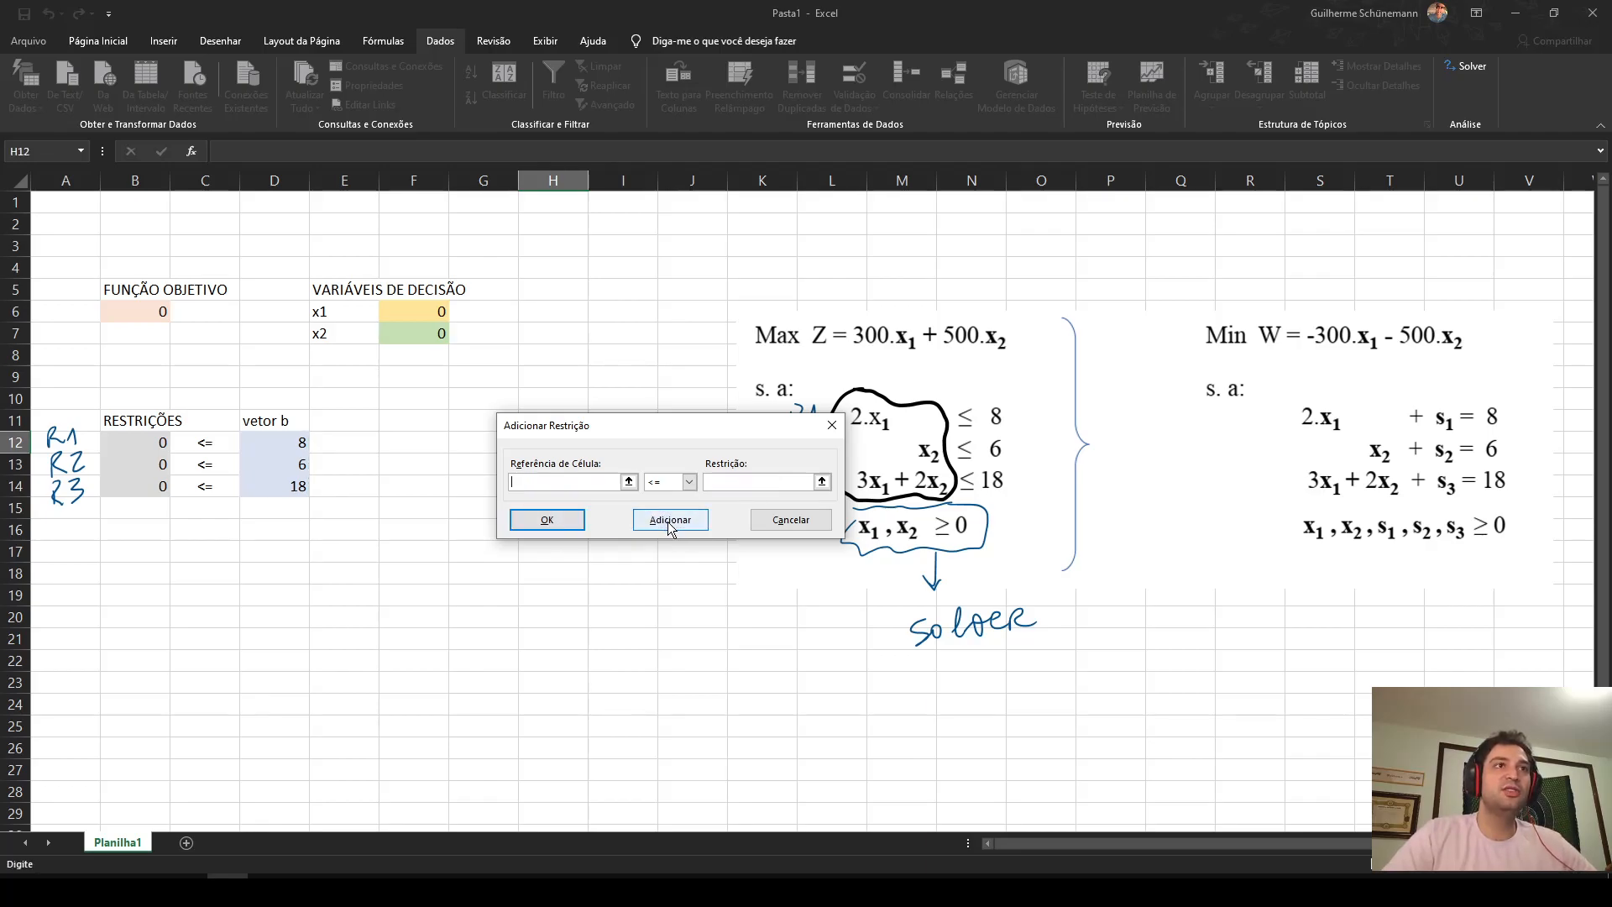
left_click(793, 520)
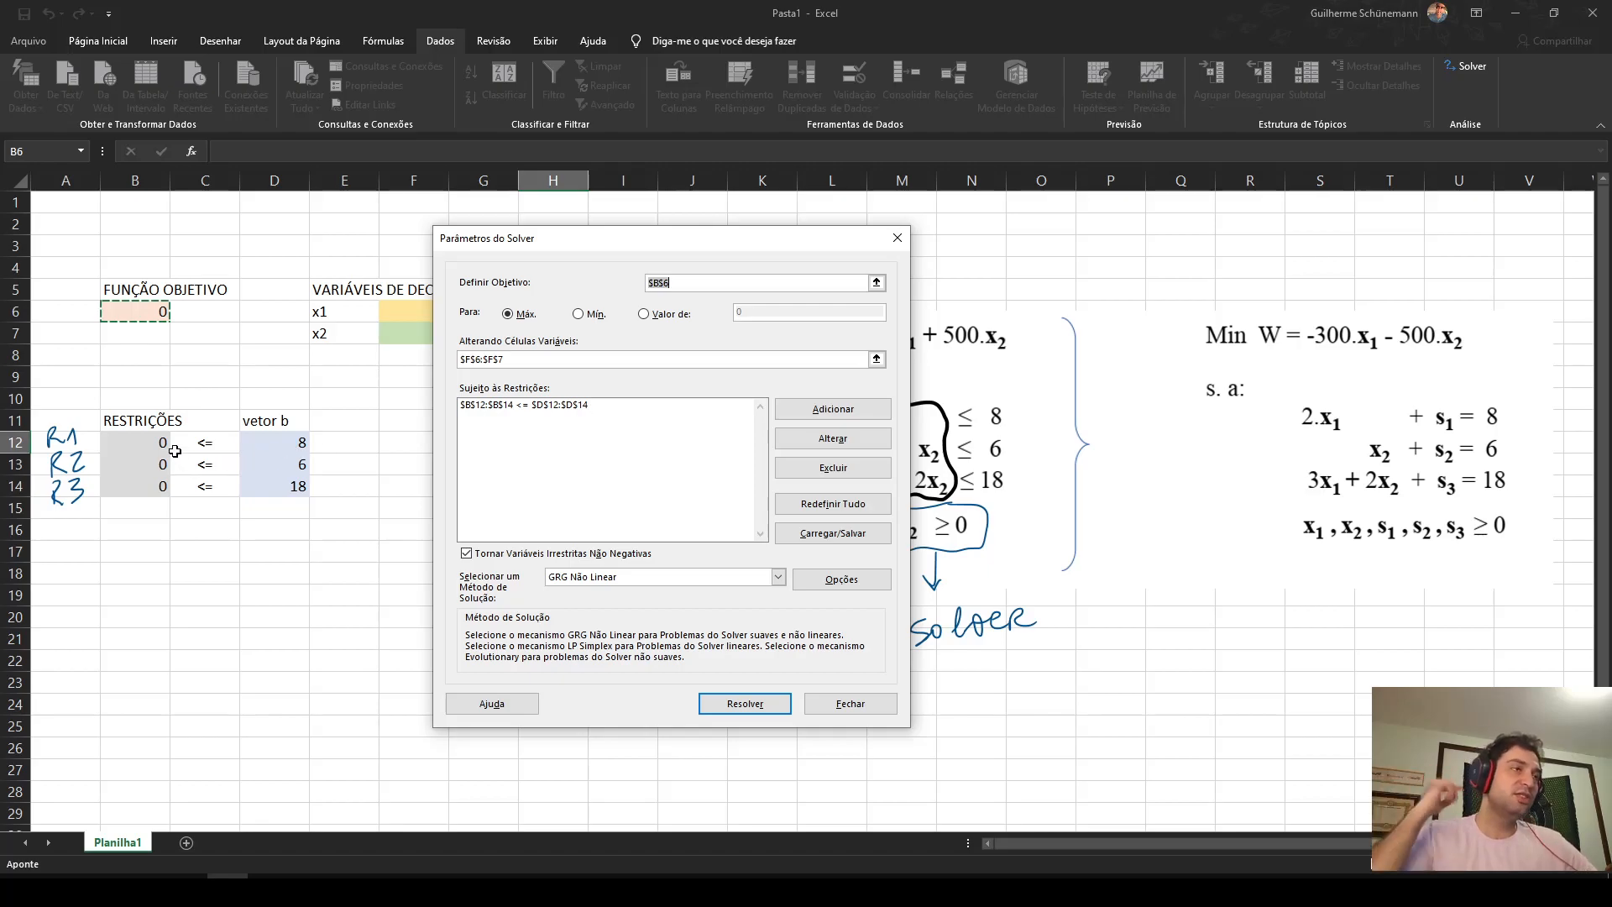
- Keep unconstrained variables non-negative and set the solving method to LP Simplex
left_click_drag(648, 238, 553, 217)
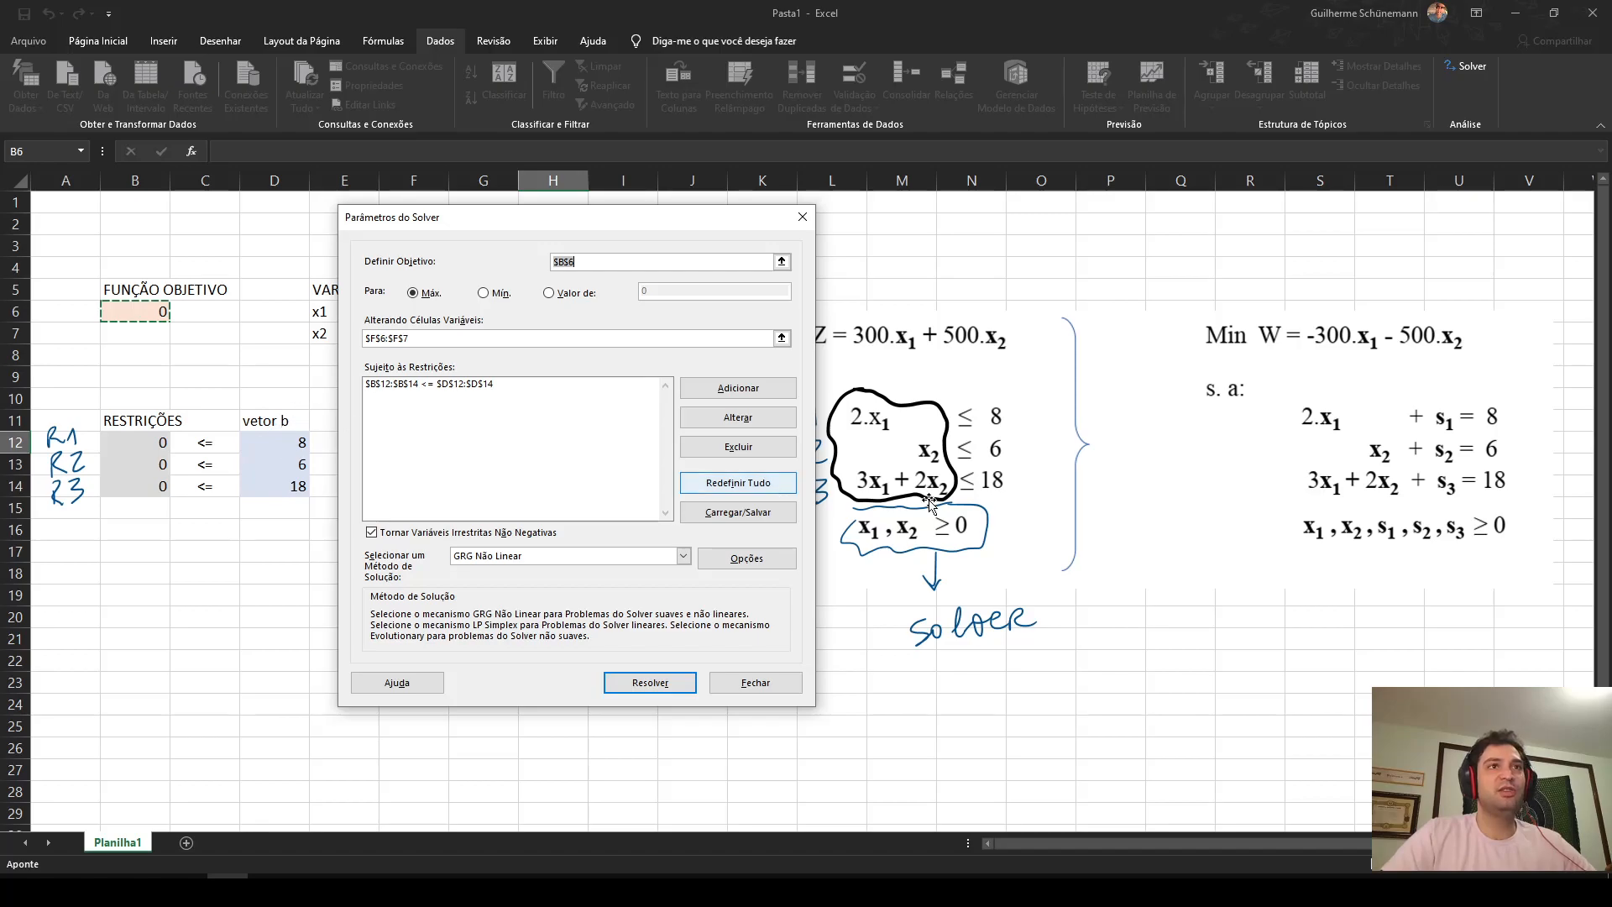
mouse_move(561, 215)
left_mouse_down()
mouse_move(859, 257)
mouse_move(426, 219)
left_mouse_up()
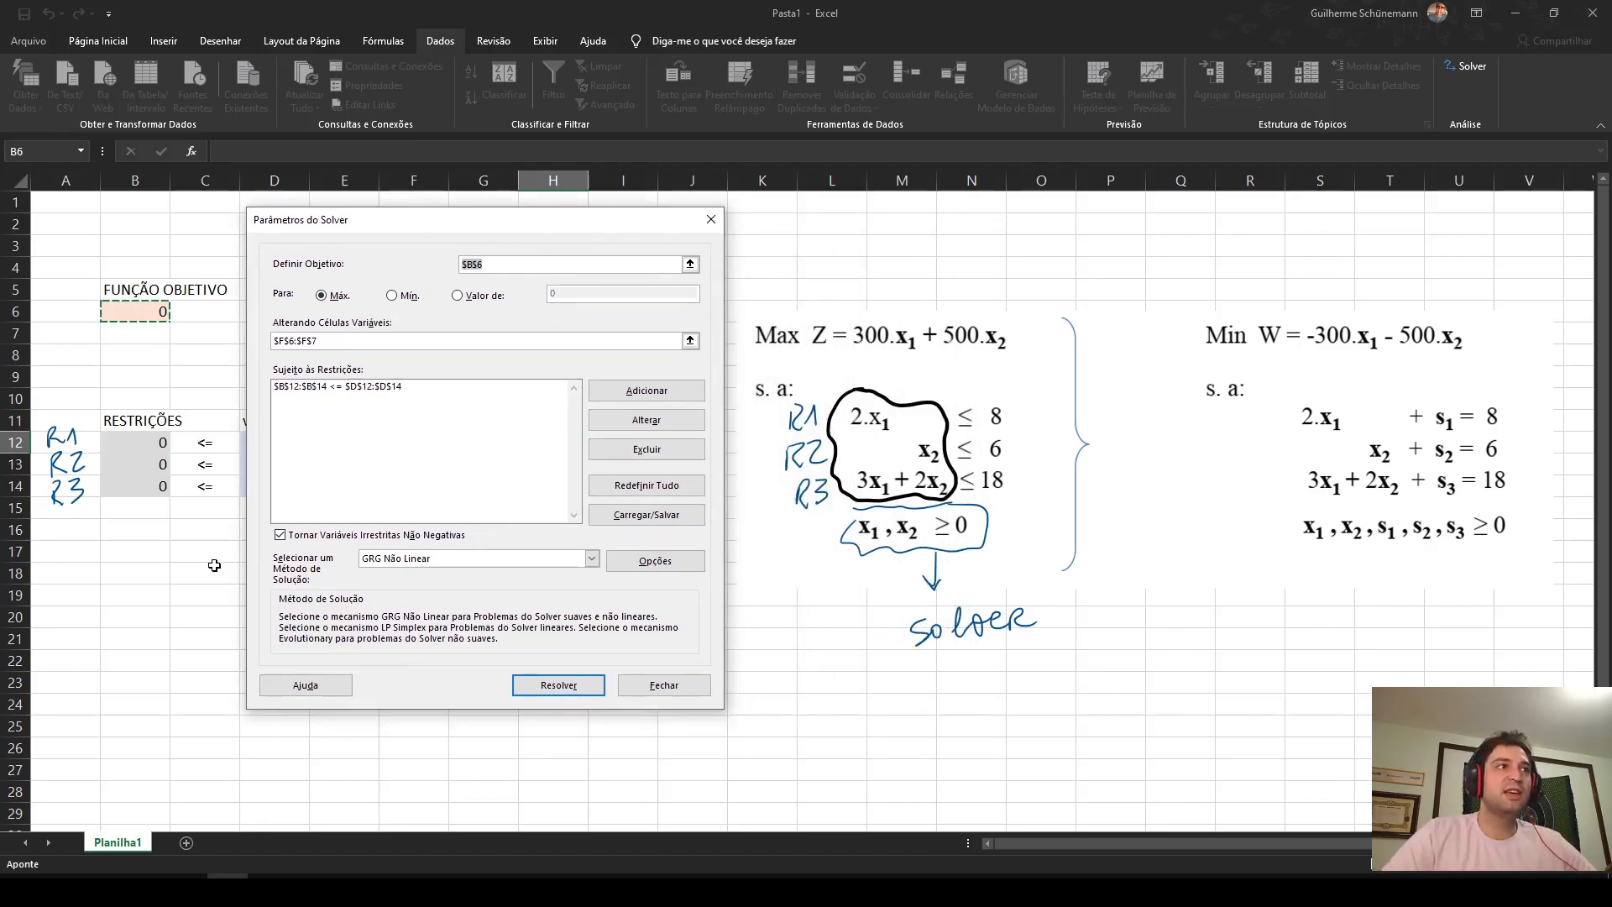
left_click(283, 542)
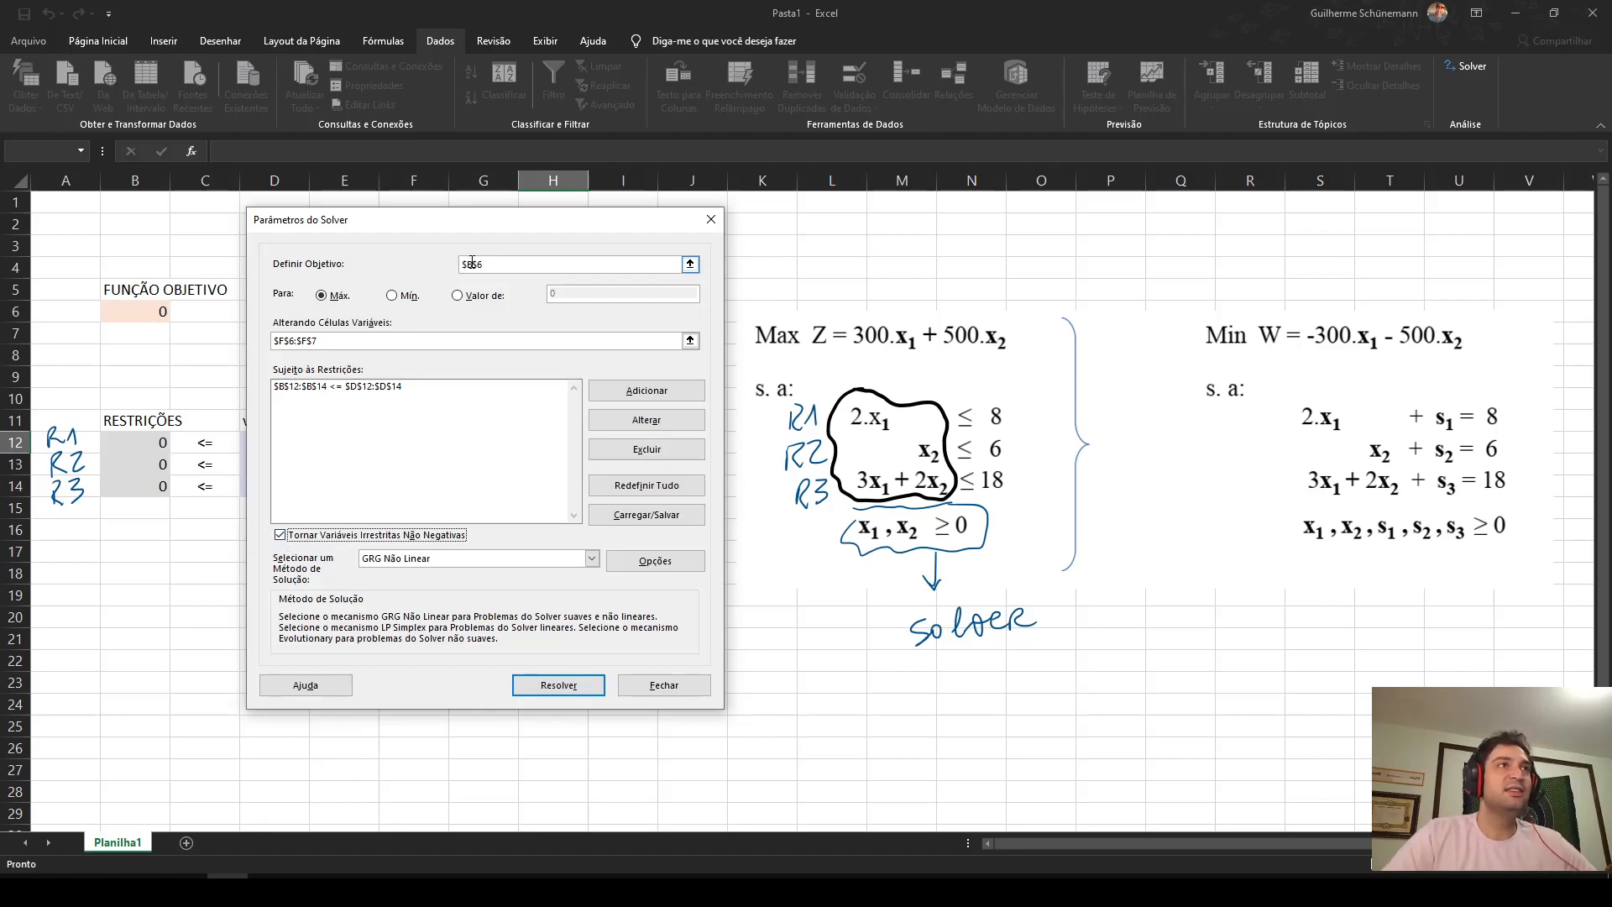
left_click_drag(481, 223, 553, 223)
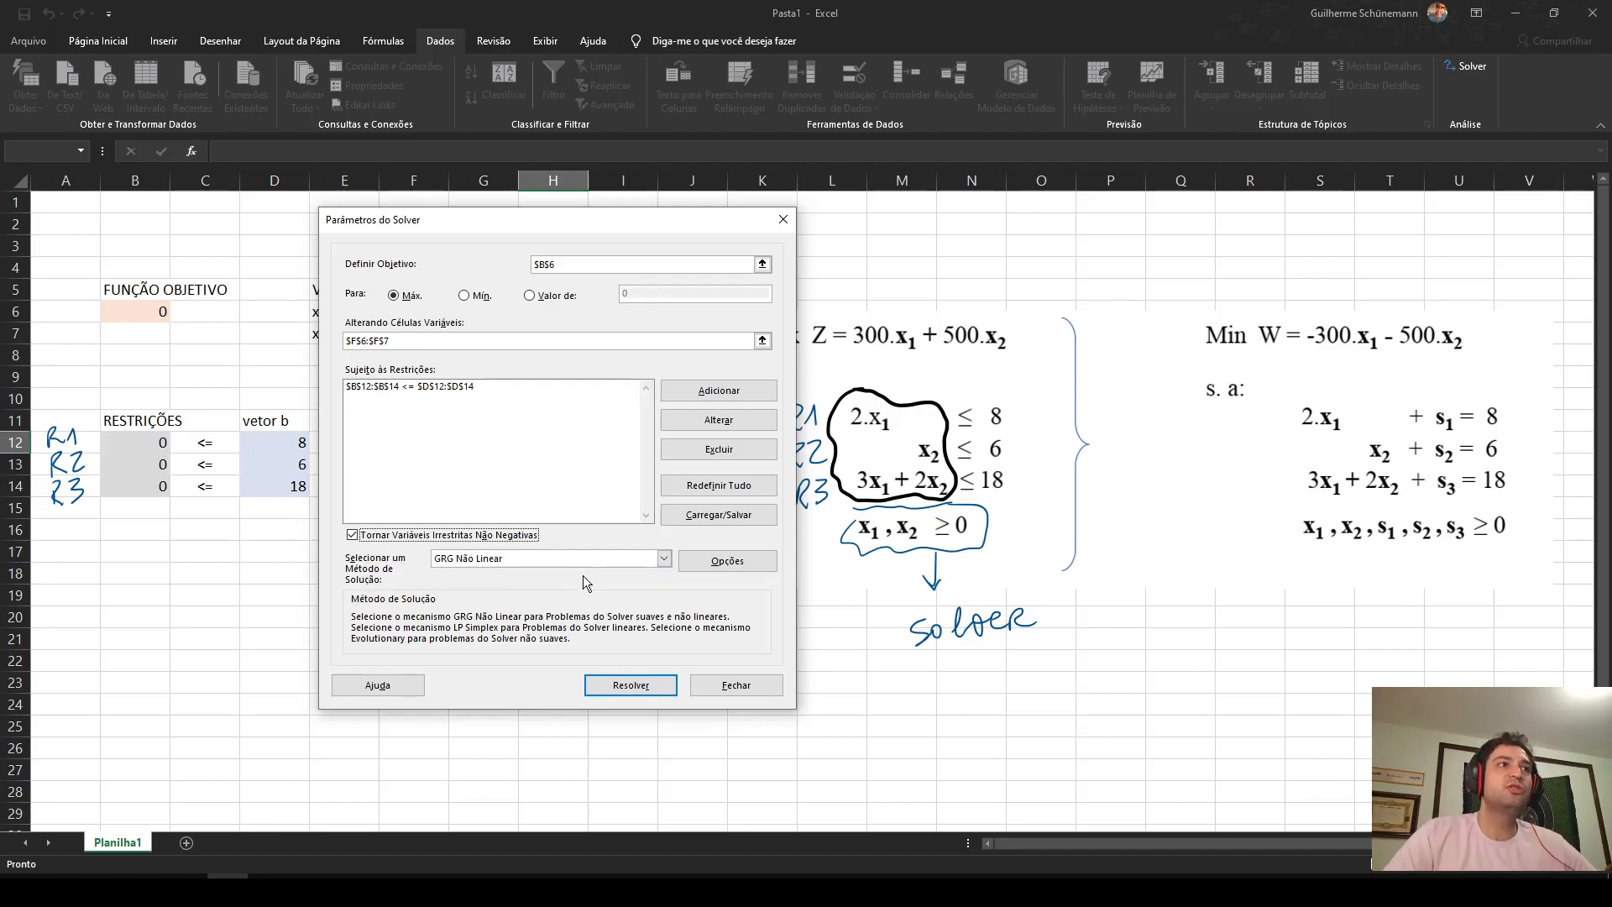
left_click(664, 560)
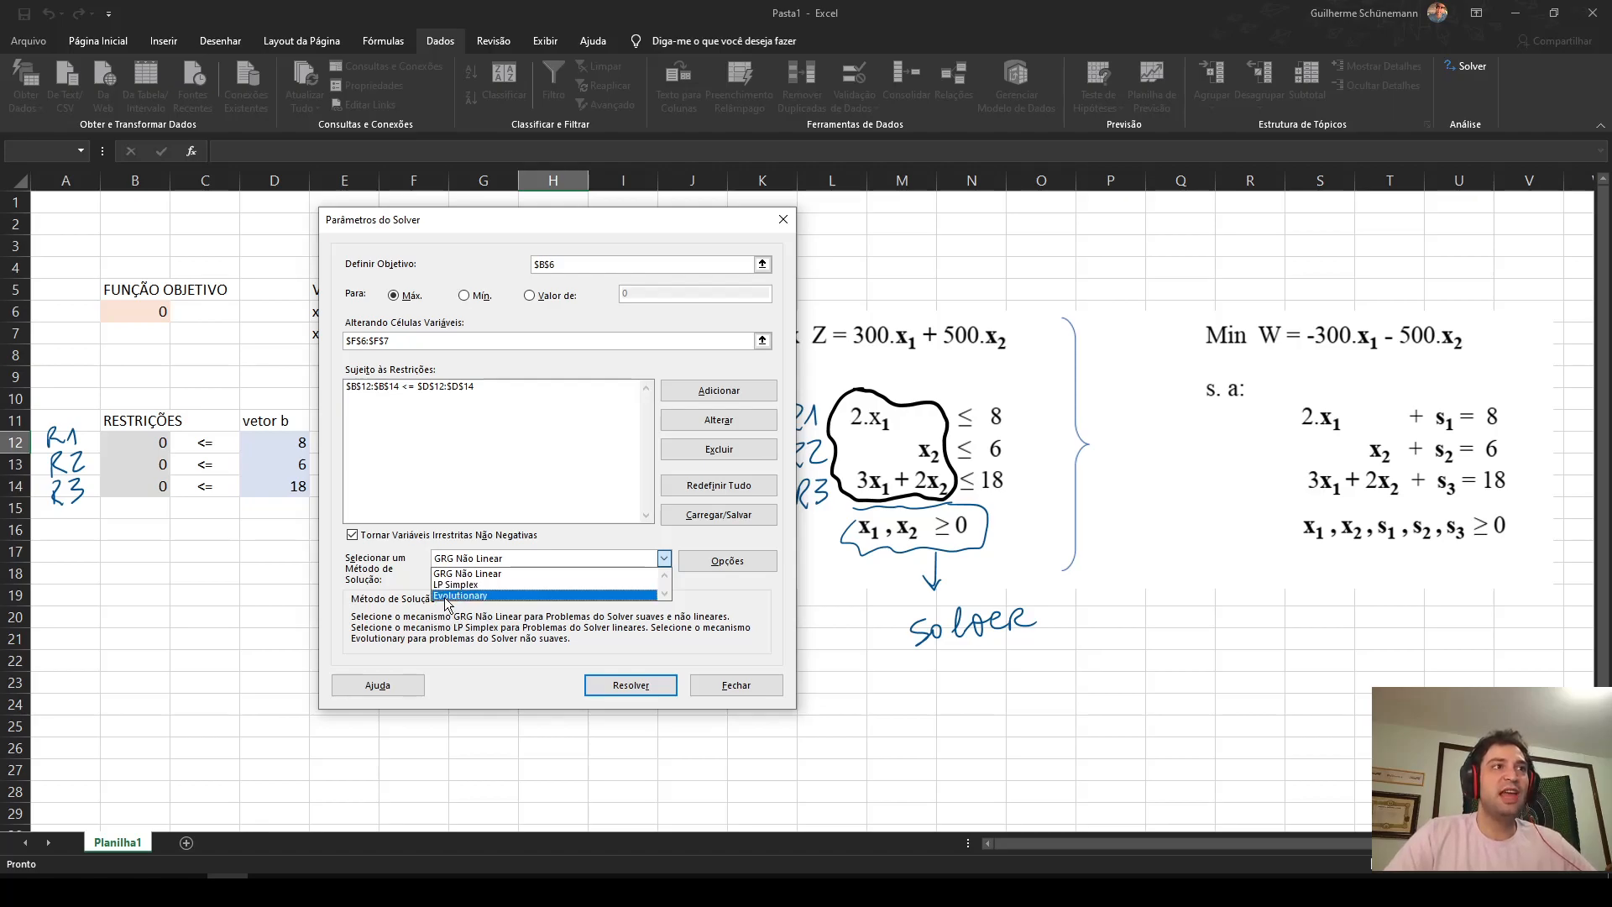
left_click(487, 585)
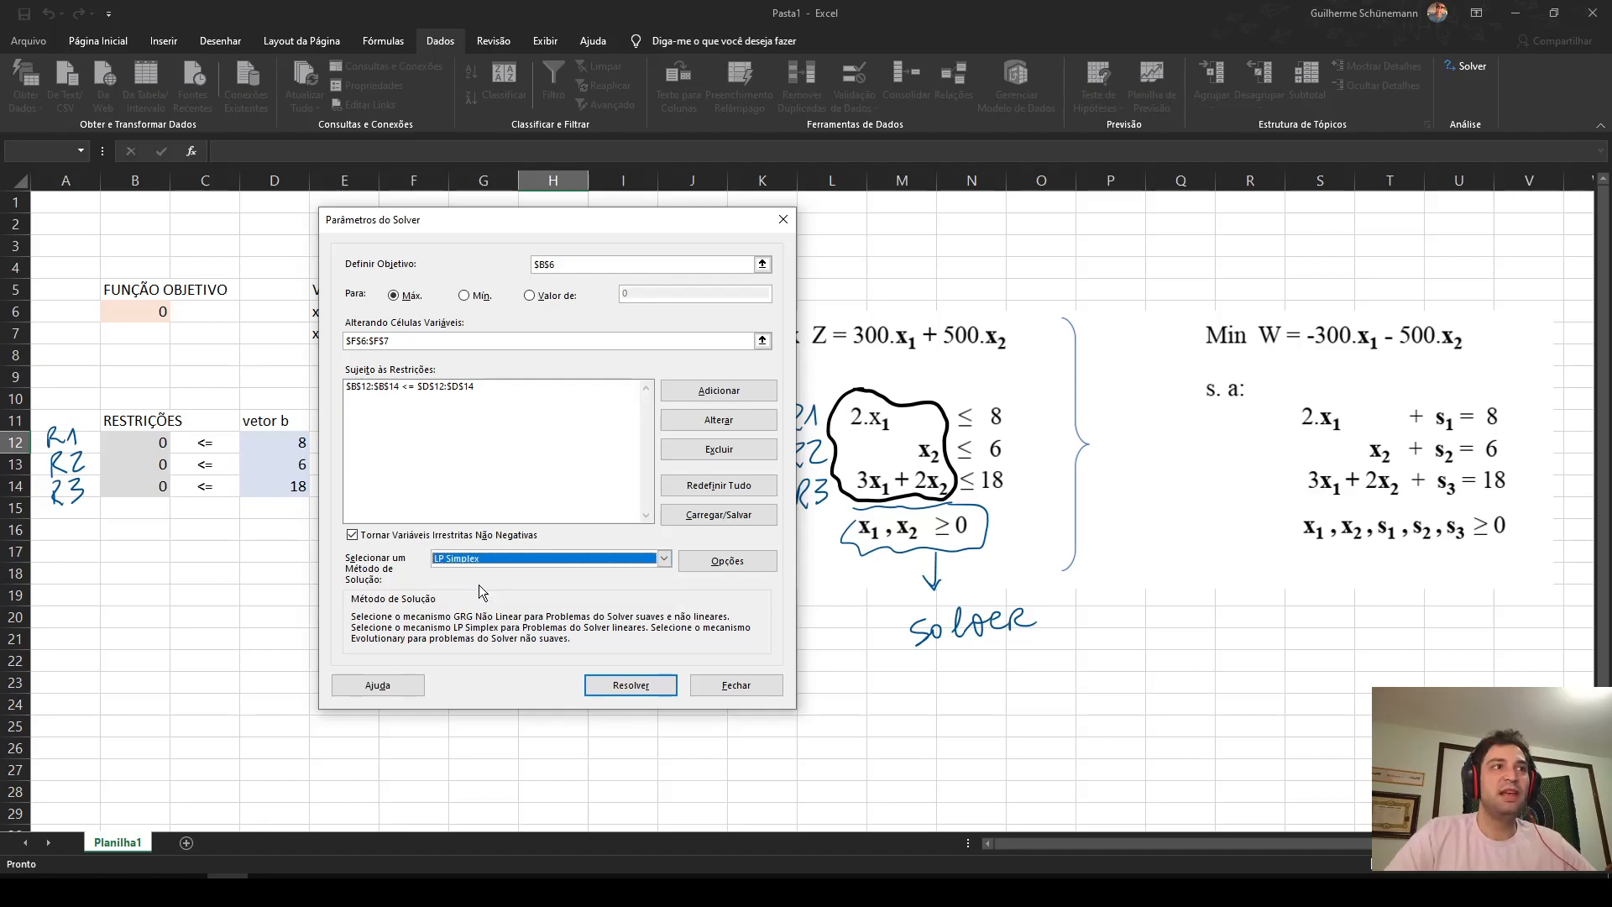
left_click(554, 538)
left_click(367, 537)
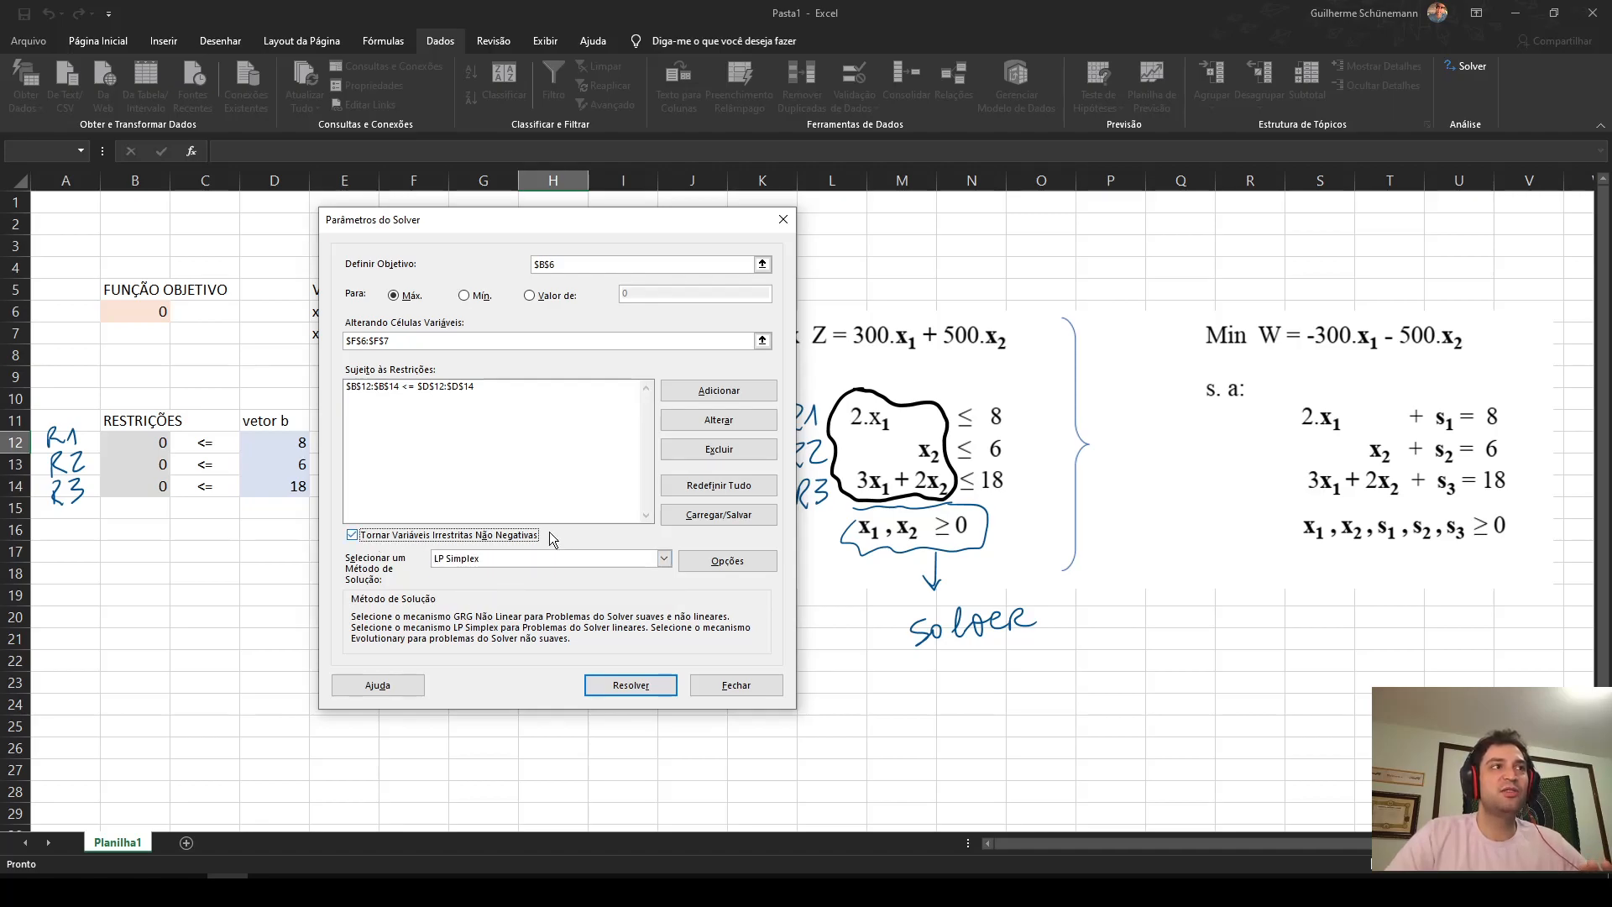
left_click_drag(591, 220, 602, 219)
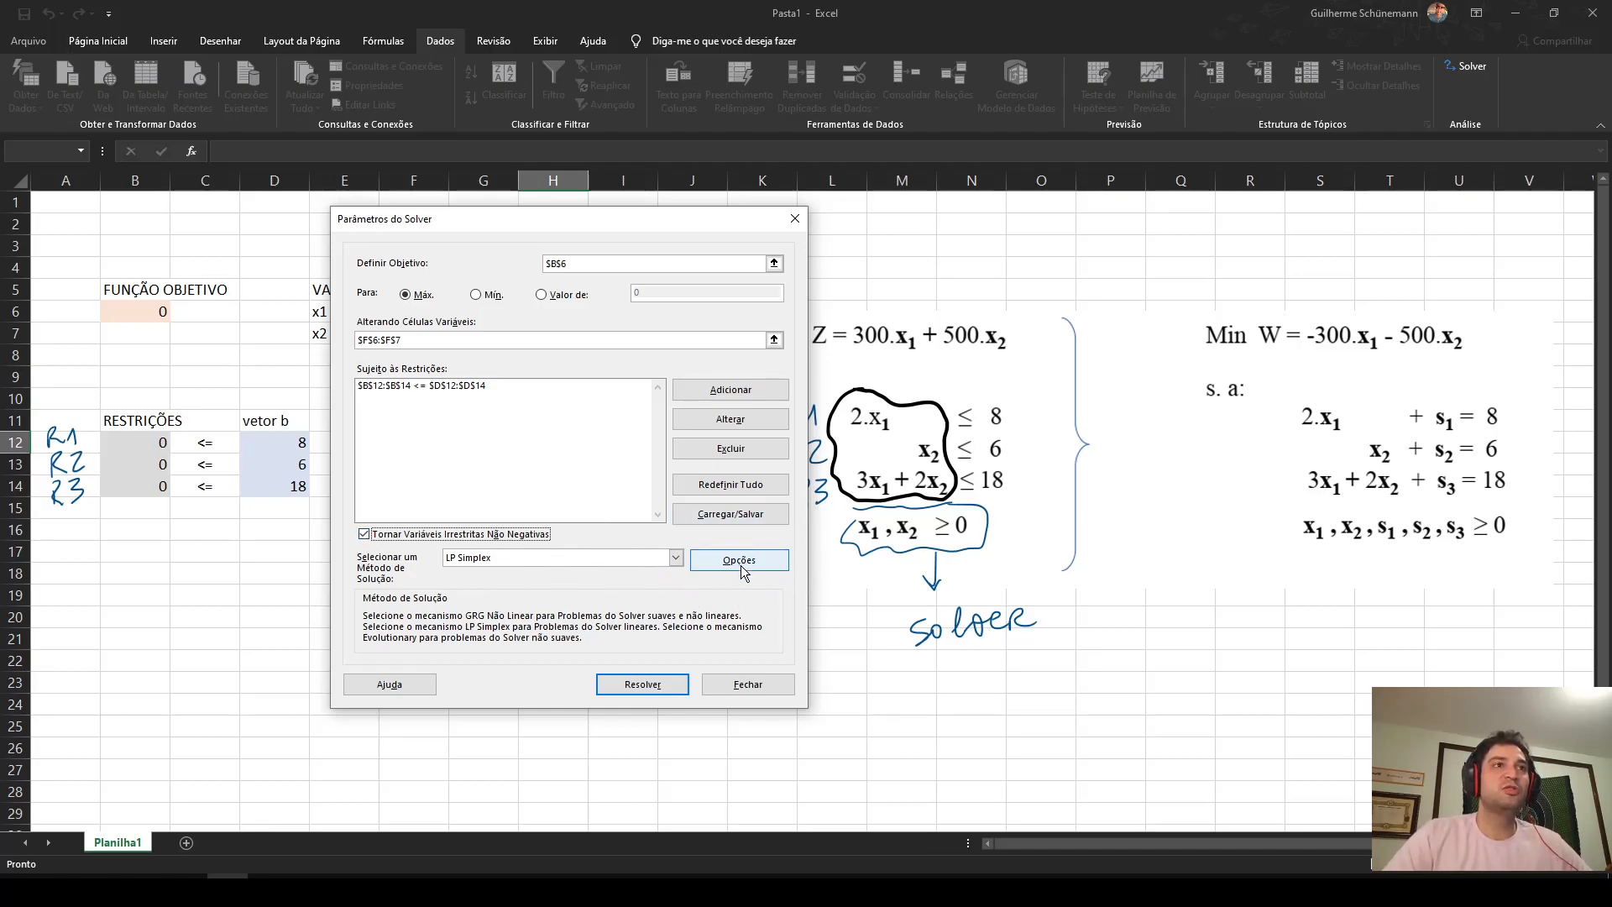
- Review the Solver options and the objective and variable references, and solve the model
left_click(698, 560)
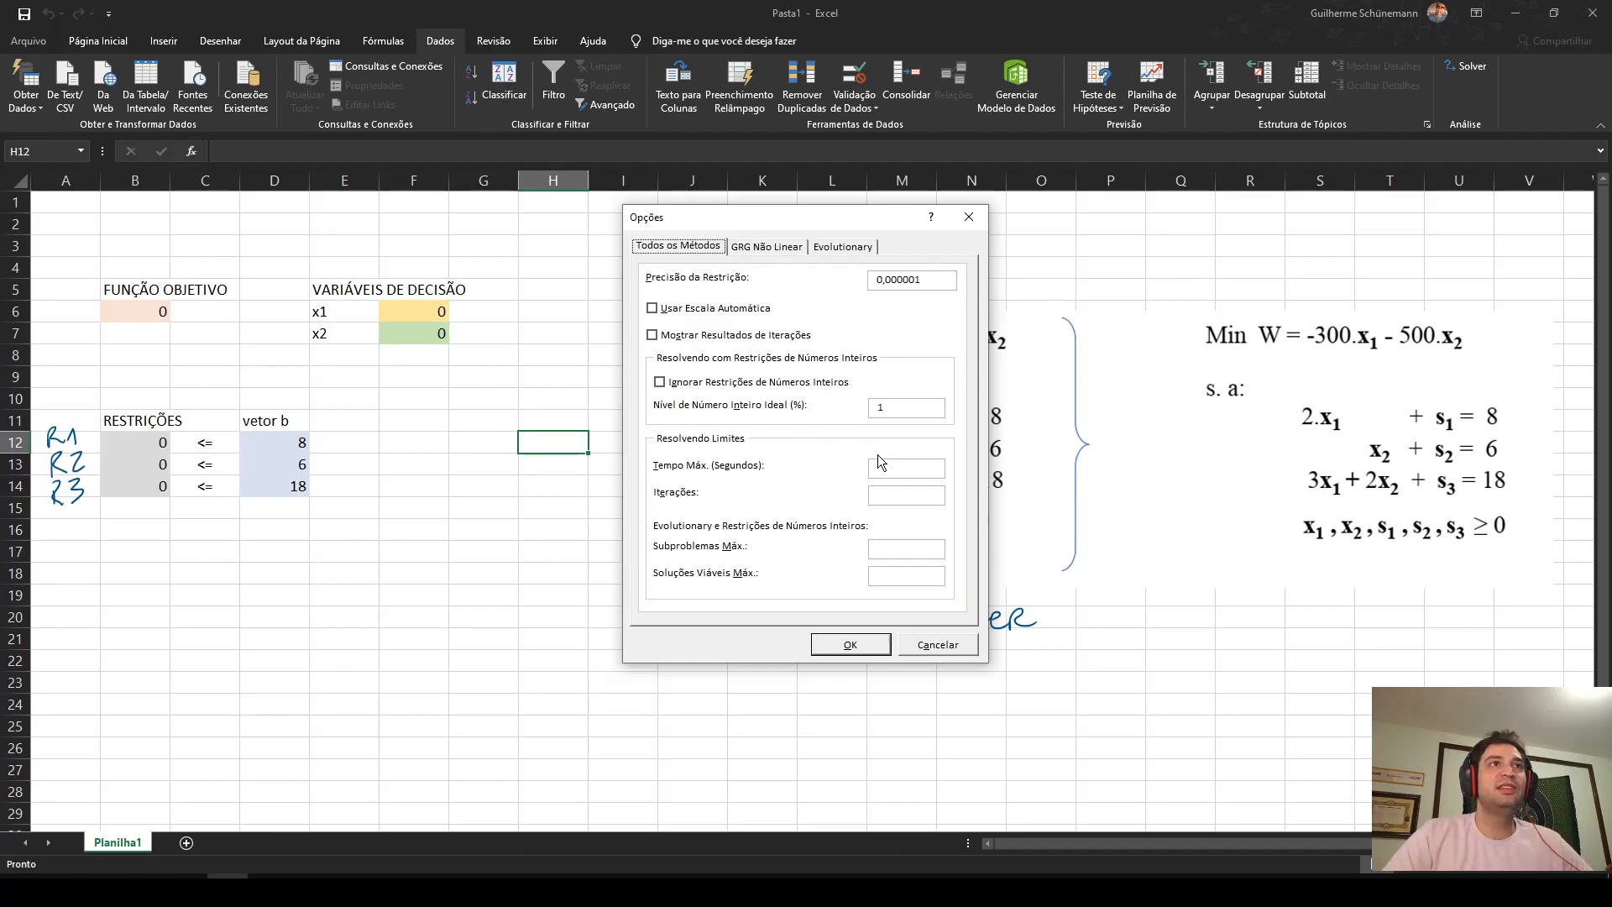
left_click(860, 652)
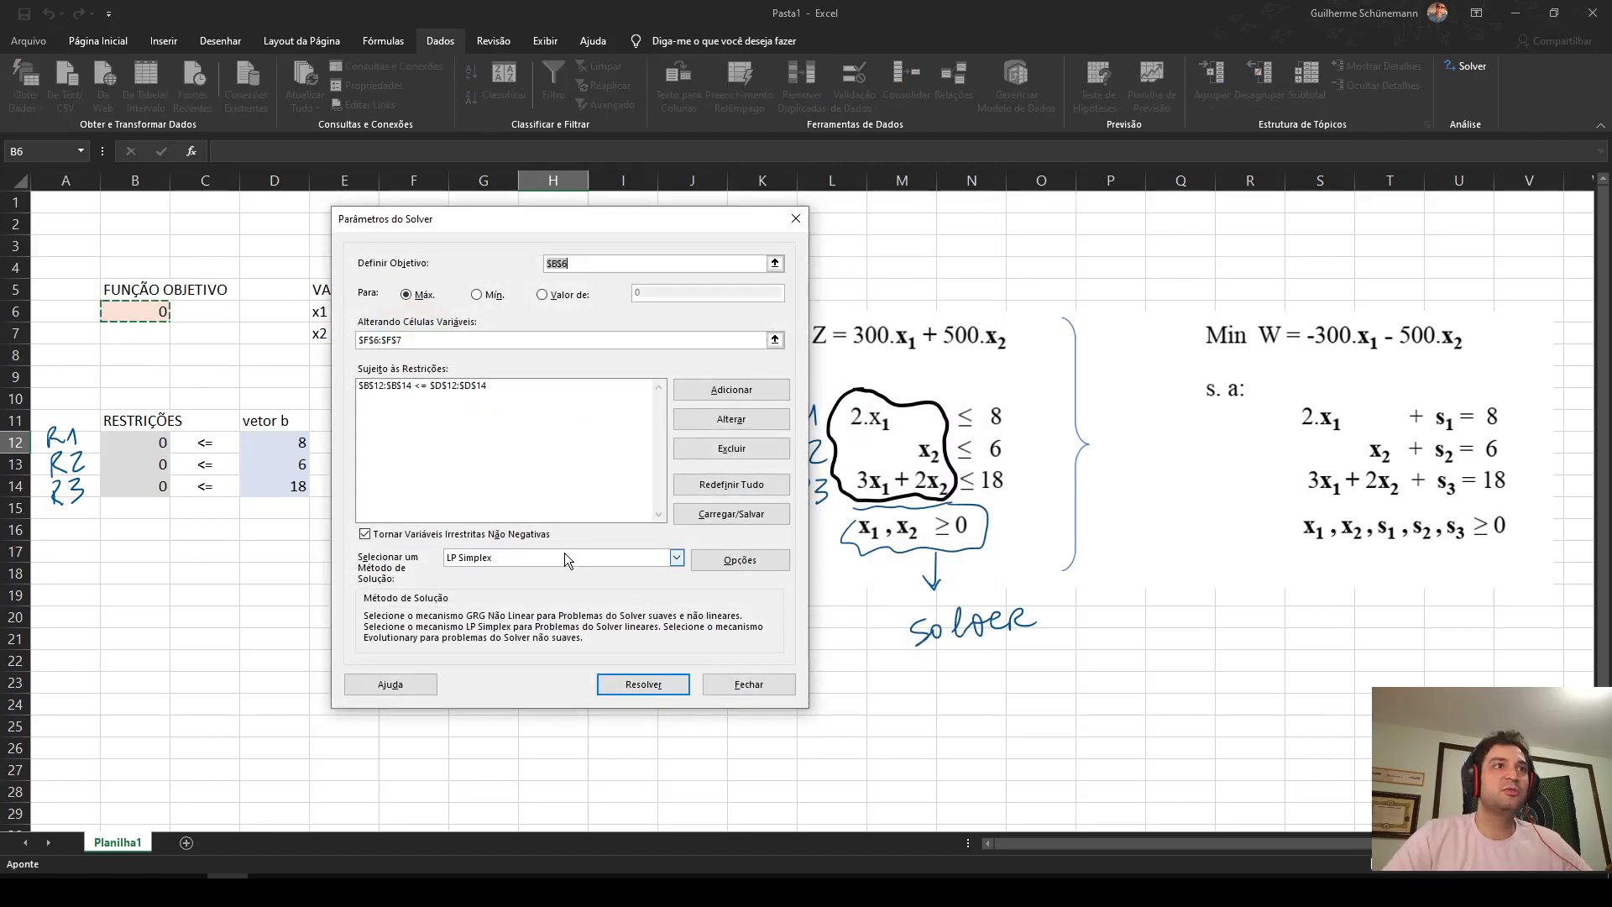
left_click_drag(597, 229, 1077, 231)
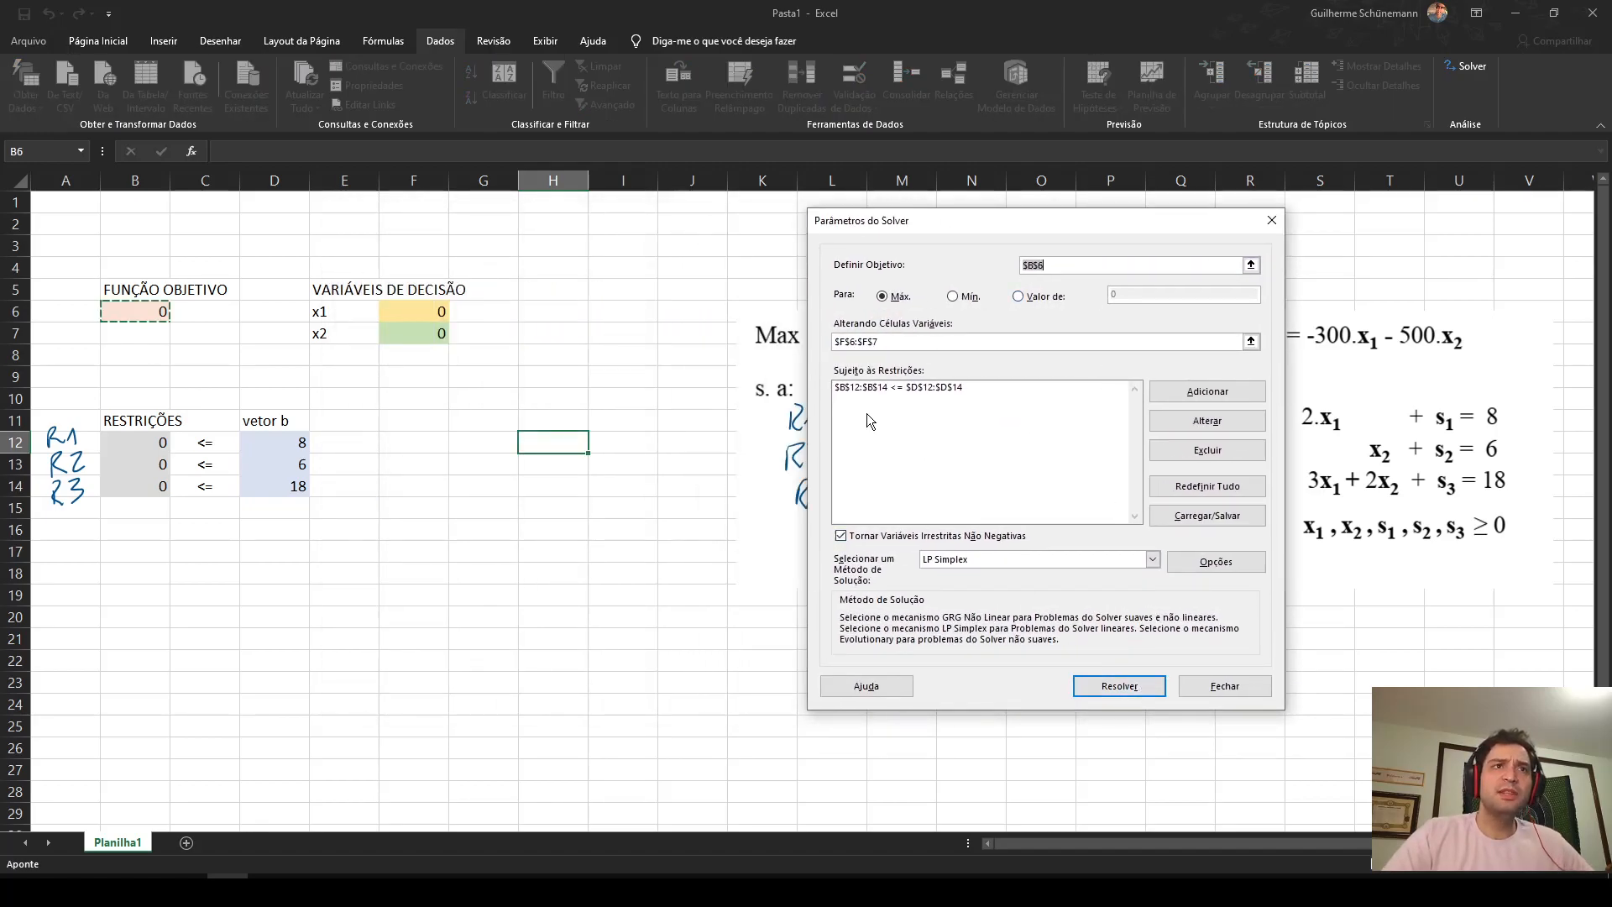
left_click(1057, 265)
left_click(989, 342)
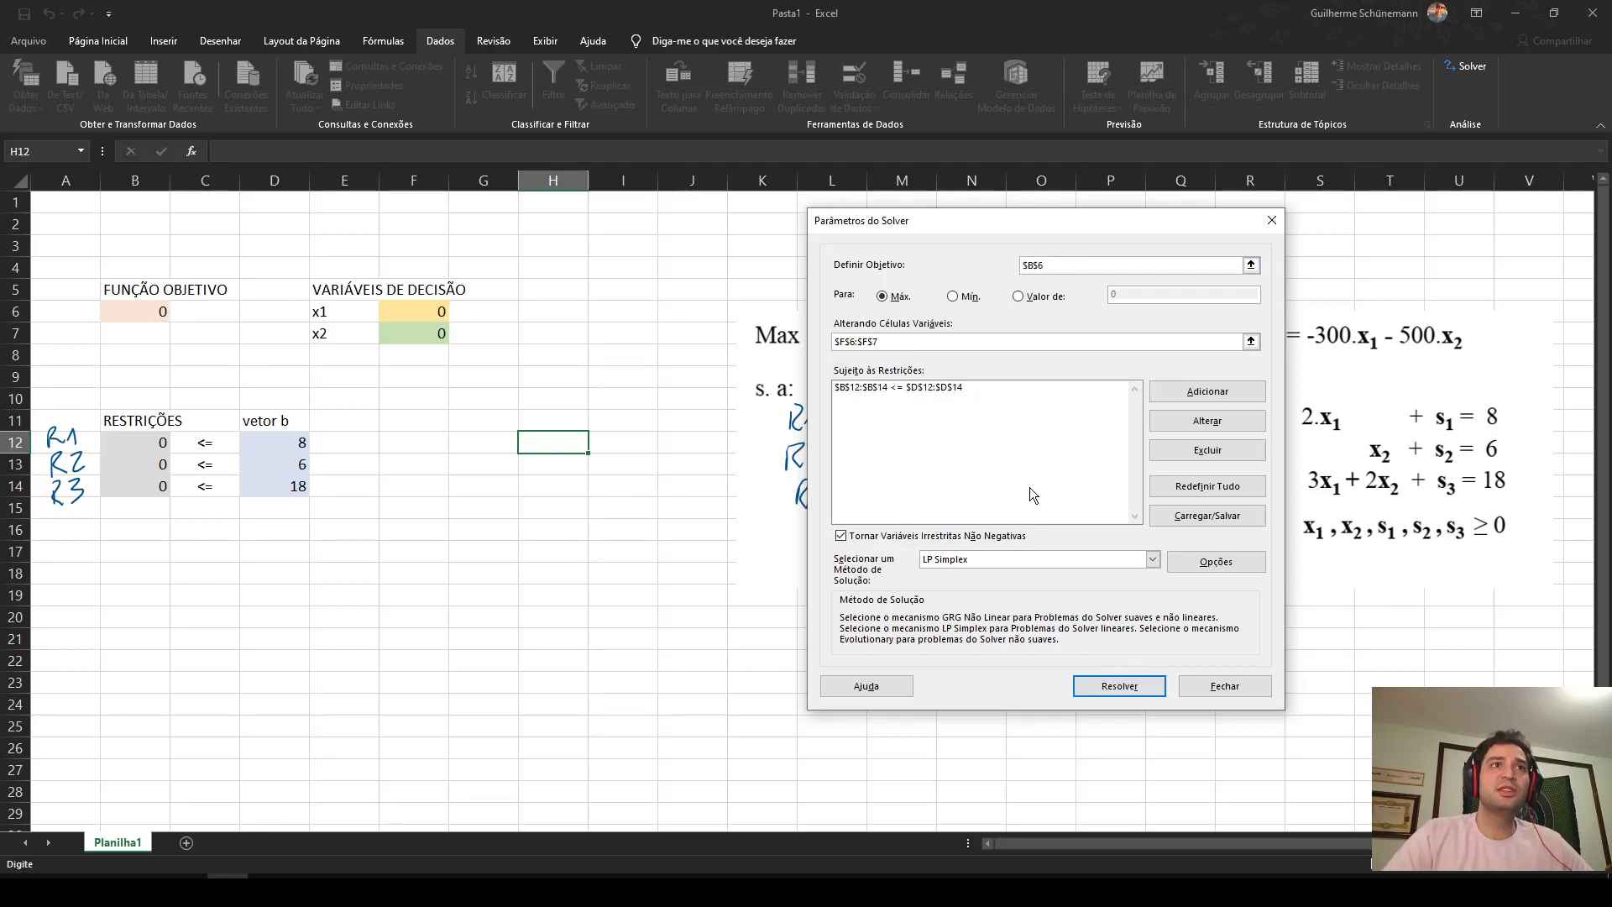
left_click(1120, 686)
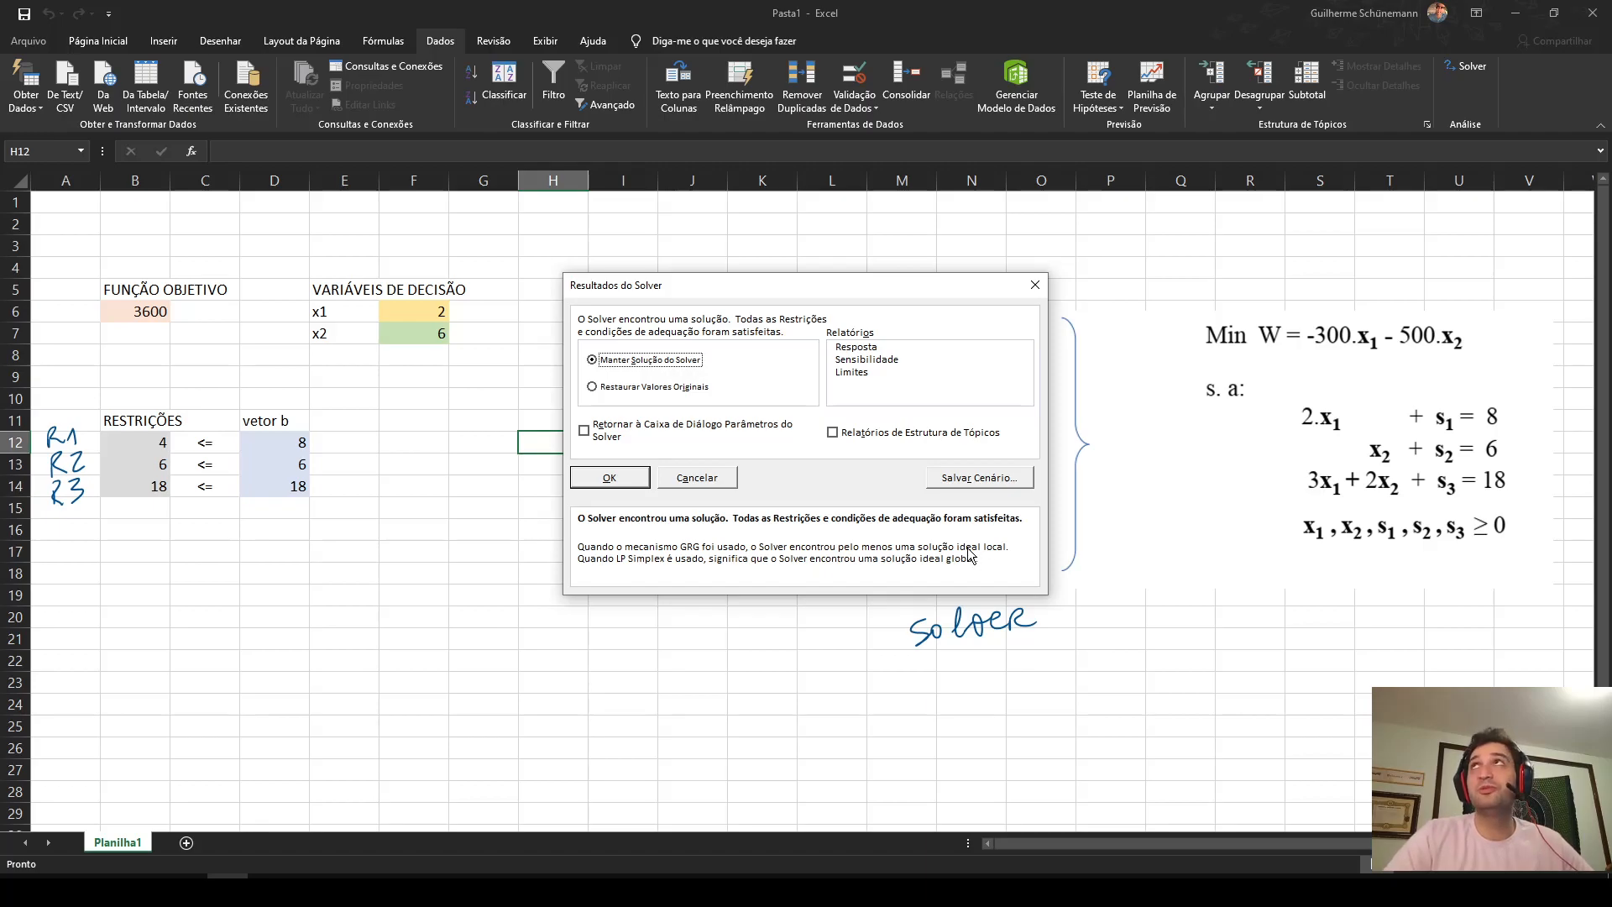
- Select the Resposta, Sensibilidade and Limites reports for the solution in the Solver results
left_click(865, 349)
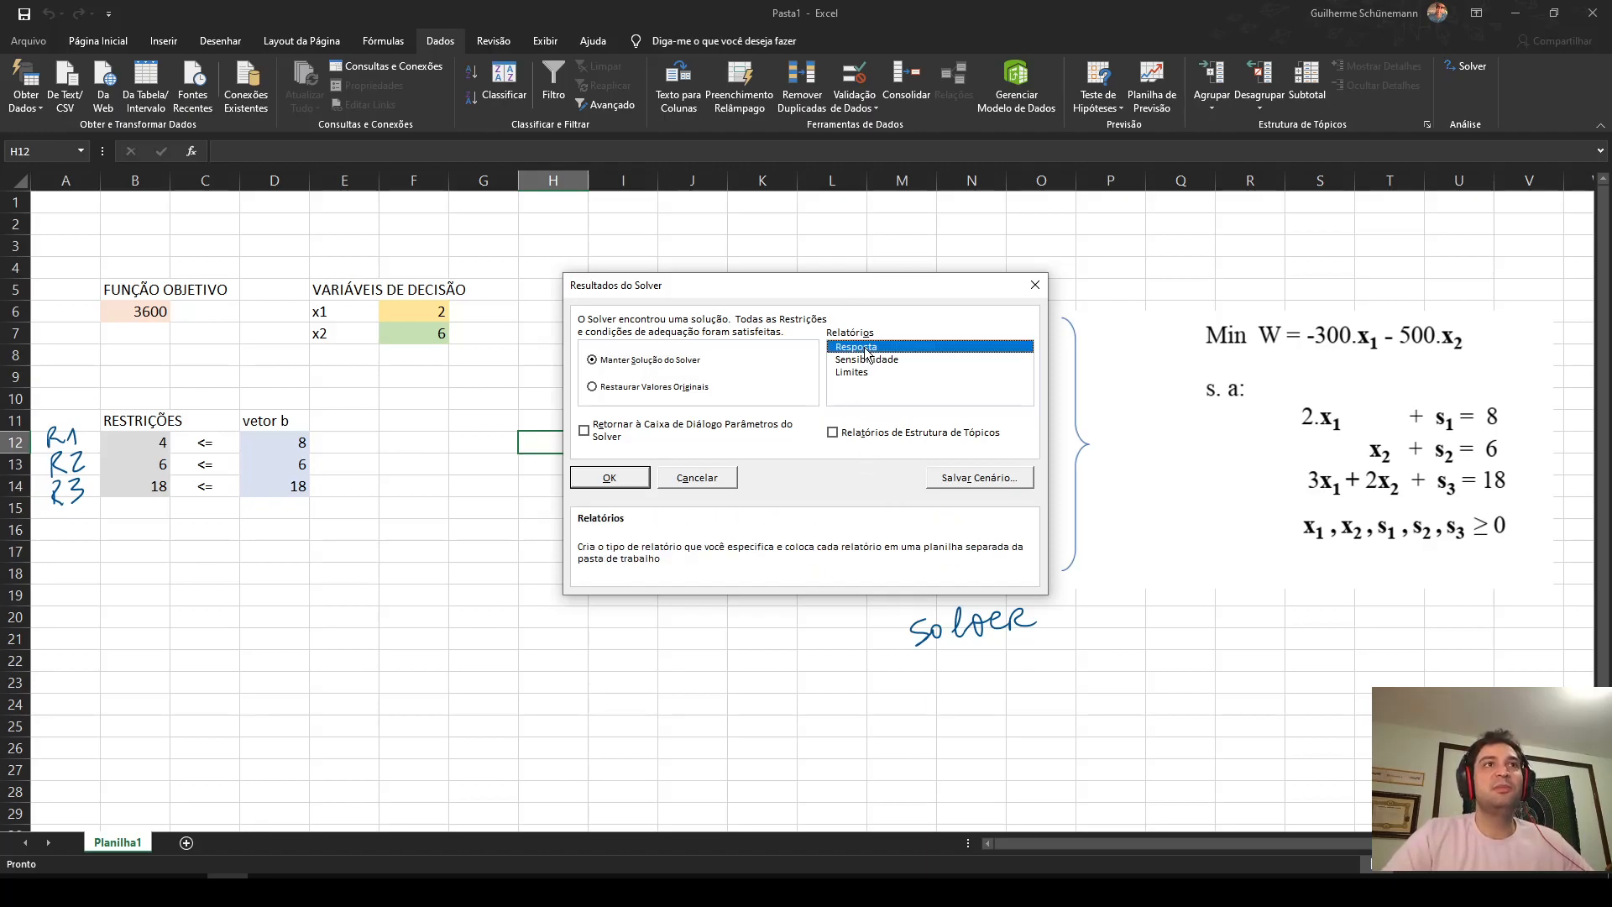
left_click(868, 358)
left_click(868, 370)
left_click(865, 358)
left_click(866, 348)
left_click(869, 356)
left_click(866, 348)
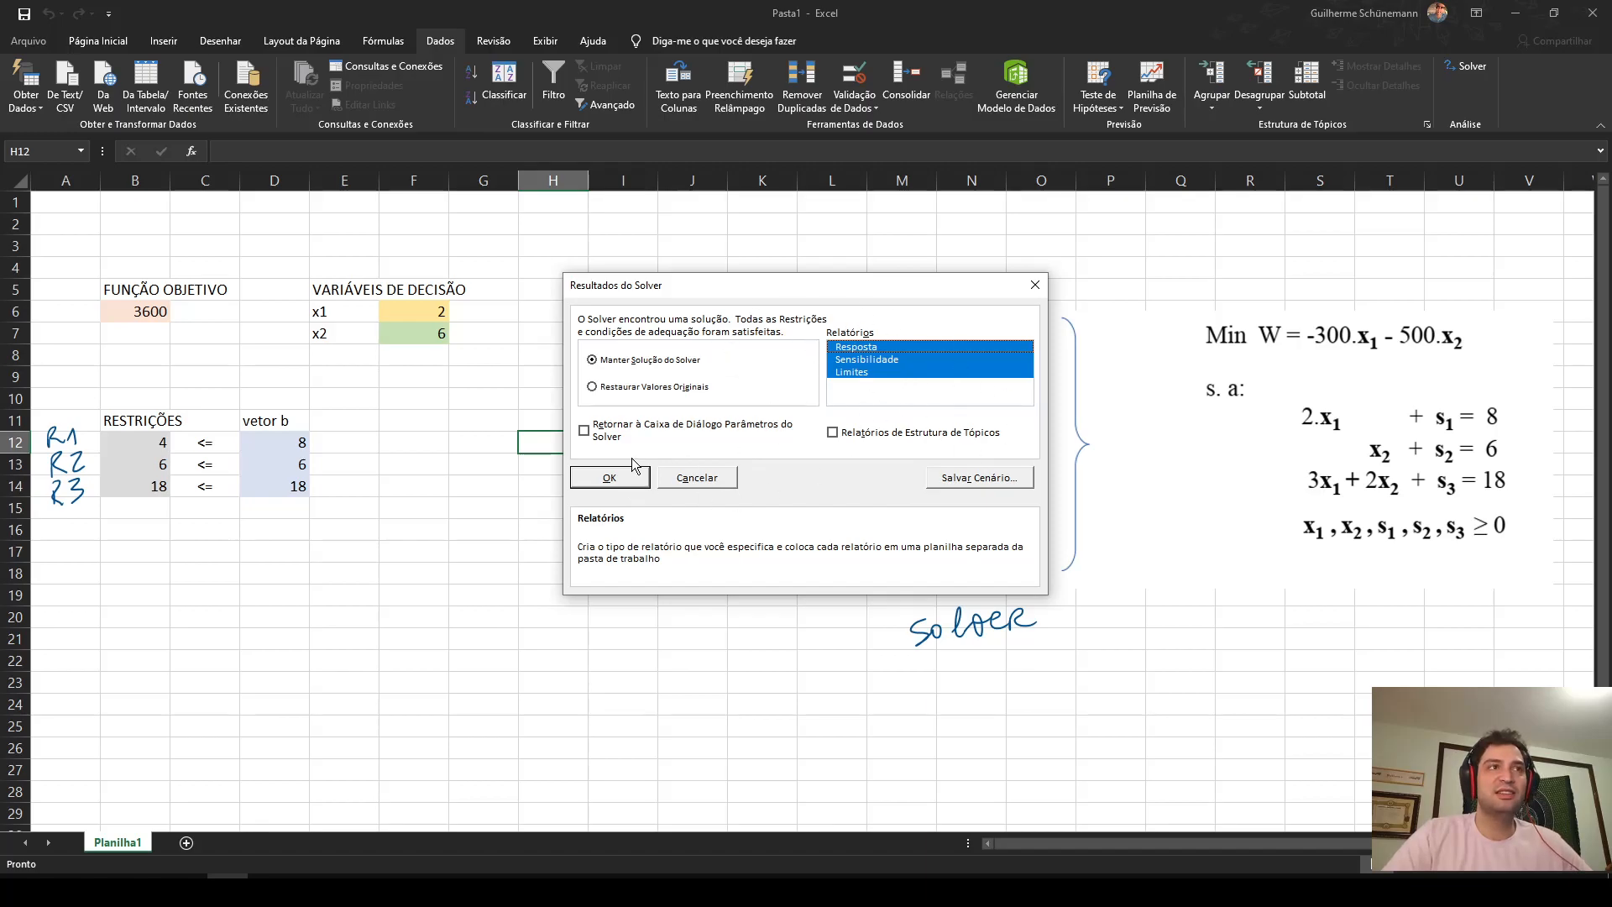
- Keep the Solver solution, generate the selected reports and widen column F on Planilha1
left_click(615, 486)
left_click(528, 616)
left_click(442, 510)
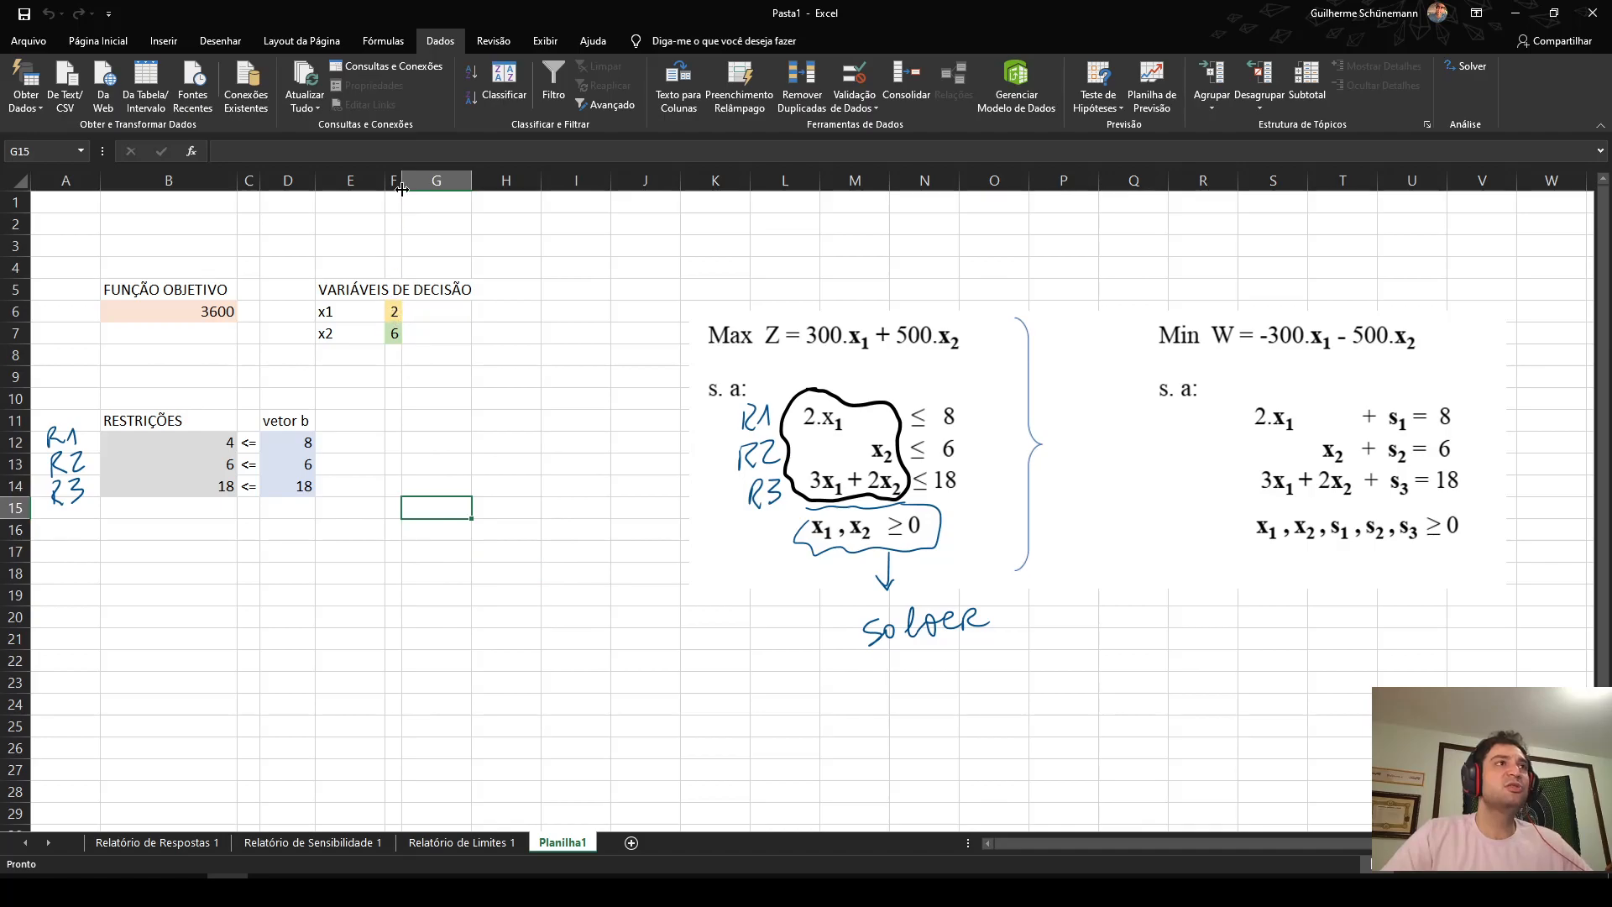
left_click_drag(402, 183, 457, 189)
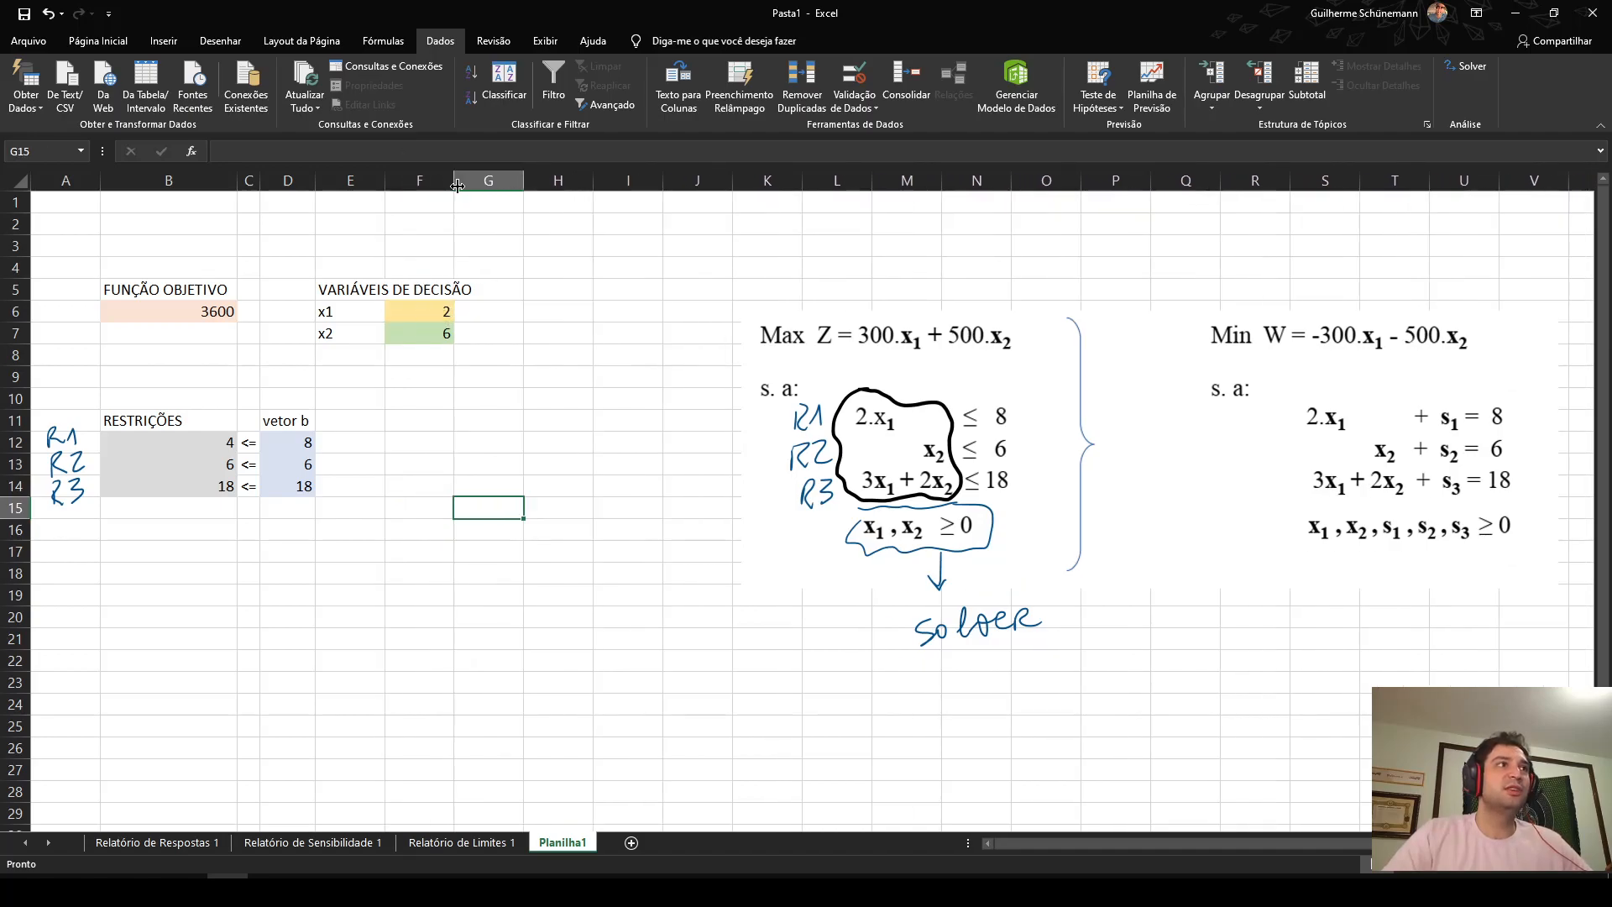
- Examine the solved values of decision variables x1 and x2 in F6 and F7
left_click(554, 443)
left_click(426, 316)
left_click(474, 316)
left_click(425, 316)
left_click(489, 316)
left_click(471, 325)
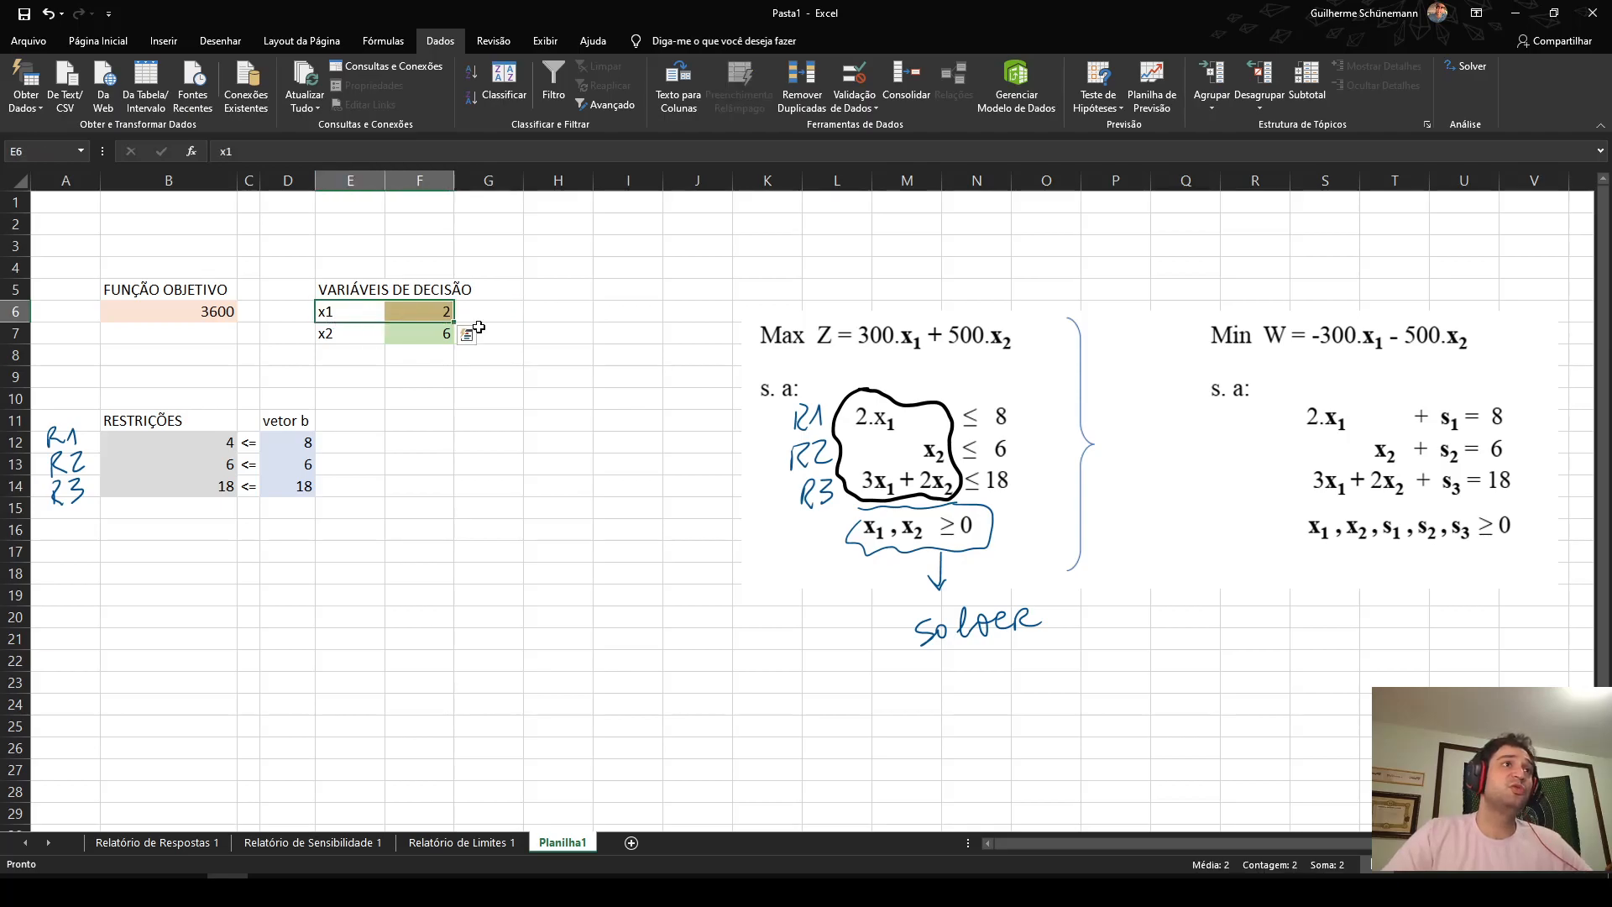
left_click(346, 314)
left_click(411, 312)
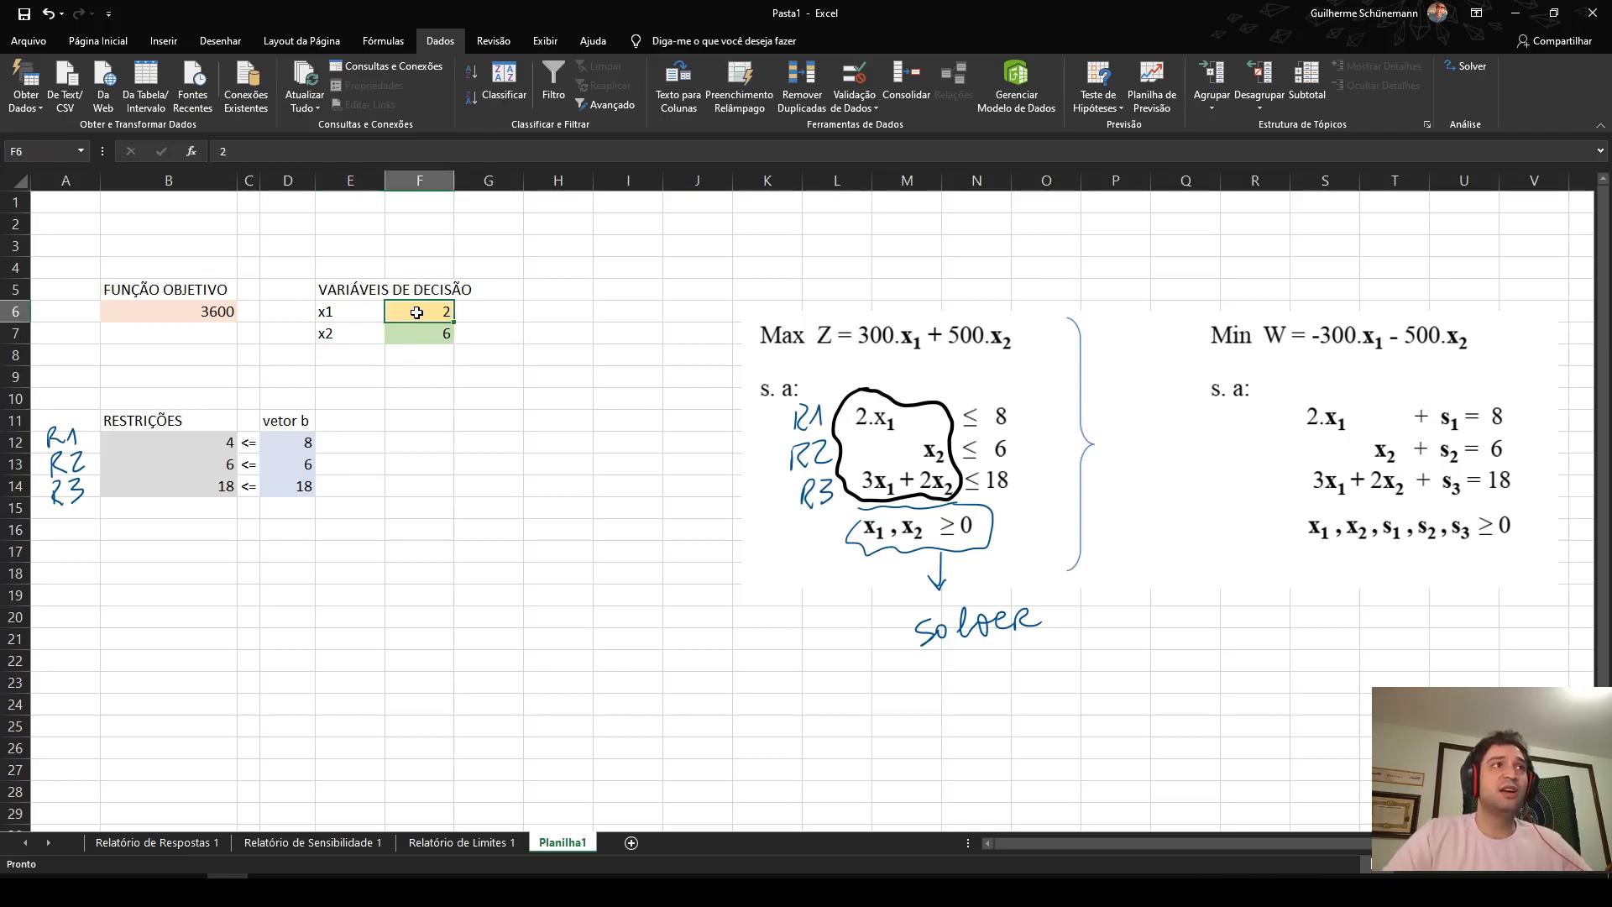
left_click(509, 312)
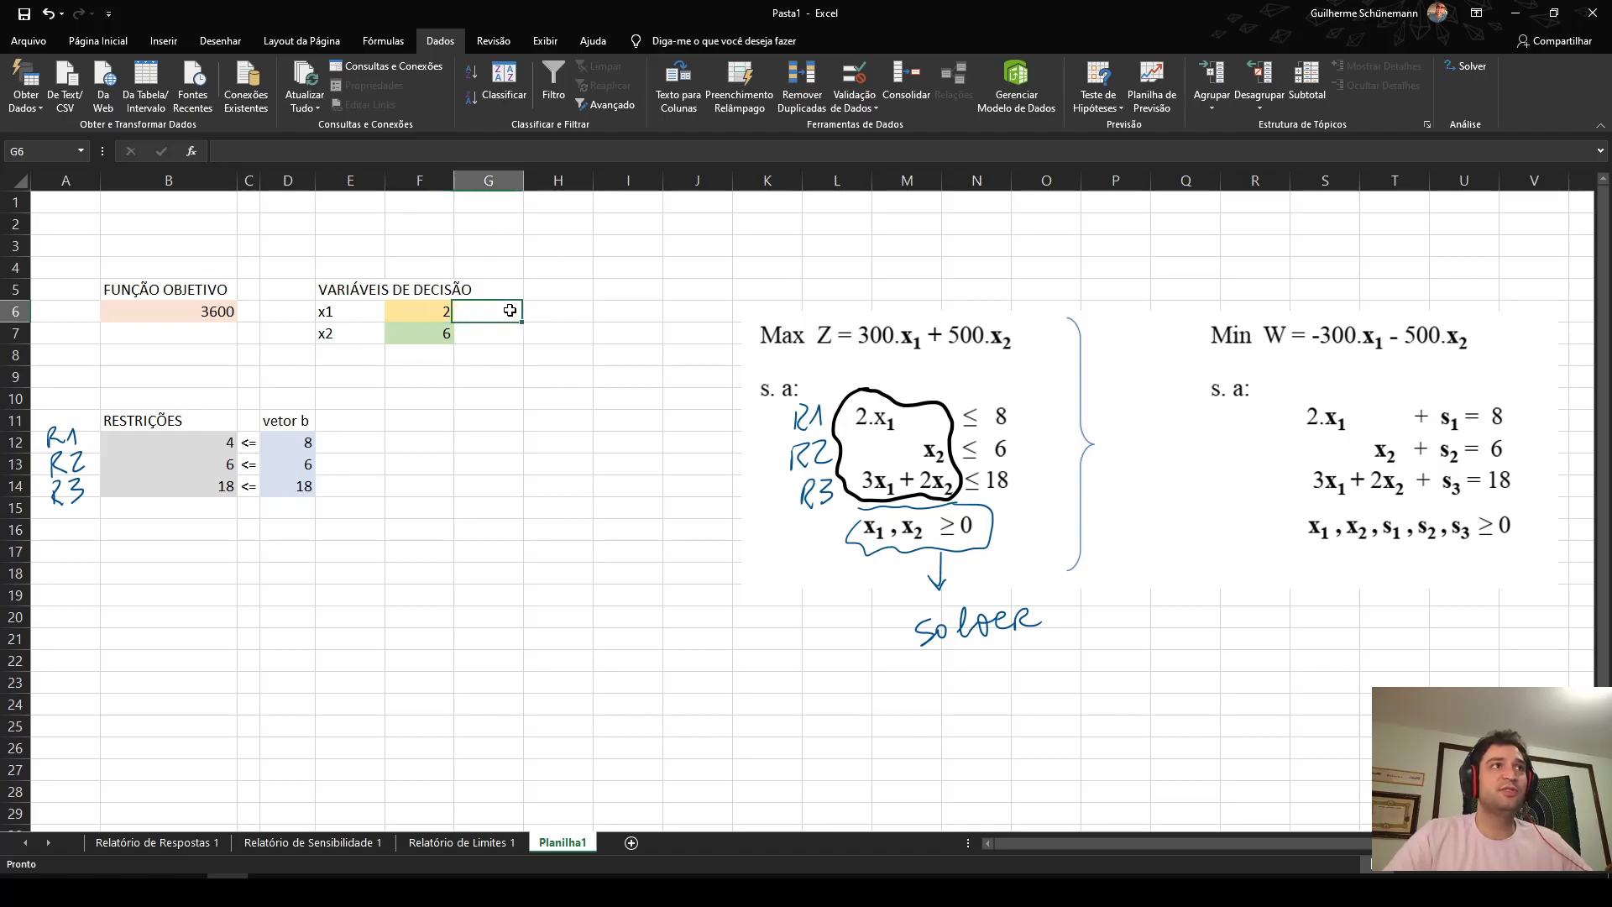
left_click_drag(355, 338, 431, 339)
left_click(515, 403)
left_click(423, 336)
left_click(526, 399)
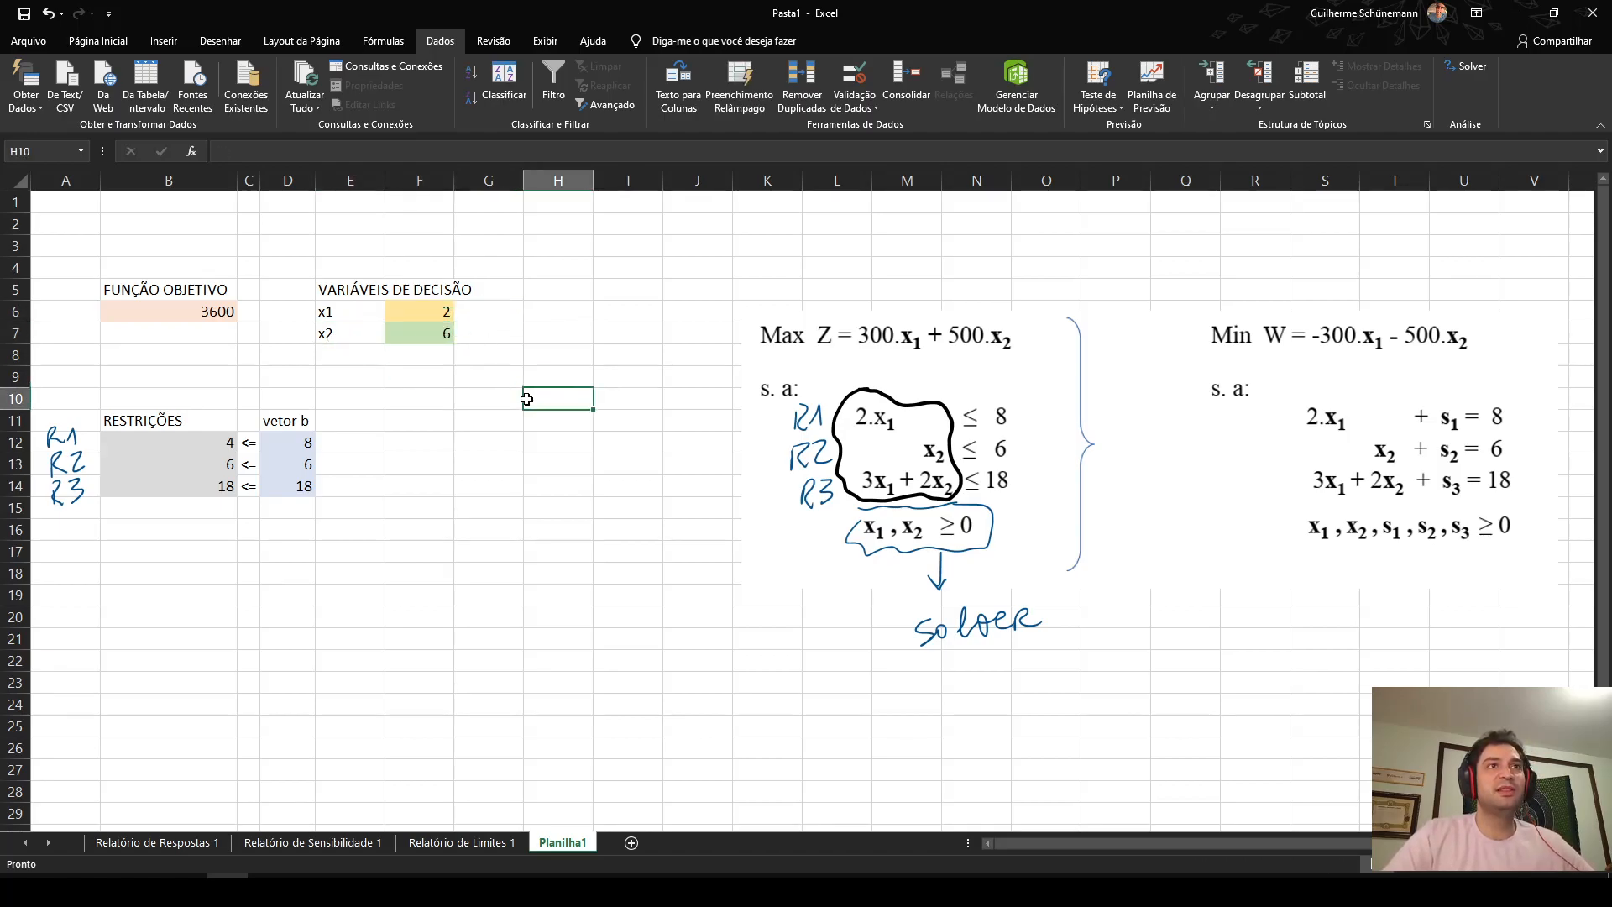
- Examine the objective function value in B6 together with the decision variables in F6:F7
left_click(163, 312)
left_click(439, 394)
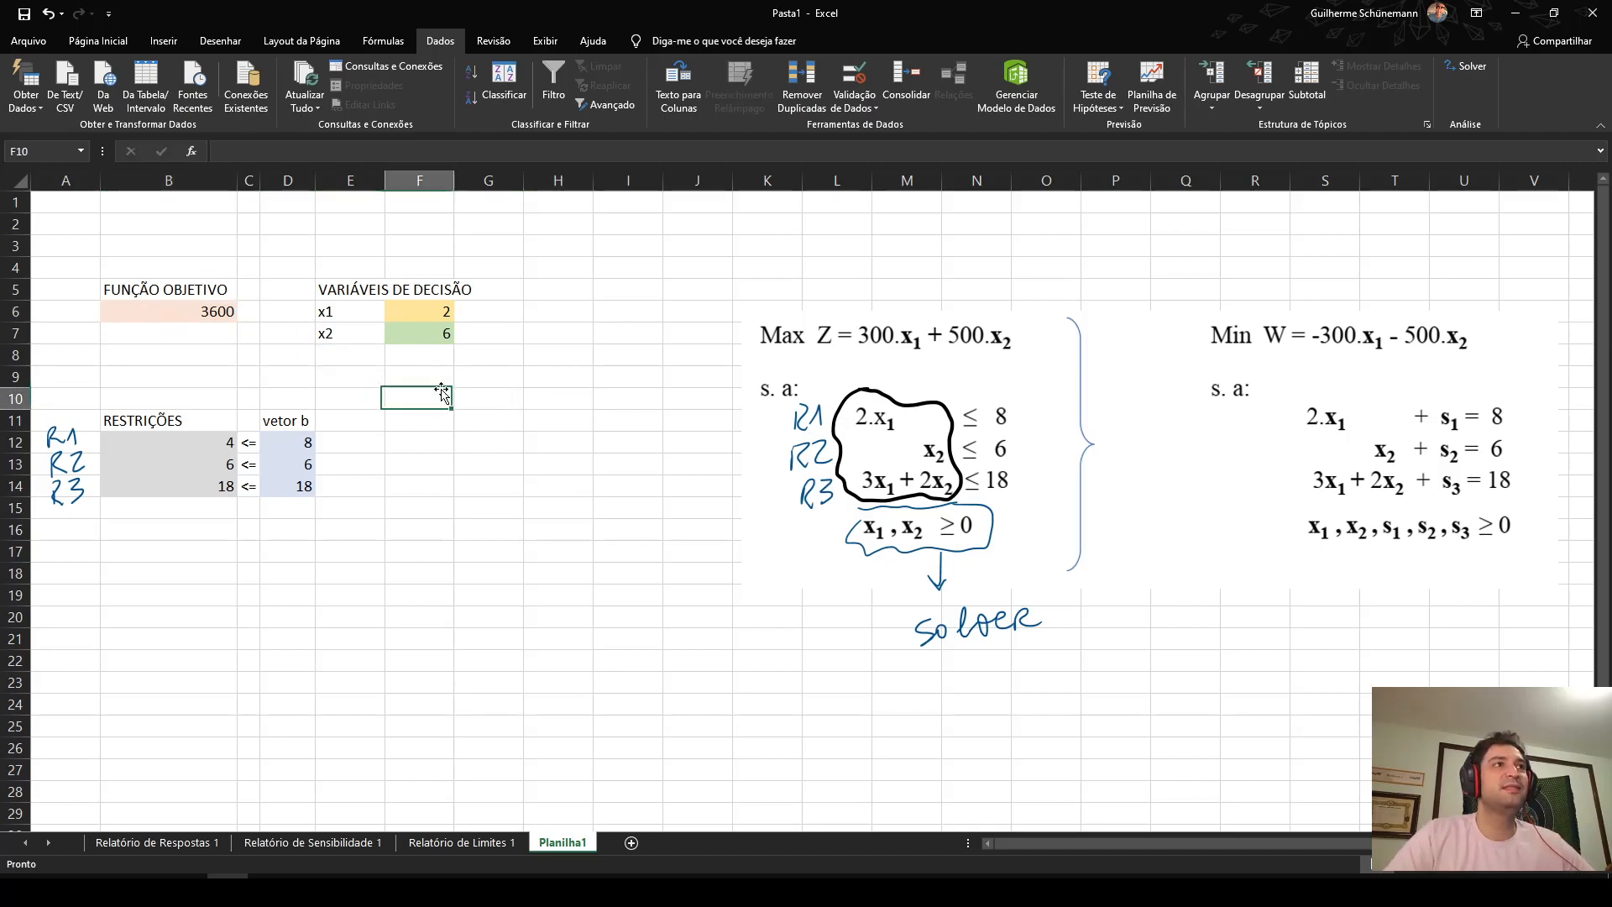
left_click_drag(408, 315, 416, 334)
left_click(565, 399)
left_click(111, 307)
left_click(558, 439)
left_click(209, 309)
left_click(422, 317)
left_click_drag(423, 325, 423, 334)
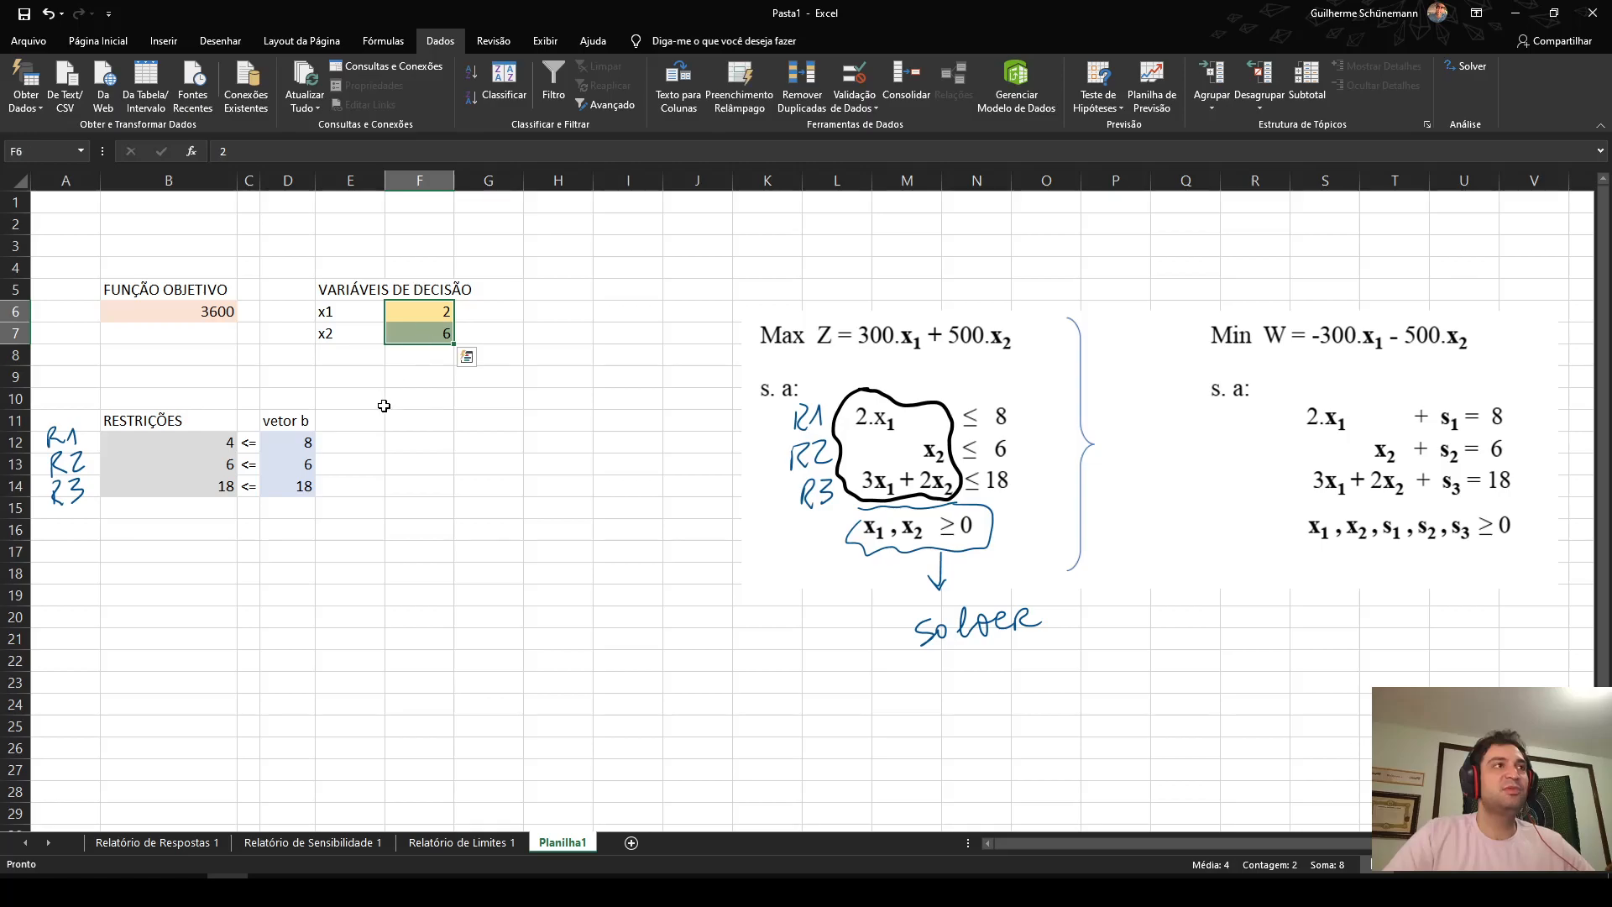
left_click(379, 403)
left_click(228, 316)
left_click(195, 340)
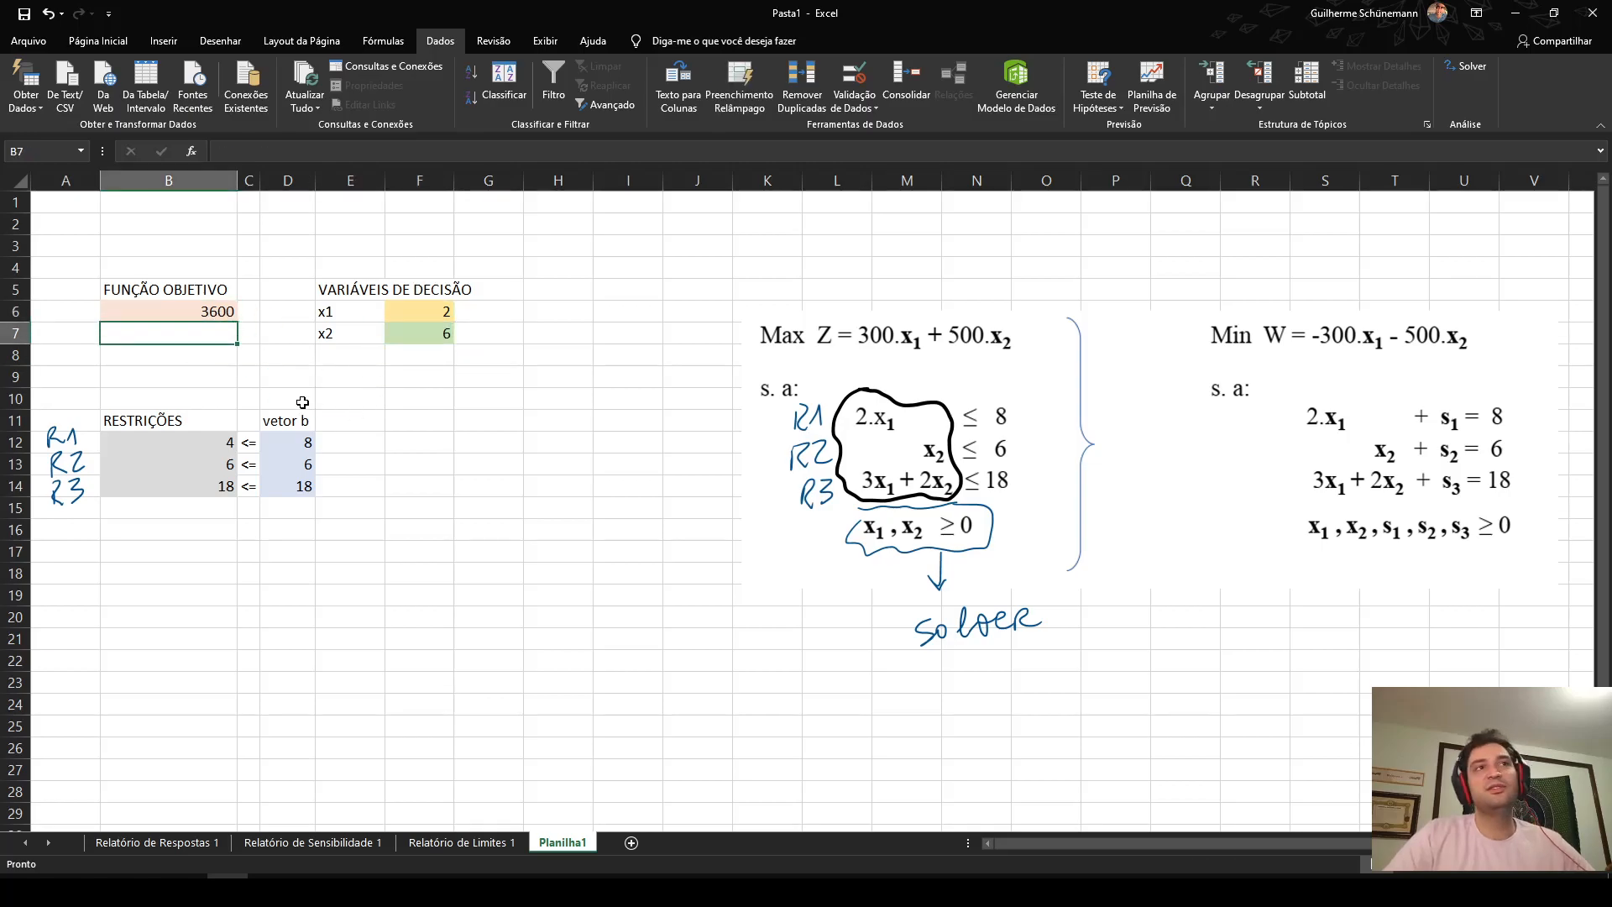
- Widen column F slightly more around the decision variable cells
left_click(584, 446)
left_click_drag(172, 294, 420, 336)
left_click(581, 417)
left_click_drag(454, 180, 468, 180)
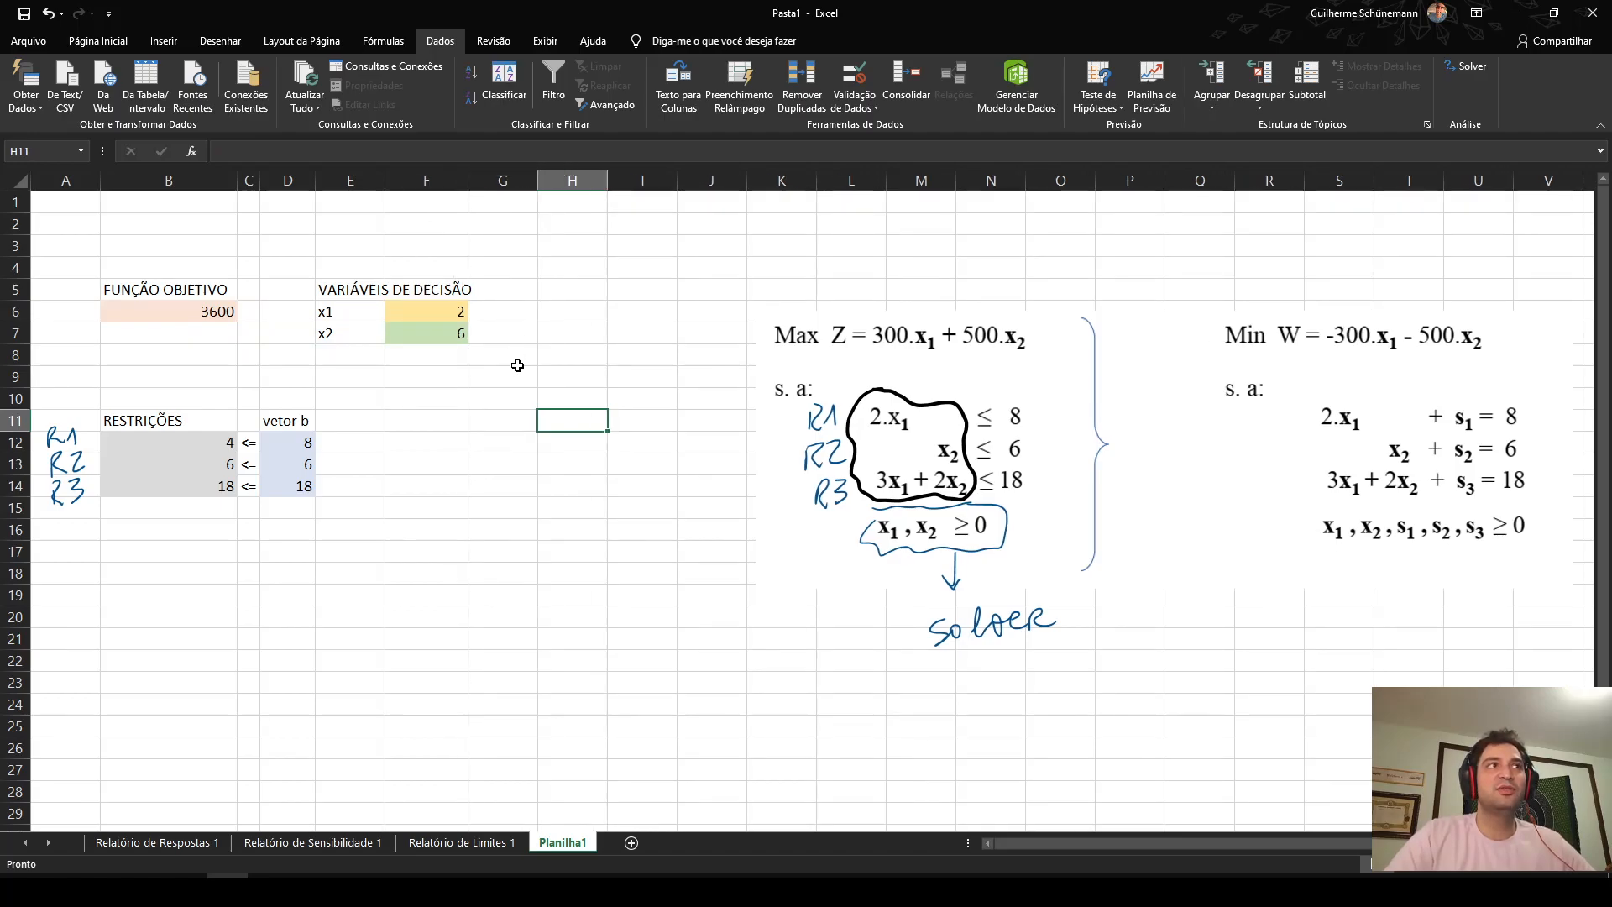
left_click(527, 398)
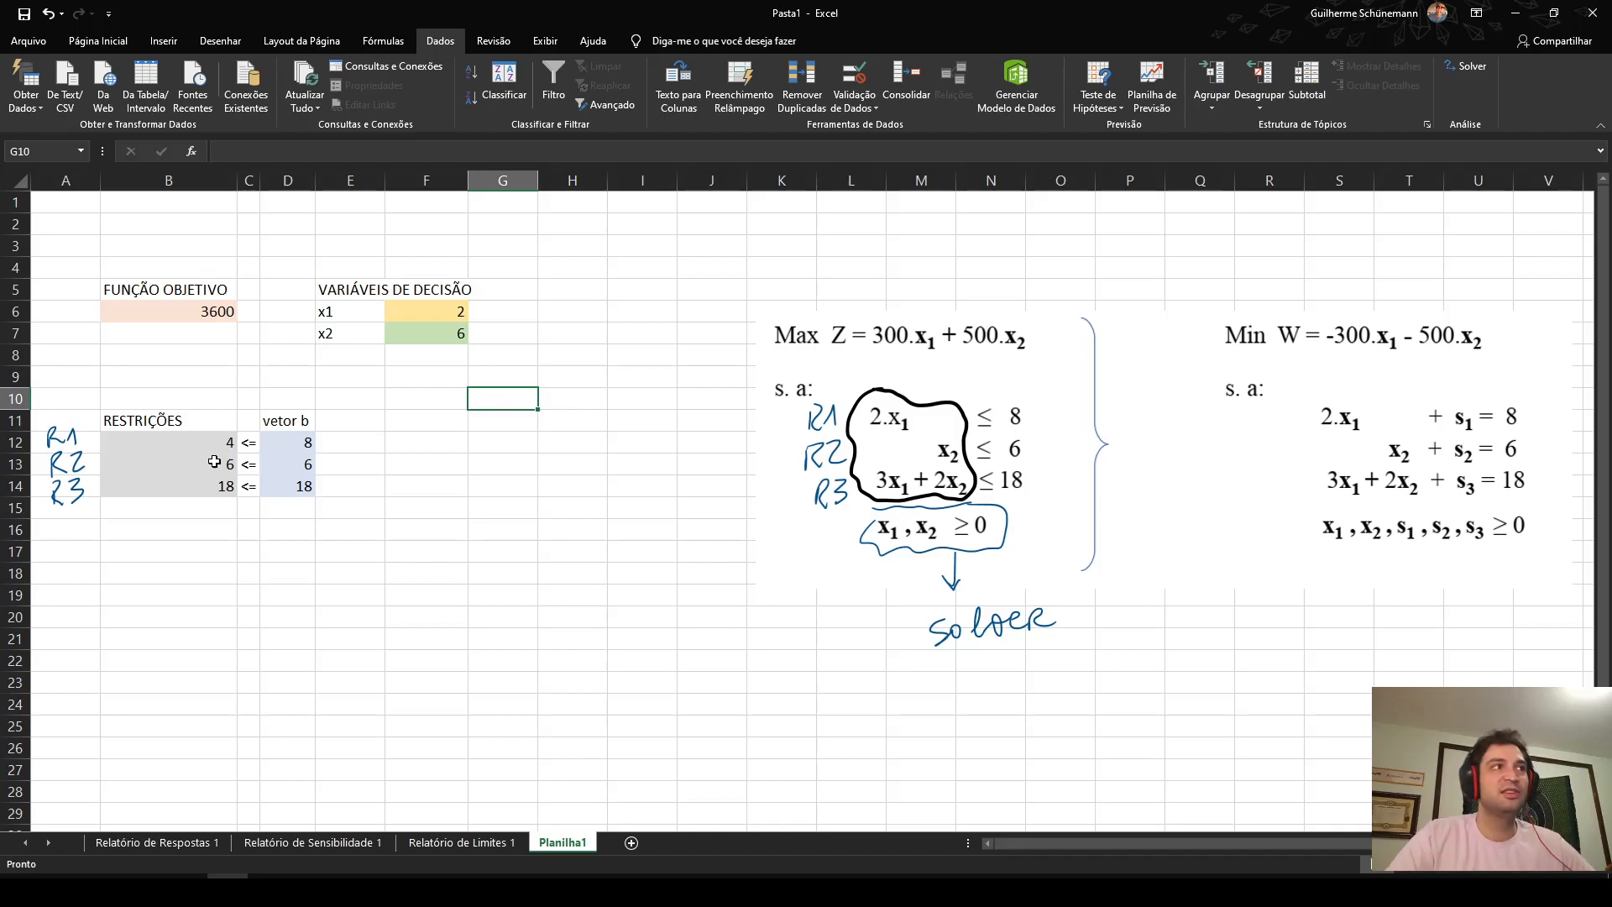
- Examine the constraint cells B12:B14 and the formula in B12 that references the x1 cell
left_click_drag(210, 444, 213, 487)
left_click(502, 465)
left_click(424, 486)
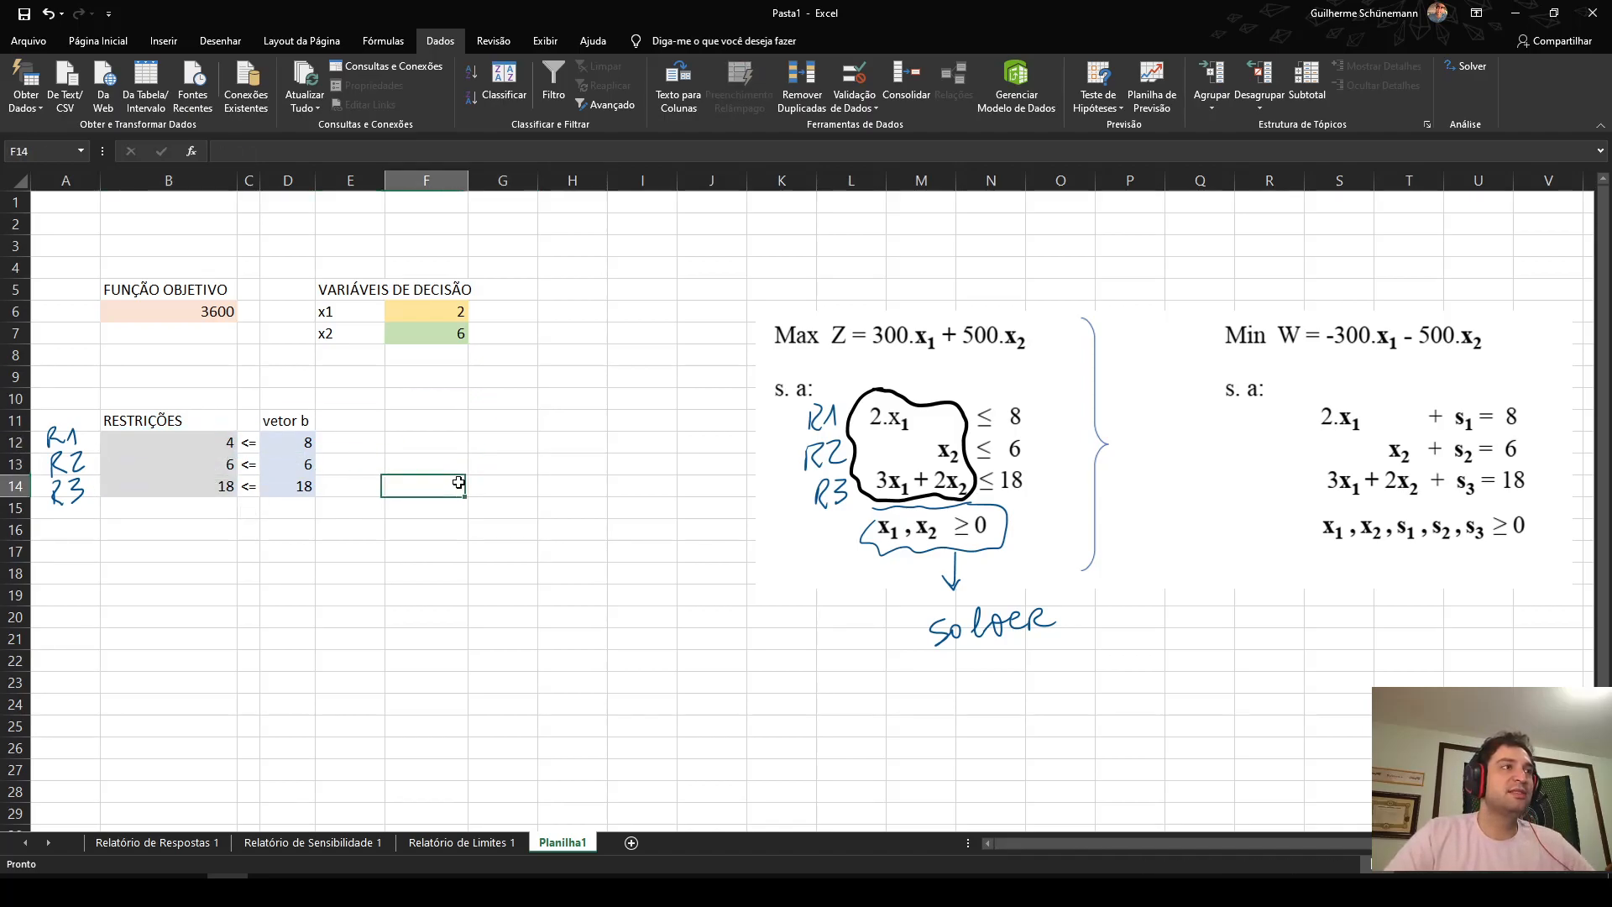
left_click_drag(212, 443, 213, 487)
key("F2")
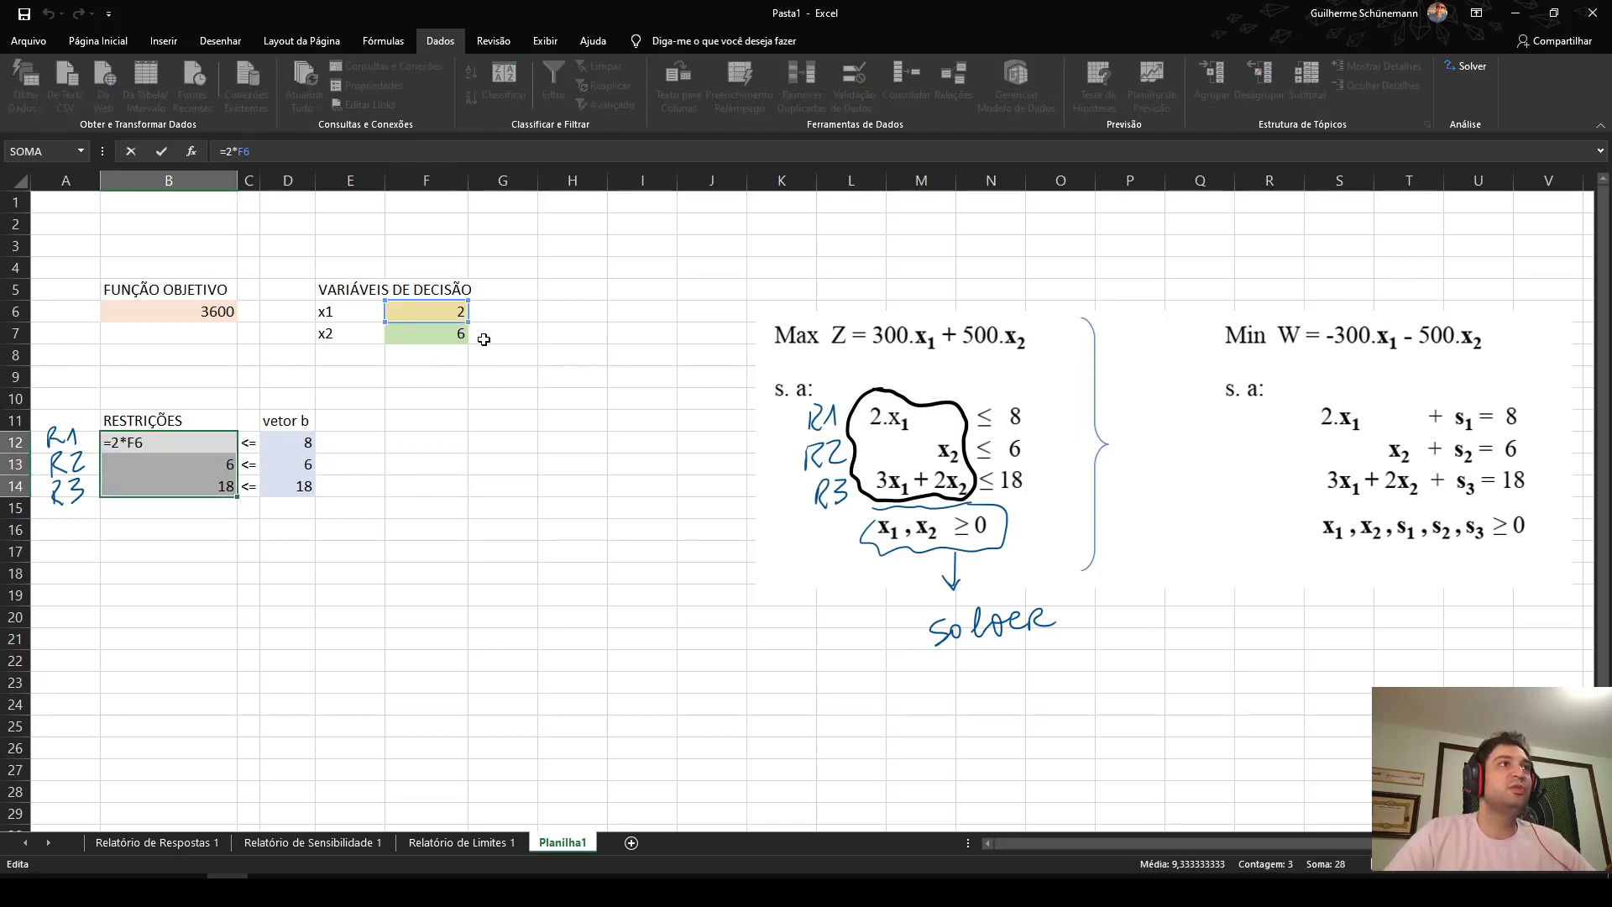
left_click(424, 462)
left_click(210, 446)
left_click(323, 152)
left_click(401, 420)
left_click_drag(175, 443, 230, 486)
left_click(502, 508)
left_click(227, 468)
left_click(407, 506)
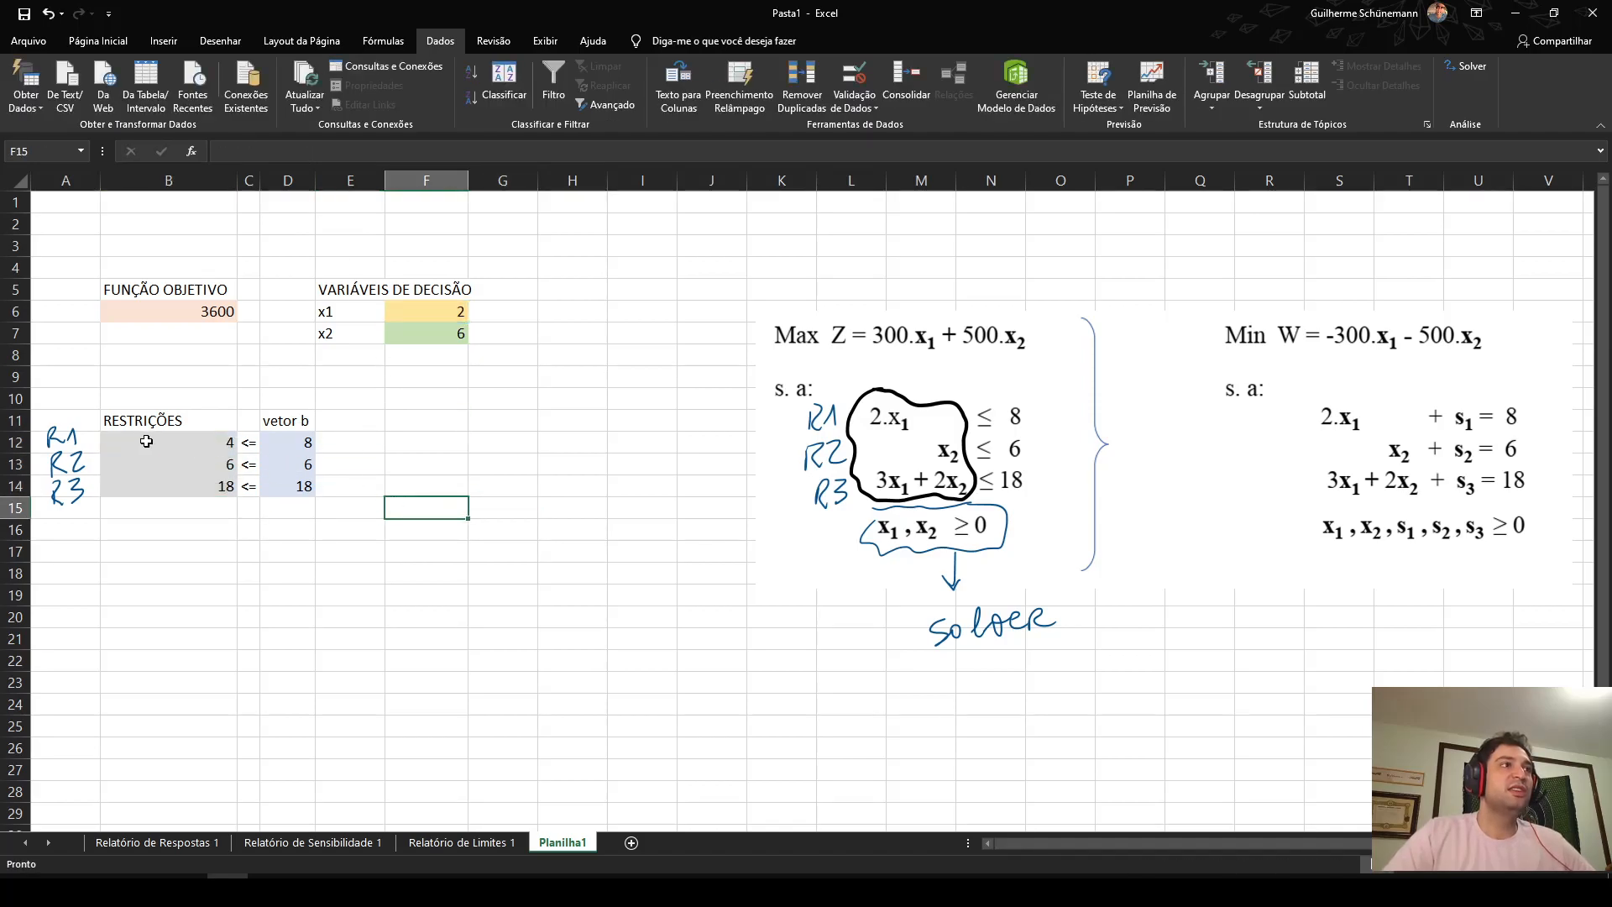
- Compare the first constraint's value in B12 with its vector b limit in D12 to find the slack
left_click(160, 443)
left_click(414, 449)
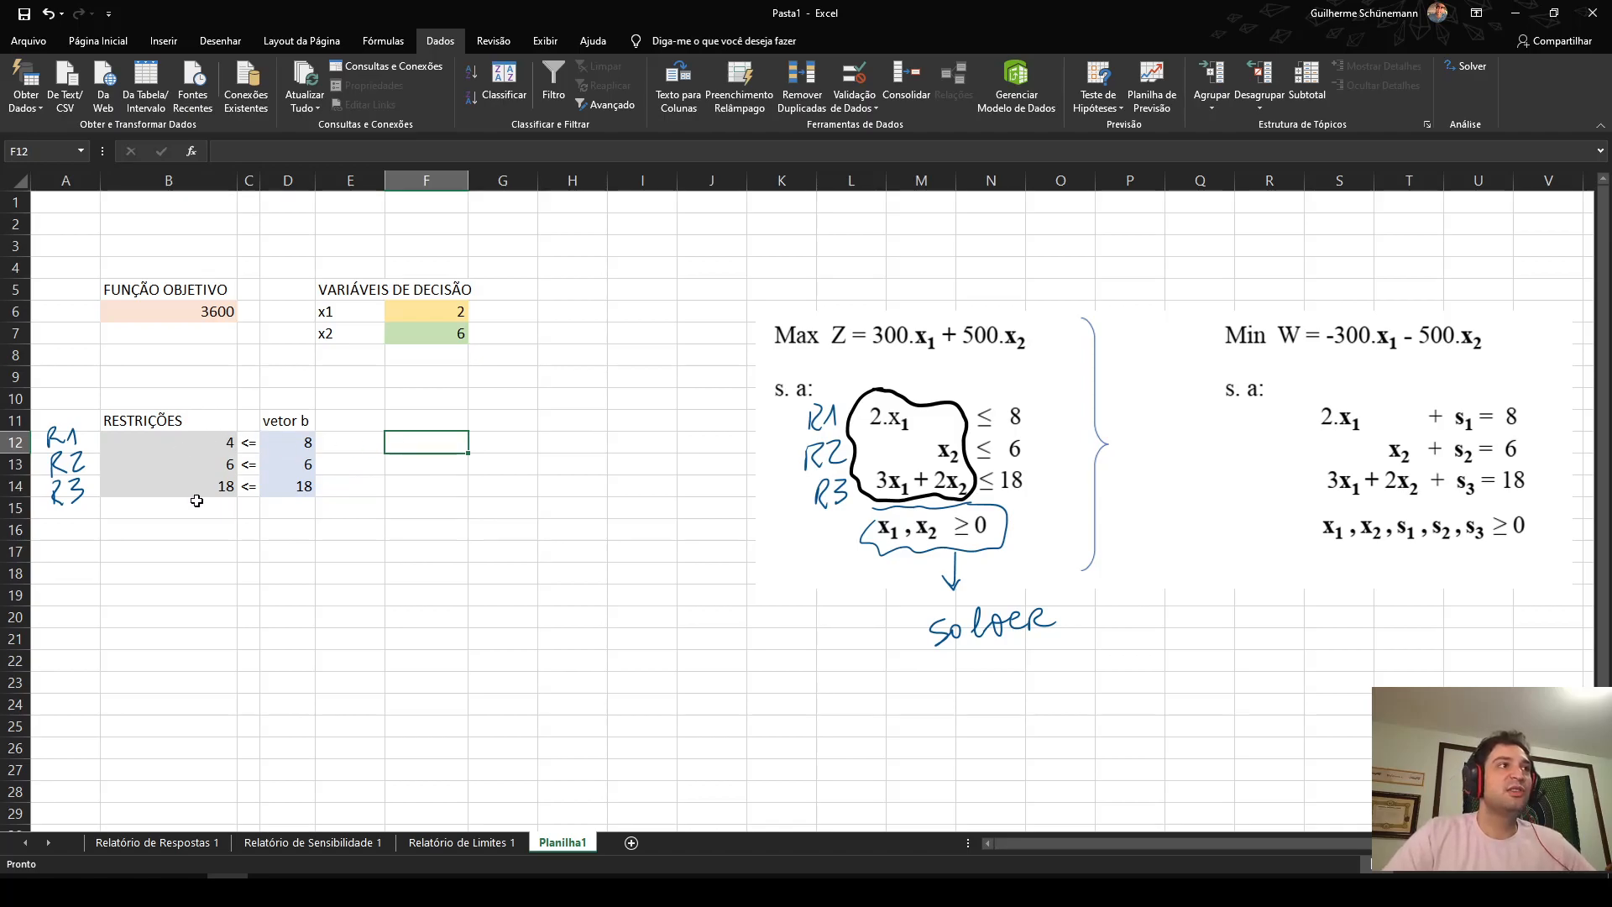
left_click_drag(195, 445, 292, 442)
left_click(411, 443)
left_click(235, 443)
left_click(288, 443)
left_click(217, 445)
left_click(288, 443)
left_click_drag(168, 442, 288, 443)
left_click(490, 441)
left_click(187, 446)
left_click(288, 444)
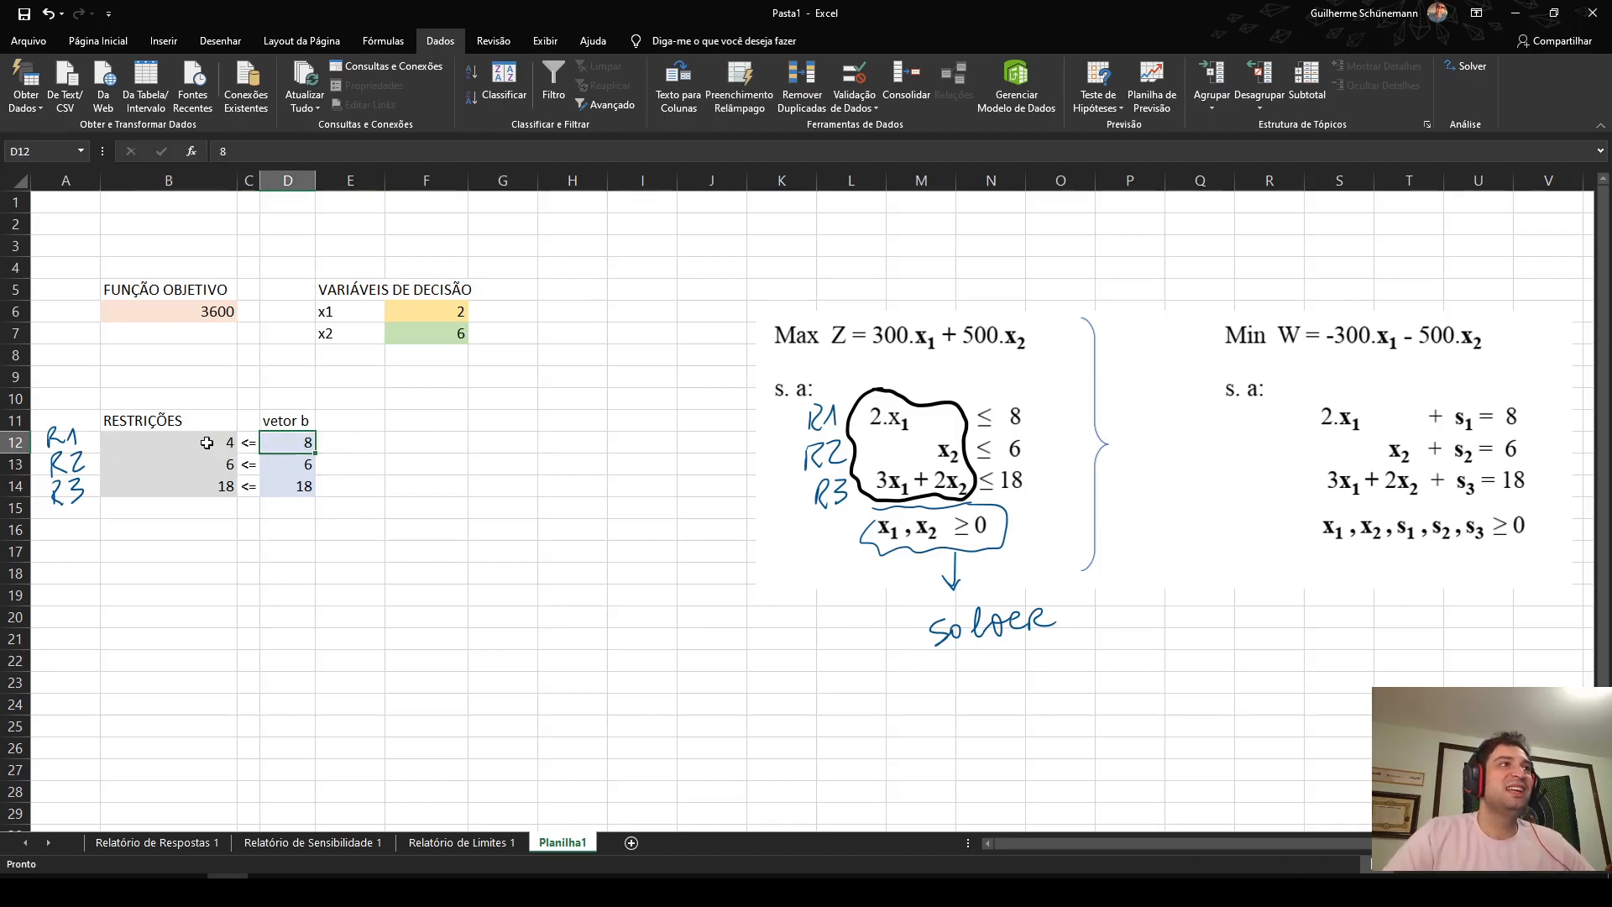
left_click(210, 440)
left_click(288, 443)
left_click(210, 444)
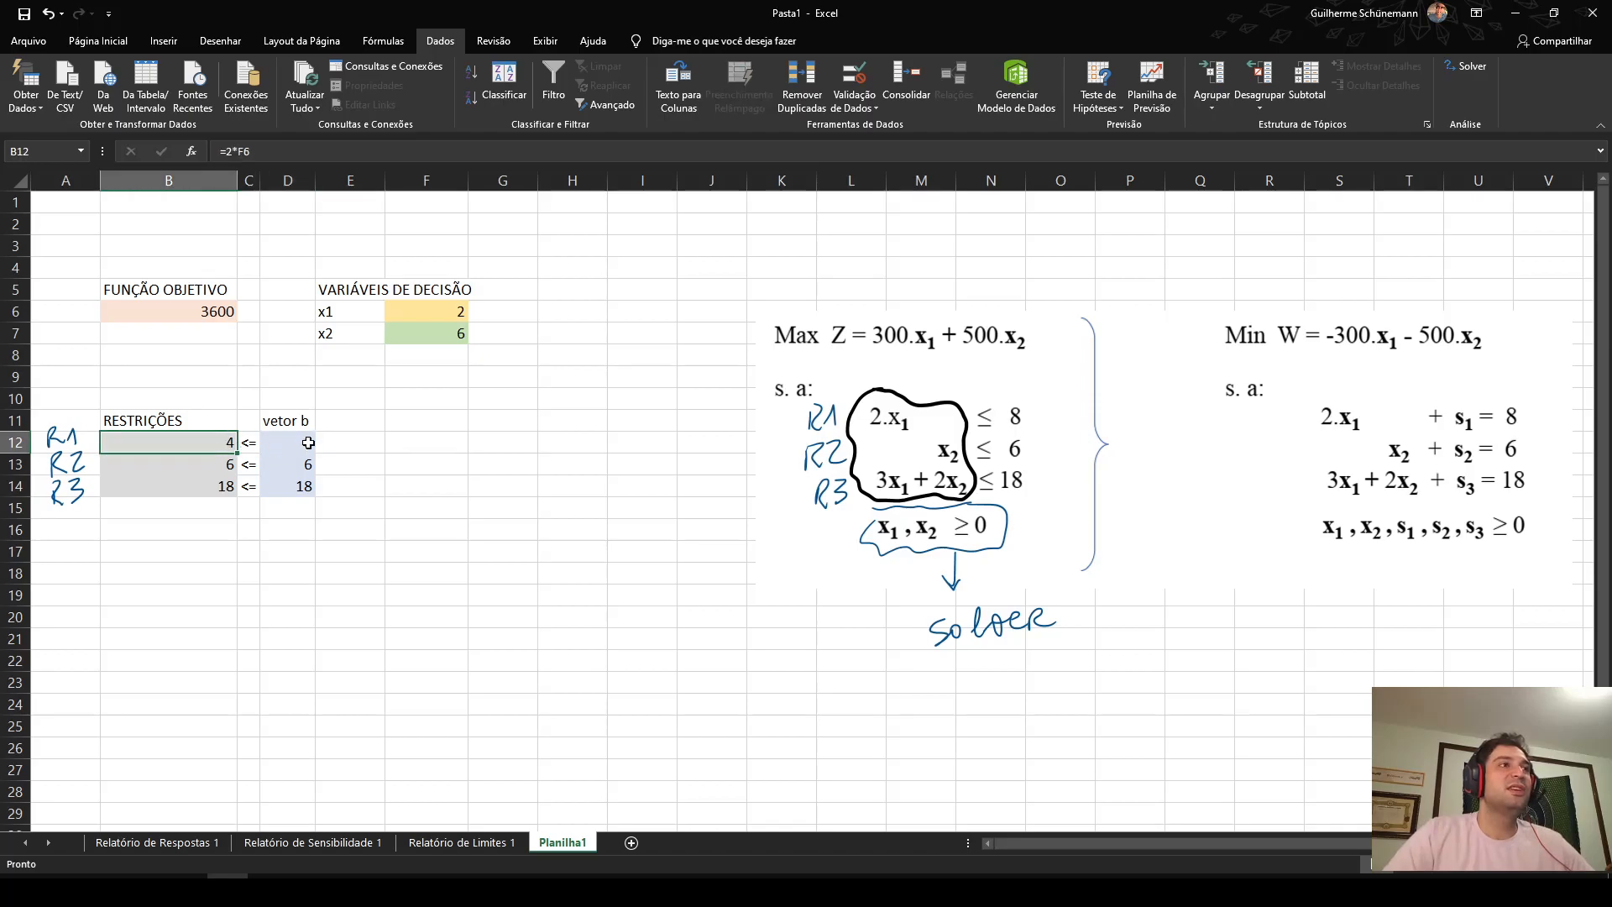
left_click(288, 443)
left_click(368, 443)
left_click_drag(103, 451, 288, 444)
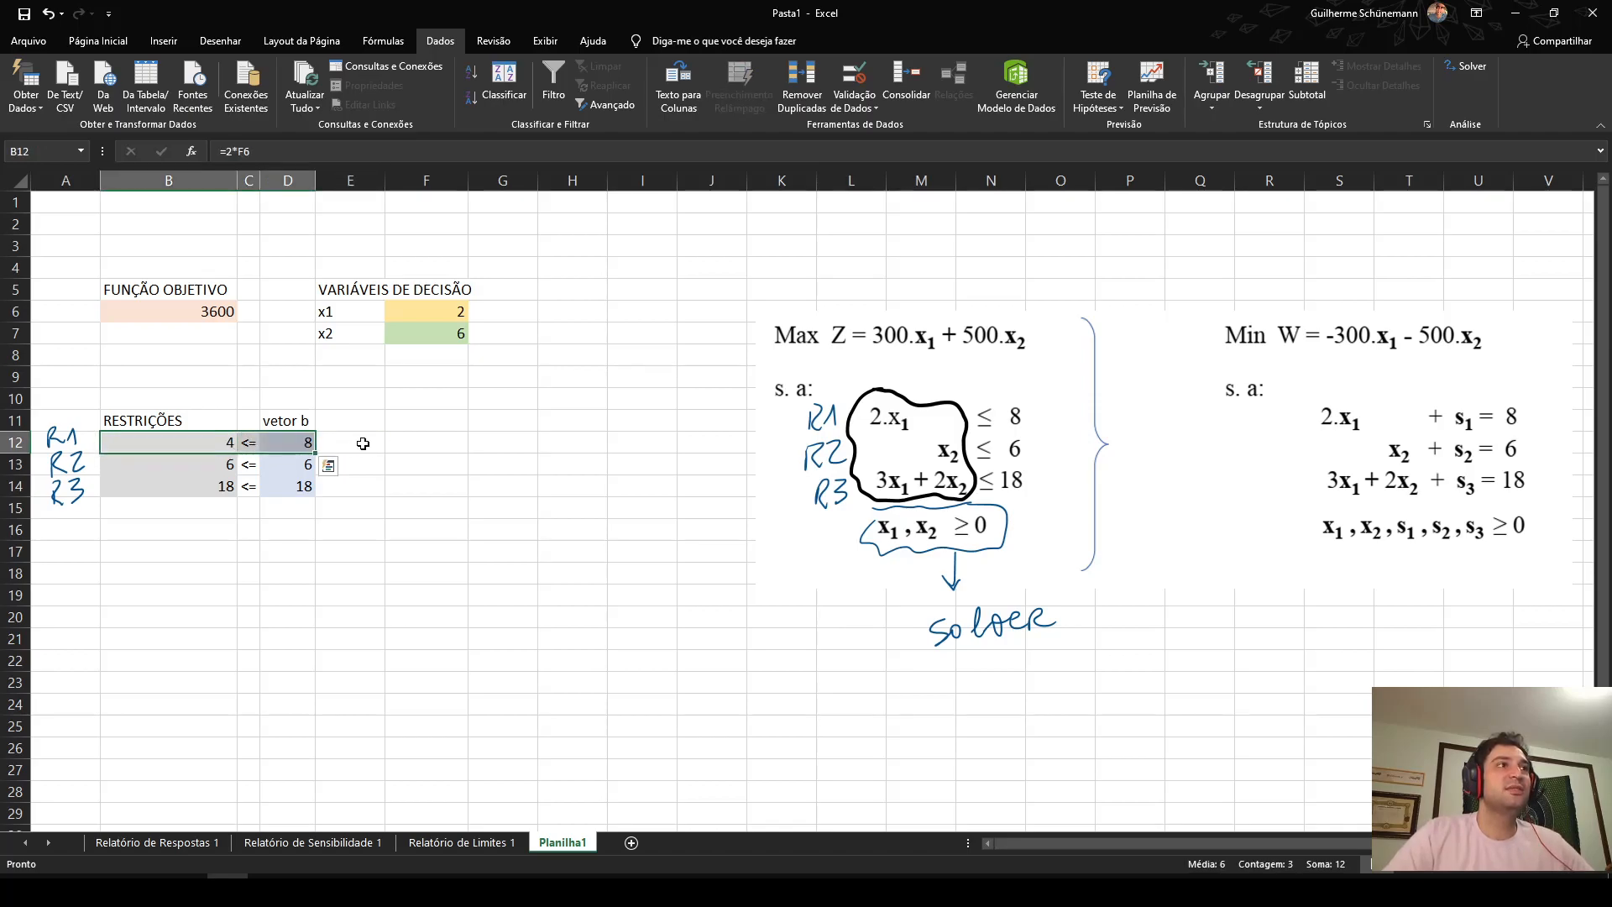
left_click(361, 444)
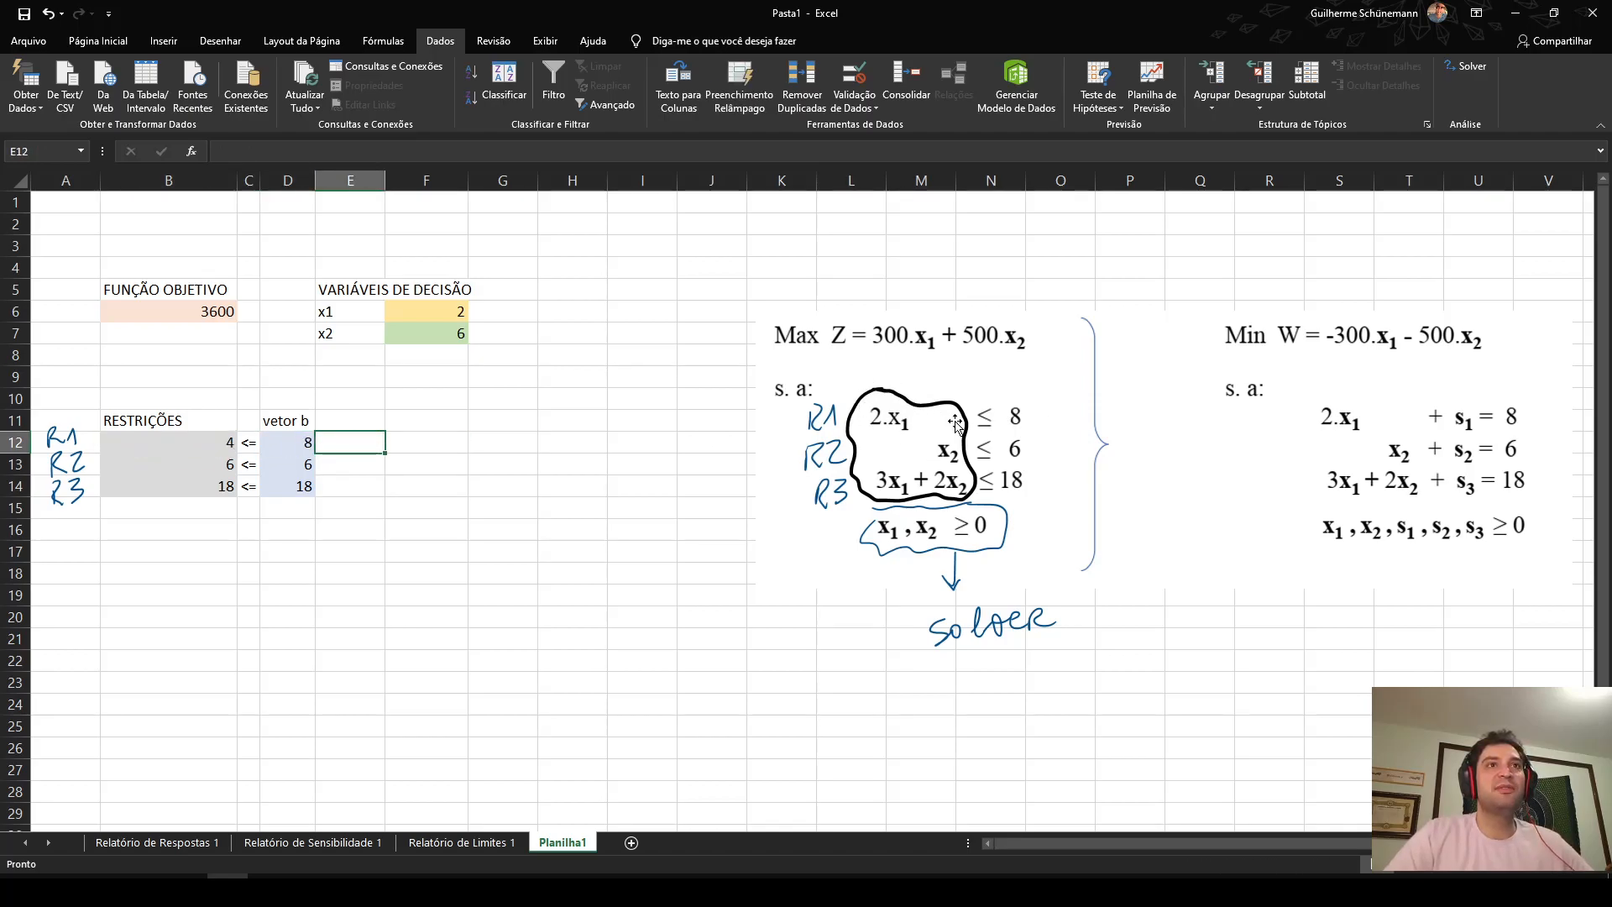
left_click_drag(209, 450, 288, 444)
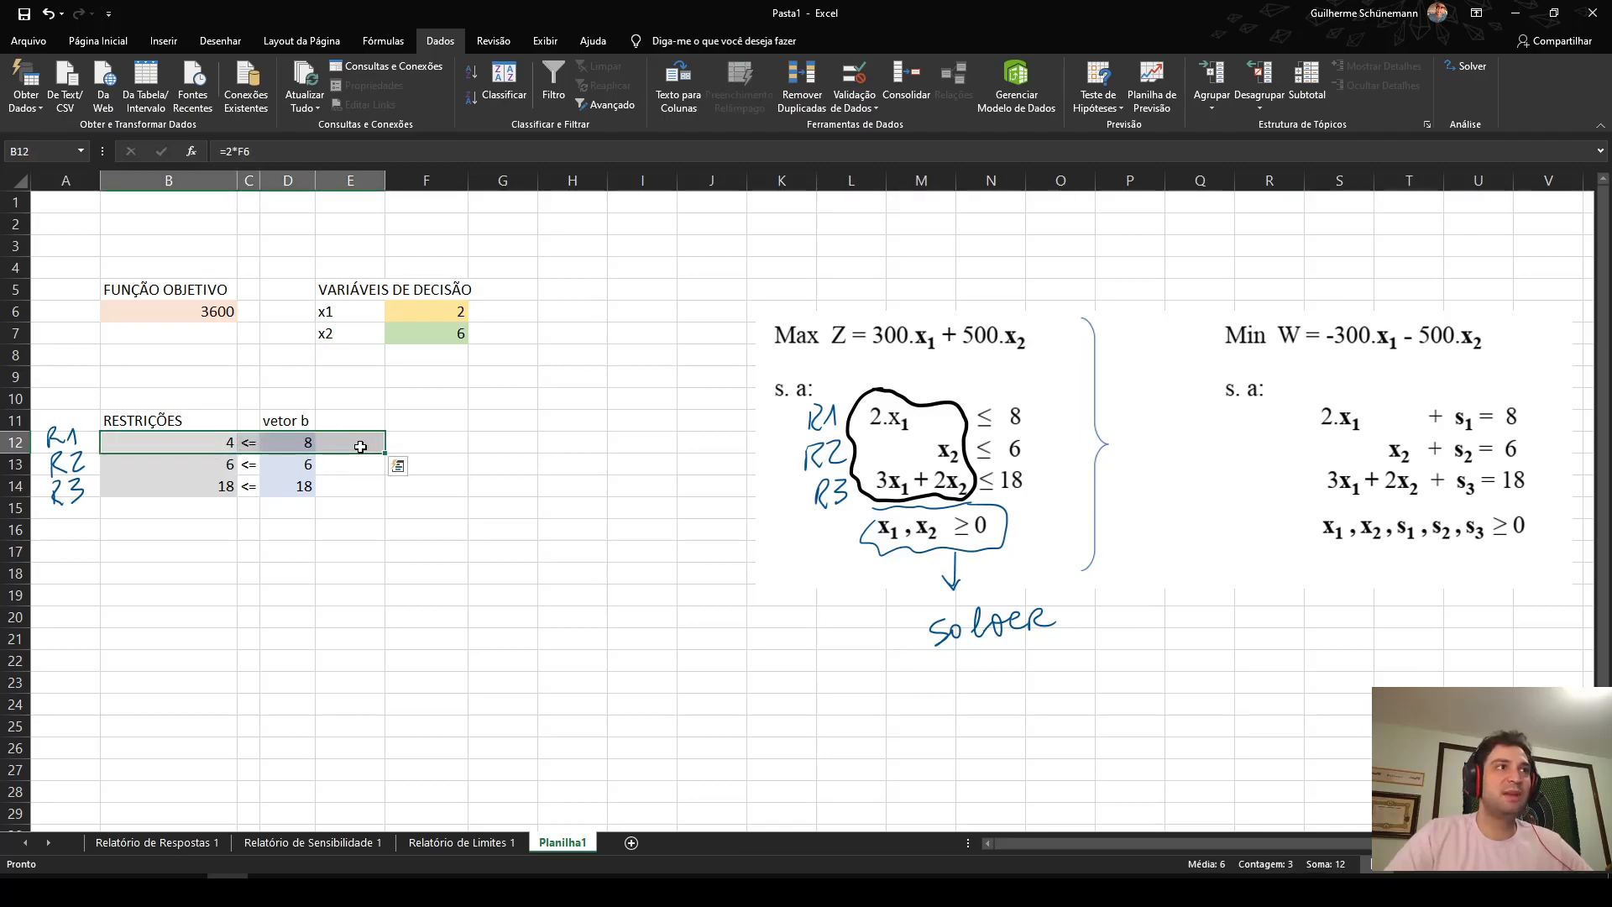
left_click(361, 443)
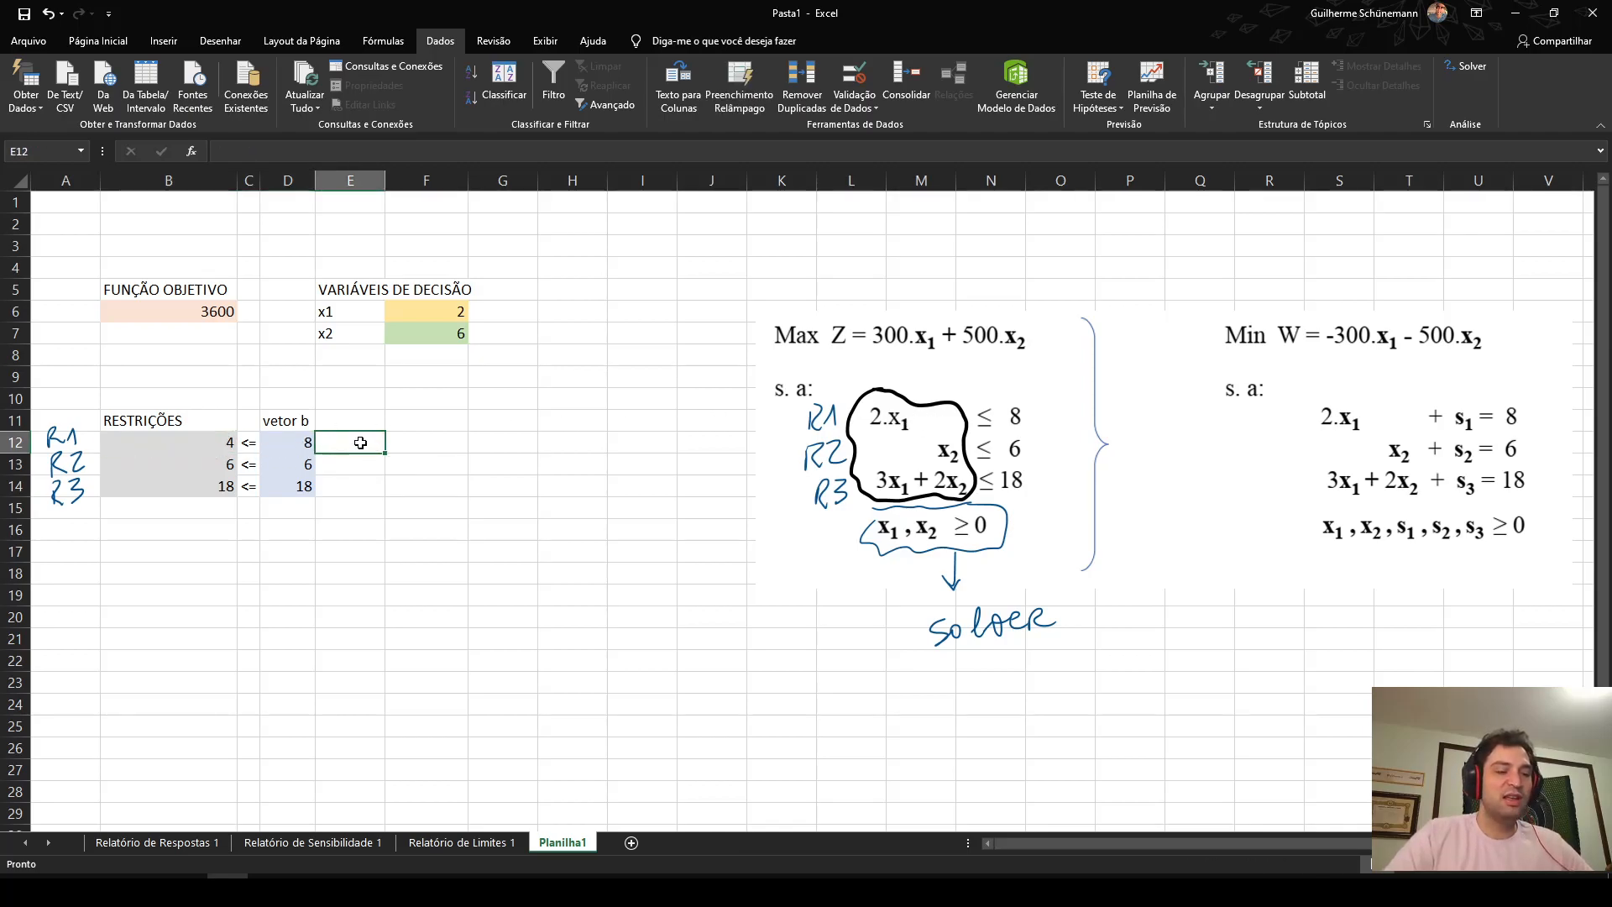
- Note the first constraint's slack as "s1 = 4" in cell F12
left_click(414, 441)
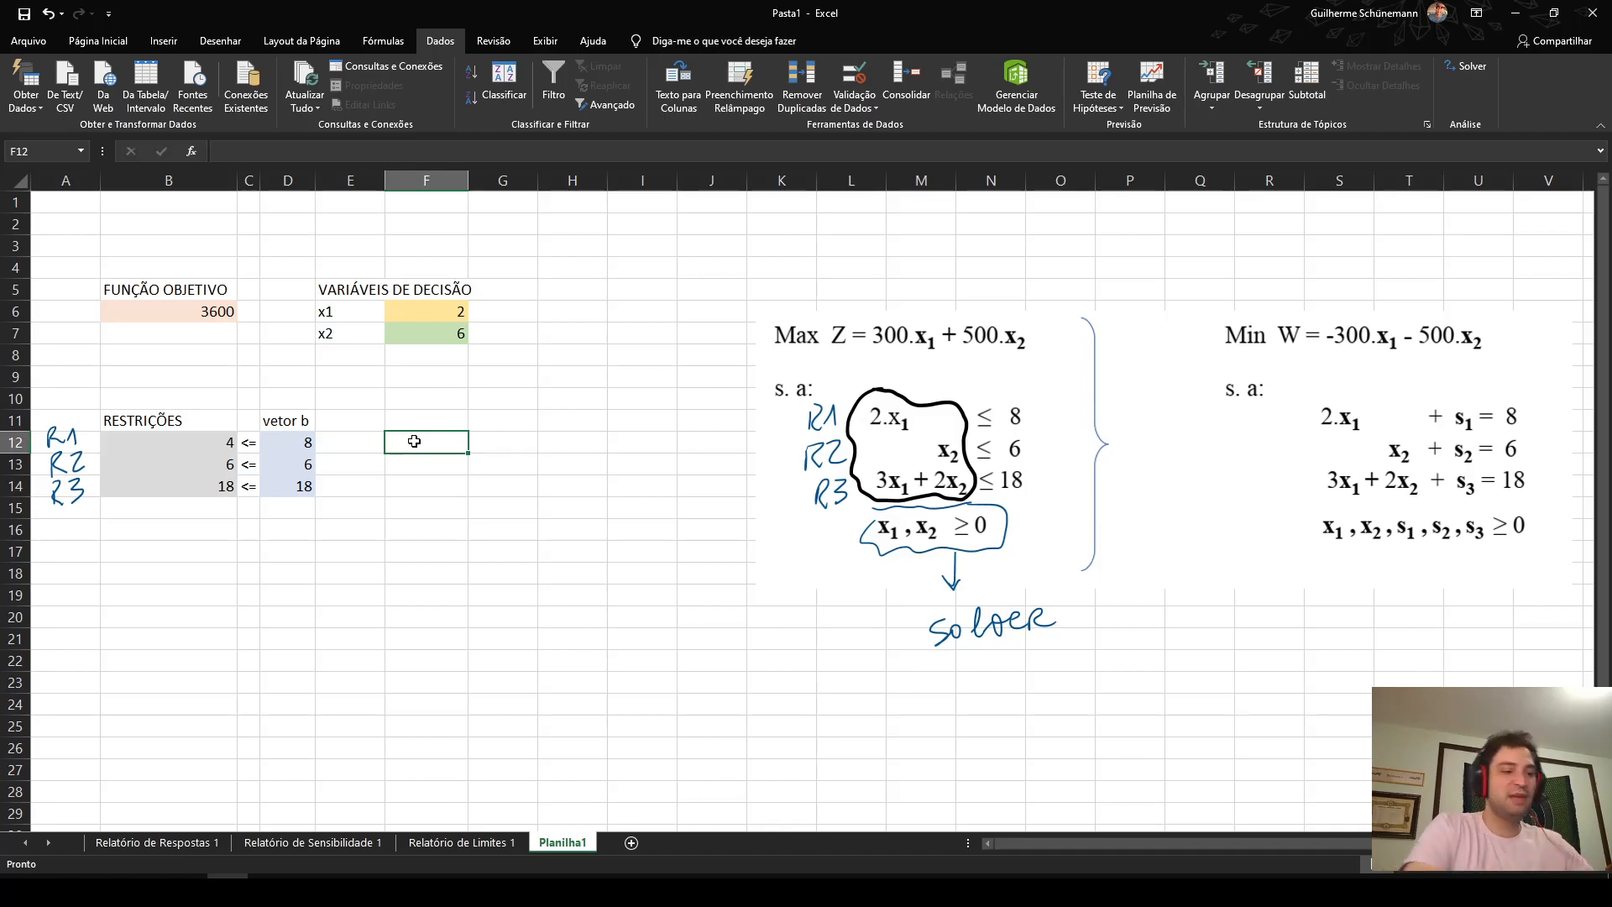
type("s1 =")
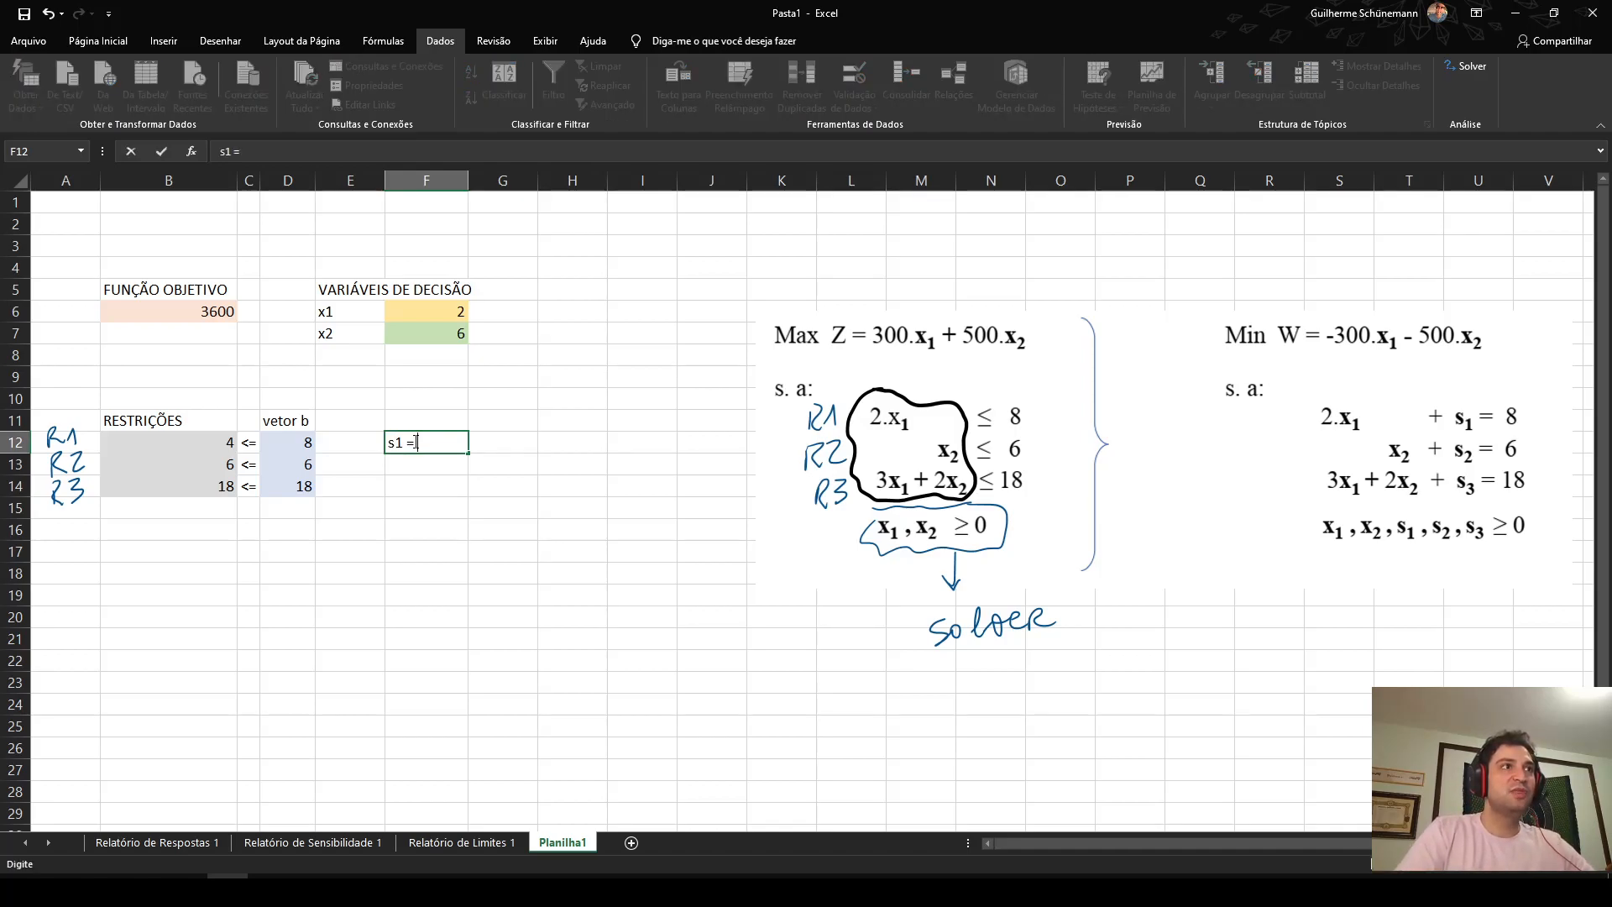
left_click(457, 547)
left_click(426, 446)
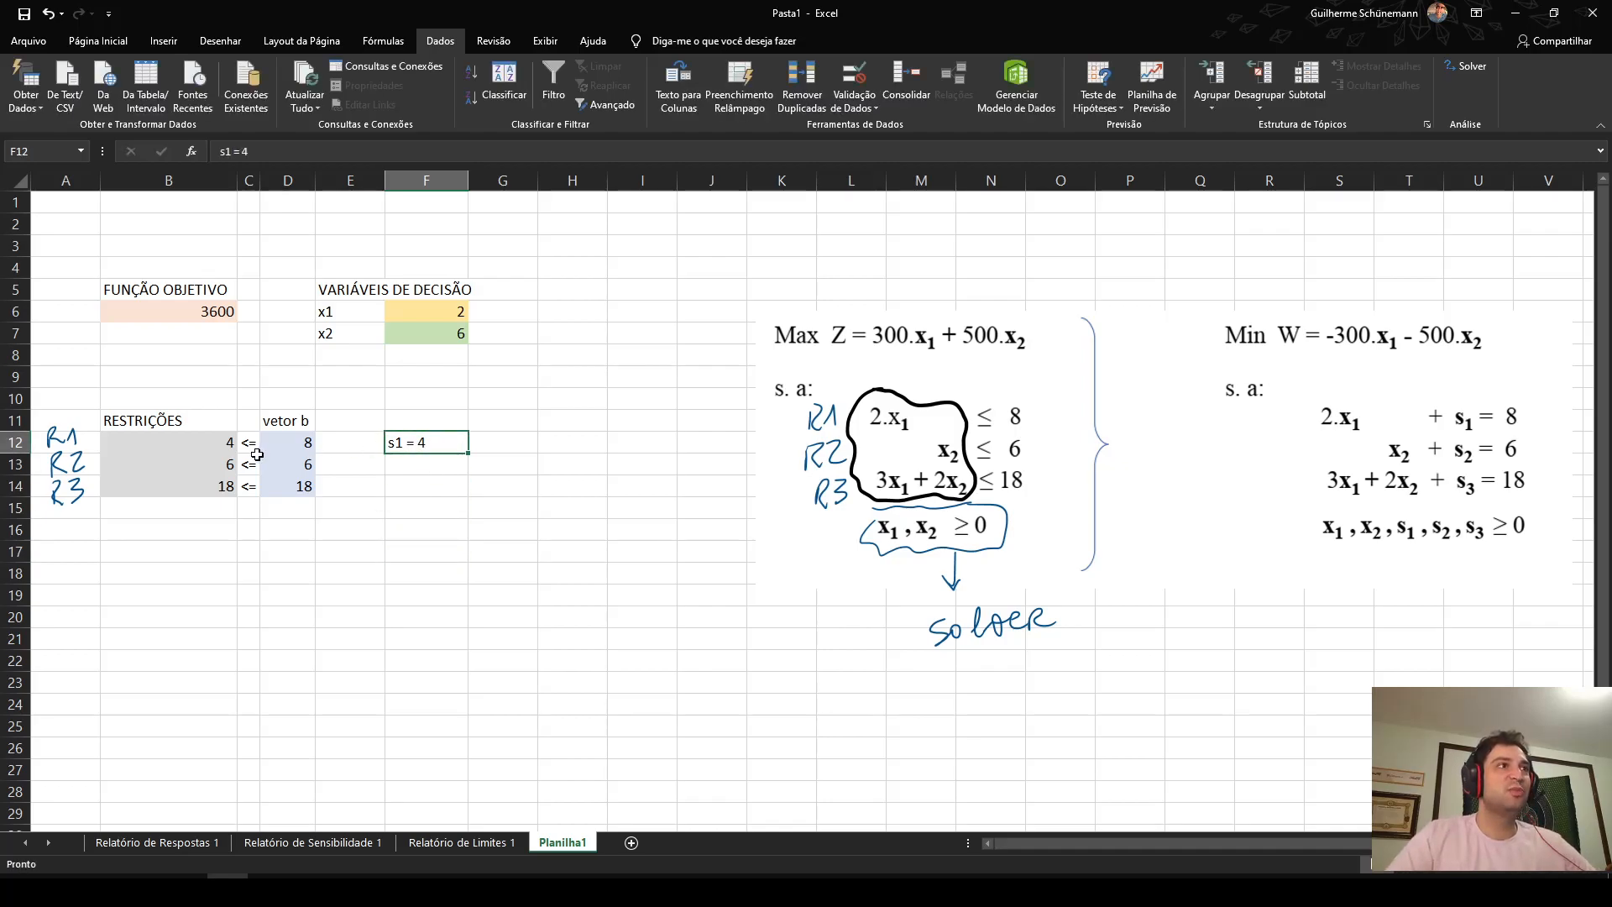
- Compare the second constraint's value in B13 with its vector b limit in D13
left_click(214, 443)
left_click(267, 443)
left_click_drag(204, 469, 279, 489)
left_click(322, 565)
left_click(215, 471)
left_click(222, 529)
left_click(206, 466)
left_click(289, 463)
left_click(304, 565)
left_click(202, 468)
left_click(289, 466)
left_click_drag(198, 462, 305, 464)
left_click(389, 513)
left_click(204, 468)
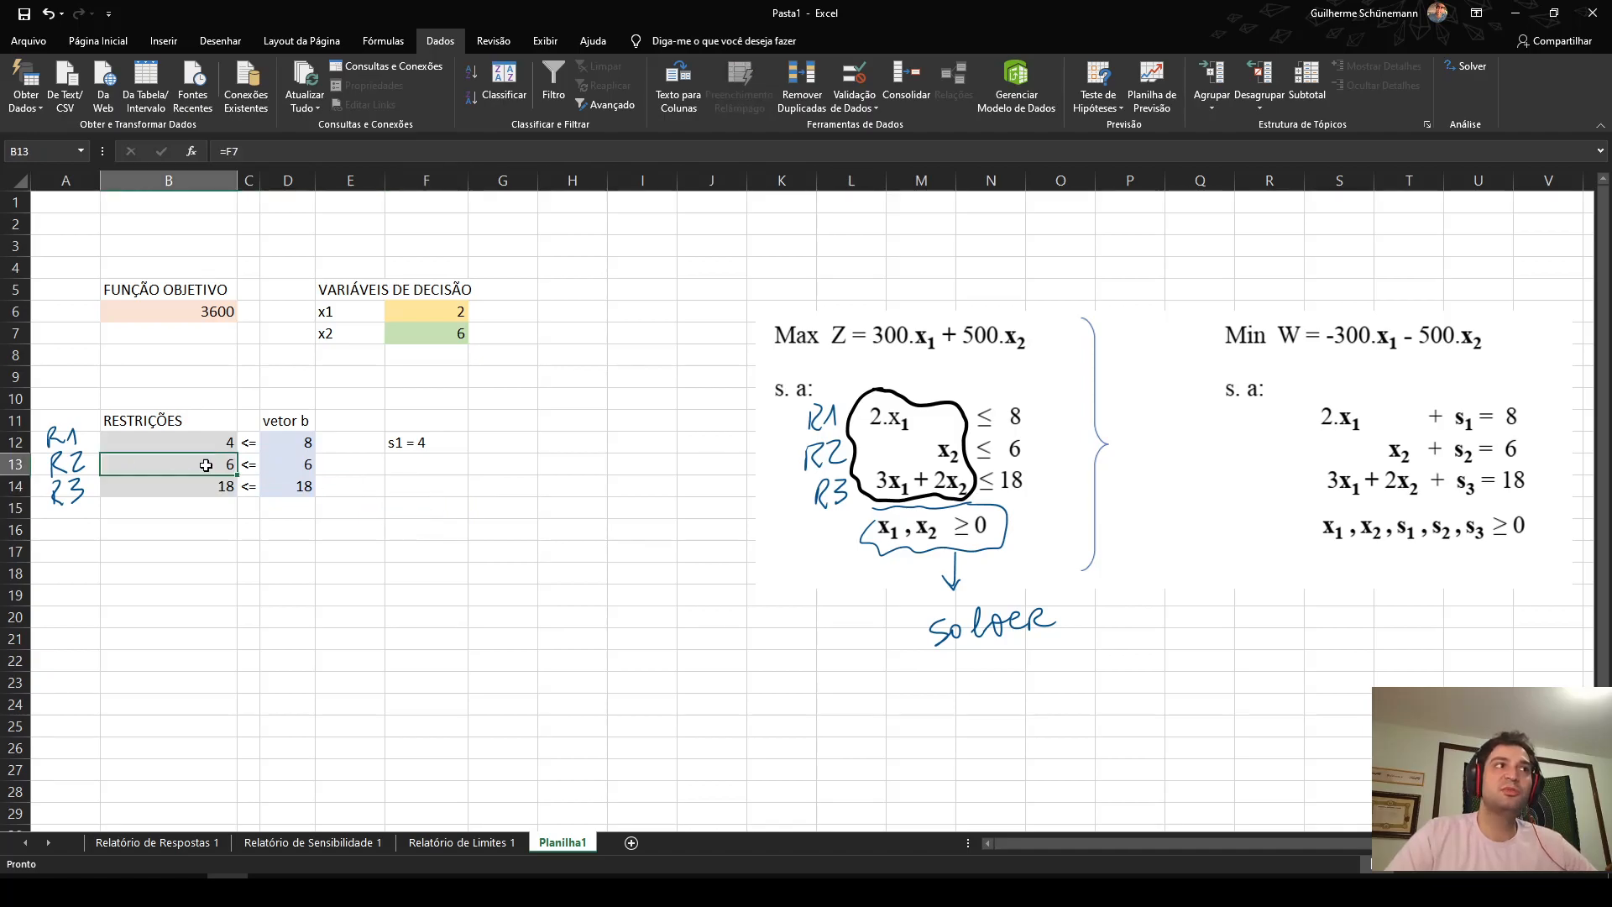
left_click(381, 506)
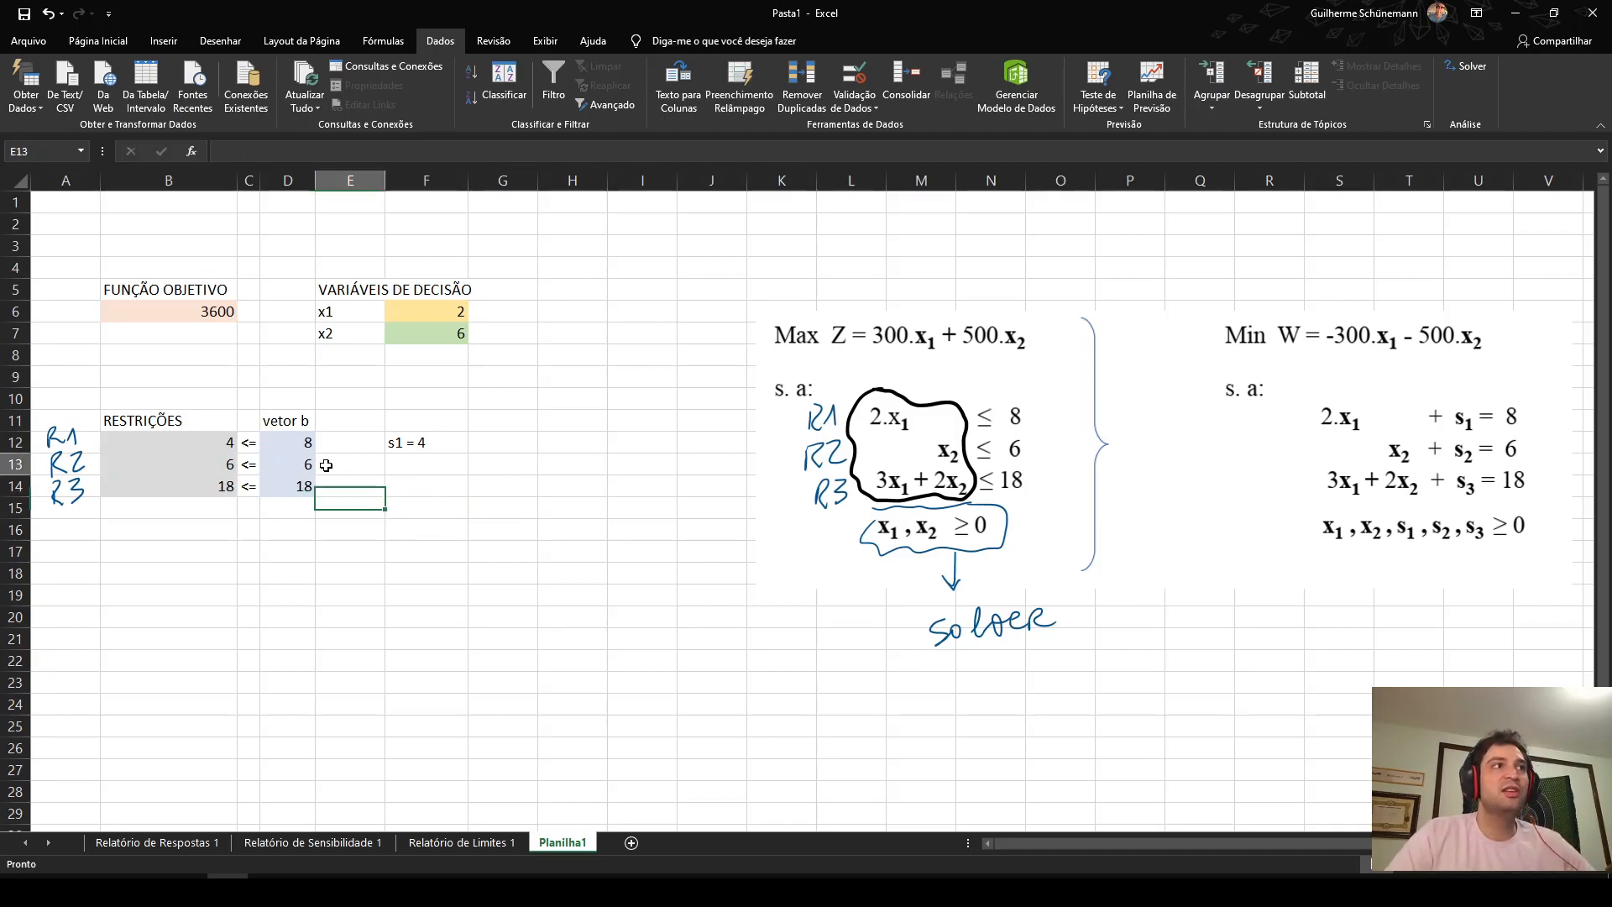
- Compare the third constraint in row 14 with its limit, and review all three constraint rows against vector b
left_click(197, 495)
left_click_drag(268, 491, 349, 489)
left_click(393, 569)
left_click_drag(213, 491, 298, 487)
left_click(291, 552)
left_click(326, 593)
left_click(346, 615)
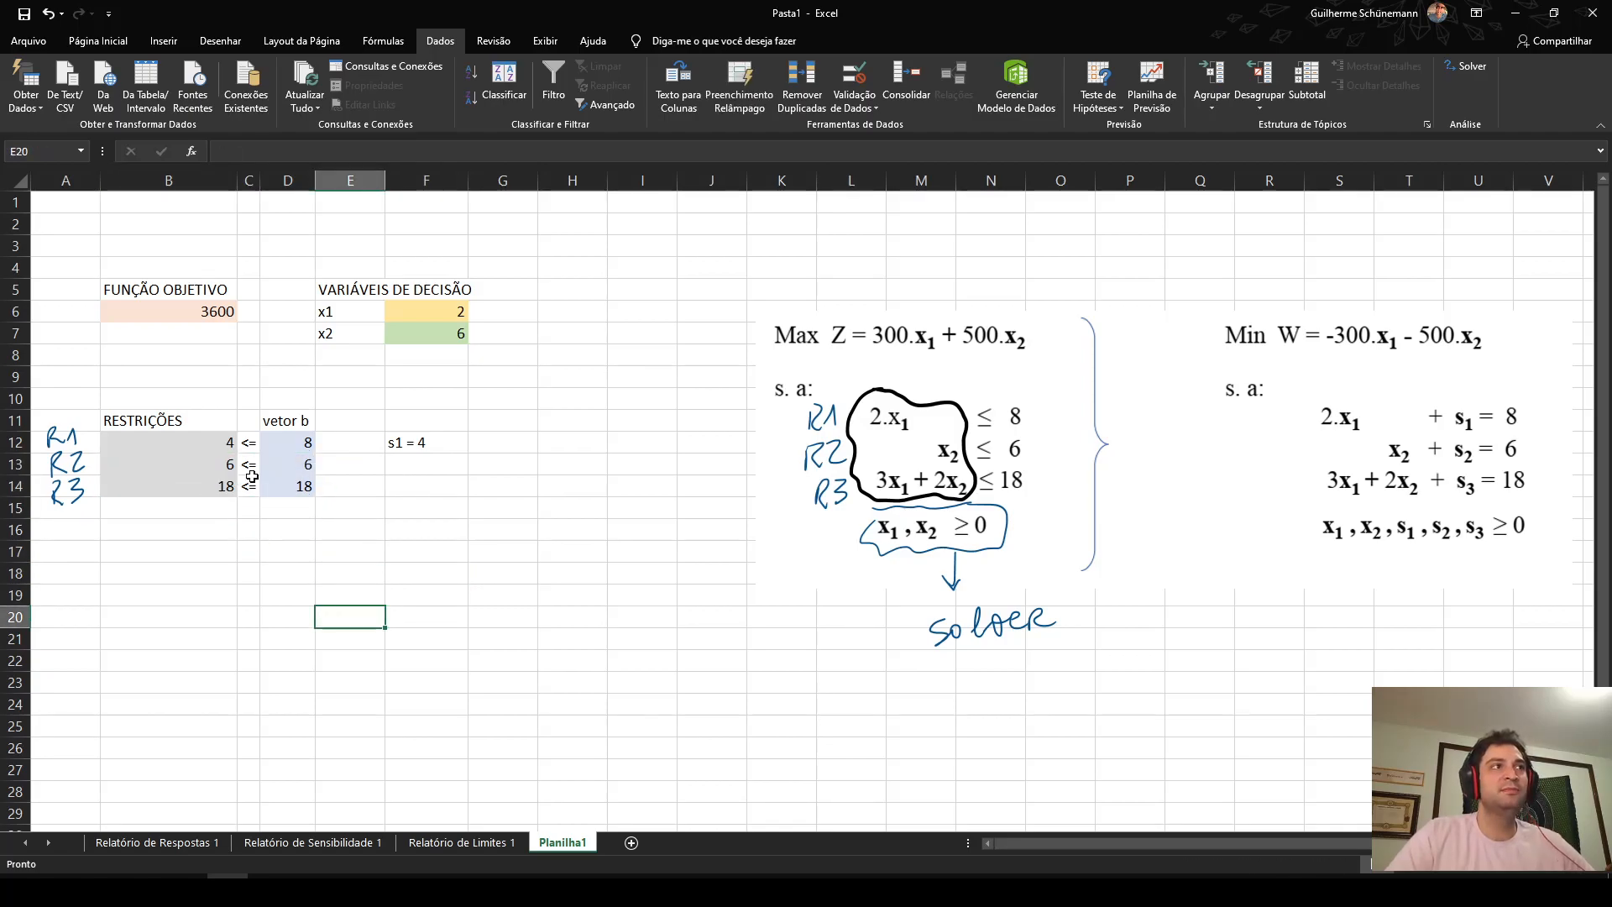
left_click_drag(147, 468, 298, 487)
left_click(331, 601)
left_click_drag(204, 444, 293, 444)
left_click(448, 555)
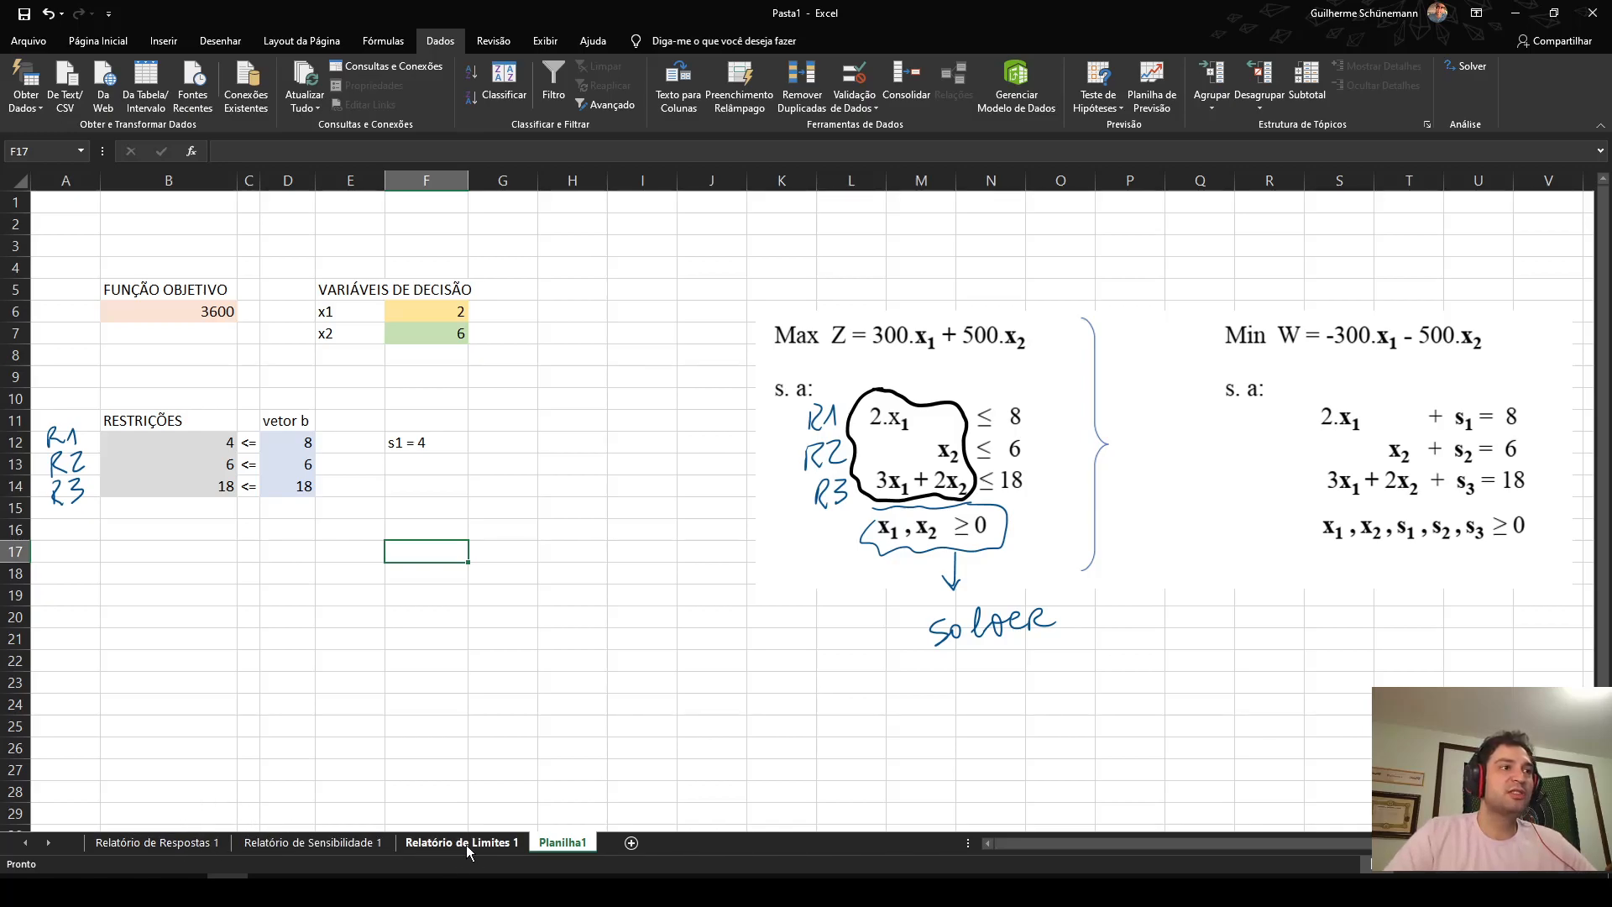
- Open the Relatório de Respostas 1 sheet and examine its constraints, Solver options, engine, solution time and iterations
left_click(183, 844)
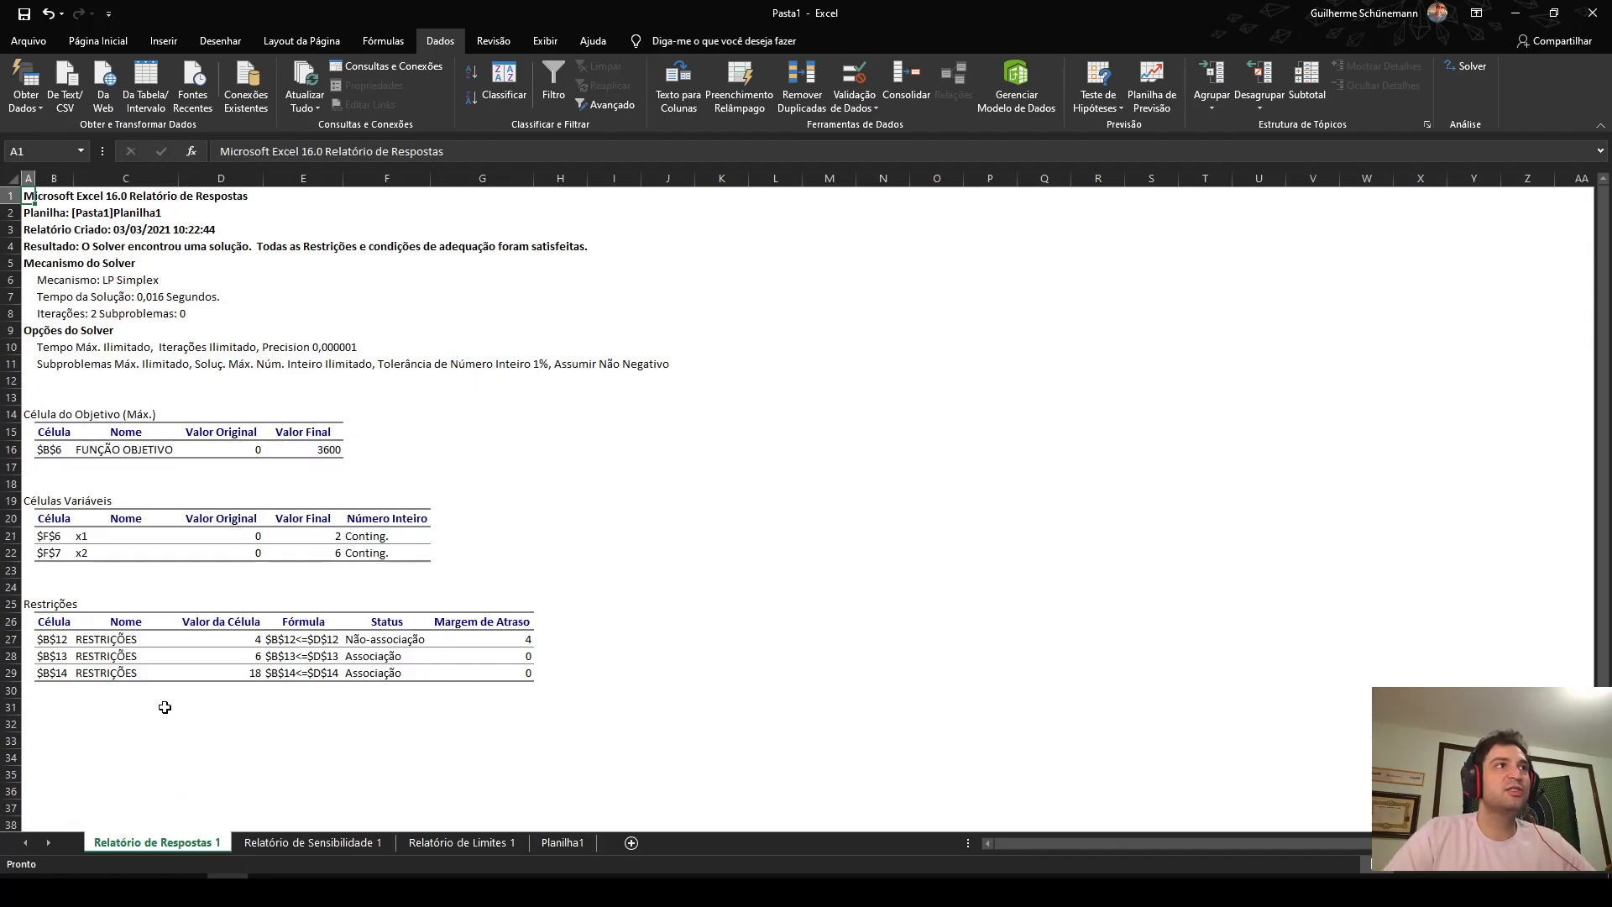
left_click_drag(93, 218, 412, 620)
left_click(604, 604)
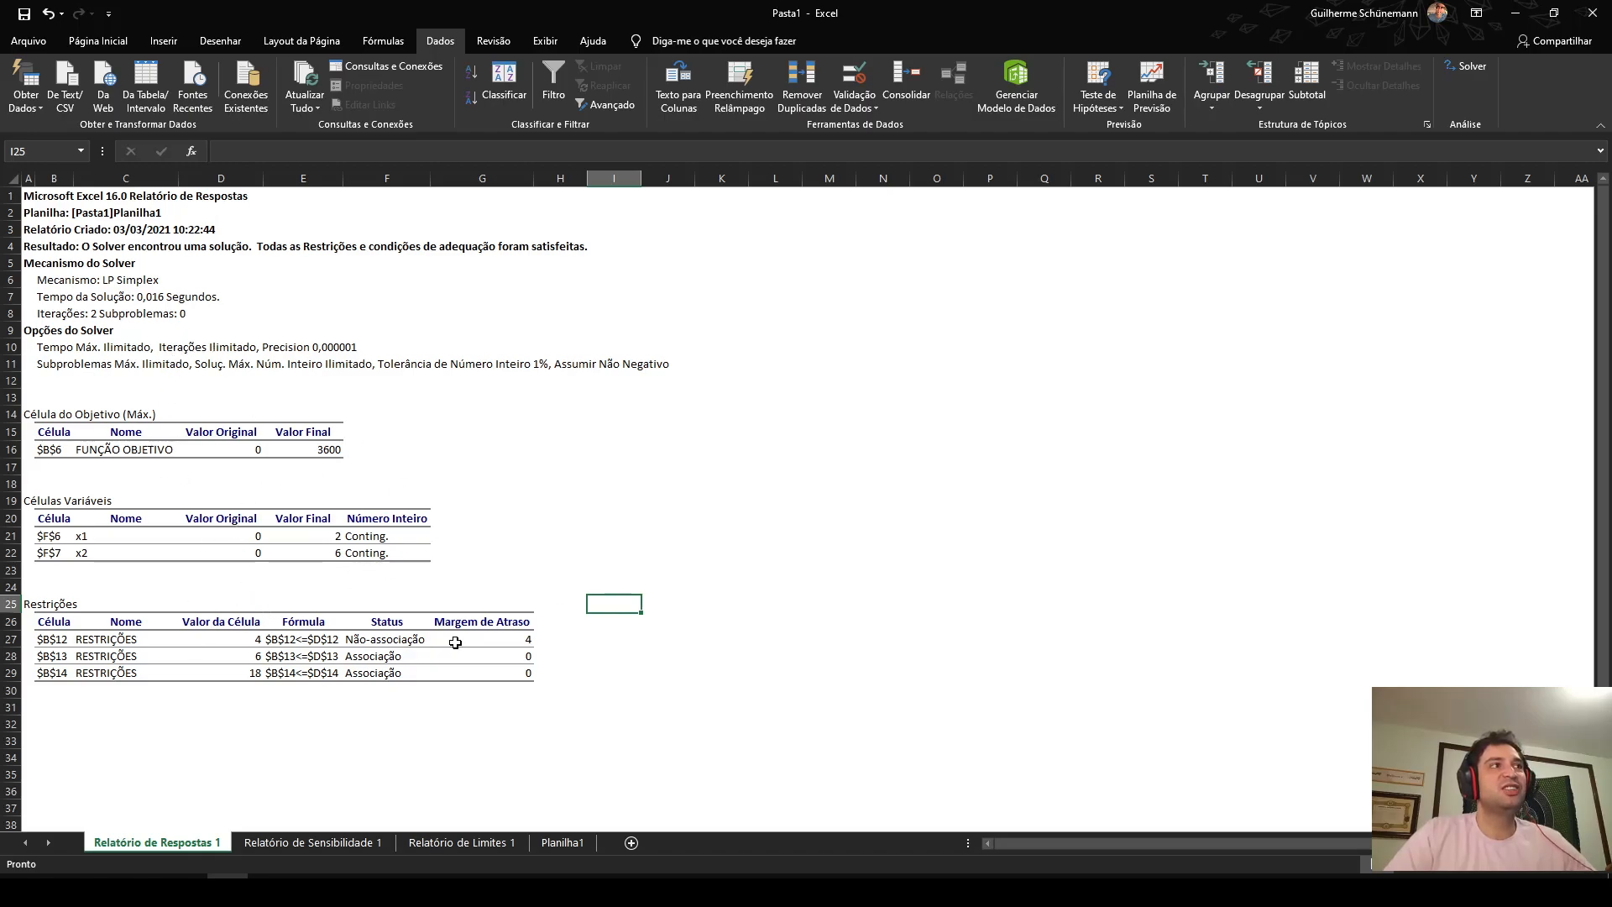
left_click(118, 638)
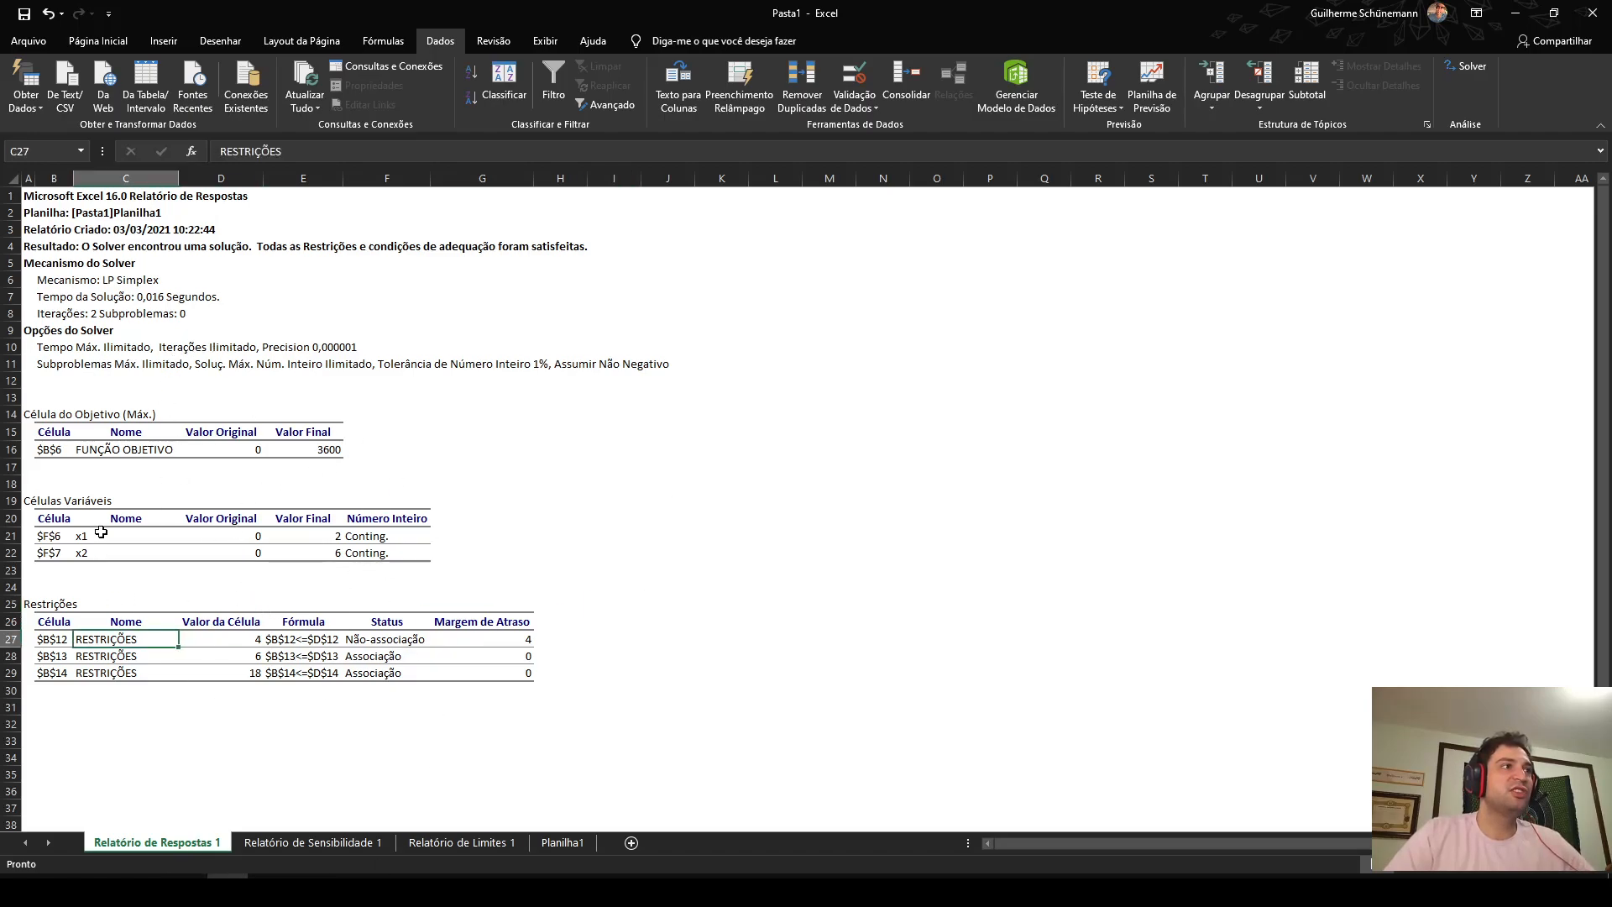
left_click(86, 351)
left_click(83, 364)
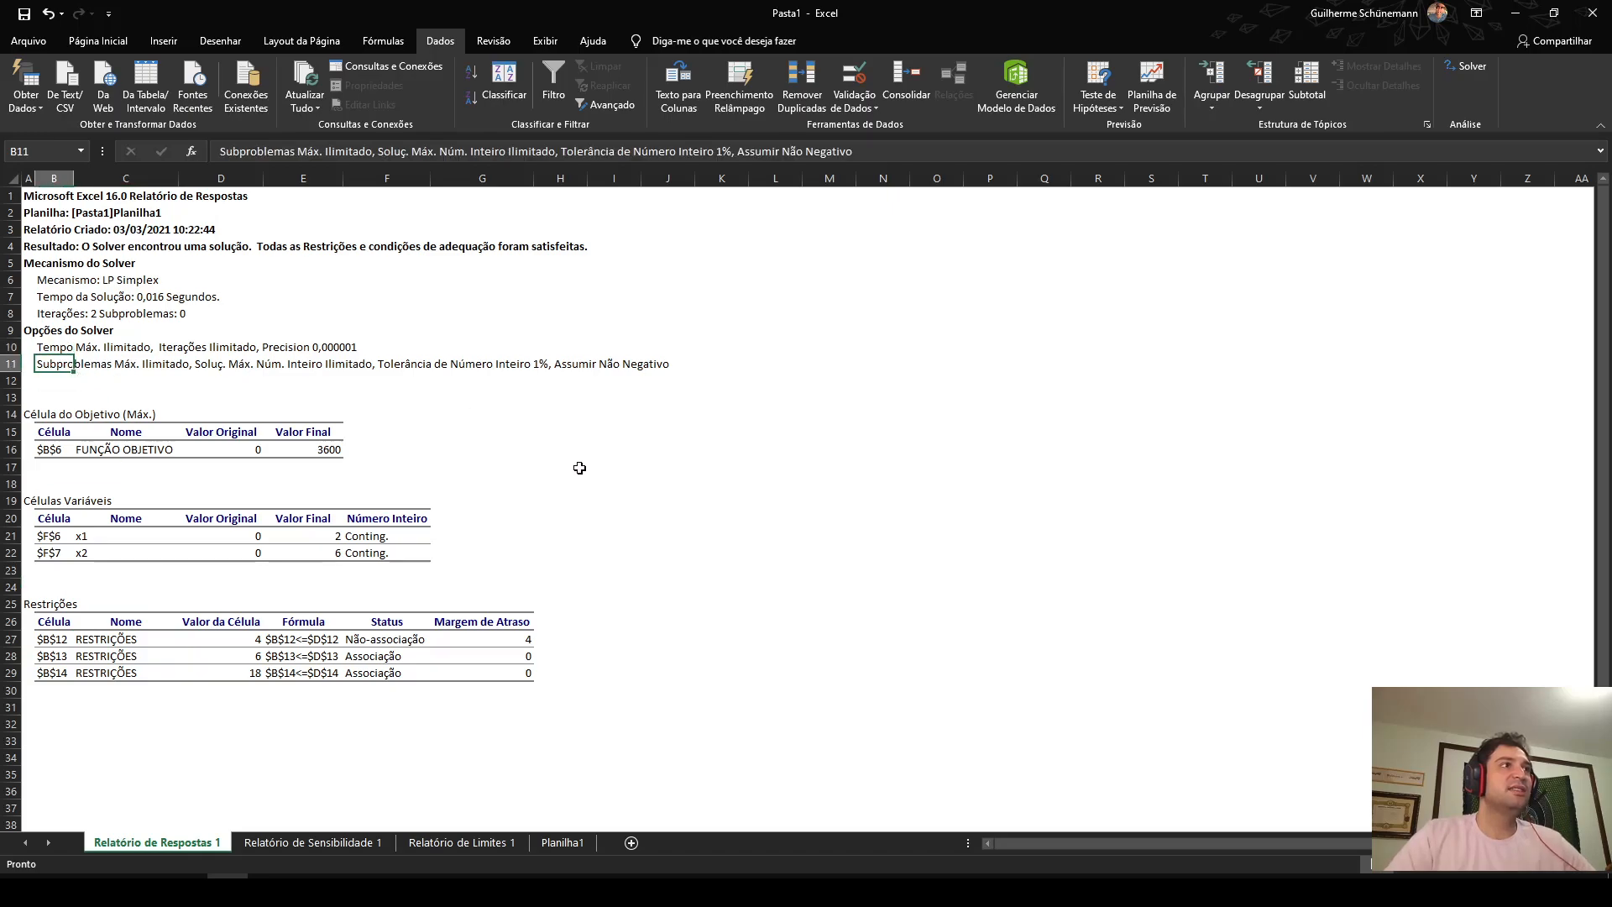
left_click(131, 380)
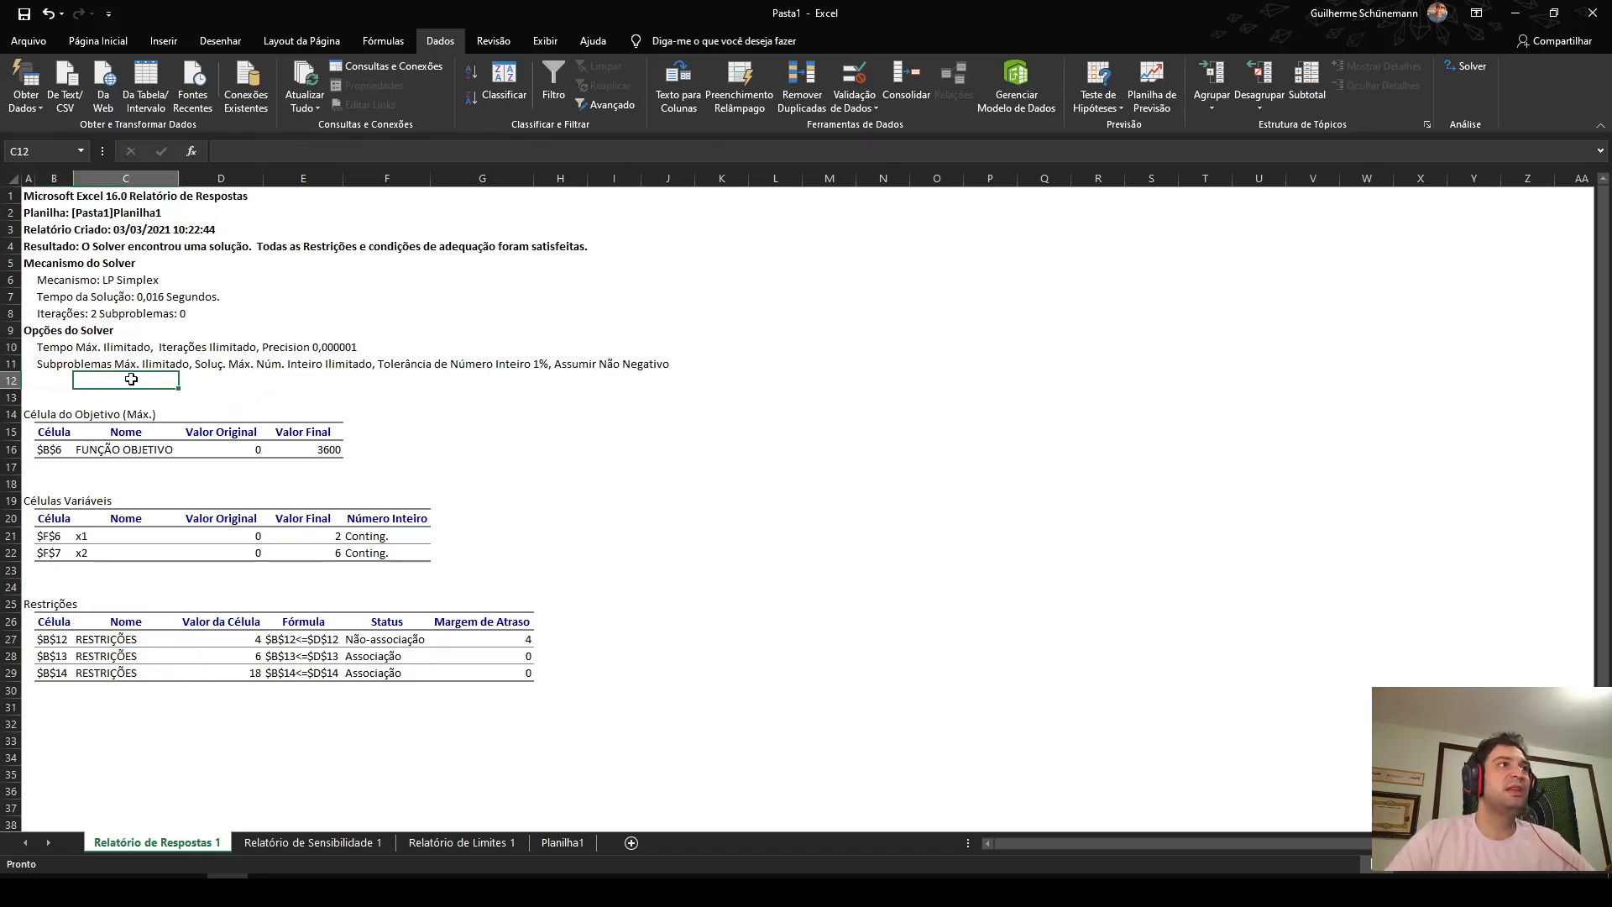
left_click(73, 284)
left_click_drag(87, 296, 194, 298)
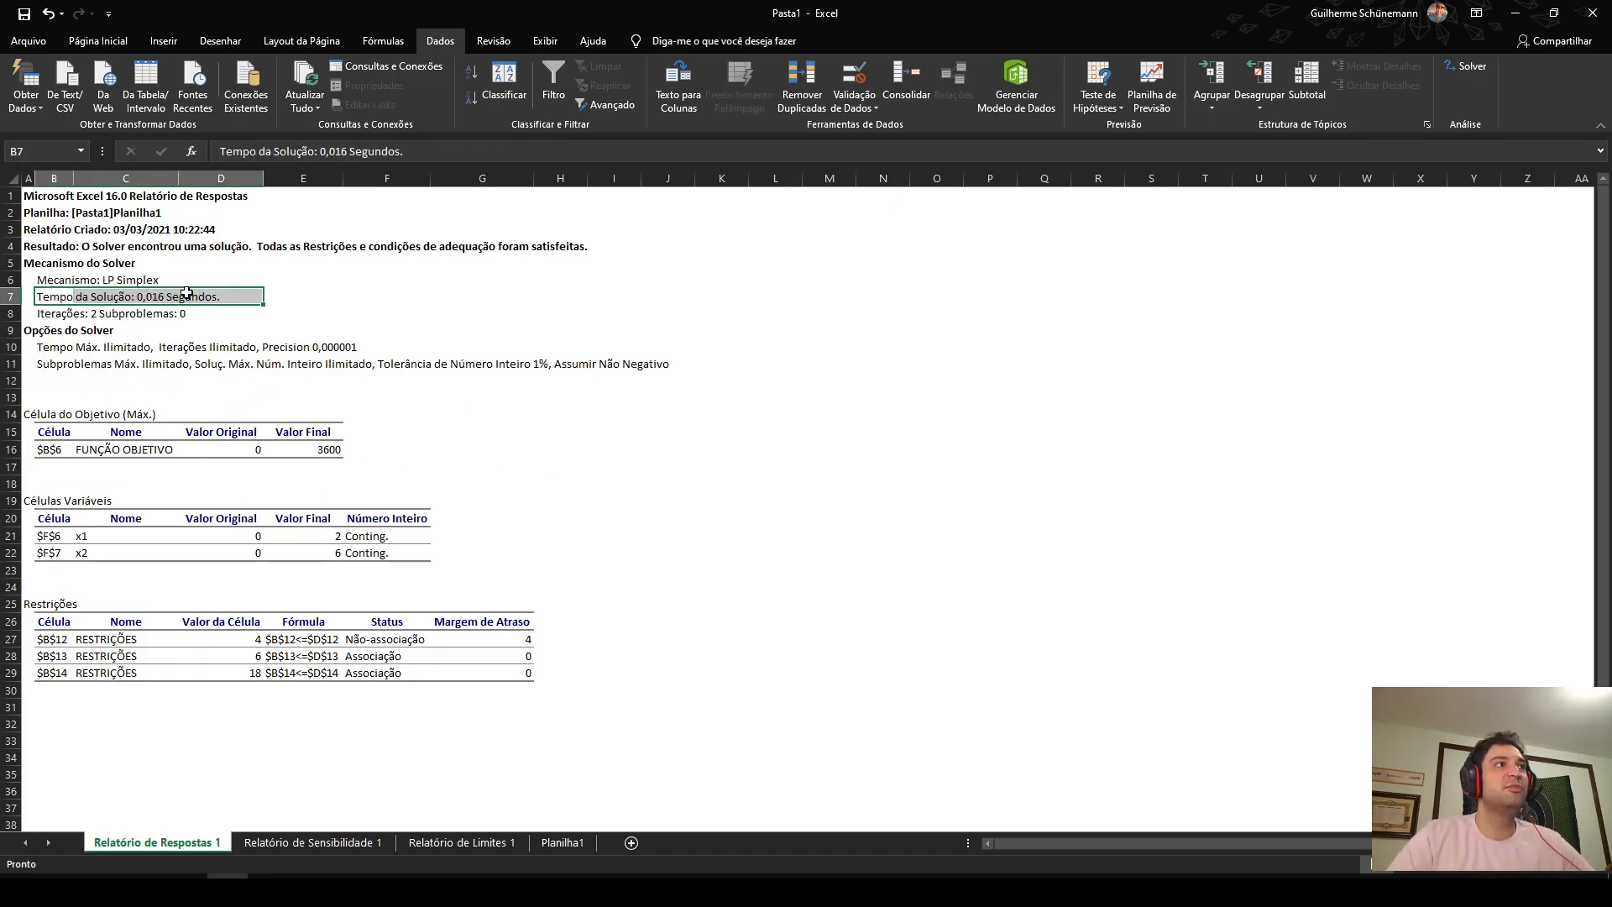
left_click_drag(42, 314, 194, 314)
left_click(279, 378)
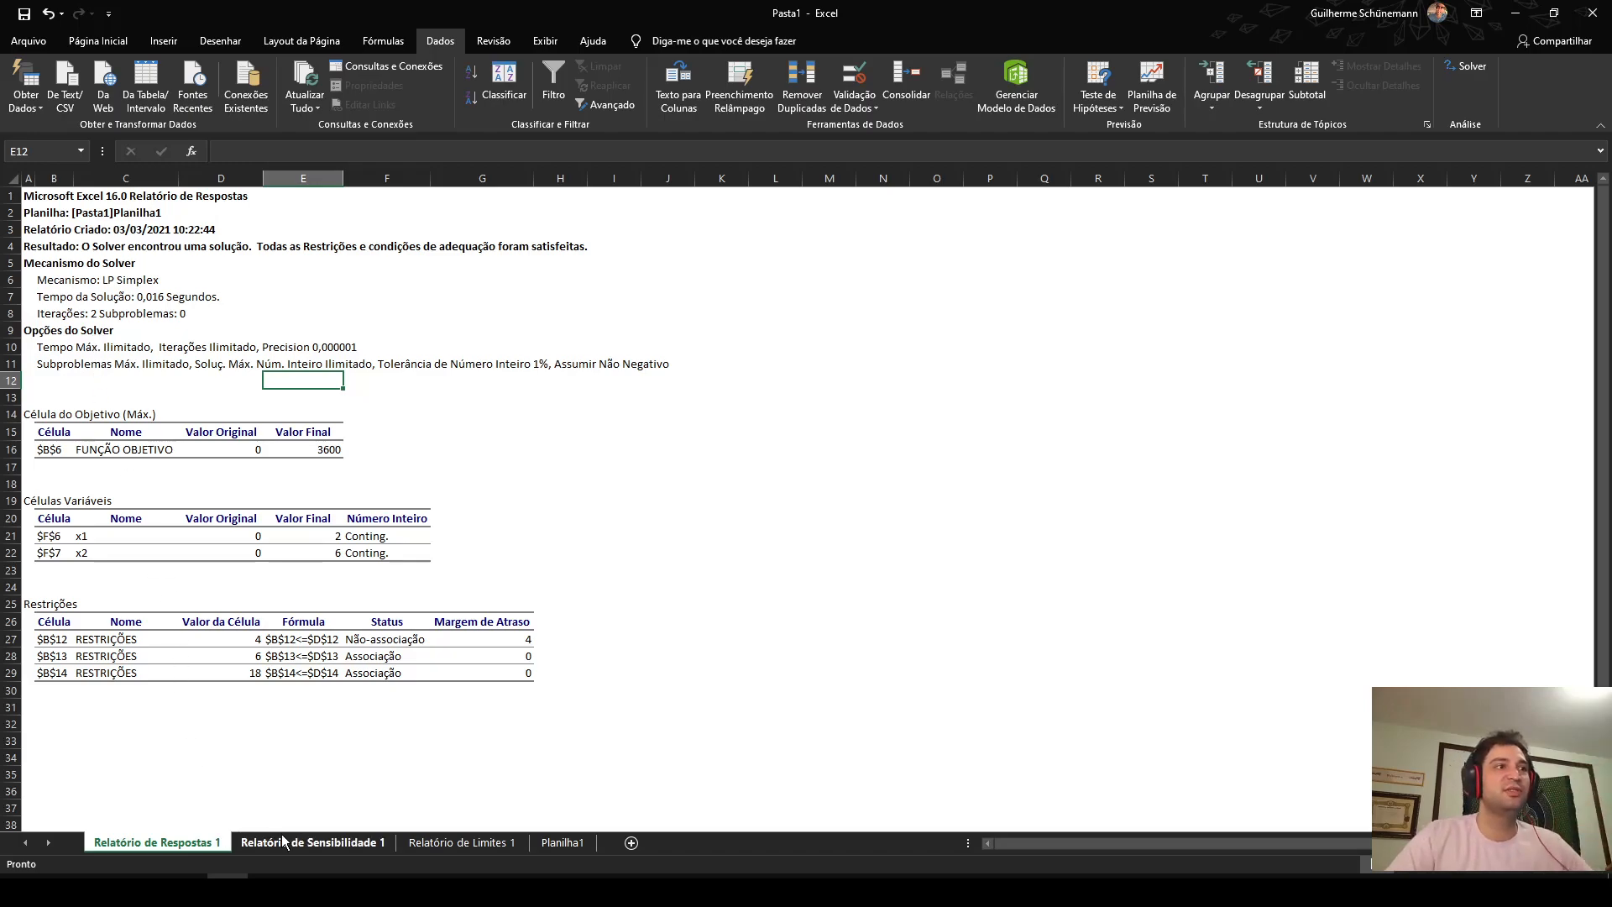
- Open the Relatório de Sensibilidade 1 sheet and examine its variable cells and constraints tables
left_click(306, 842)
left_click_drag(34, 200, 406, 468)
left_click(425, 565)
left_click_drag(107, 435, 389, 475)
left_click(438, 586)
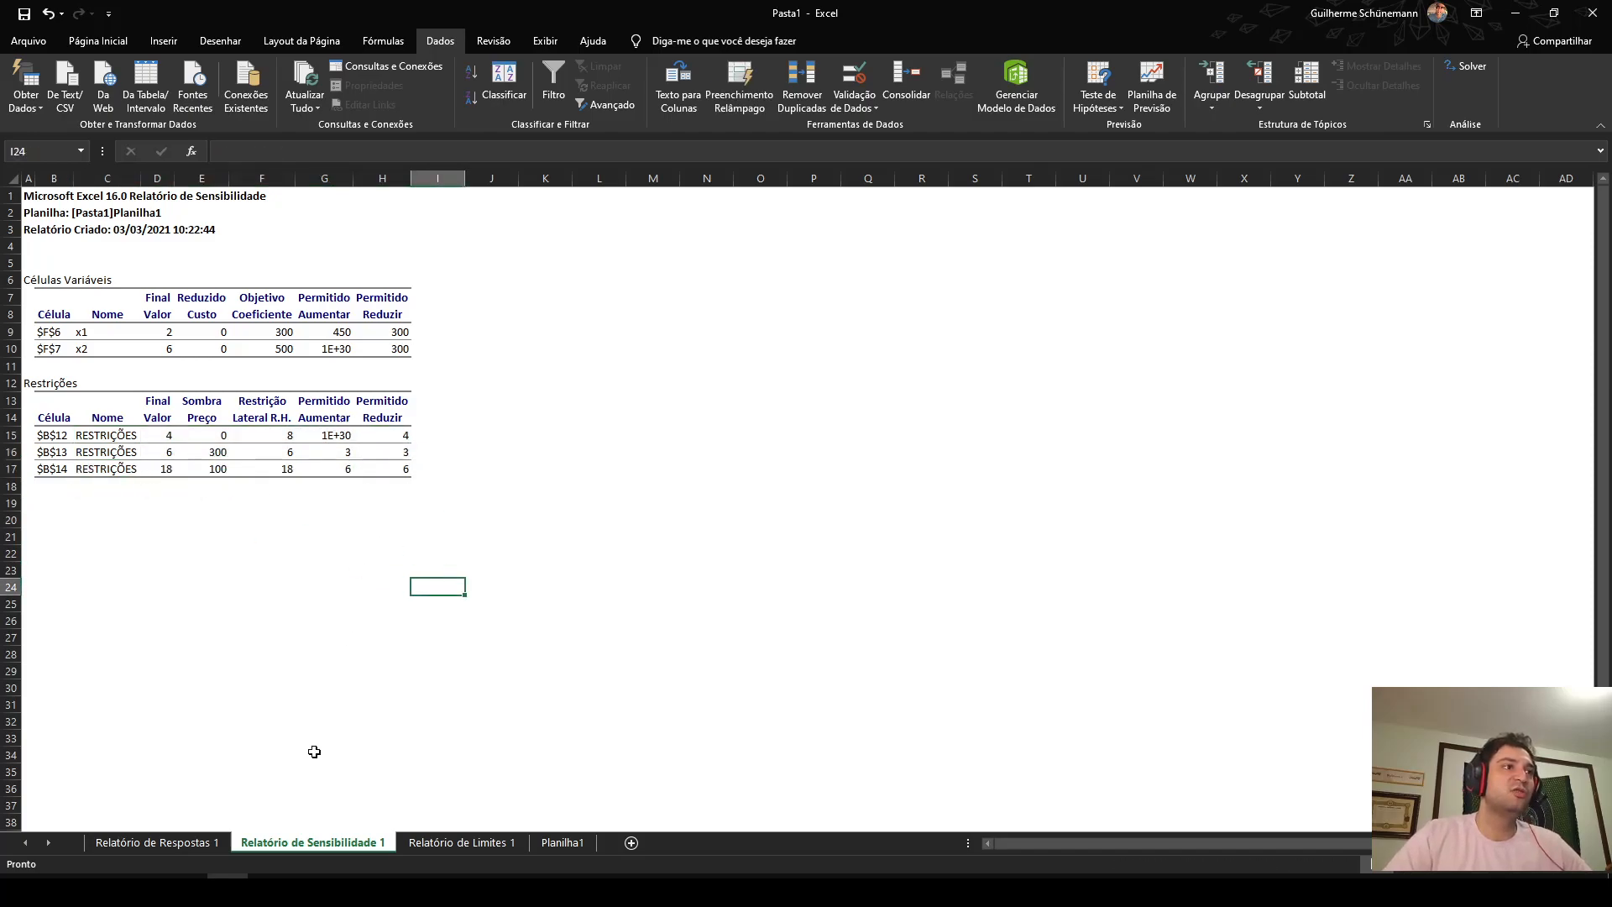
- Check the first constraint row on Planilha1, and review the tables in Relatório de Sensibilidade 1 again
left_click(561, 842)
left_click_drag(146, 442, 243, 445)
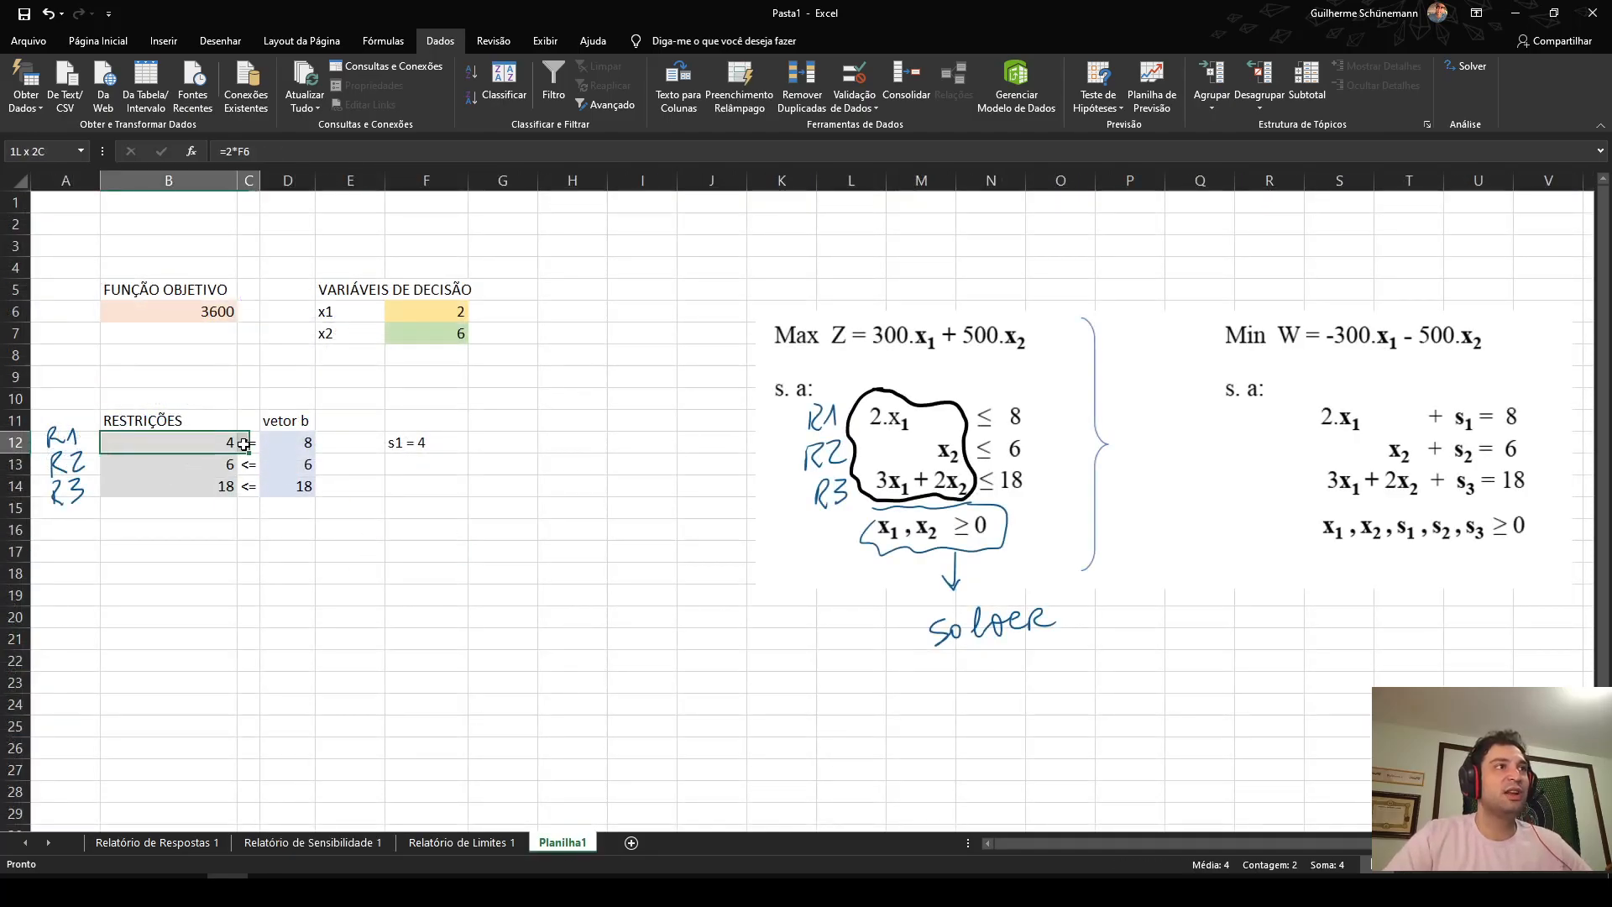
left_click(312, 842)
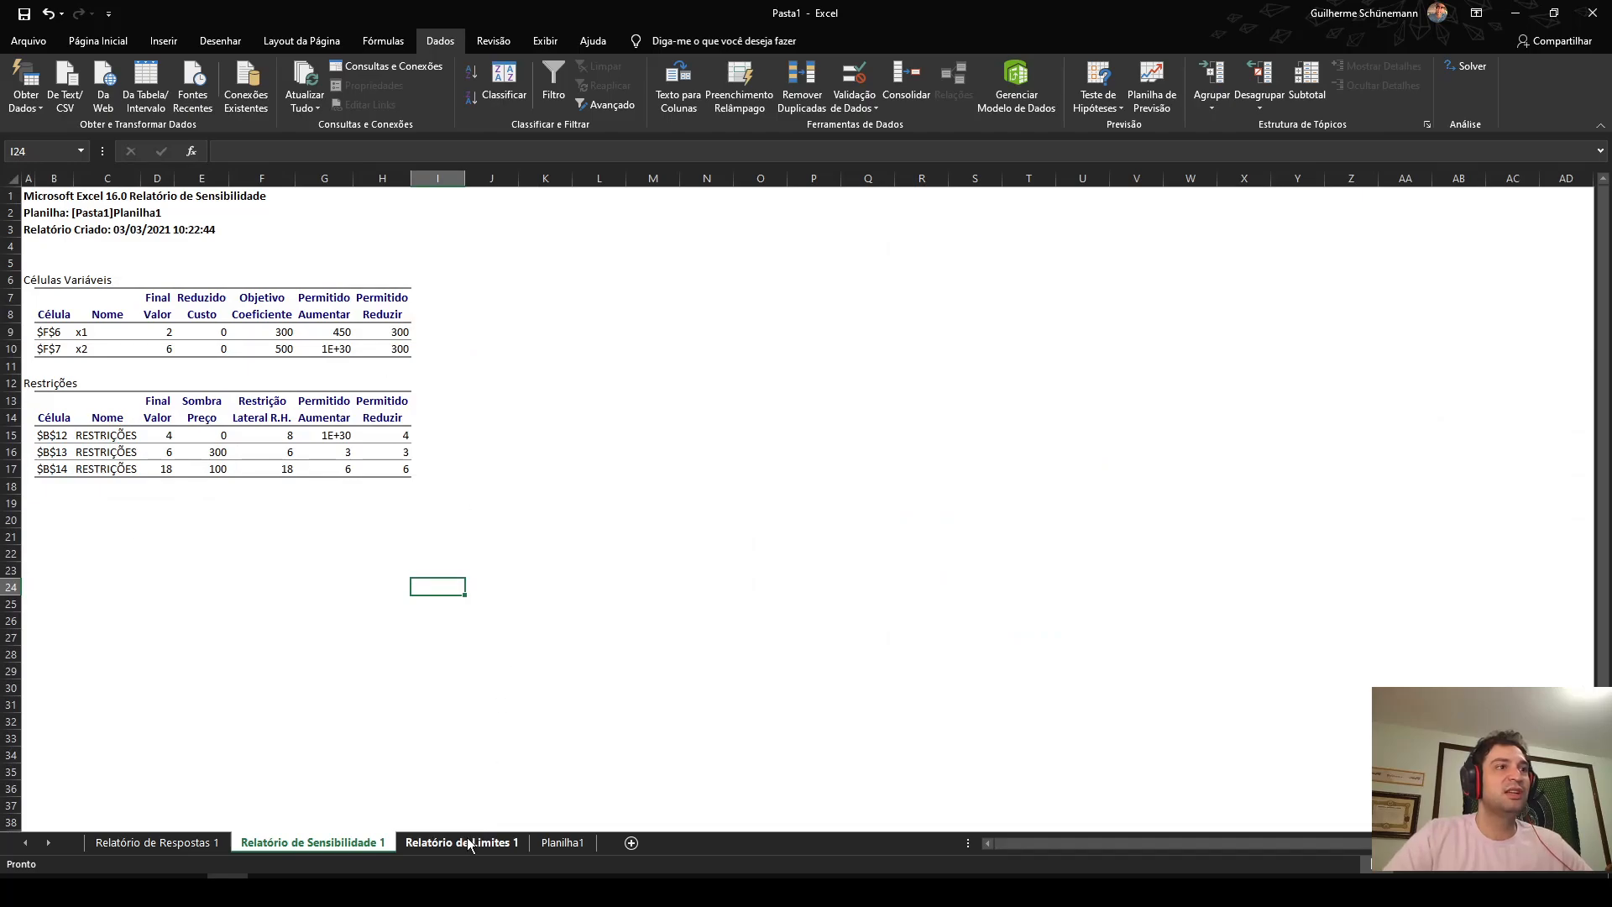
left_click_drag(73, 281, 395, 489)
left_click(453, 572)
- Open the Relatório de Limites 1 sheet and examine its objective value and the variables' lower and upper limits
left_click(462, 842)
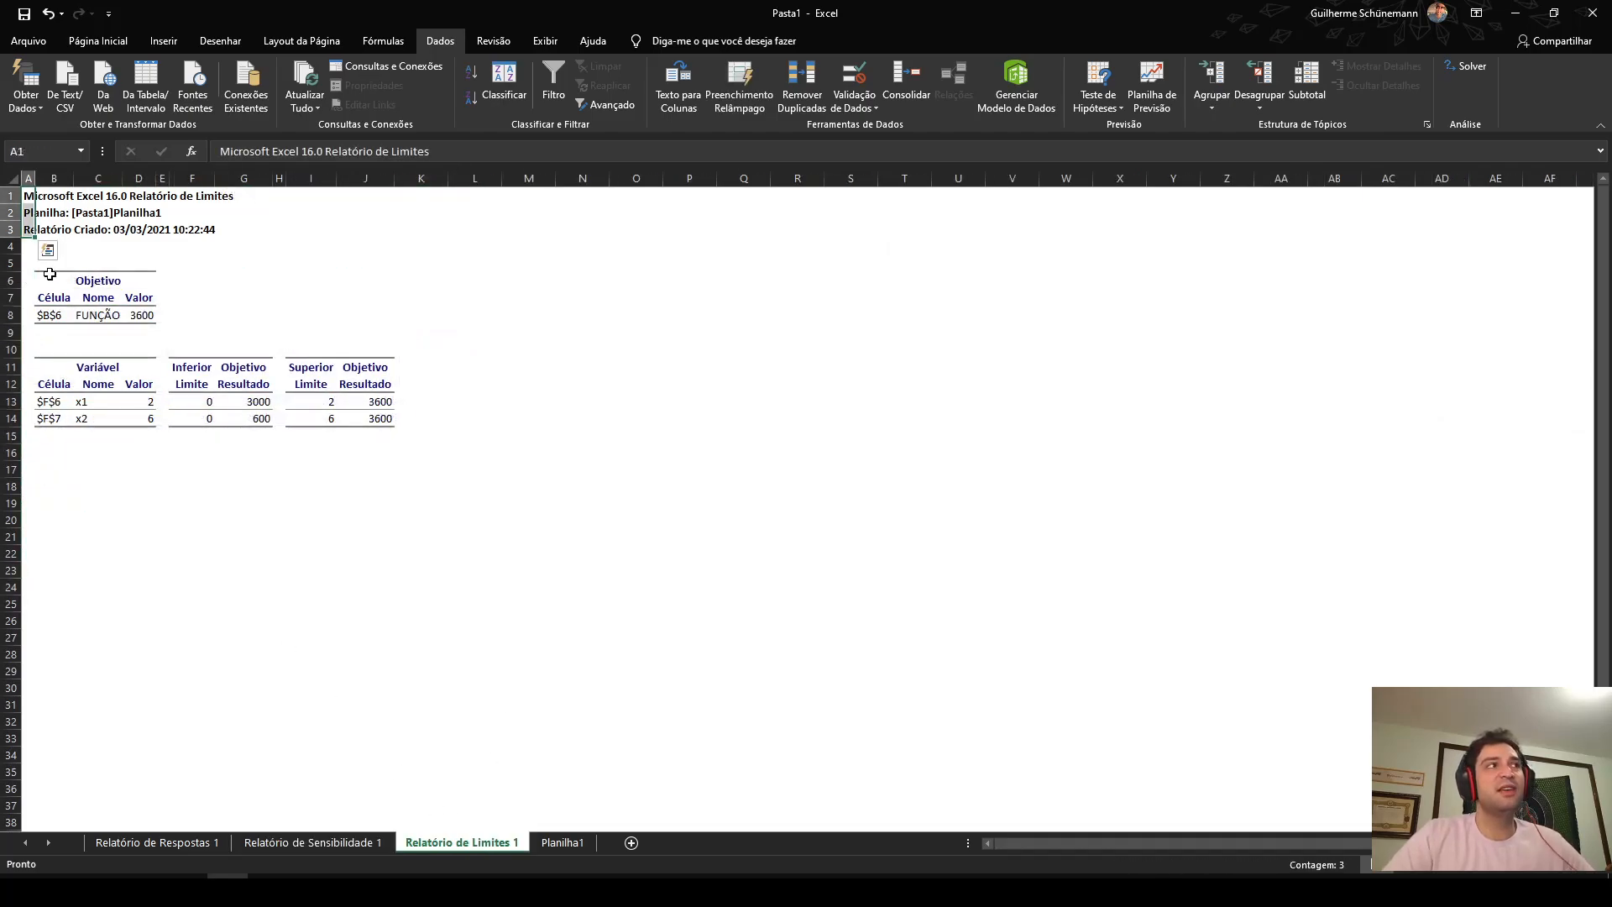
left_click(191, 297)
left_click_drag(382, 421, 34, 217)
left_click(344, 686)
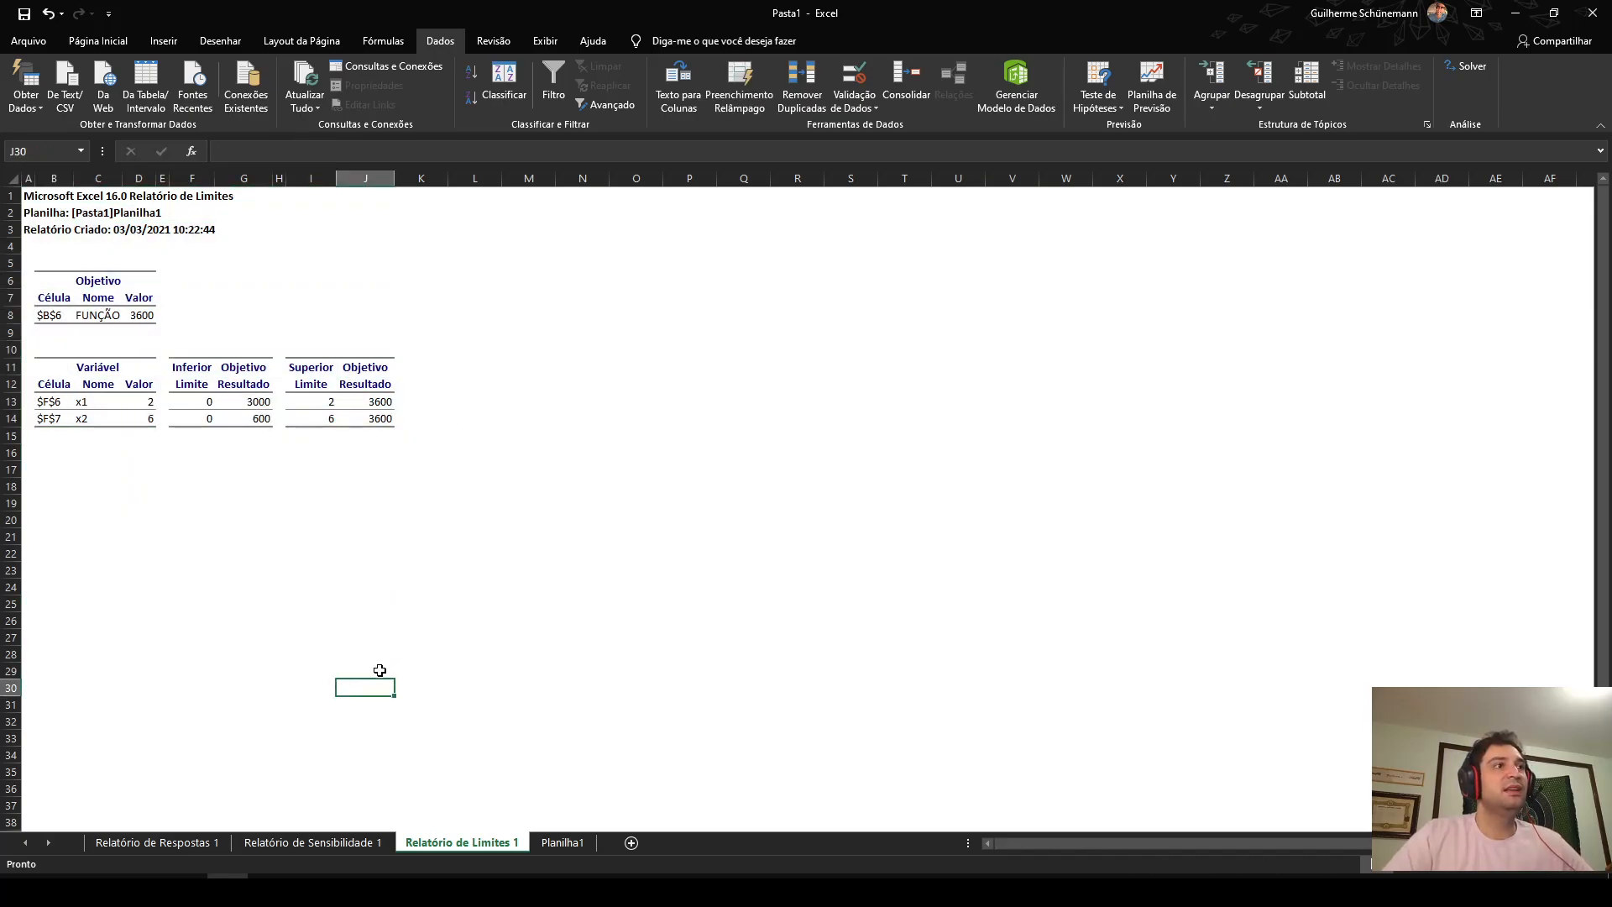
- On Planilha1, move the formulation picture away from the handwritten notes and delete the ink outlines, arrow and R1–R3 labels that surrounded it
left_click(561, 842)
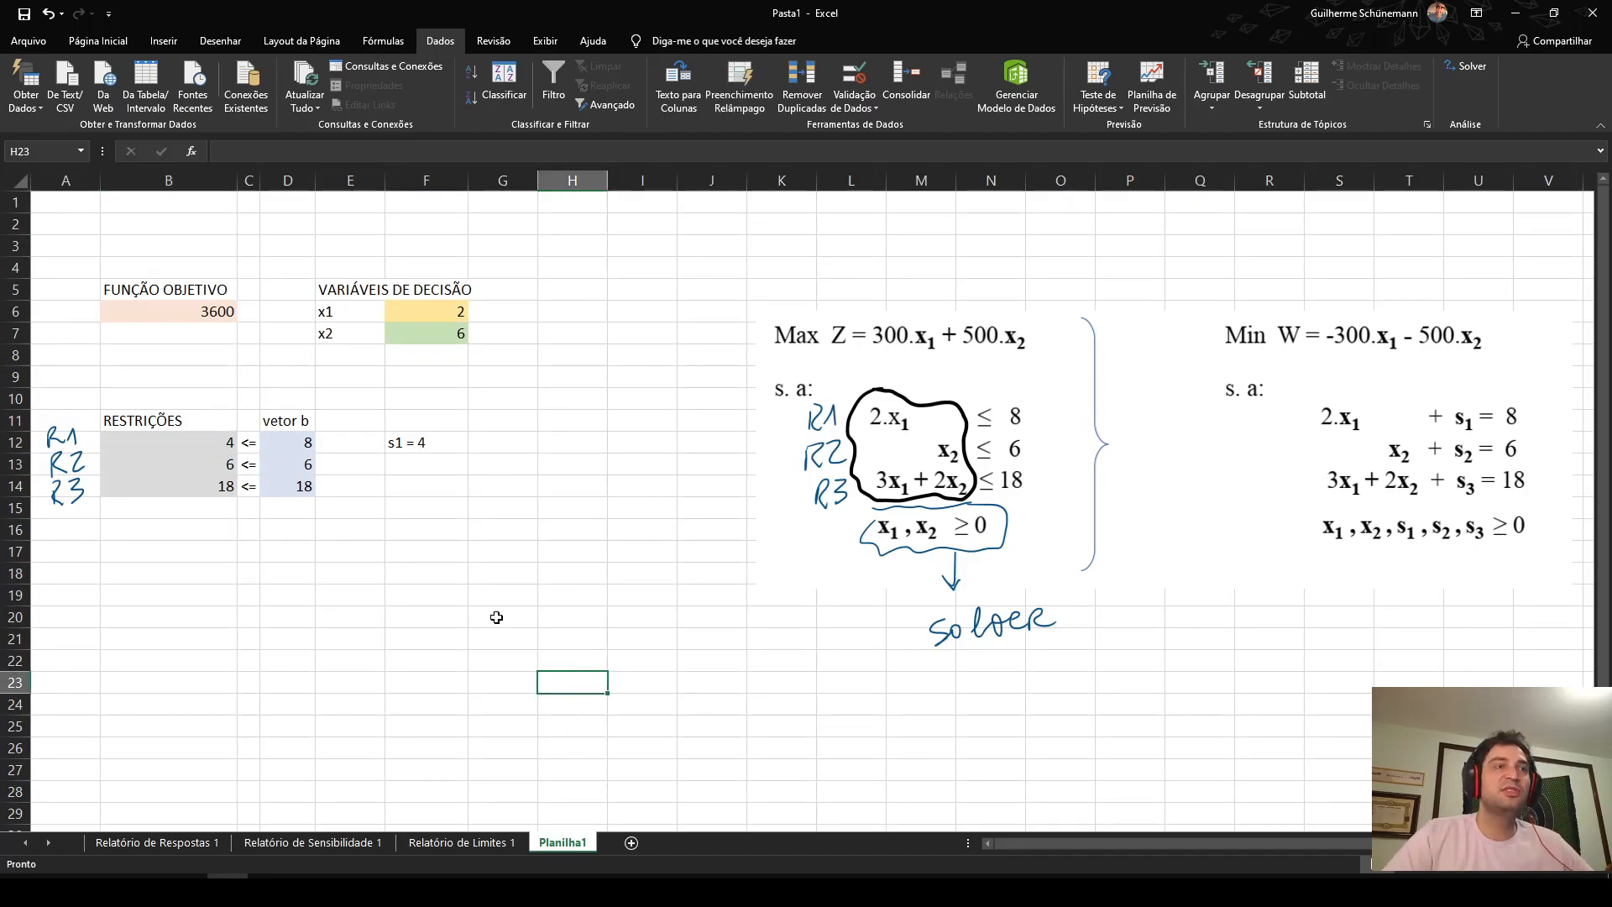
left_click_drag(846, 388, 639, 337)
left_click_drag(749, 378, 581, 619)
left_click(893, 416)
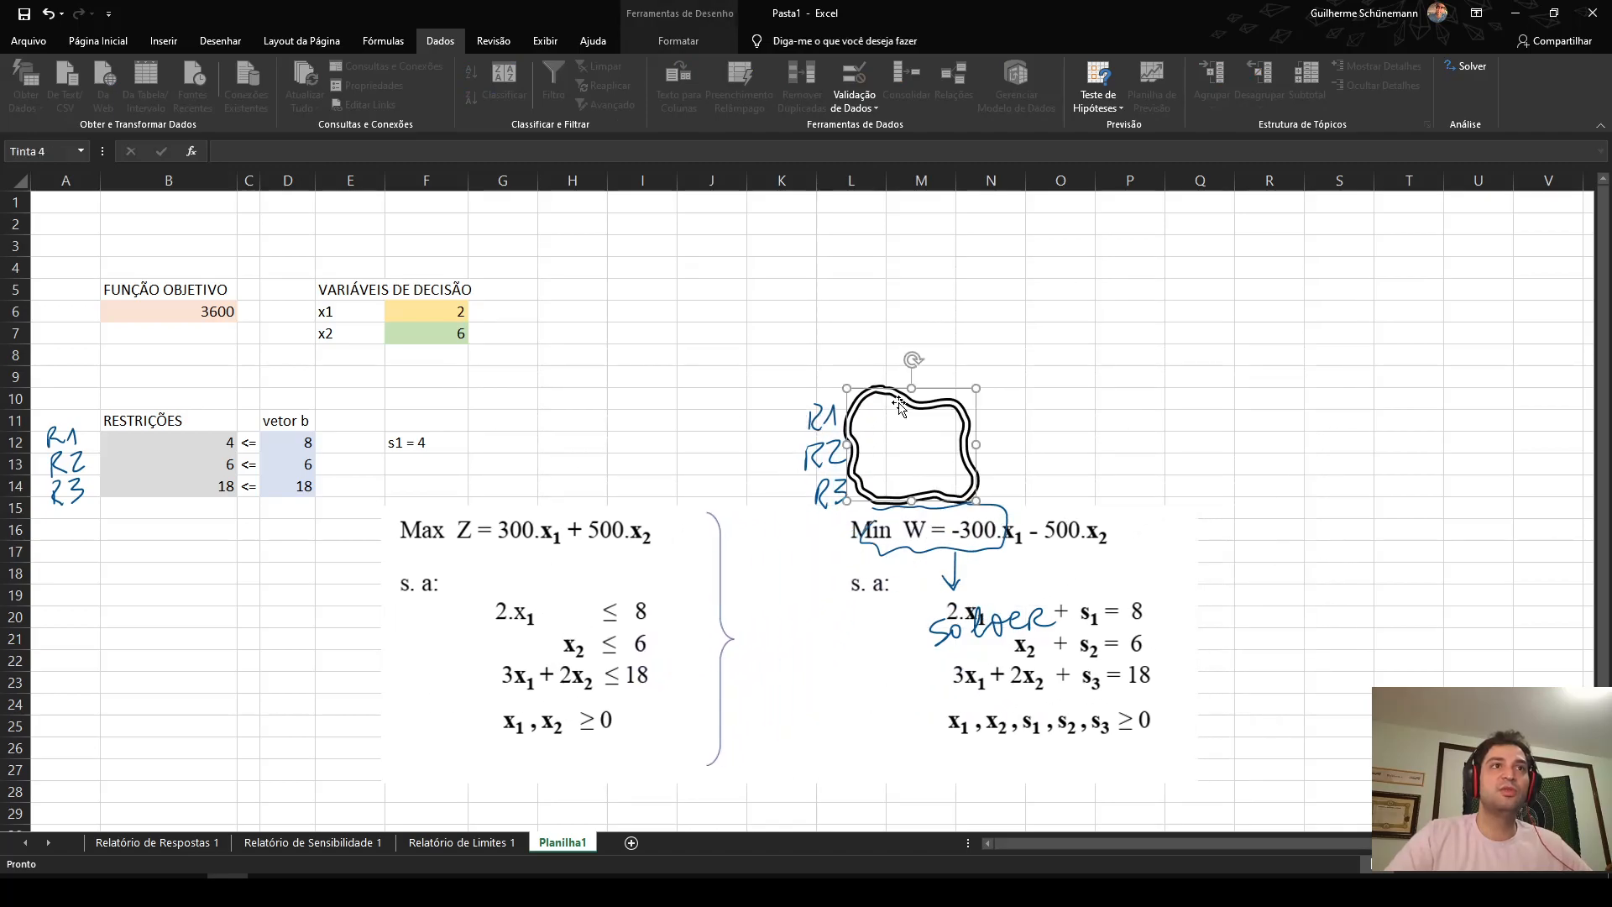
key("Delete")
left_click(820, 414)
key("Delete")
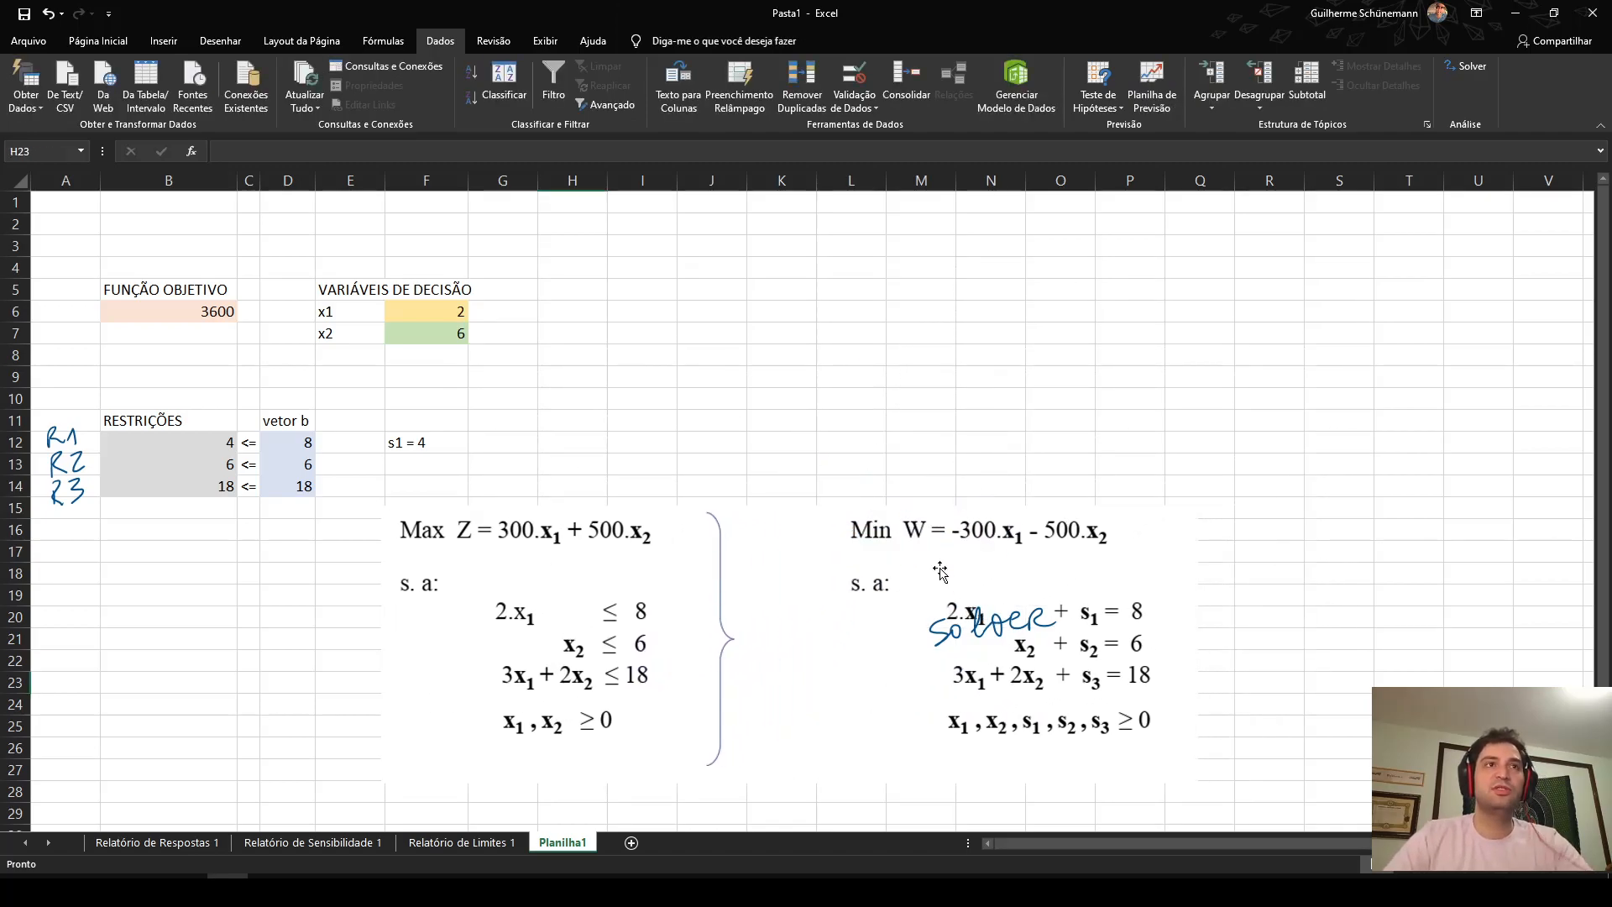
- Reposition the formulation picture beside the worksheet model, starting around column H, and delete the handwritten "solver" note
left_click_drag(860, 553, 948, 329)
left_click_drag(877, 451, 929, 453)
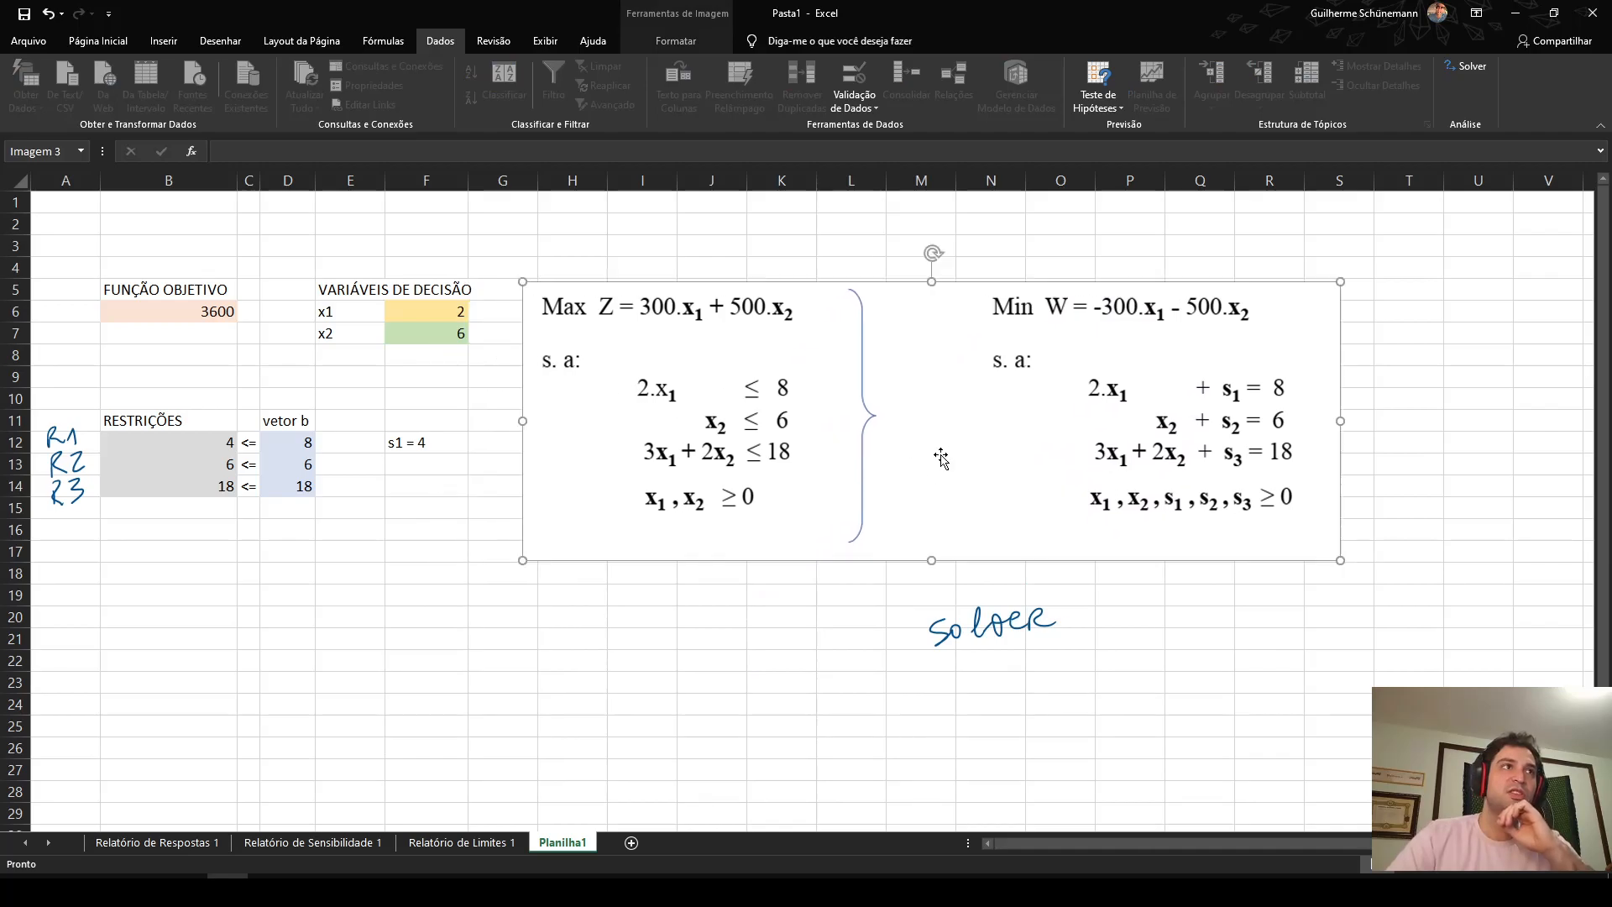
left_click(974, 631)
key("Delete")
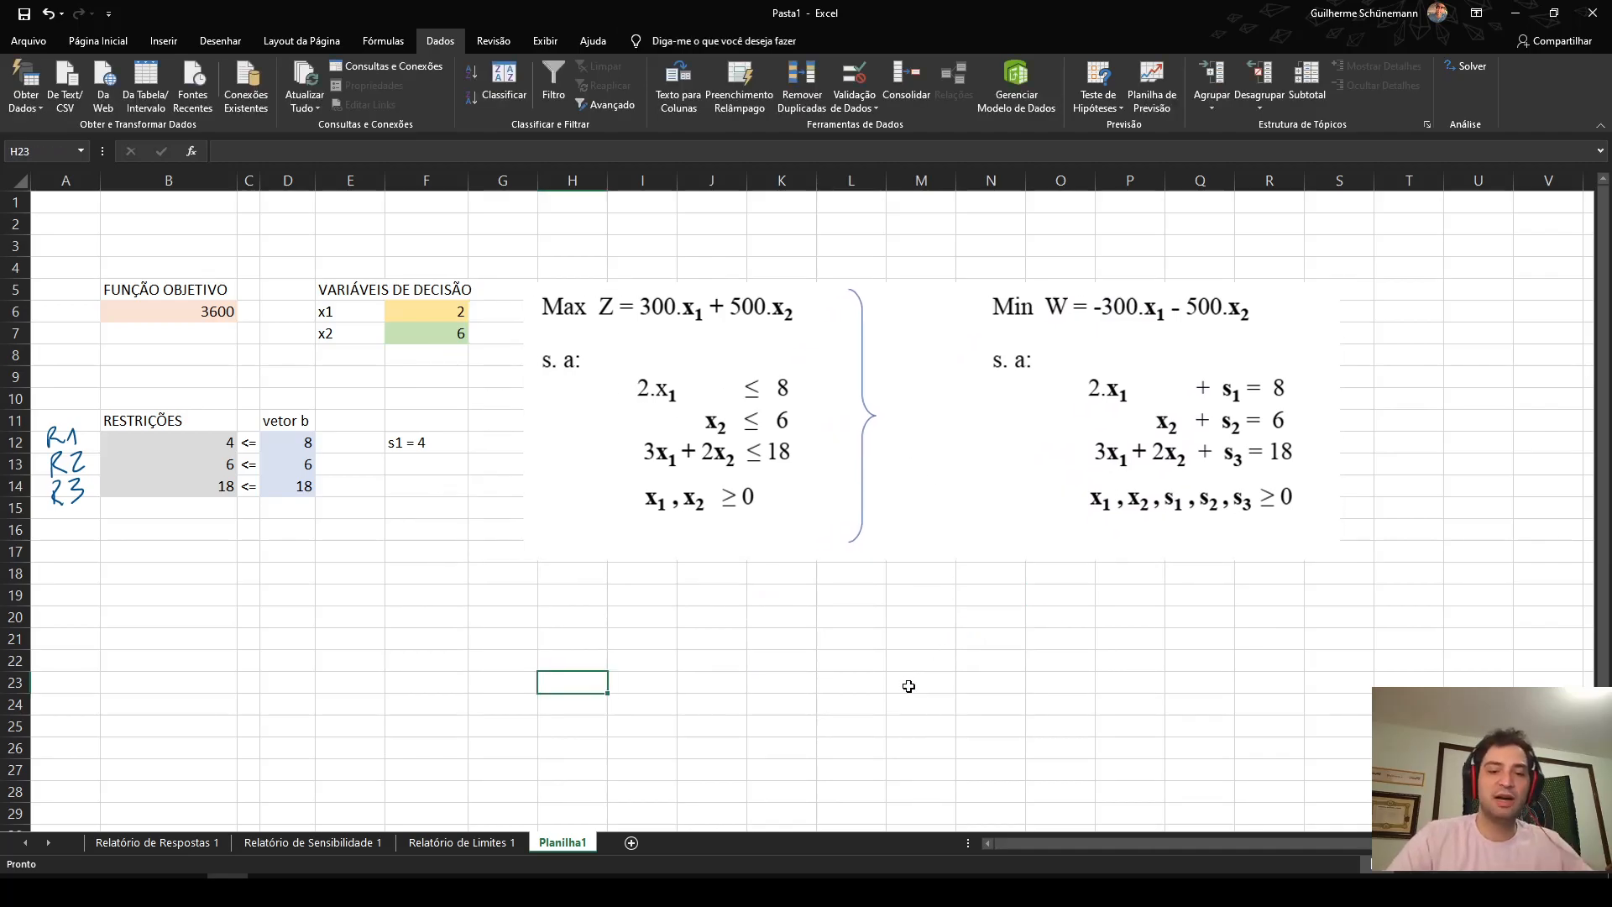
left_click_drag(679, 546, 683, 587)
- Review the full worksheet model, covering the objective function, decision variables and constraints blocks
left_click_drag(131, 287, 478, 588)
left_click(502, 638)
left_click_drag(83, 257, 453, 558)
left_click(503, 617)
left_click_drag(93, 251, 464, 529)
left_click(463, 617)
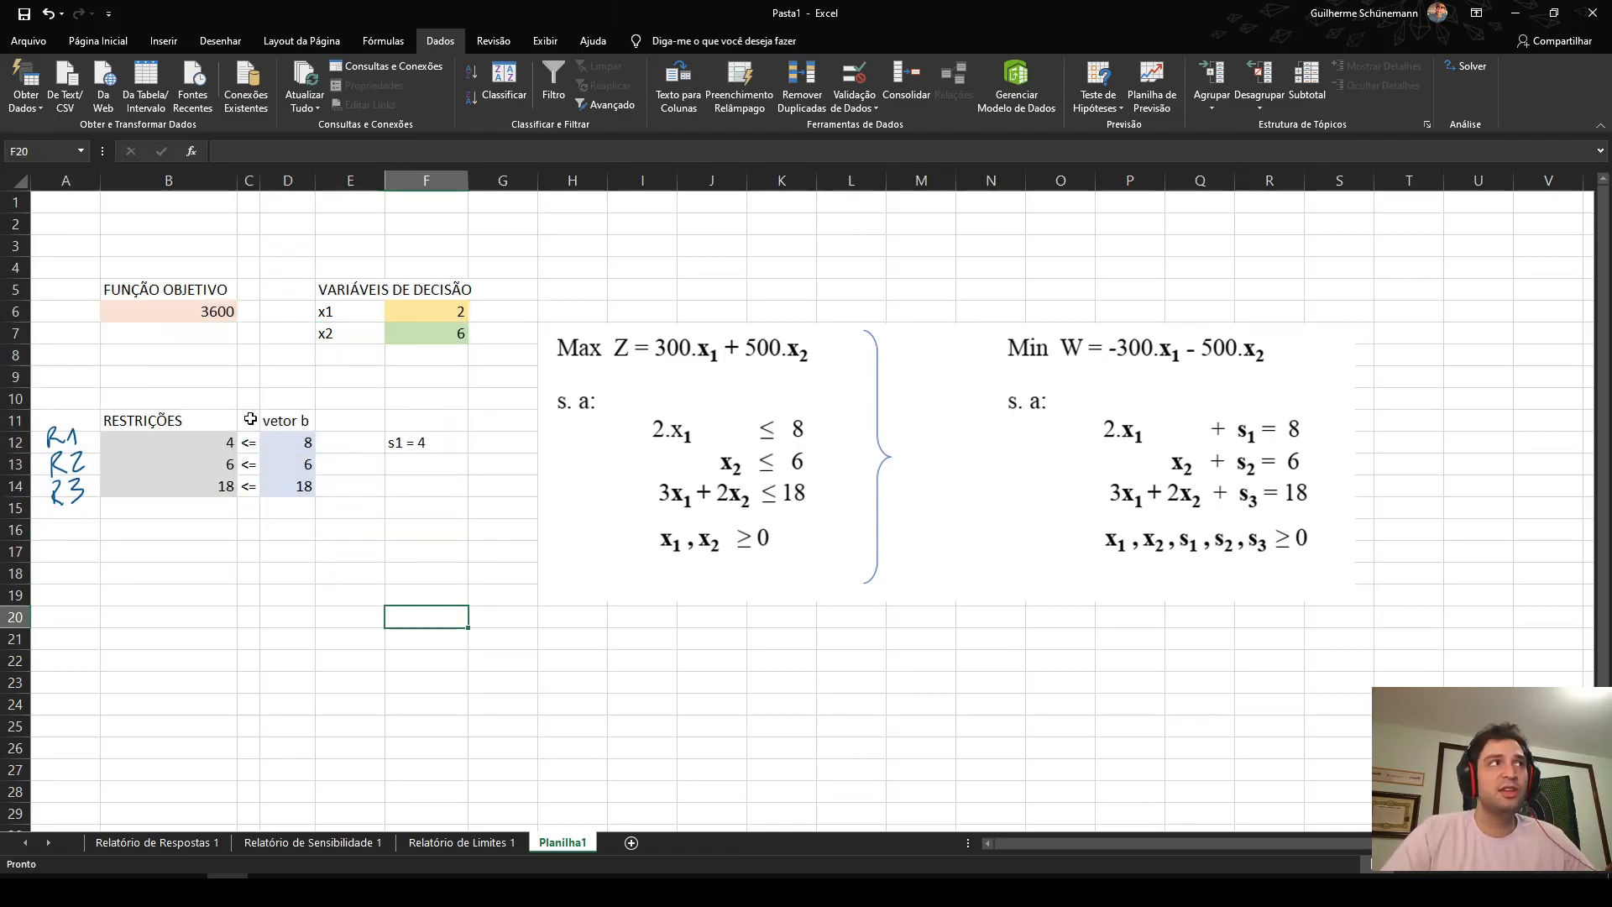
left_click_drag(159, 296, 455, 492)
left_click(509, 616)
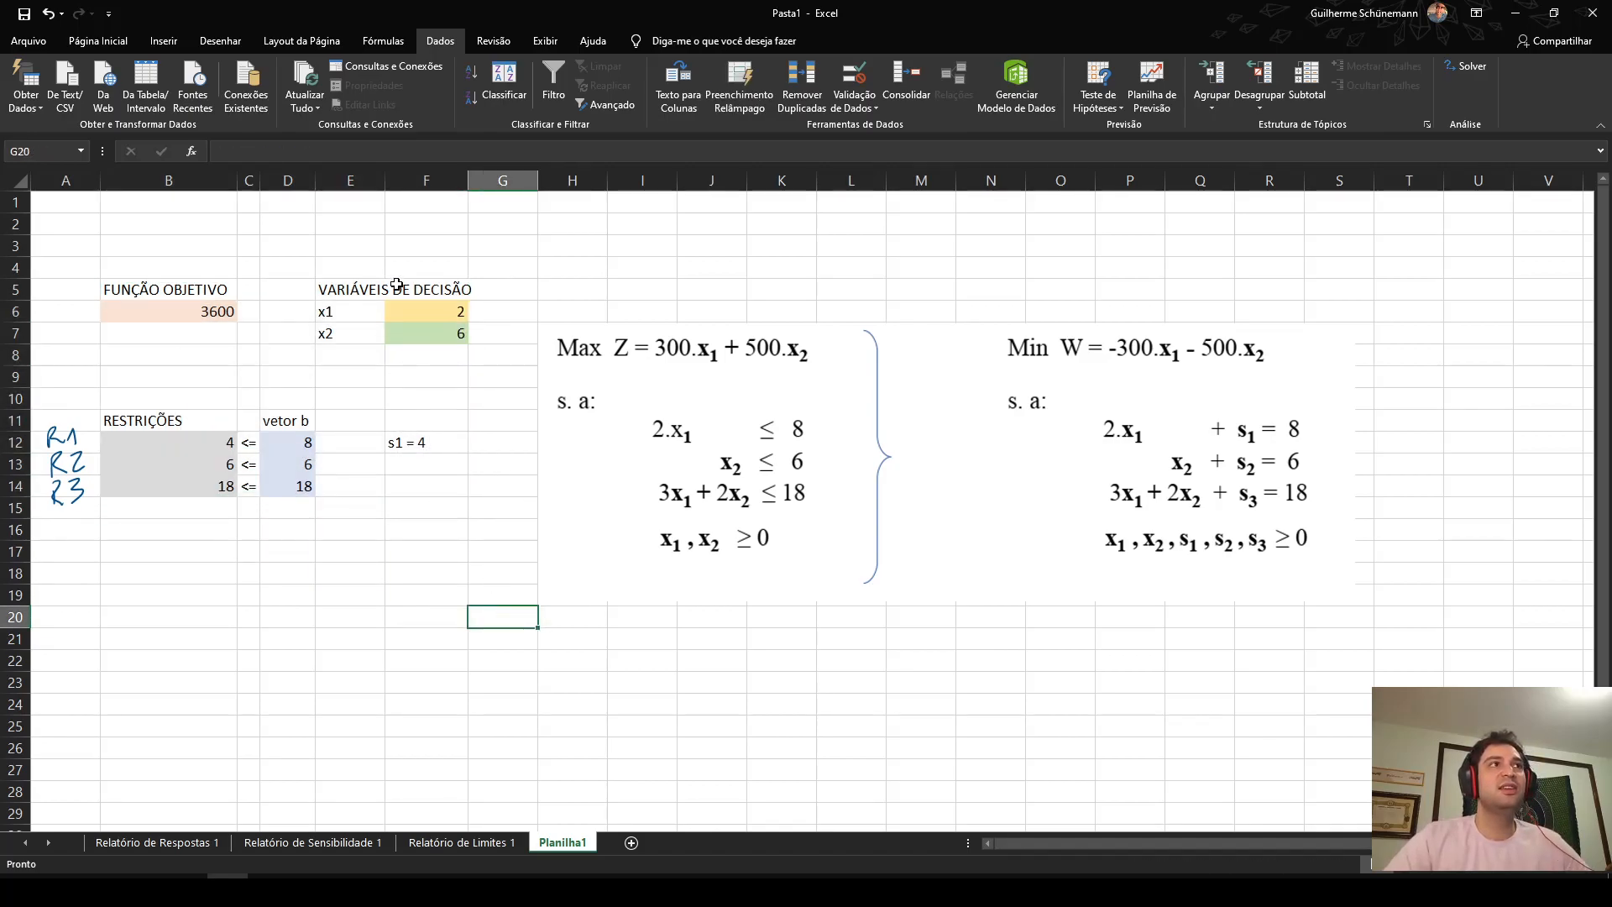
- Examine the x1 and x2 solution cells, the objective function value, and the constraint values against vector b
left_click(424, 323)
left_click(441, 336)
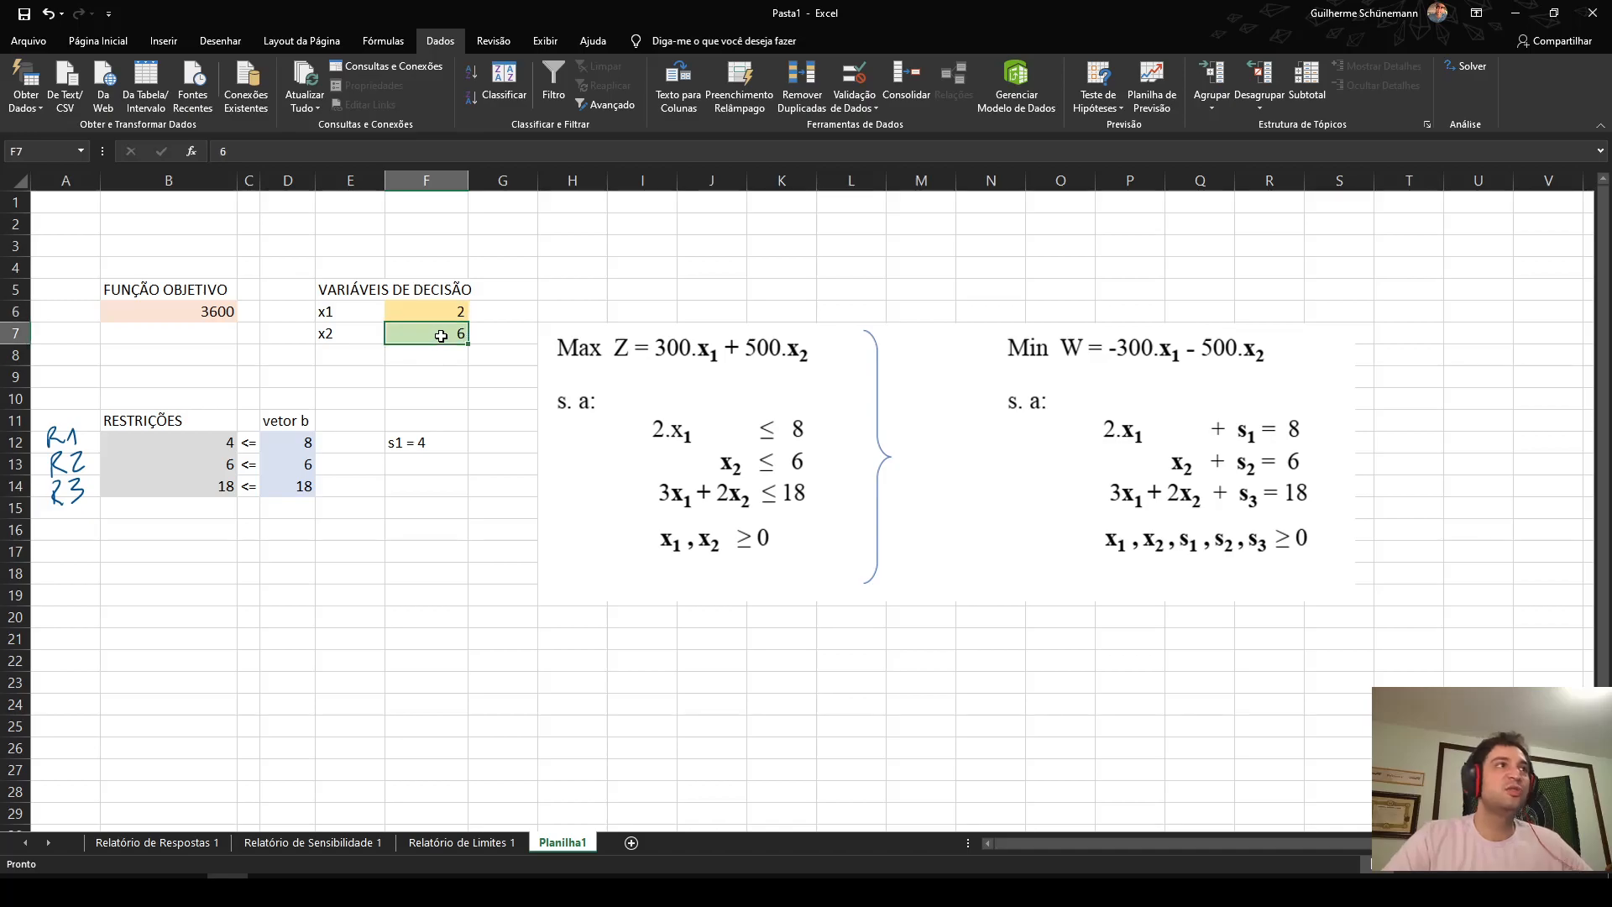
left_click_drag(193, 296, 229, 340)
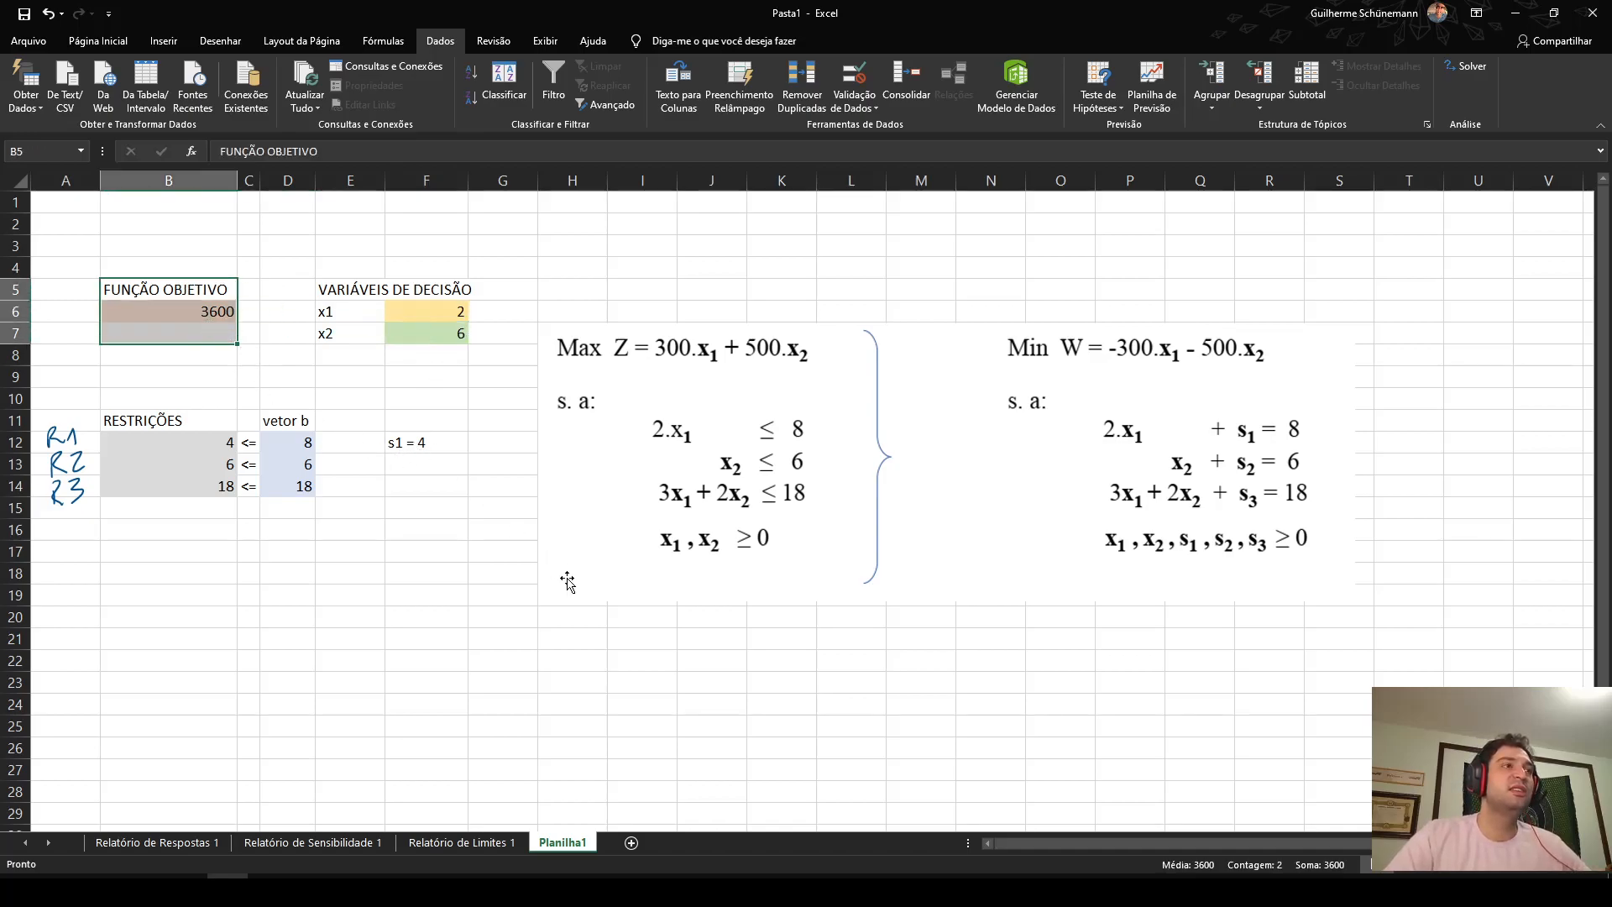
left_click(462, 589)
left_click_drag(208, 448, 296, 487)
left_click(282, 549)
left_click(450, 638)
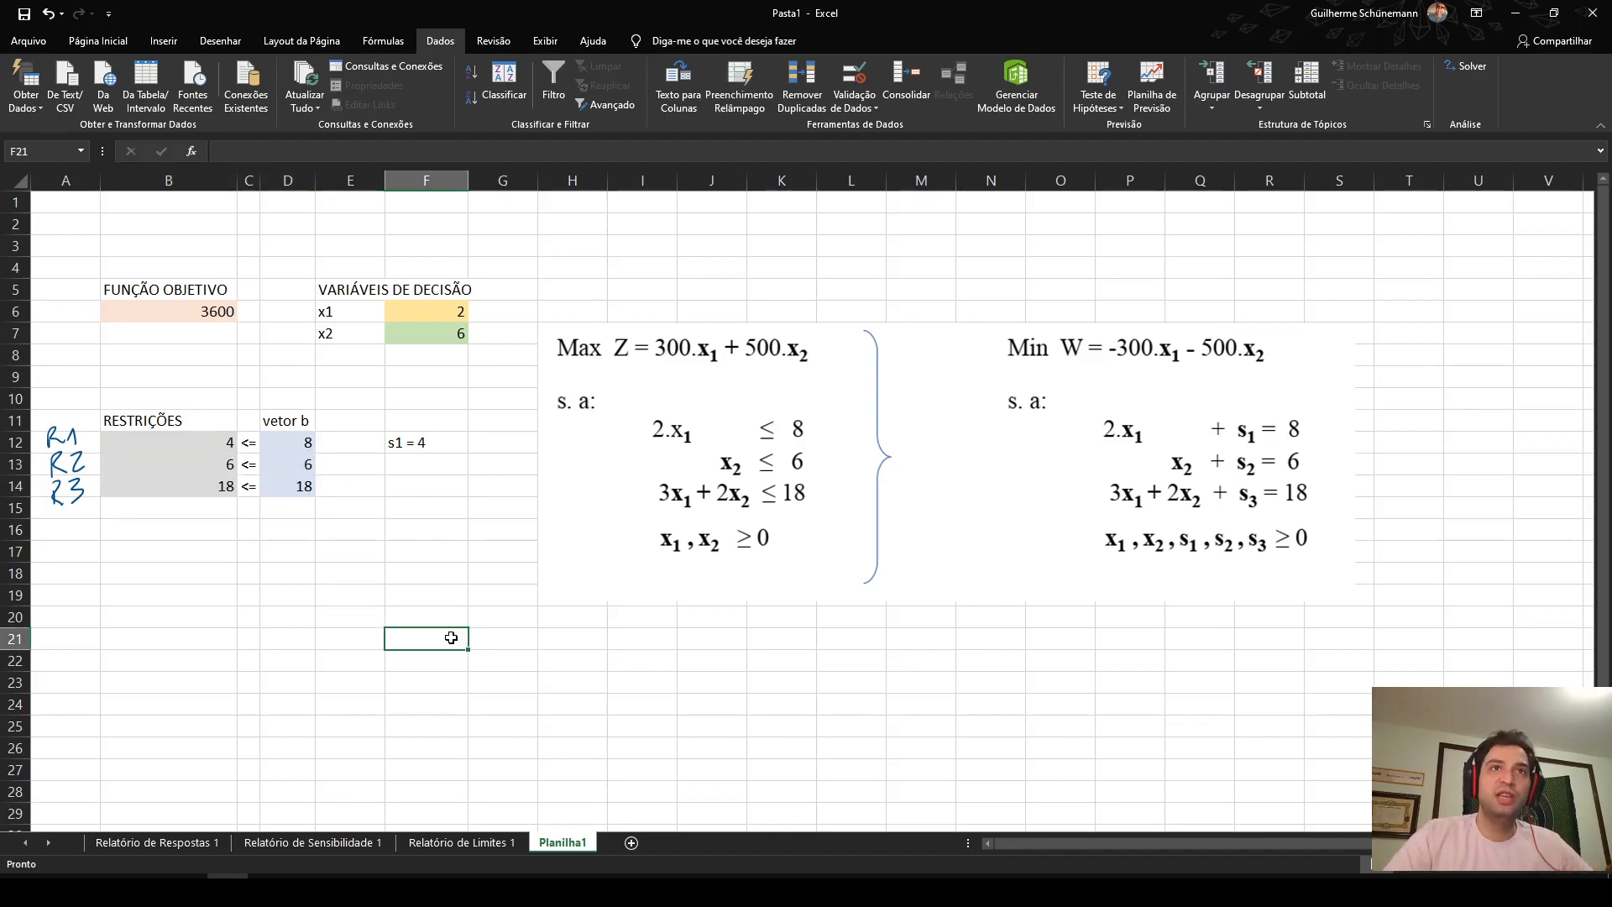
- Review the whole solved model once more alongside the mathematical formulation in the picture
left_click(422, 559)
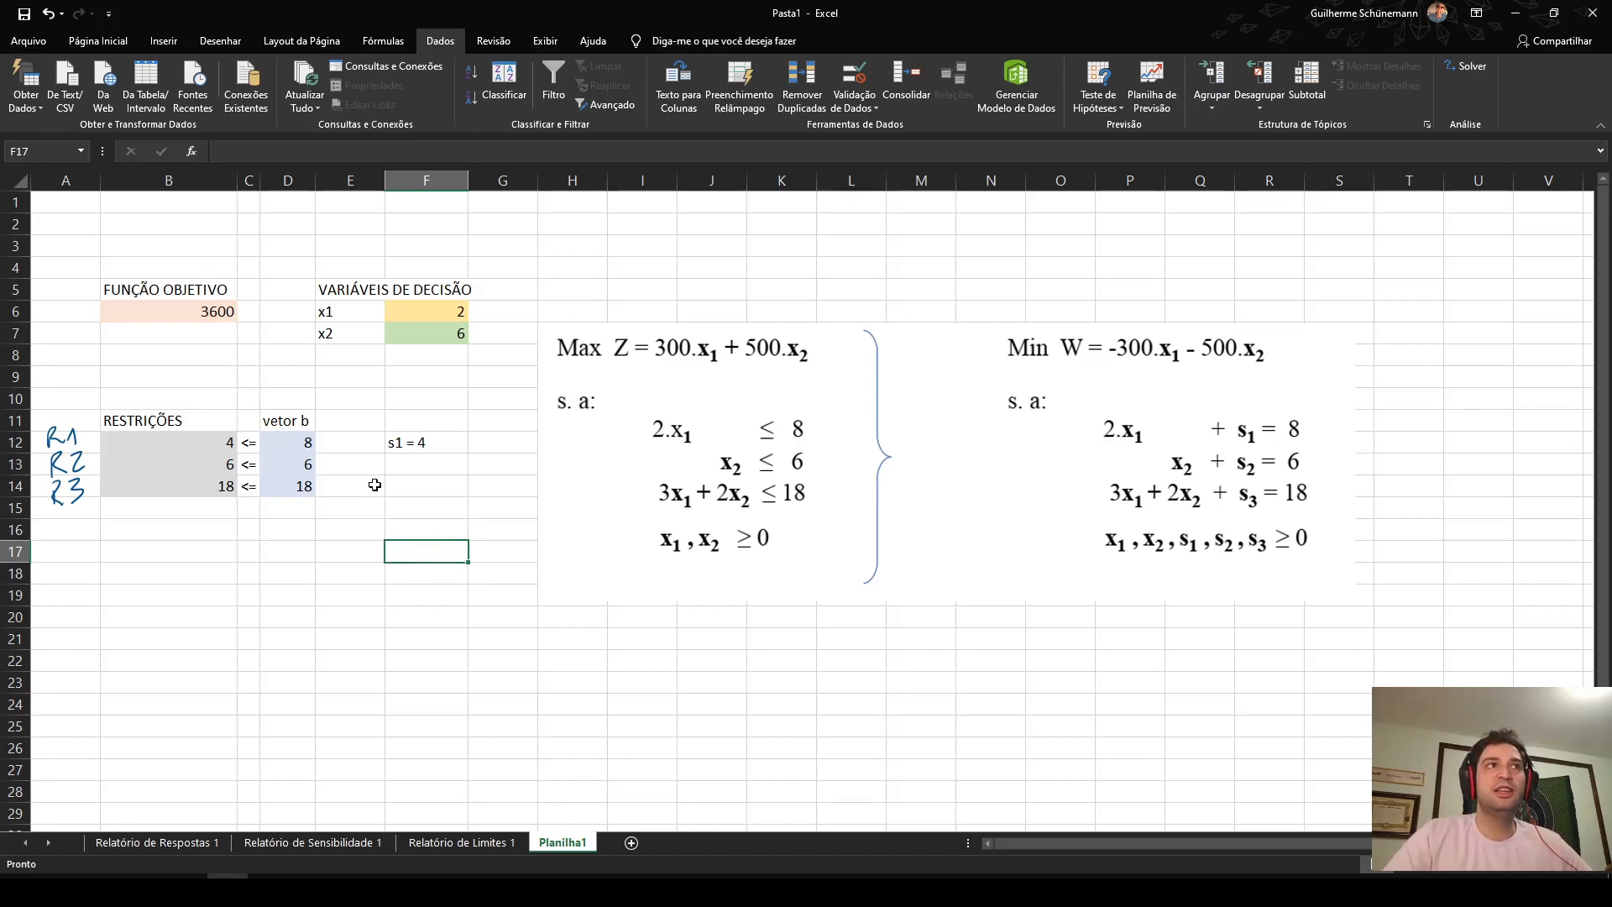
left_click_drag(112, 246, 468, 533)
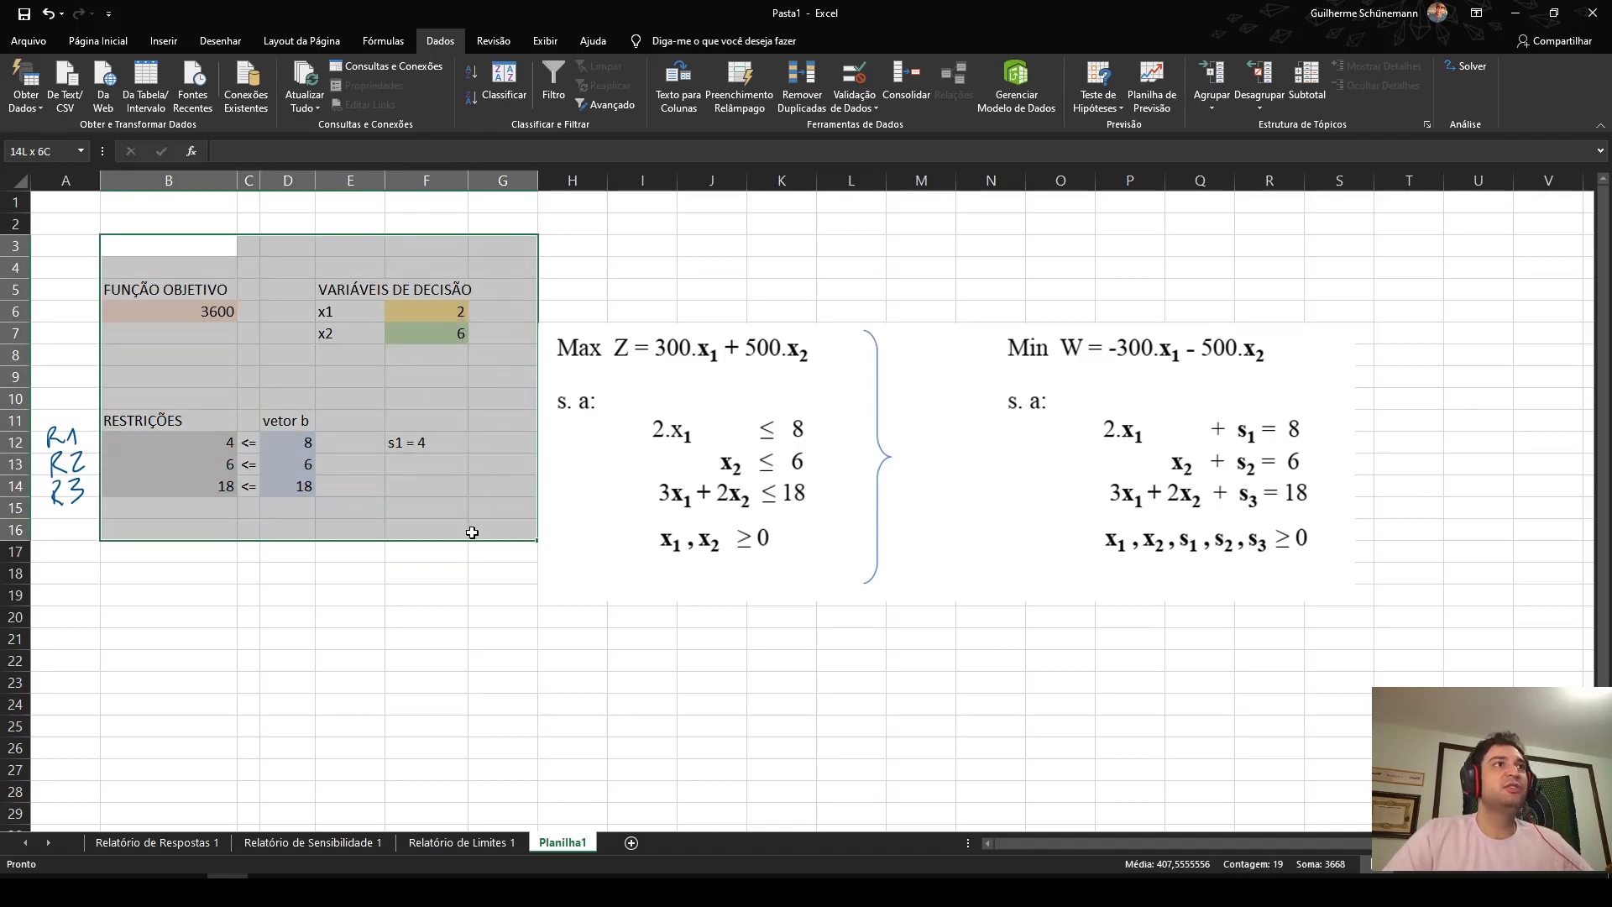
left_click(507, 680)
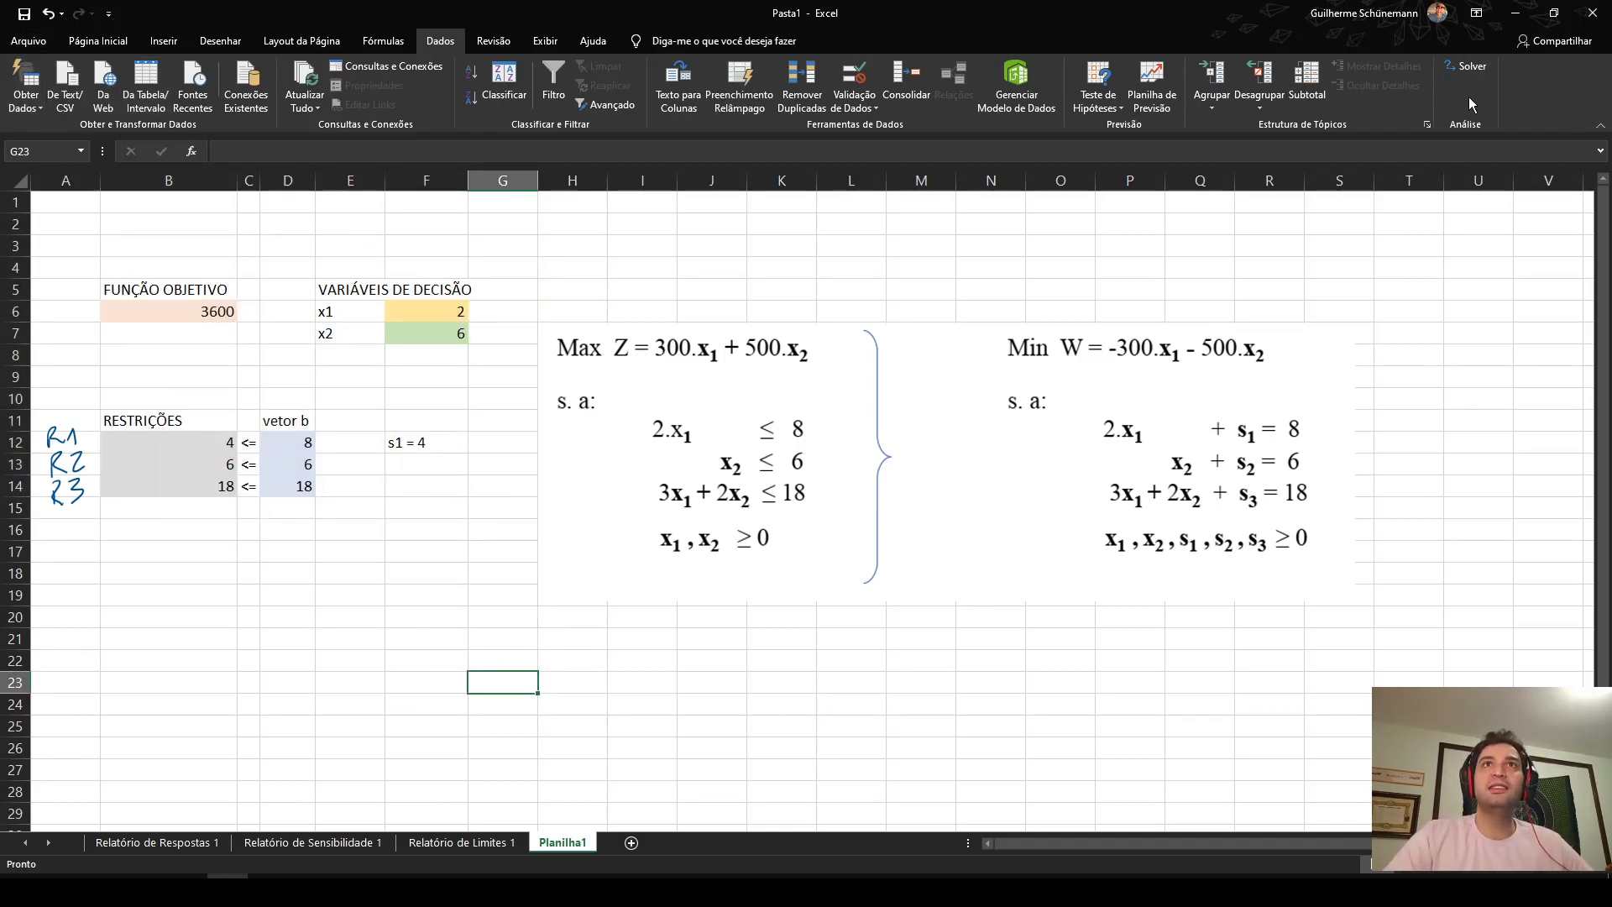
left_click_drag(141, 253, 468, 534)
left_click(495, 615)
mouse_move(643, 477)
left_mouse_down()
mouse_move(626, 492)
mouse_move(645, 496)
mouse_move(626, 492)
mouse_move(644, 474)
left_mouse_up()
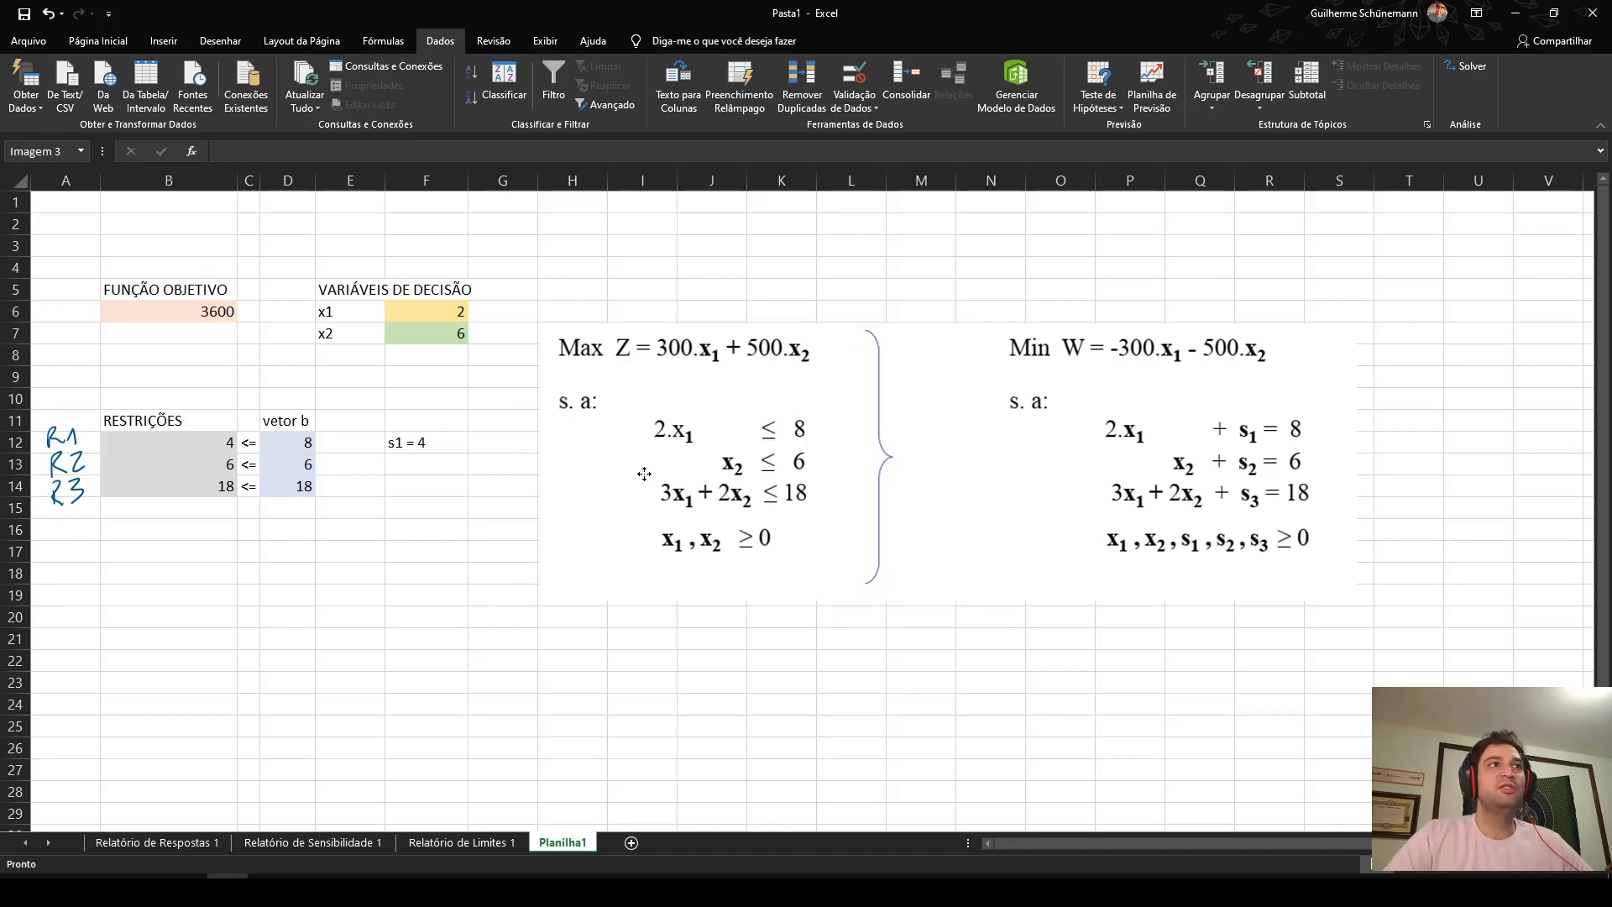
left_click(329, 547)
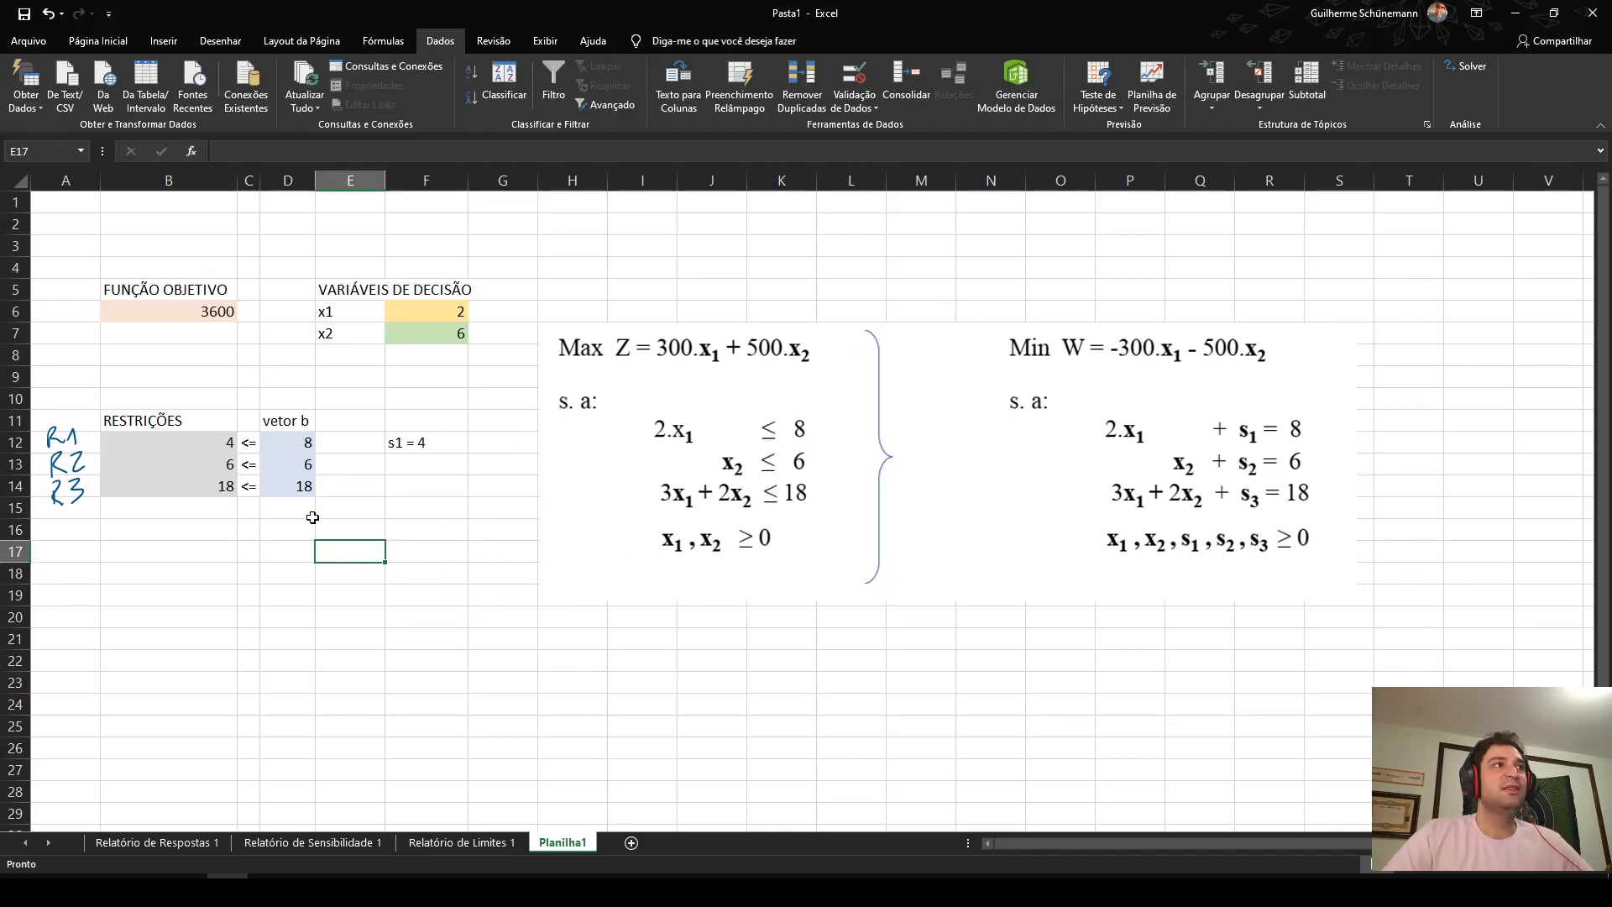
left_click_drag(81, 256, 496, 551)
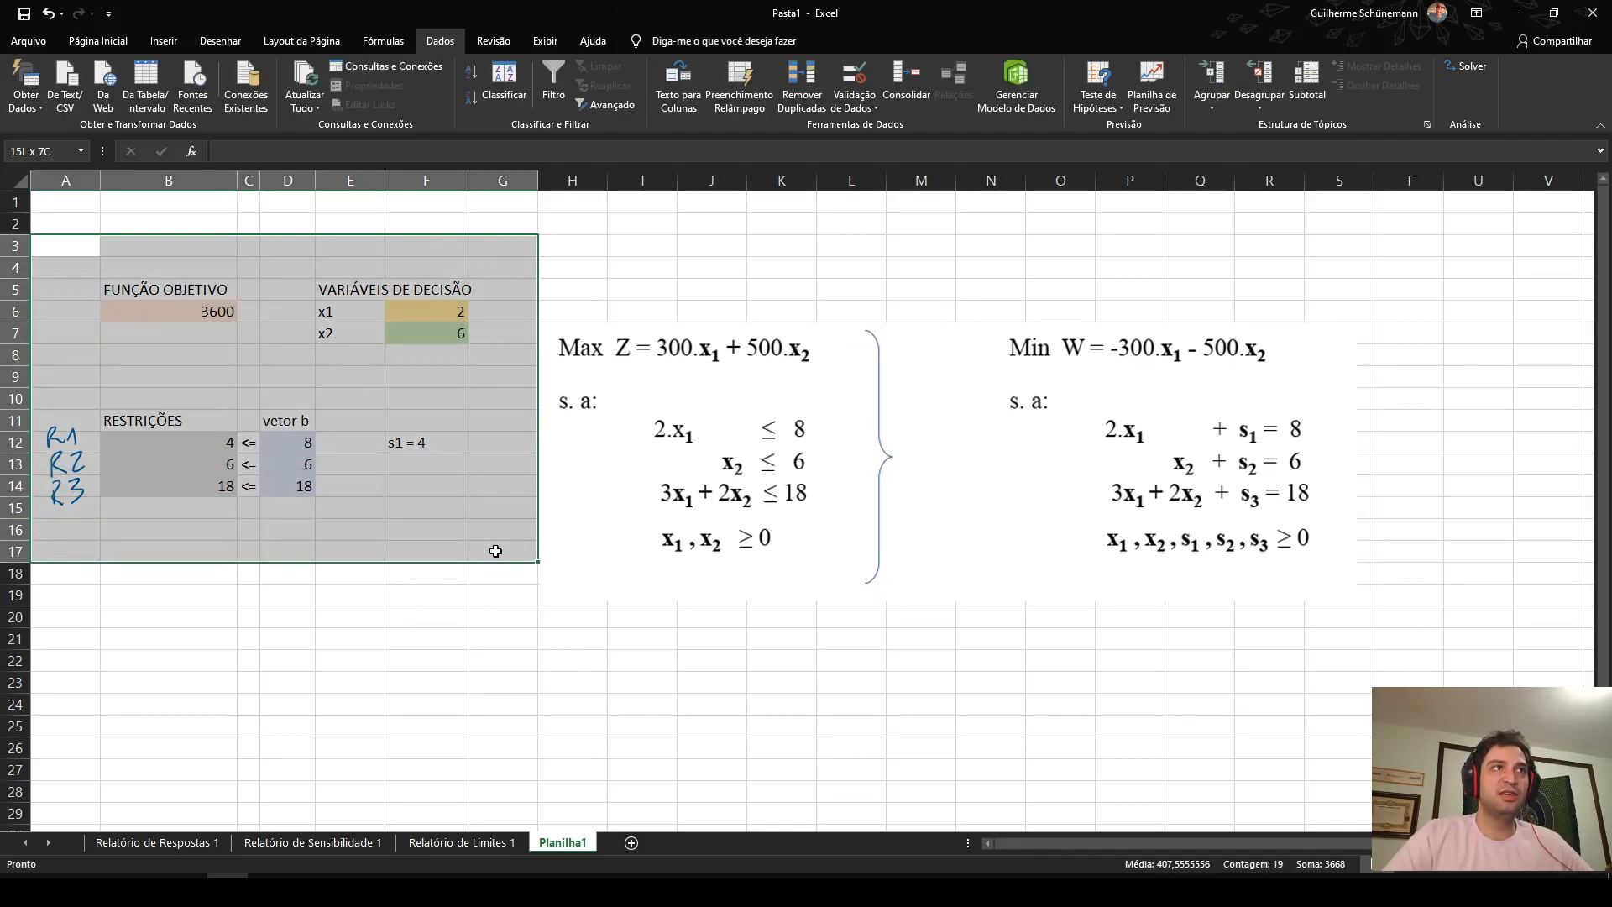
left_click(468, 621)
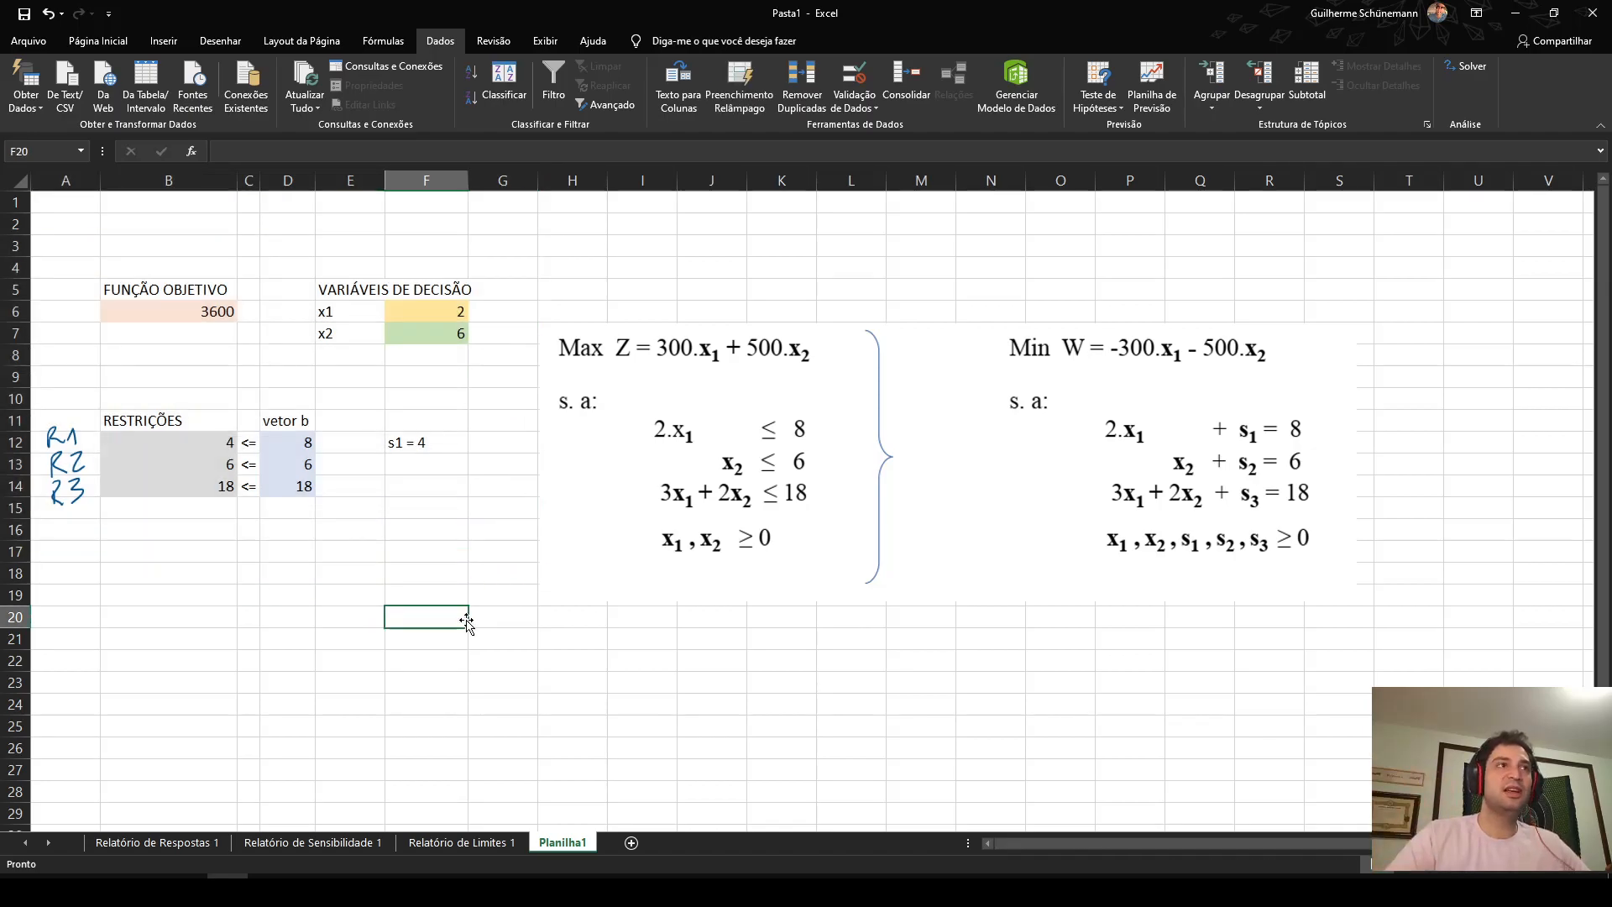
left_click_drag(56, 250, 478, 551)
left_click(446, 634)
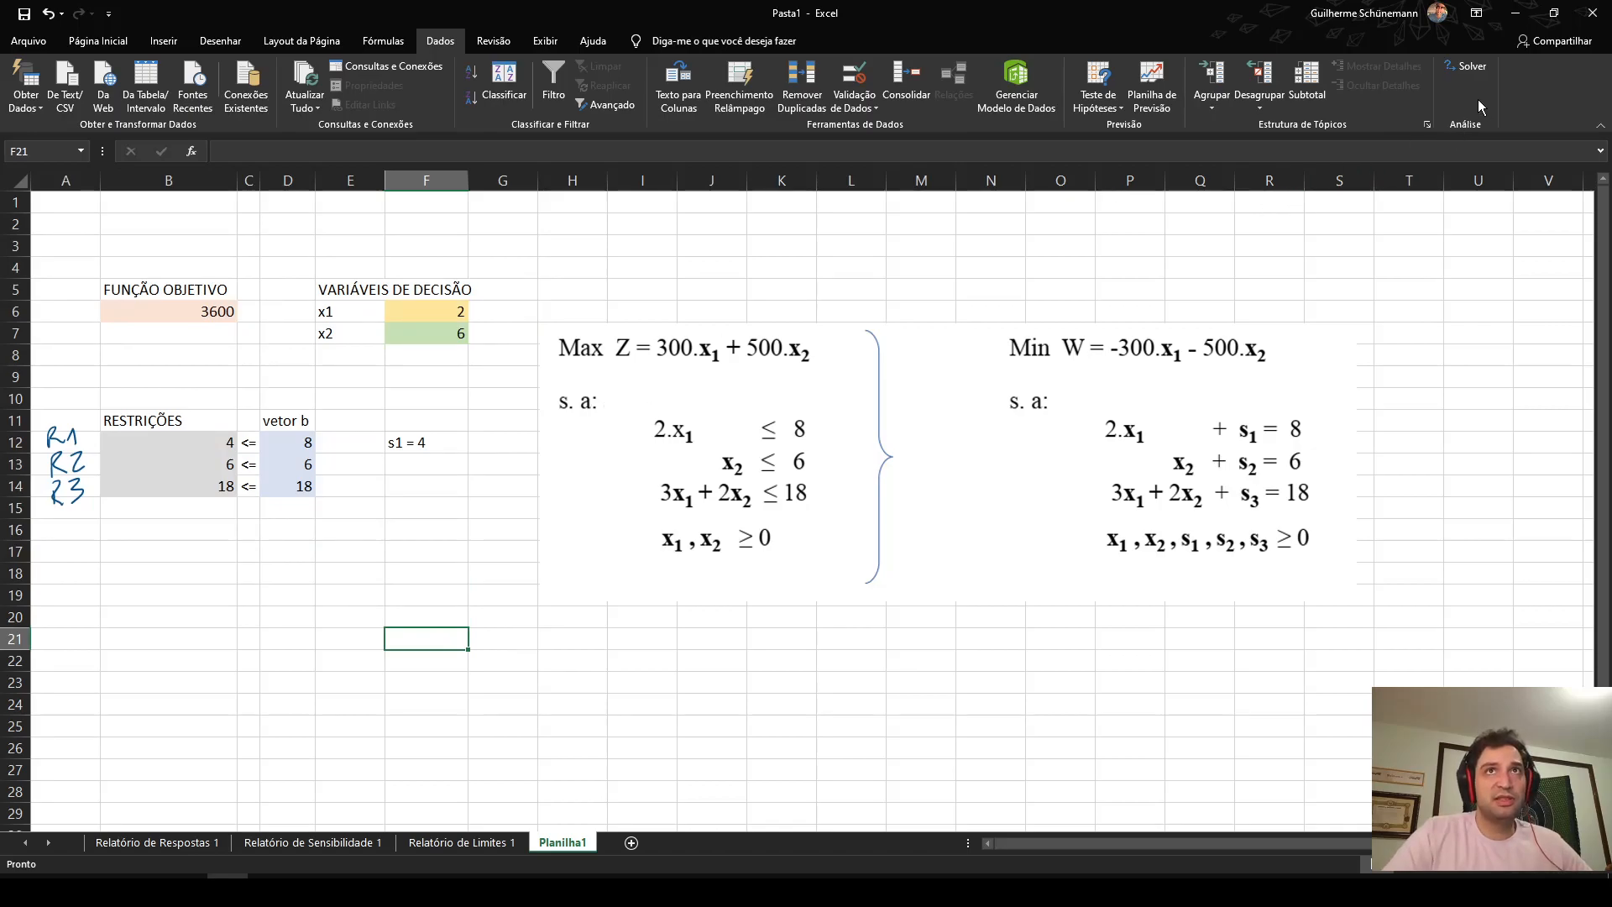
left_click_drag(74, 250, 488, 536)
left_click(506, 600)
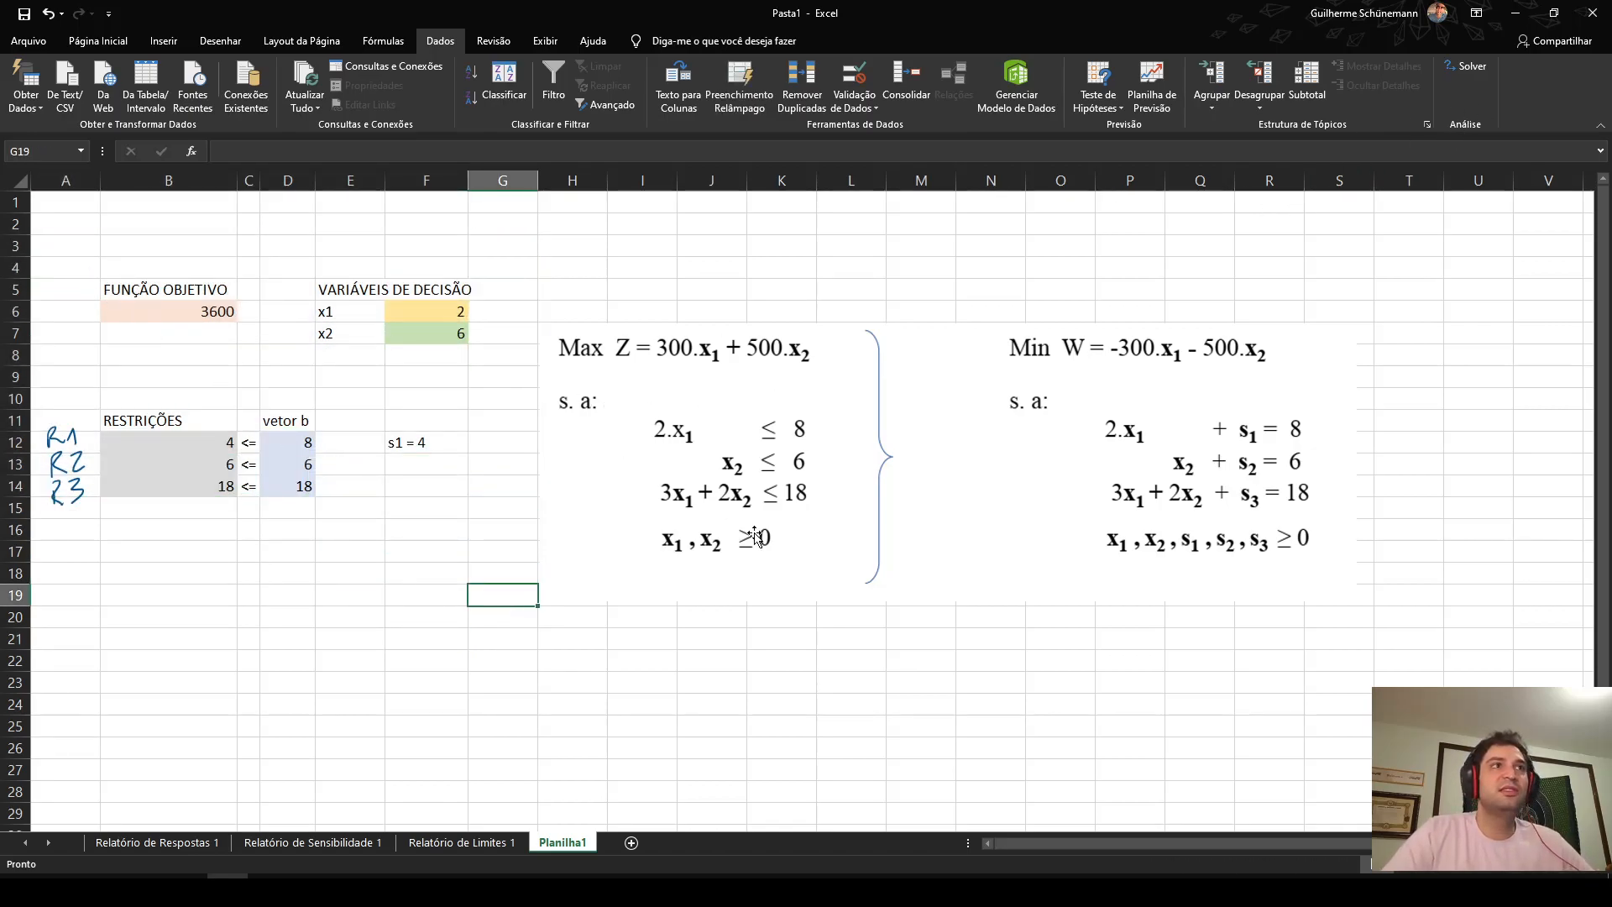